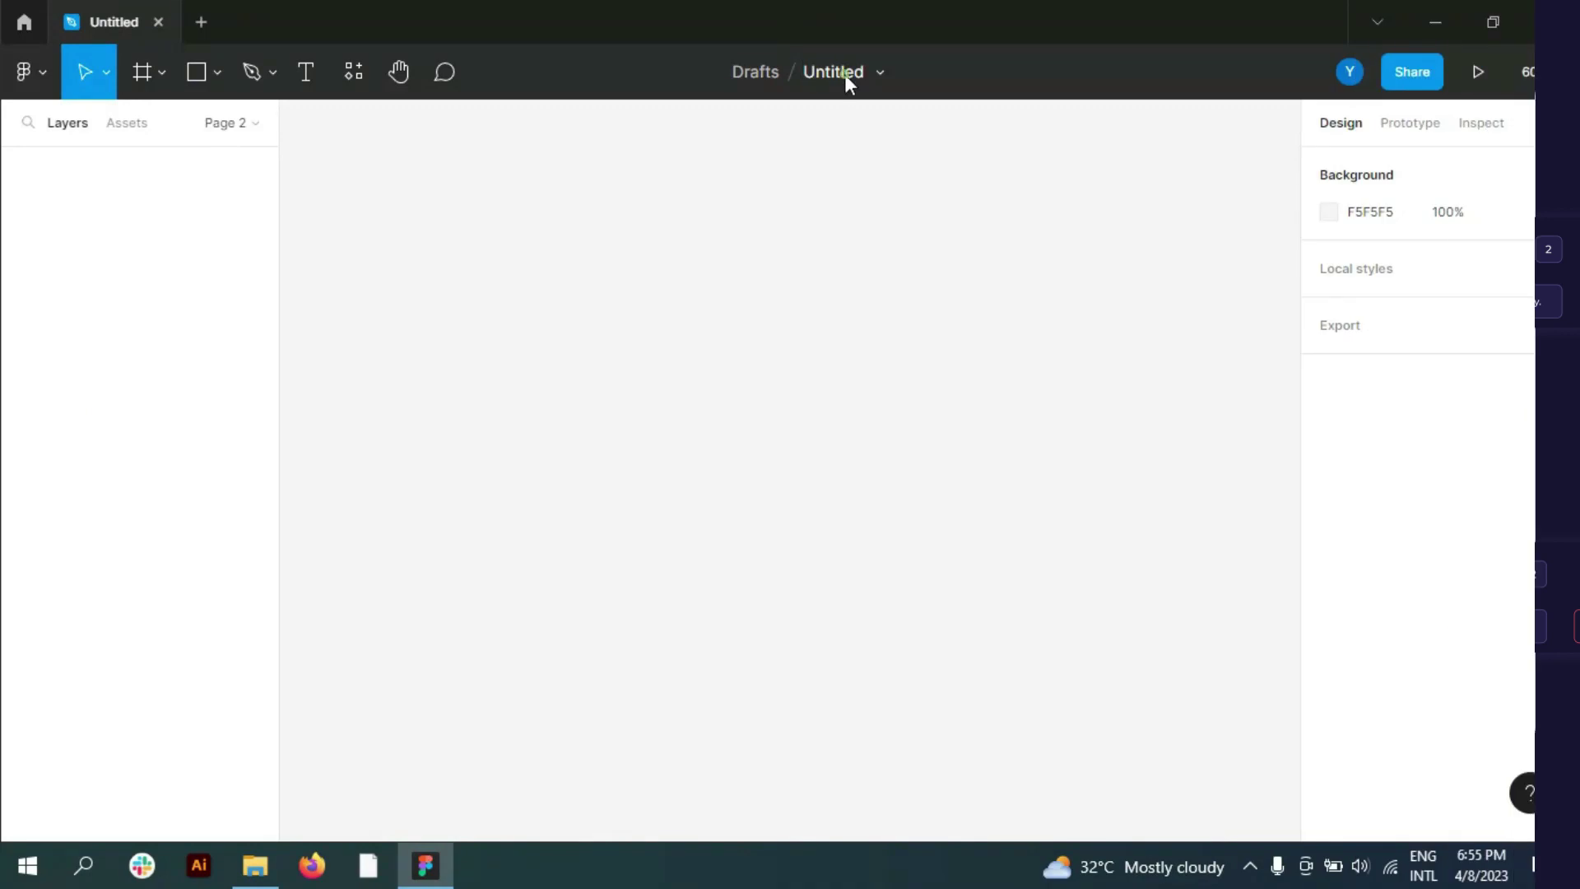
Step: Name the file POS Design and add a 1440×1024 Desktop frame, also named POS Design
left_click(846, 74)
type("POS Design")
left_click(154, 73)
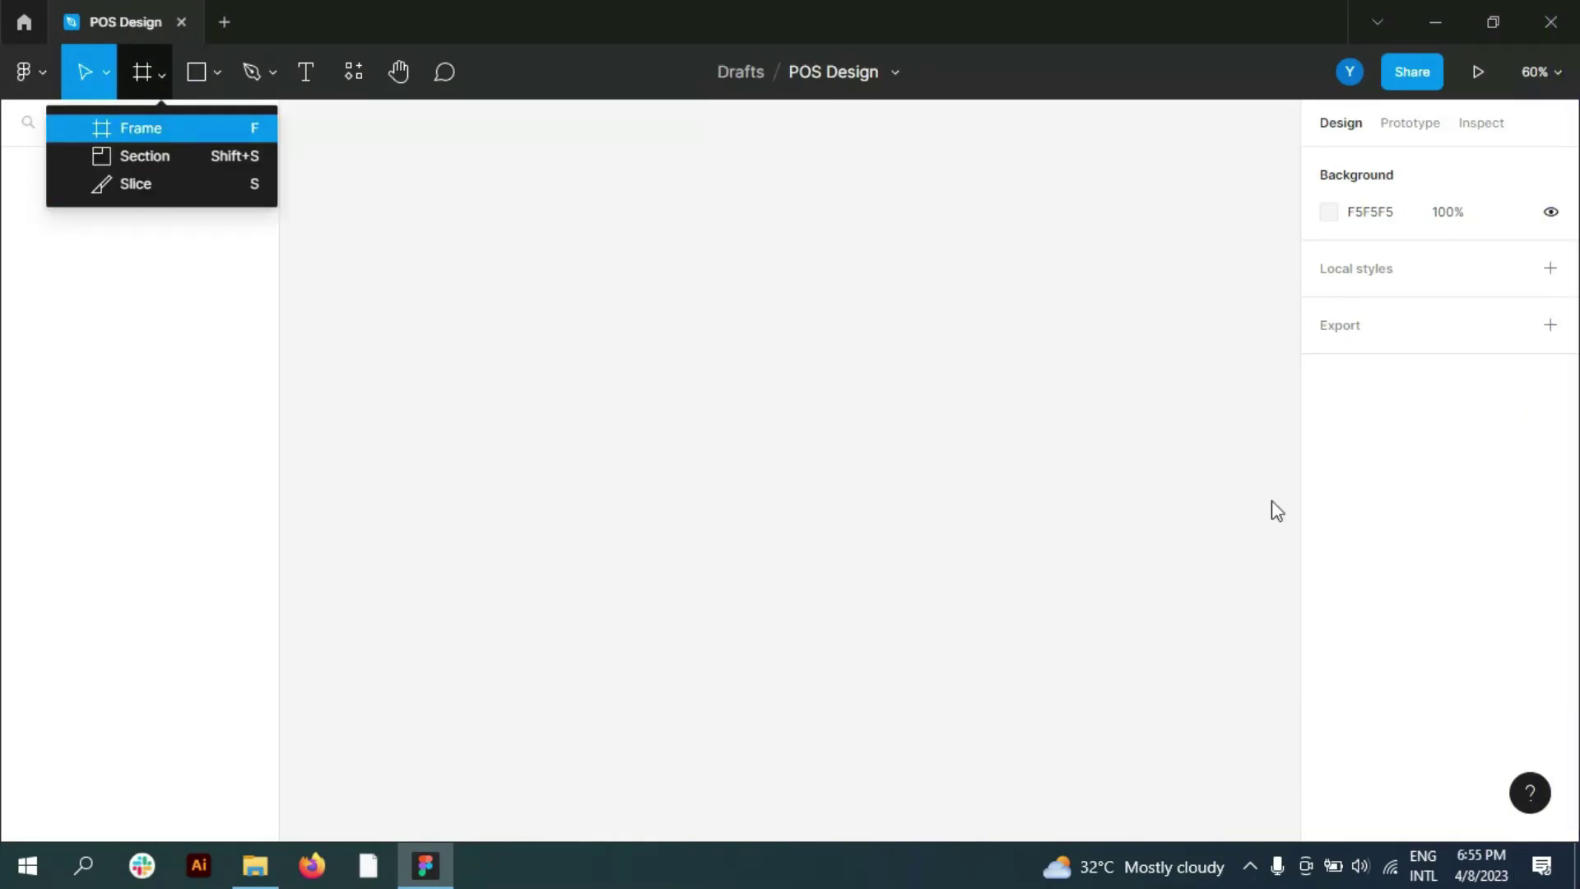
key("f")
left_click(1316, 204)
left_click(1322, 276)
left_click(1360, 428)
scroll(967, 339, "down", 2)
scroll(494, 288, "up", 1)
type("POS Design")
left_click(647, 168)
Step: Draw a rectangle covering the 1440-wide frame and fill it 181632
scroll(491, 326, "up", 1)
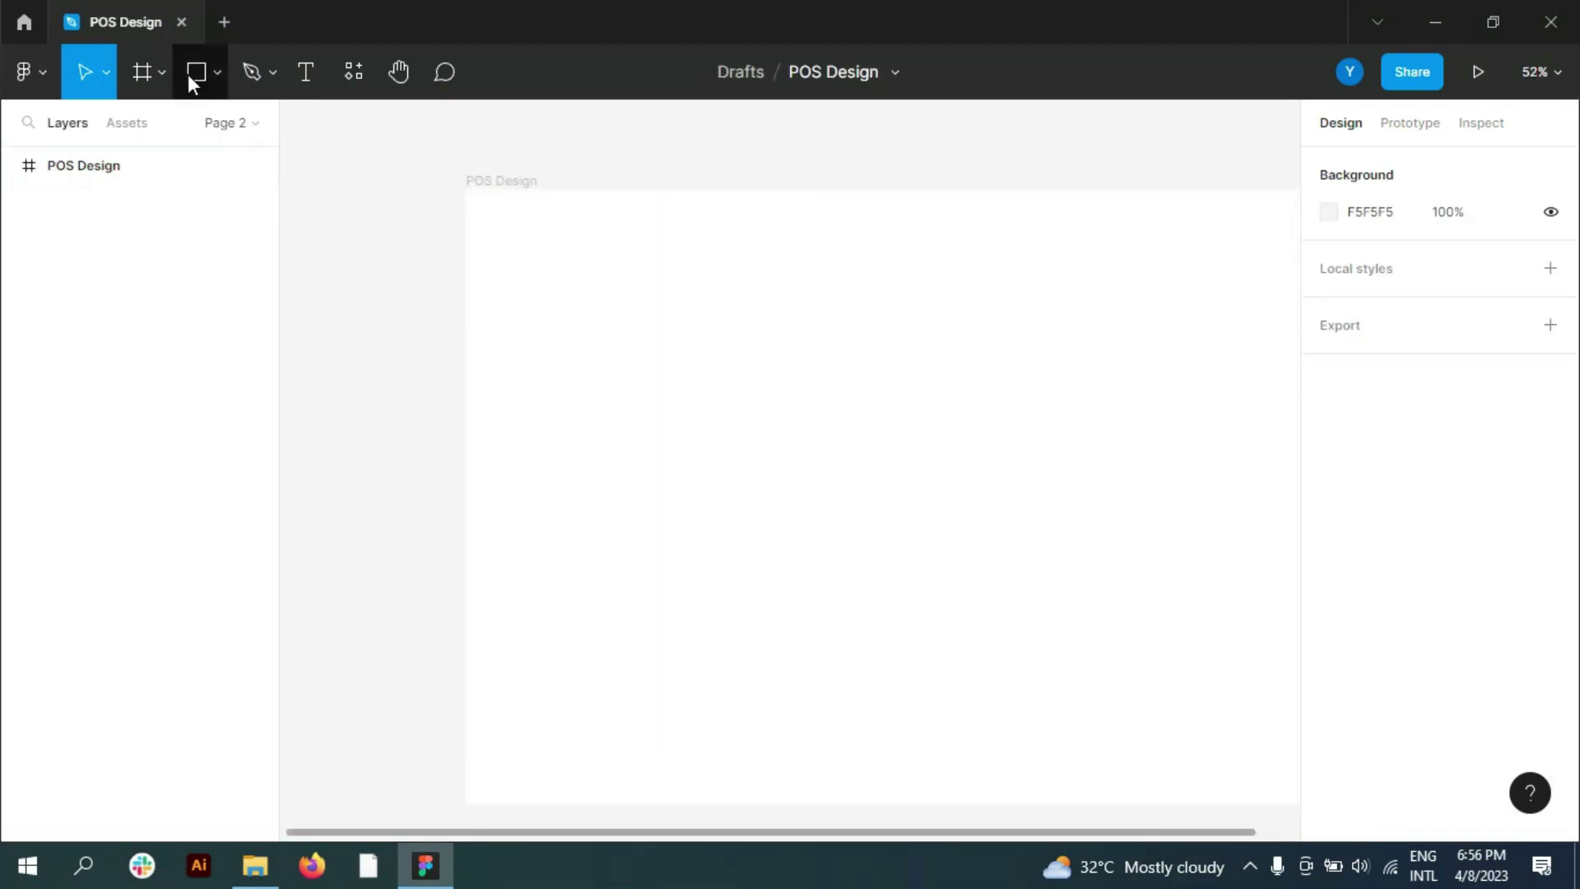
left_click(196, 71)
mouse_move(467, 189)
left_mouse_down()
mouse_move(599, 559)
mouse_move(1102, 540)
left_mouse_up()
scroll(695, 581, "down", 2)
left_click_drag(1018, 594, 1011, 594)
scroll(839, 609, "down", 2)
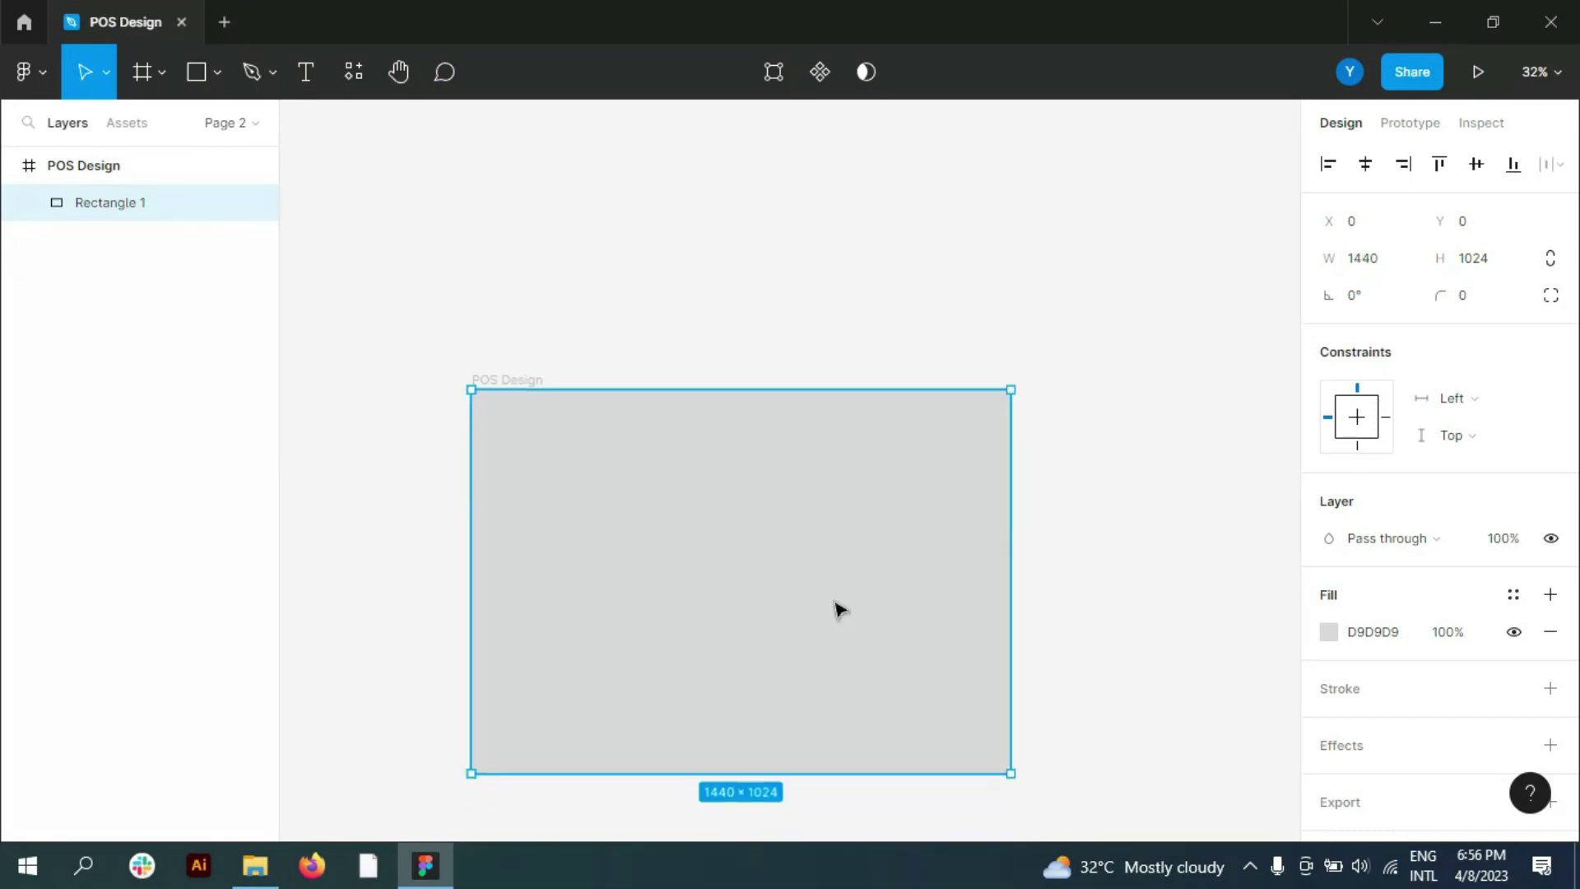
left_click(1329, 632)
left_click(1190, 730)
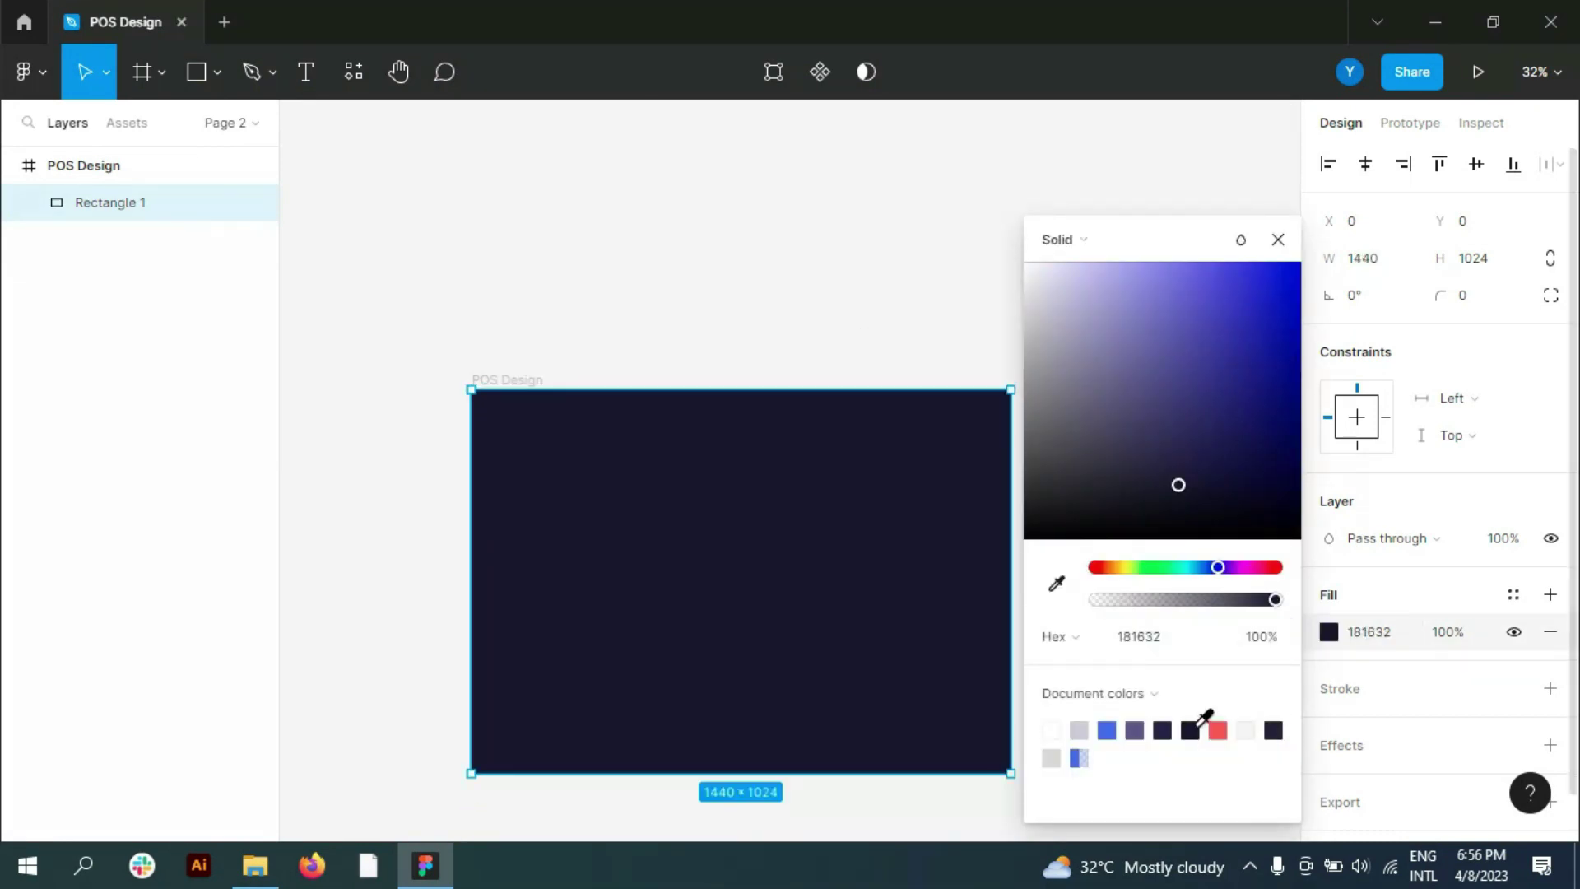
Step: Duplicate the rectangle and narrow the copy into a 127-wide left sidebar strip
key("ctrl+d")
key("r")
key("v")
left_click_drag(1012, 563, 517, 560)
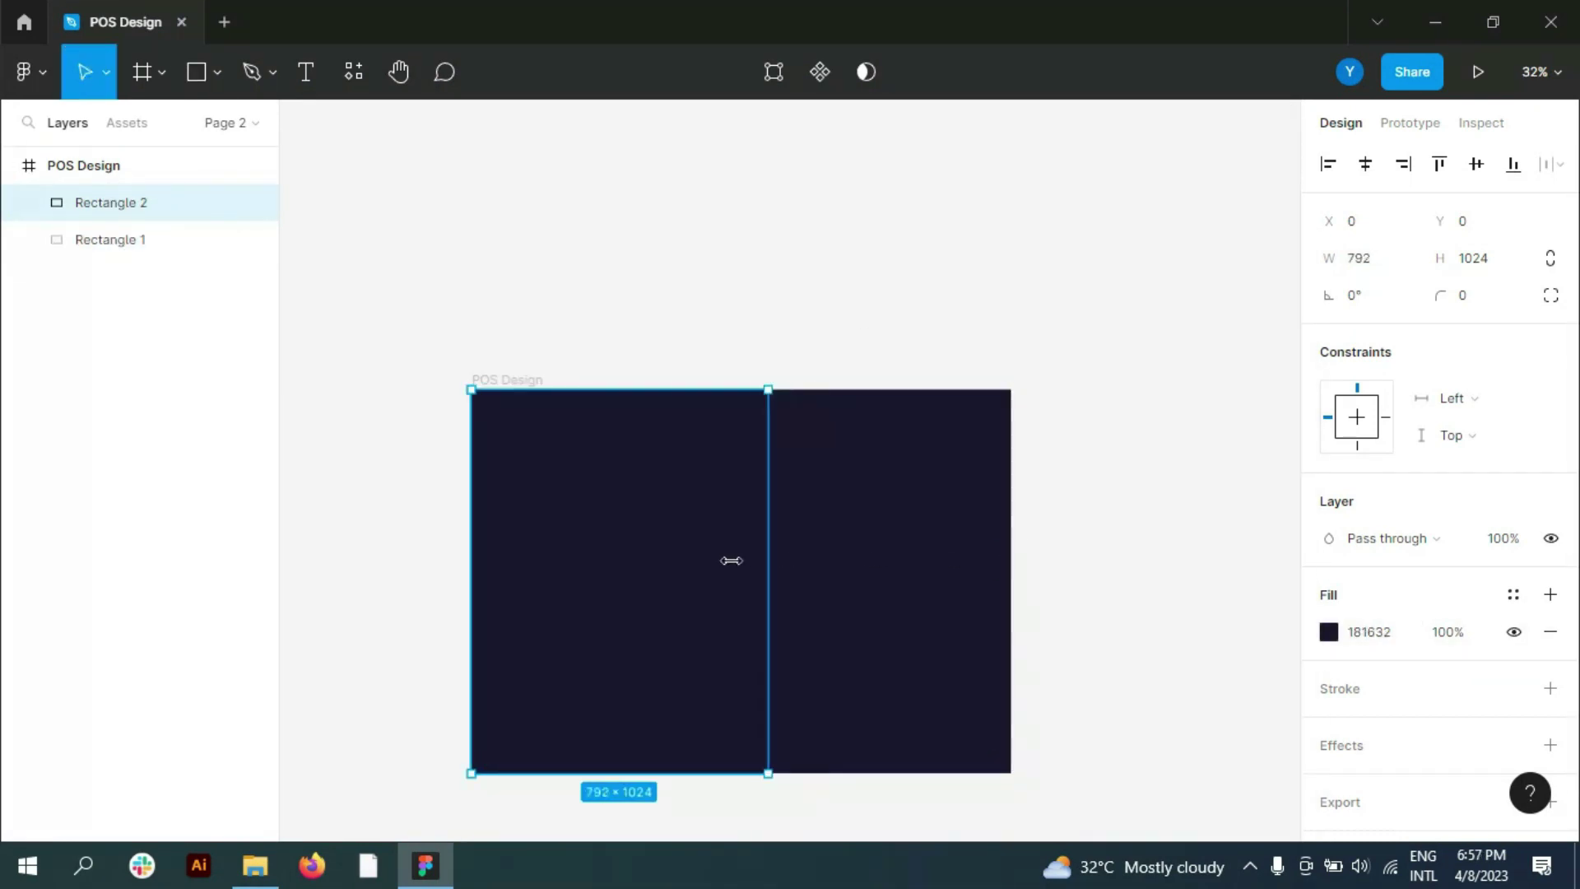
left_click(1353, 257)
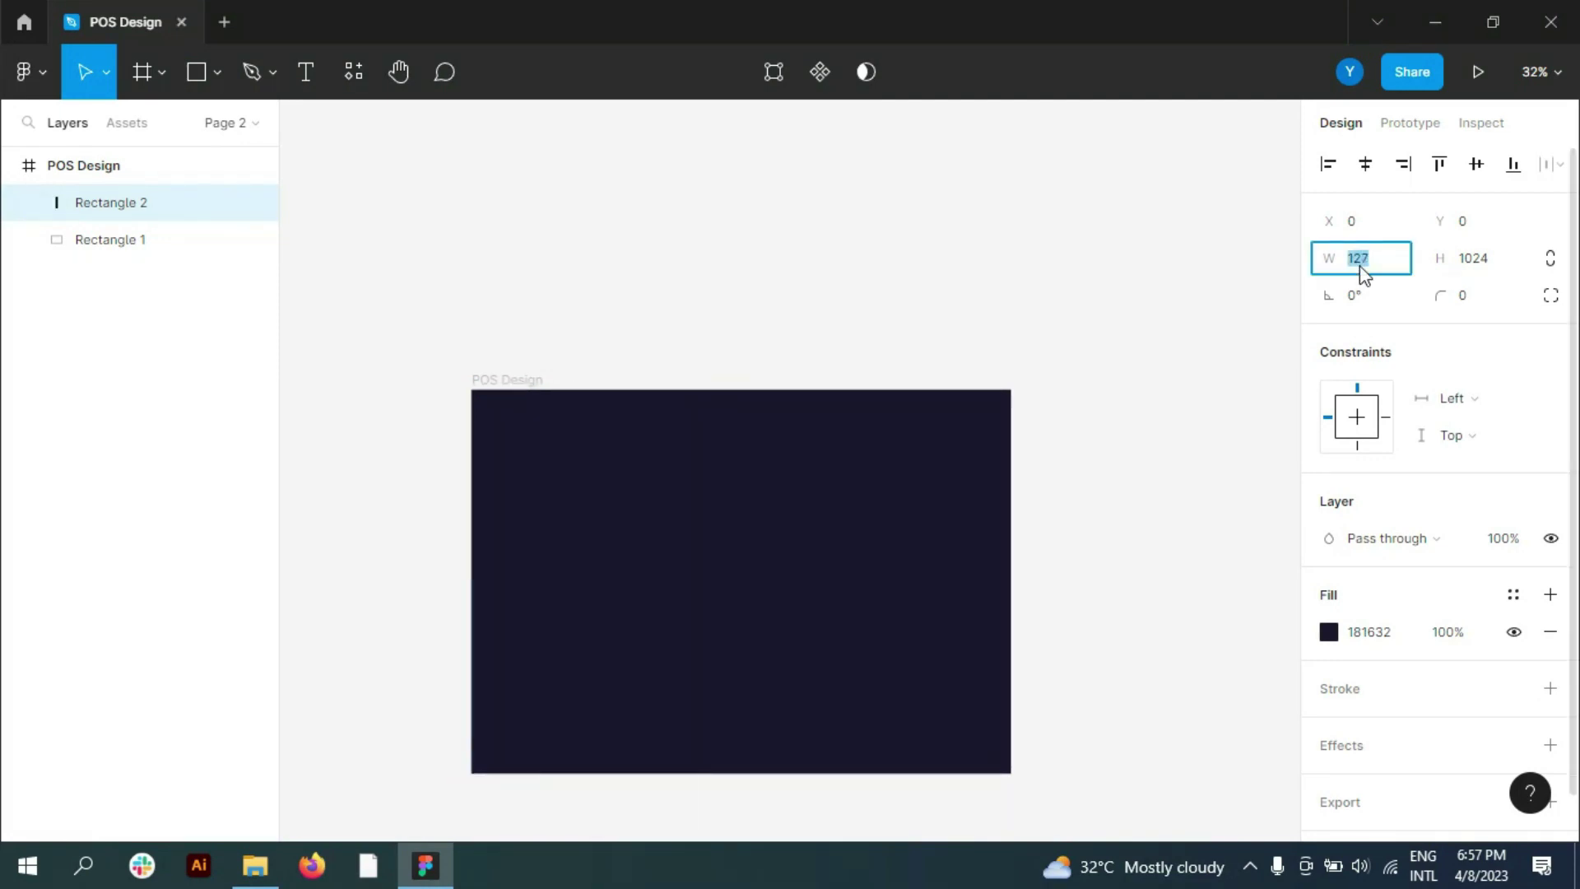
Step: Change the full-size background rectangle's fill to navy 232149
left_click(715, 482)
left_click(1328, 632)
left_click(1192, 730)
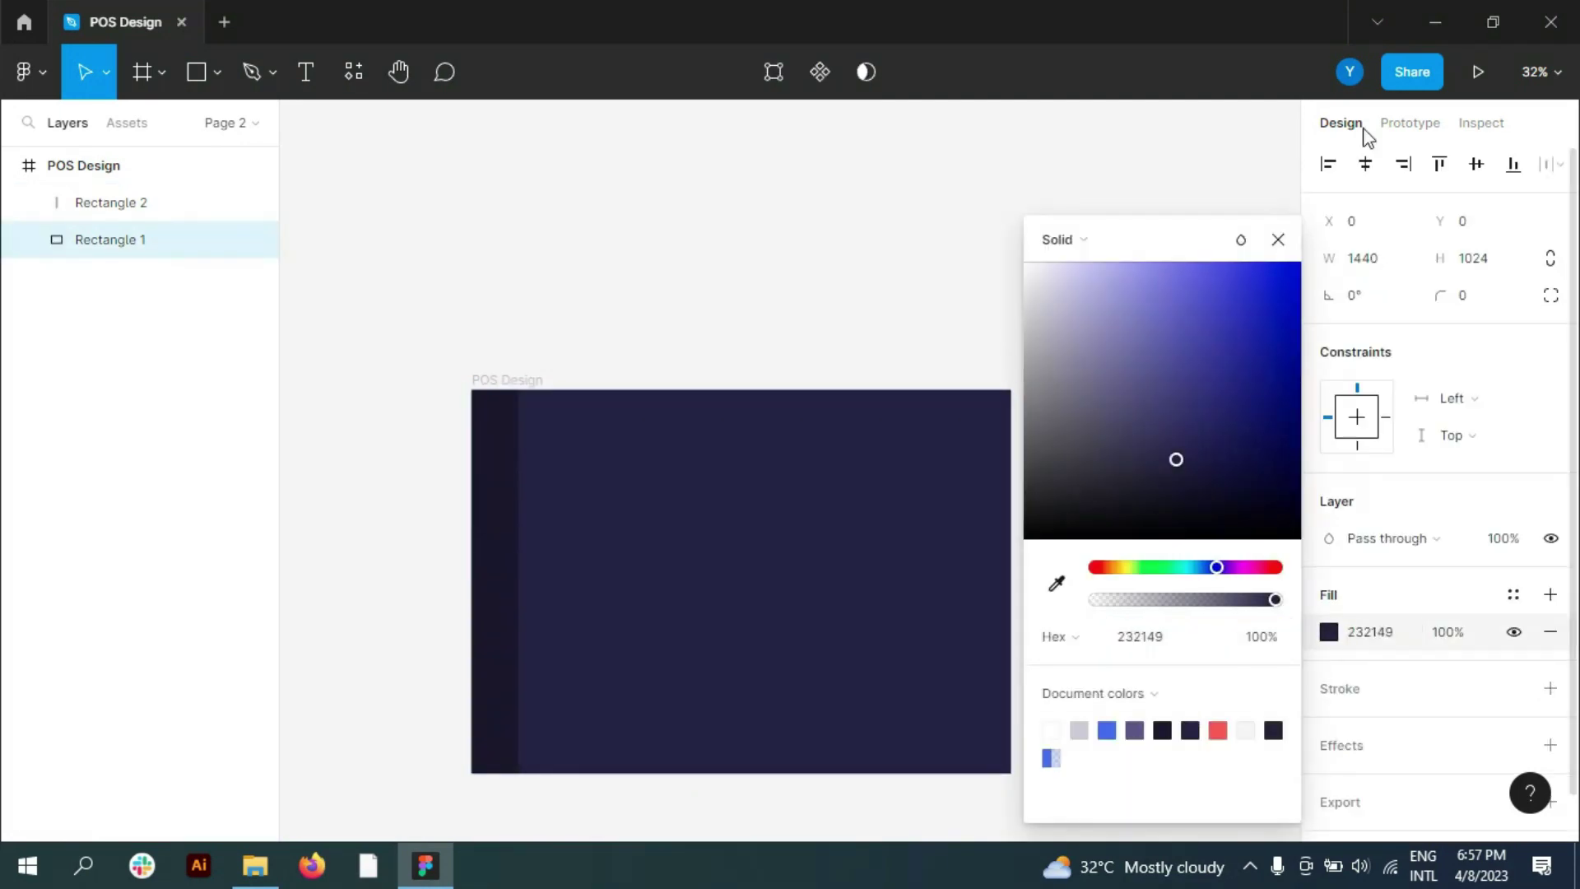
key("Escape")
left_click(638, 257)
scroll(639, 257, "up", 1)
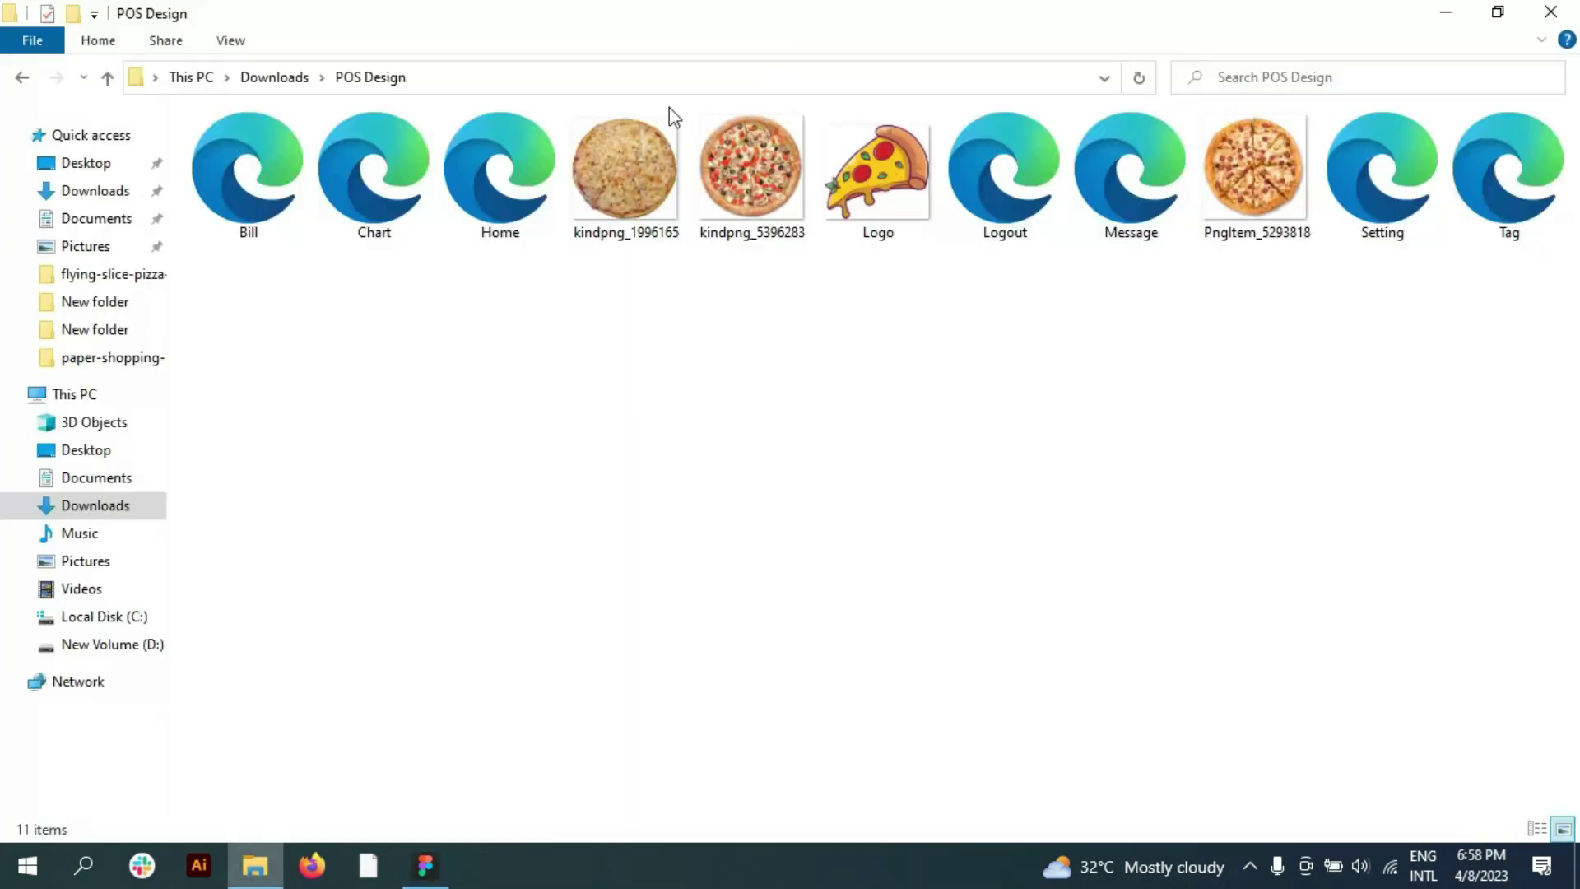
Step: Import the pizza image, set it 60 wide at the sidebar top, and name it Logo
mouse_move(878, 169)
left_mouse_down()
mouse_move(566, 448)
mouse_move(652, 346)
left_mouse_up()
scroll(657, 338, "down", 3)
key("Return")
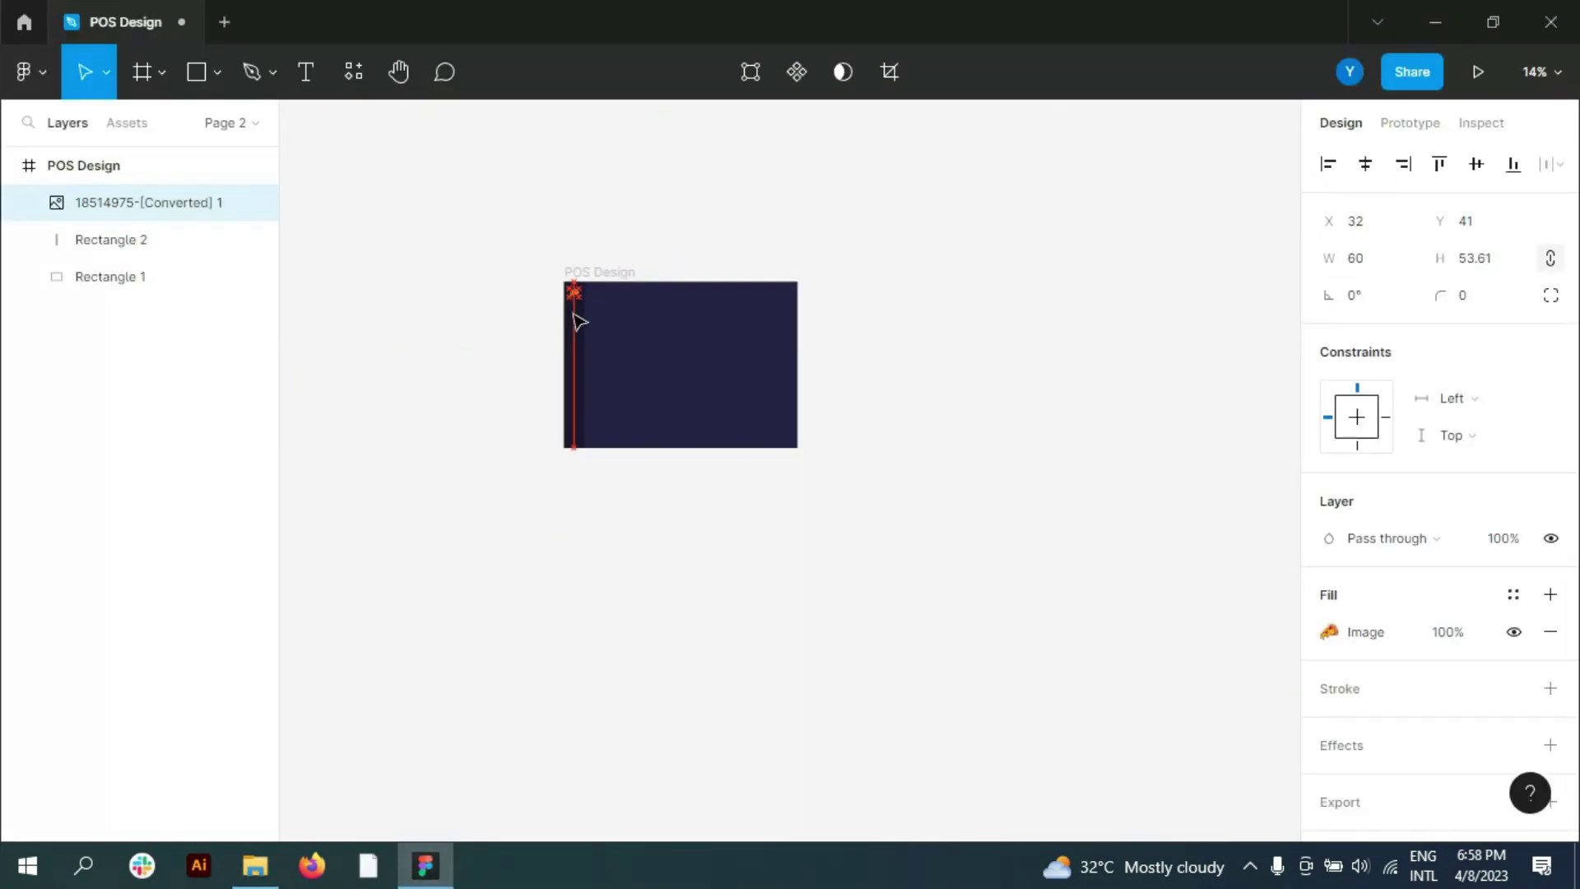
scroll(575, 317, "up", 5)
left_click_drag(575, 282, 582, 264)
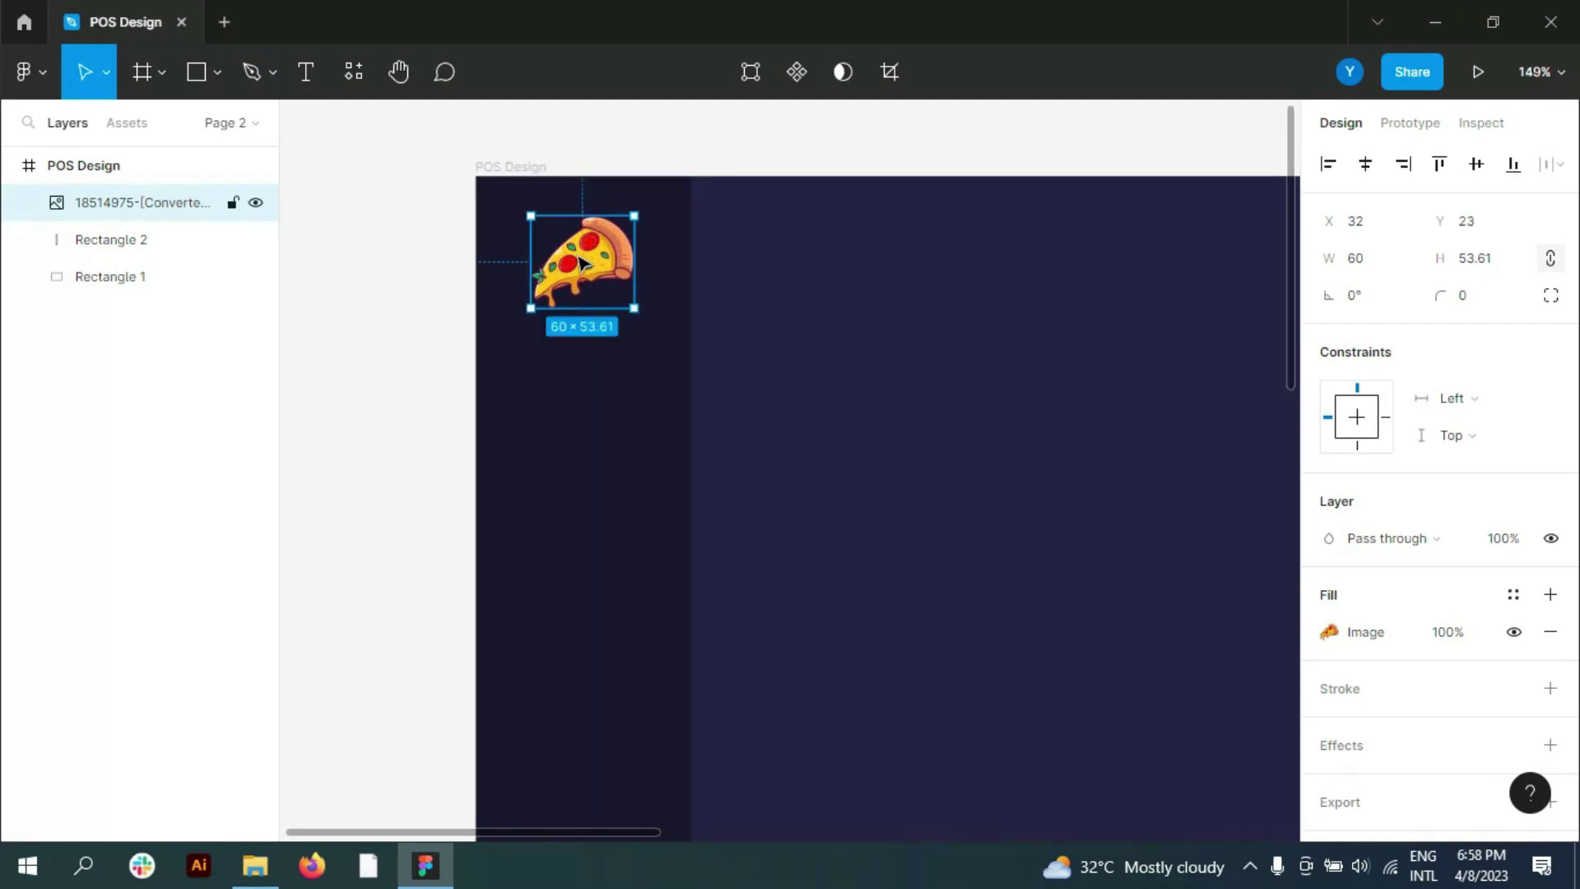
type("r")
type("L")
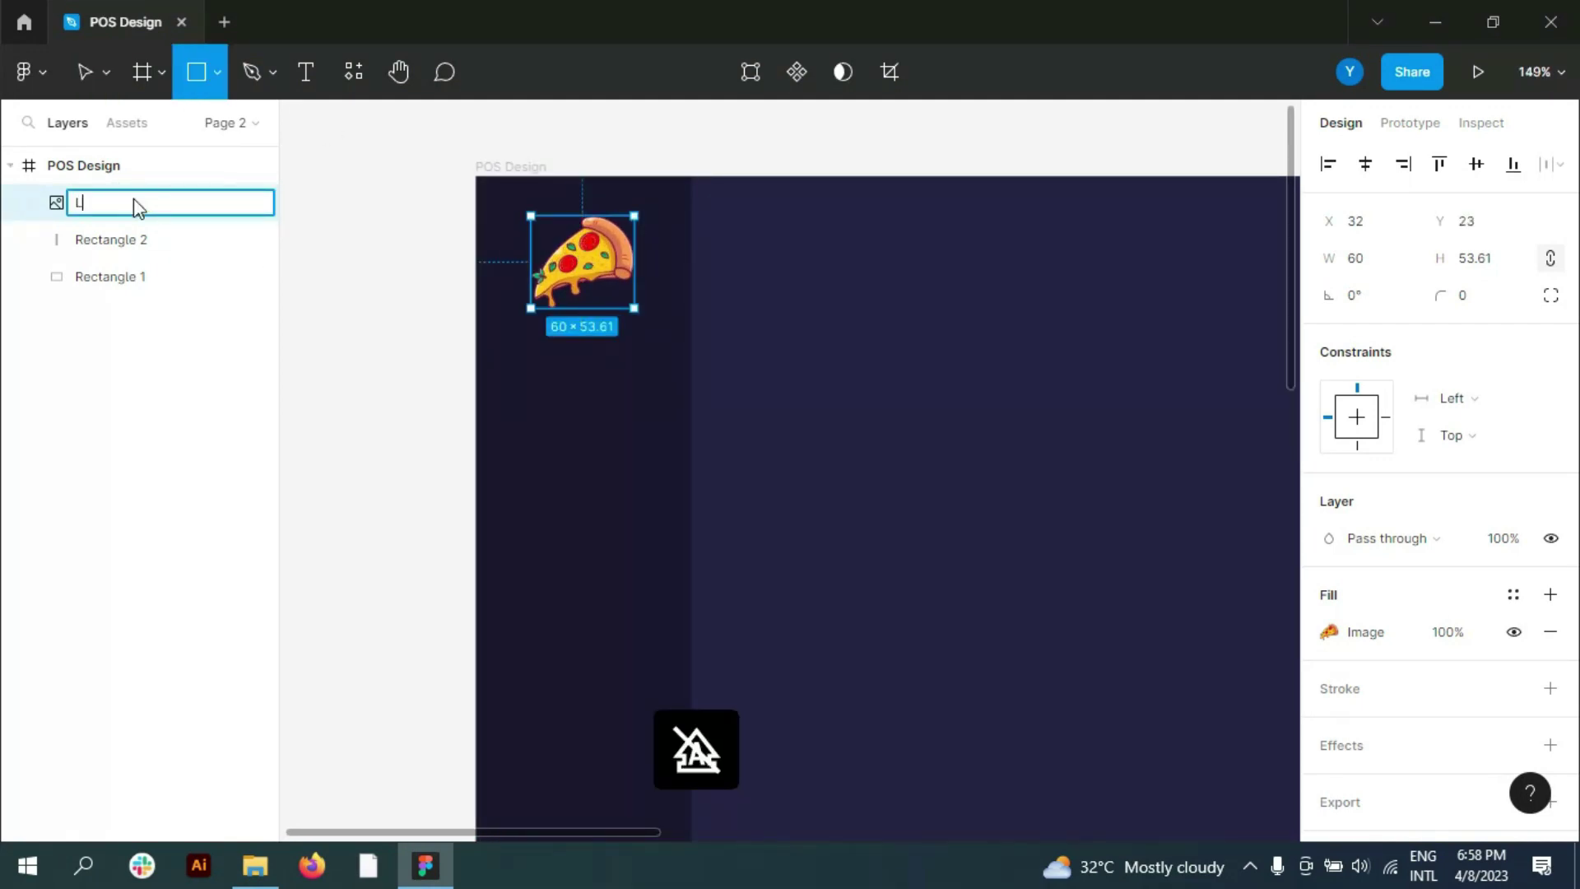
key("Return")
Step: Draw a navy 125×100 band and a 60×60 5568FE square with corner radius 8 on it
mouse_move(300, 156)
left_mouse_down()
mouse_move(575, 444)
mouse_move(565, 451)
mouse_move(691, 442)
left_mouse_up()
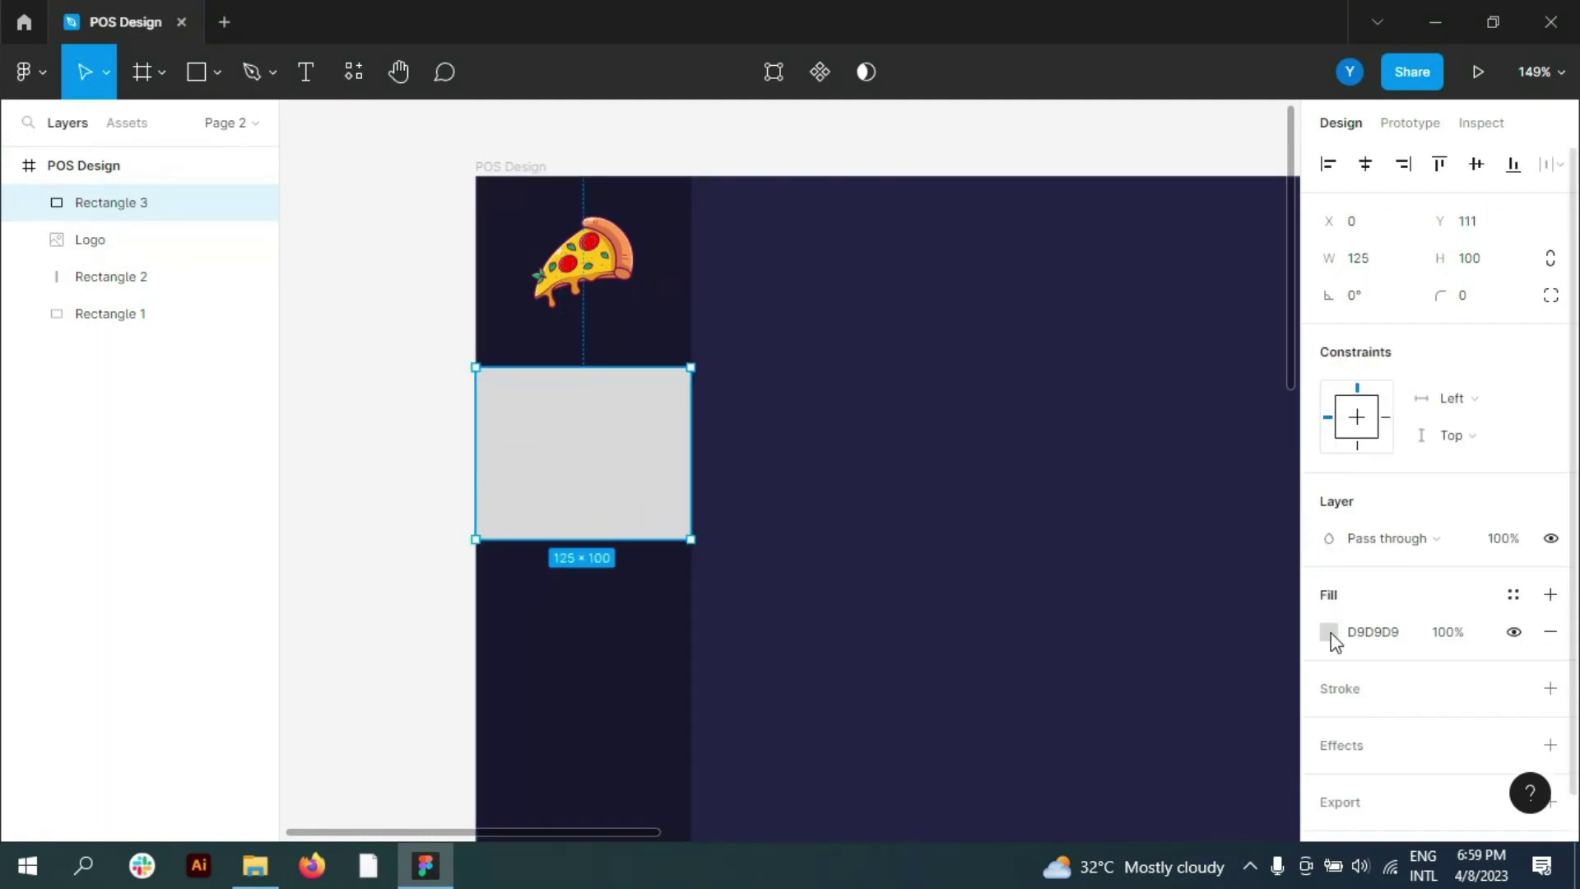
left_click(1329, 632)
left_click(327, 340)
left_click_drag(547, 392, 650, 496)
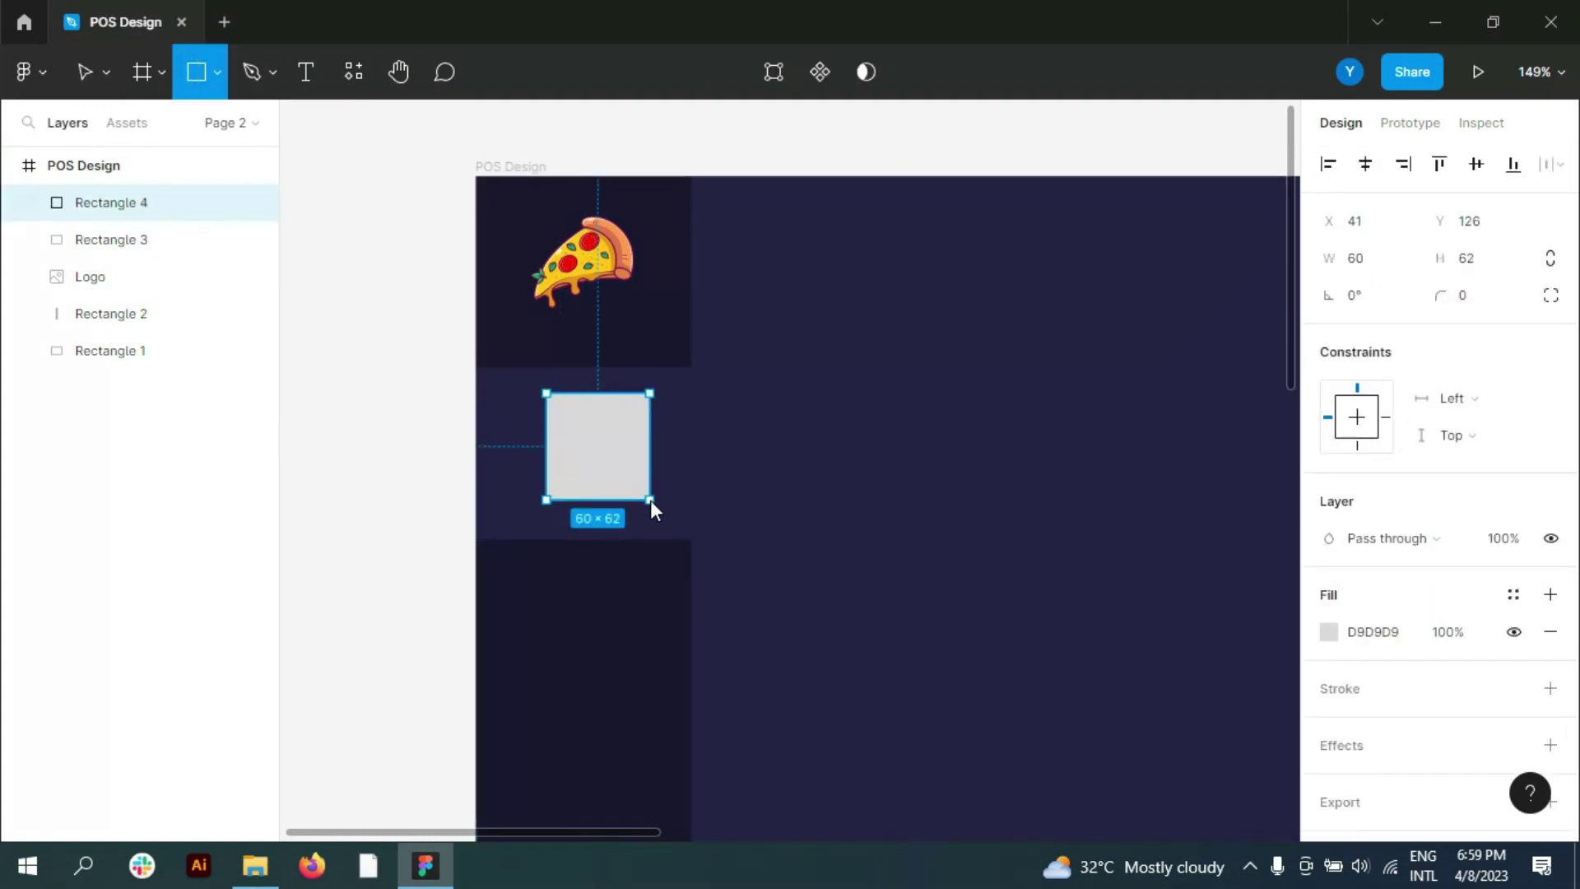
left_click(1488, 301)
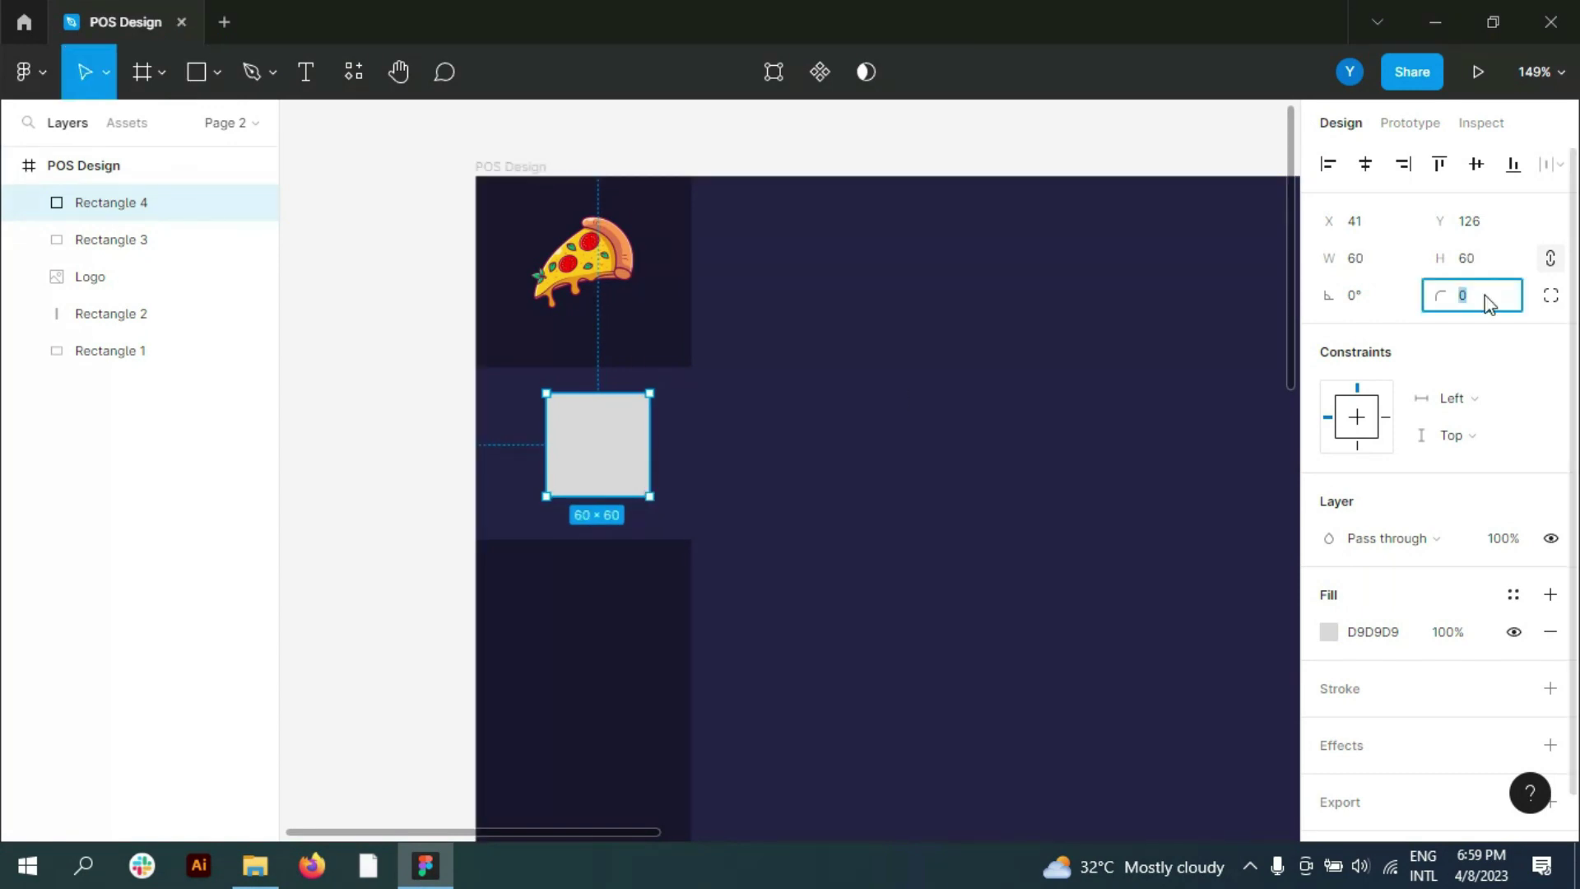
type("78")
left_click_drag(600, 459, 589, 465)
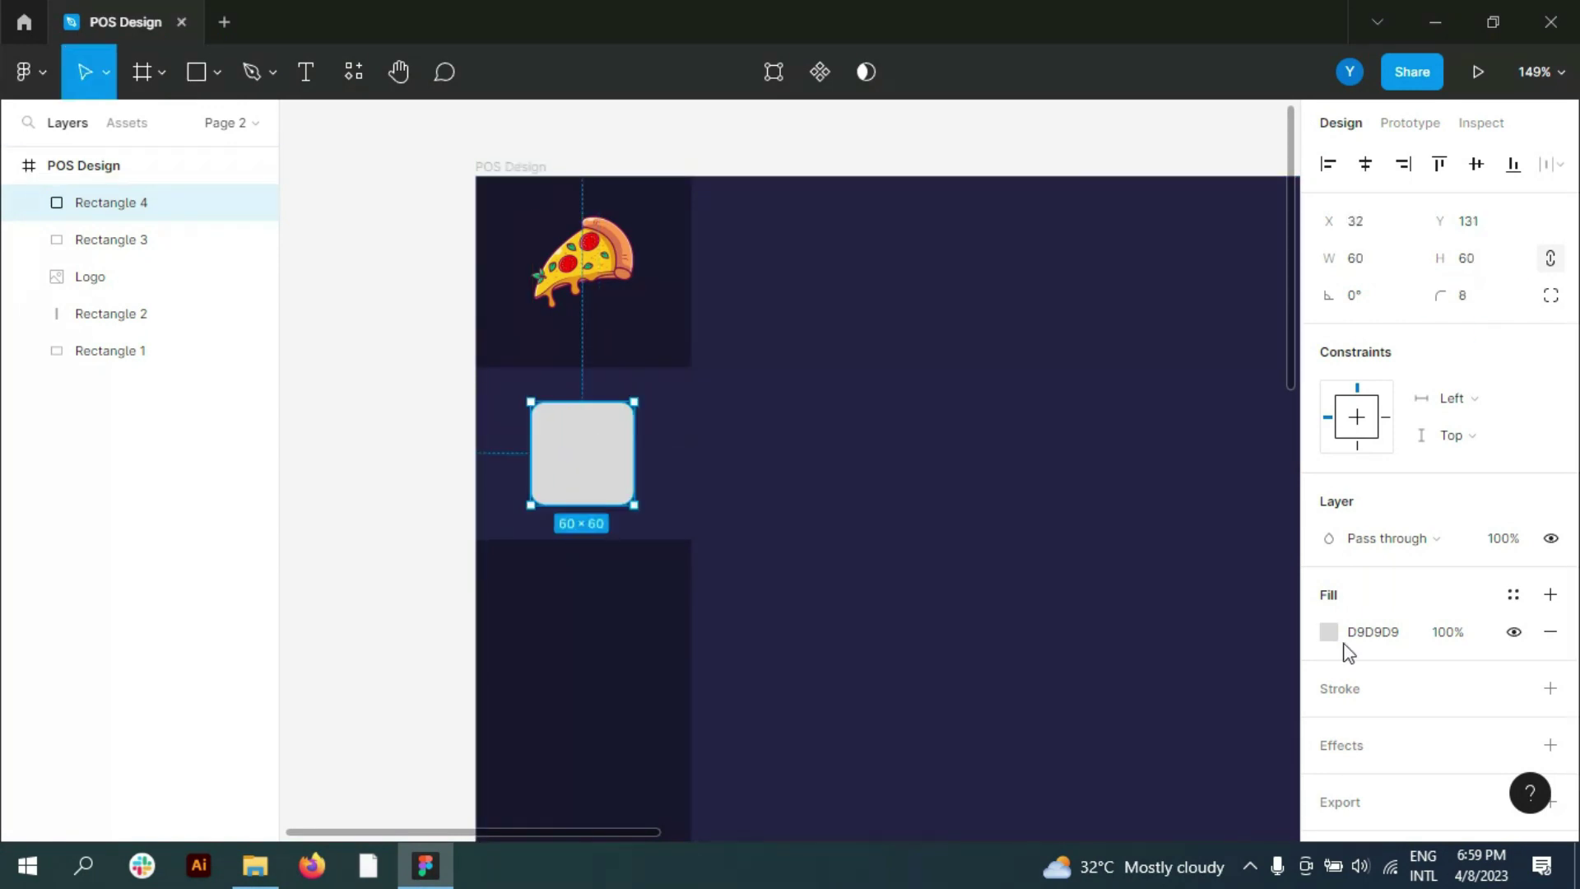
left_click(1328, 632)
left_click(1109, 729)
Step: Give the square a blue 5568FE drop shadow and import the Home icon
scroll(1431, 609, "down", 2)
left_click(1550, 699)
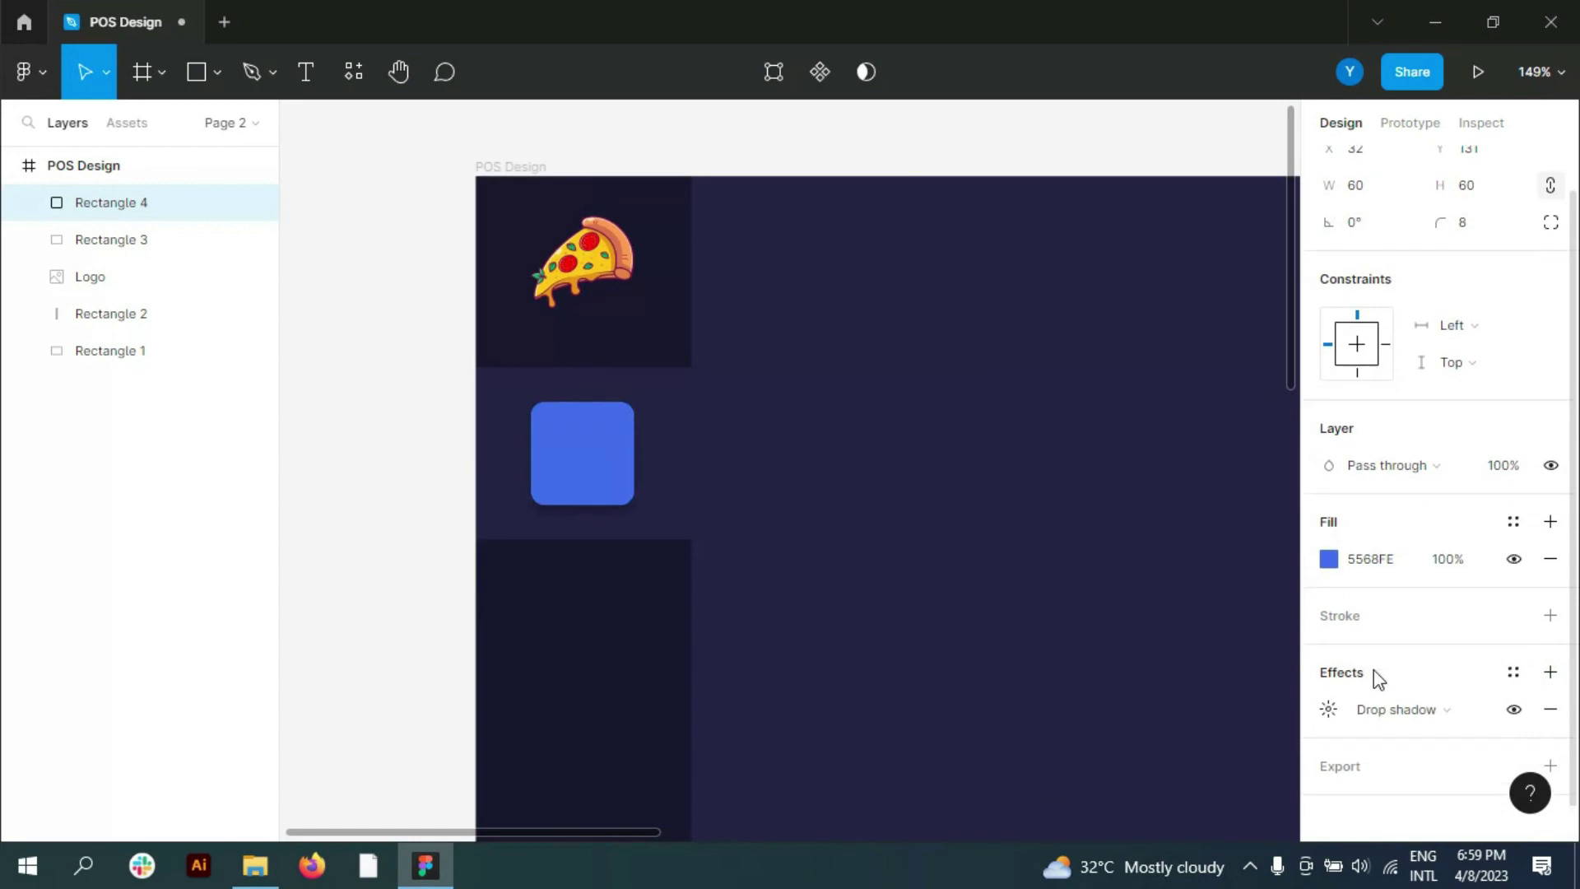
left_click(1328, 698)
left_click(1051, 794)
left_click(829, 729)
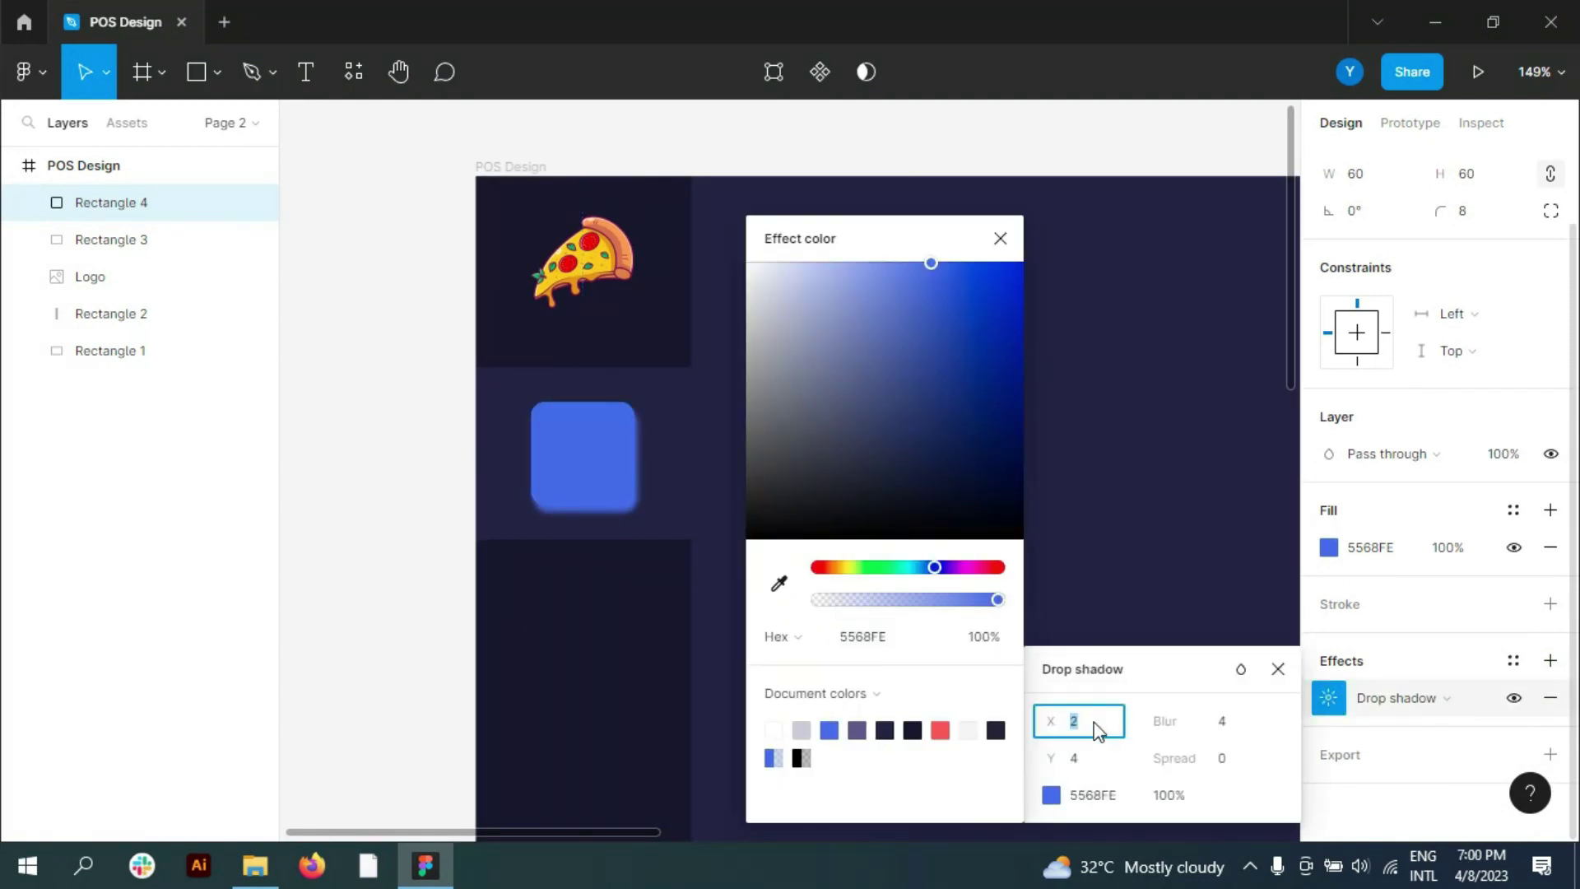
left_click(1237, 724)
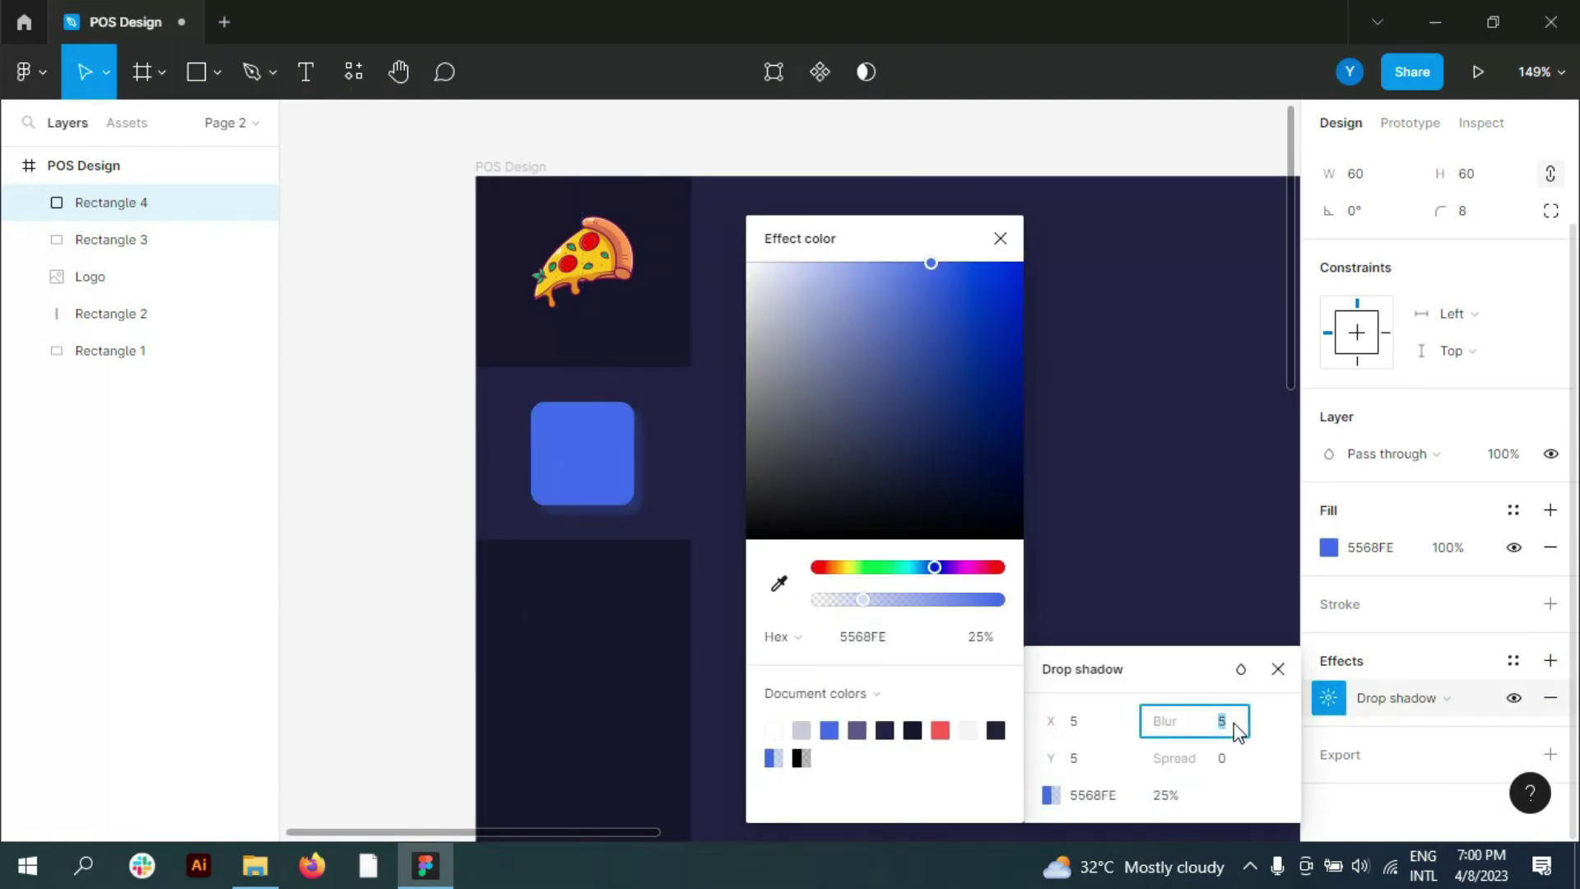
key("Escape")
left_click(427, 494)
left_click(255, 865)
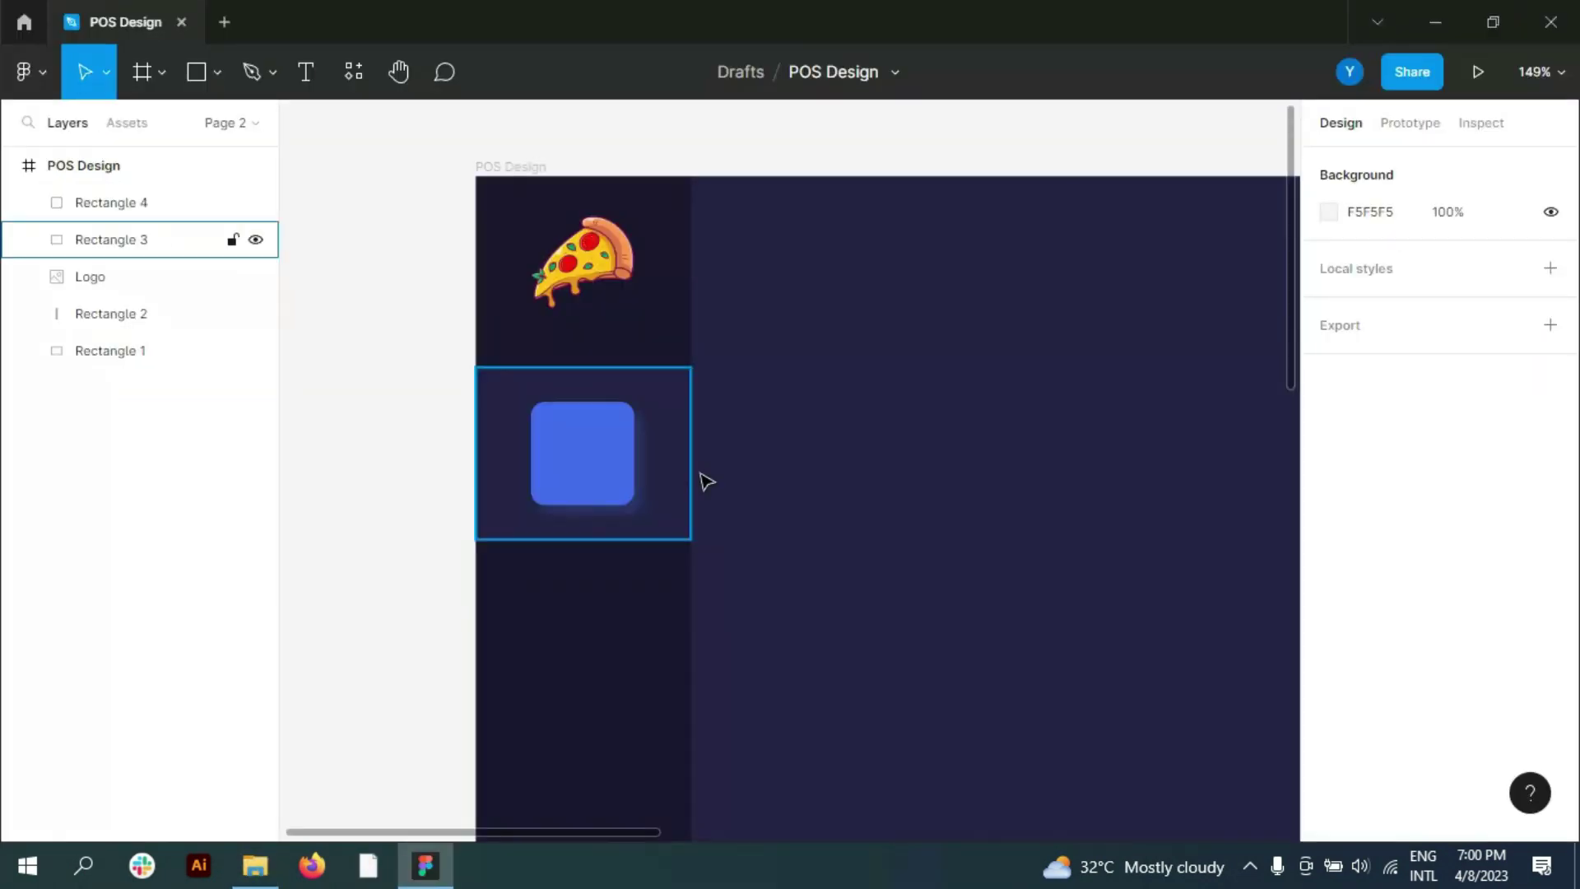
mouse_move(487, 214)
left_mouse_down()
mouse_move(664, 470)
mouse_move(581, 449)
left_mouse_up()
Step: Place the Home icon on the blue square and import the remaining sidebar icon files
left_click(511, 388)
scroll(334, 784, "down", 2)
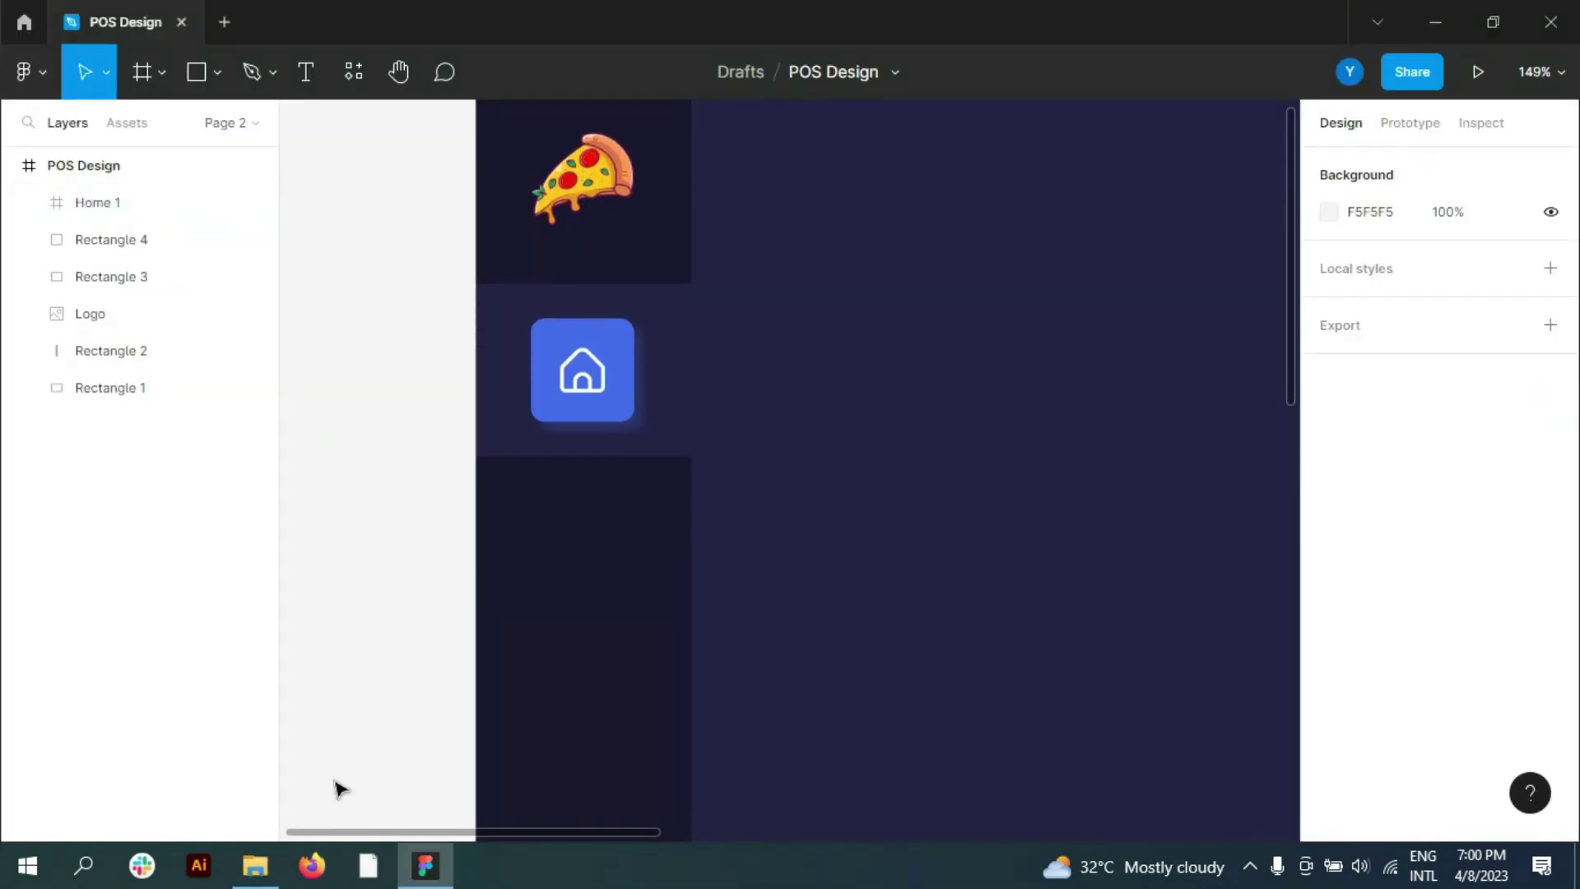
key("alt+Tab")
left_click(1382, 172)
left_click(1130, 177, "ctrl")
left_click(1005, 173, "ctrl")
left_click(373, 173, "ctrl")
left_click(264, 190, "ctrl")
left_click_drag(280, 201, 557, 632)
Step: Move the Logout icon to the sidebar bottom and the Chart icon below the bell
scroll(659, 462, "down", 3)
scroll(656, 458, "up", 2)
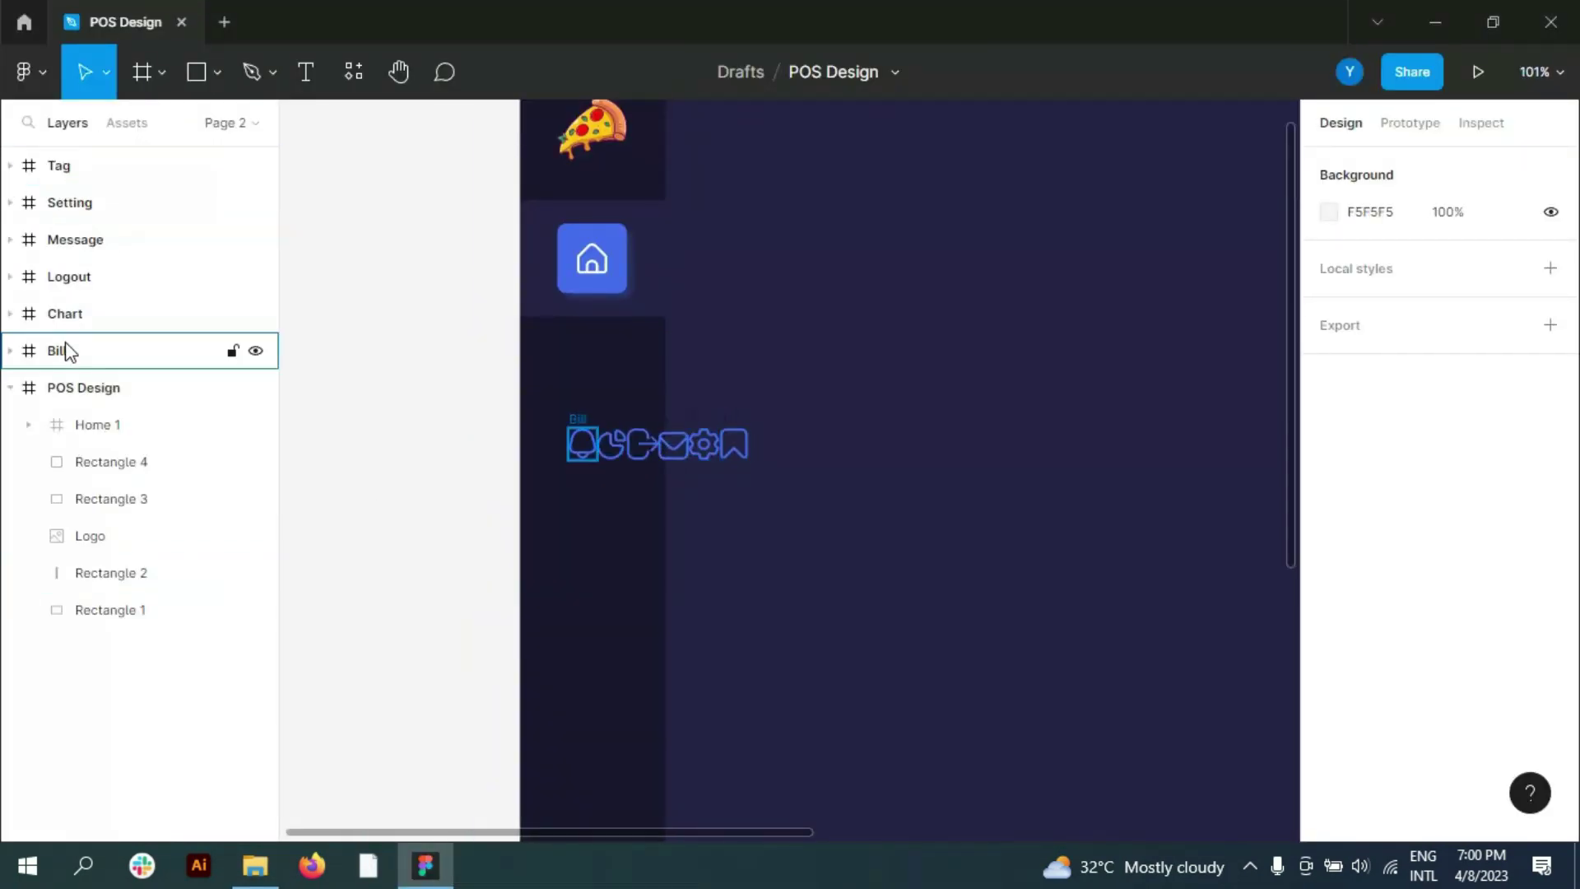
left_click(727, 454)
left_click(11, 166)
left_click(91, 284)
scroll(670, 394, "down", 2)
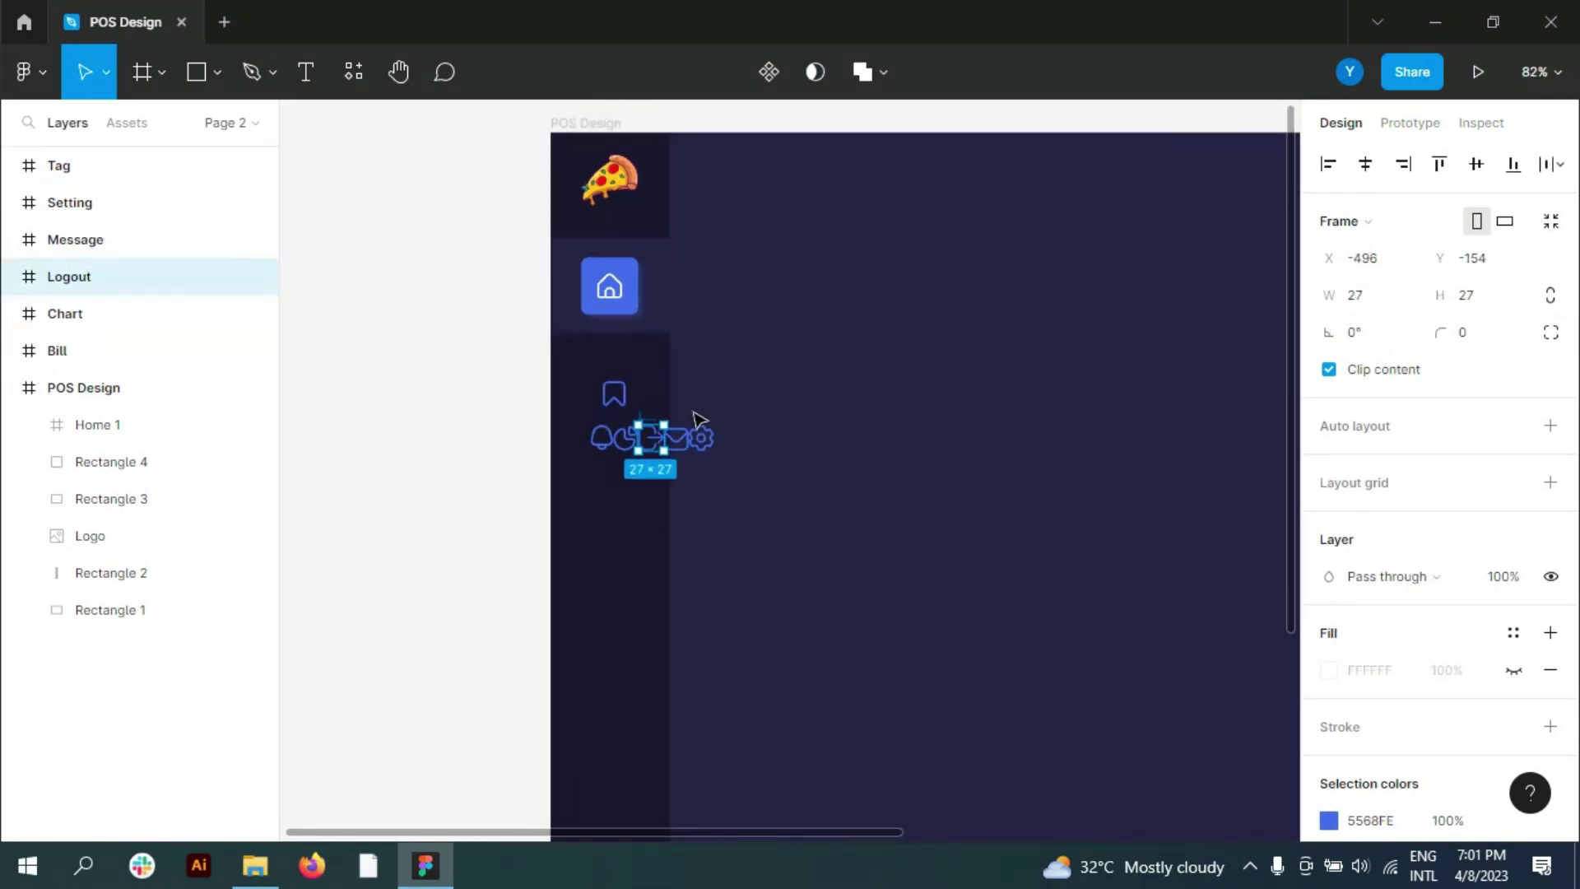
scroll(654, 265, "down", 3)
left_click_drag(613, 765, 620, 804)
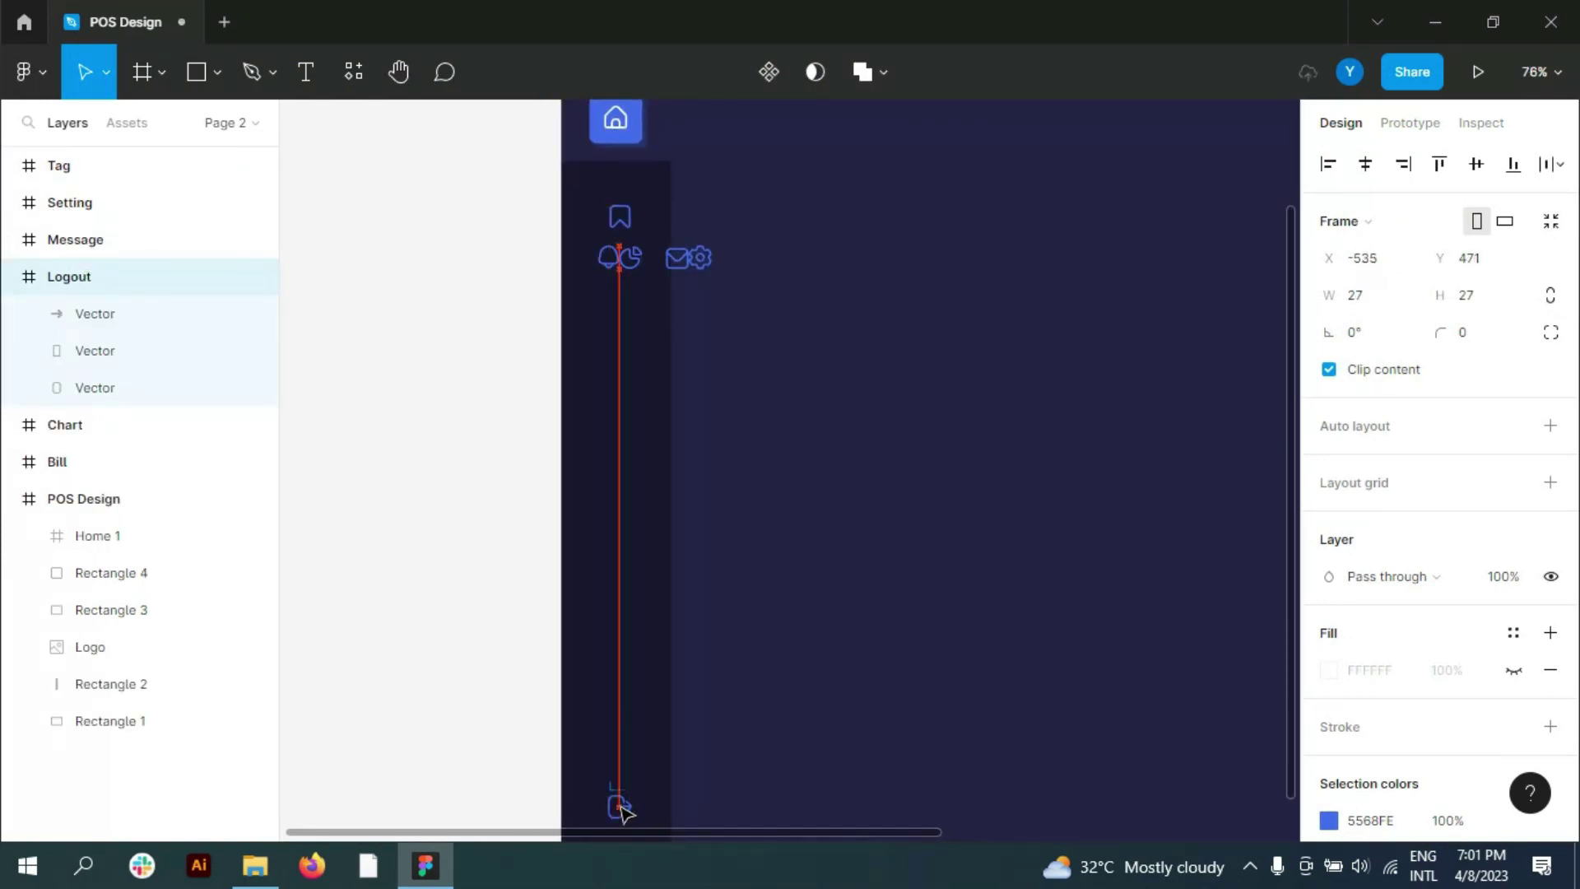
scroll(620, 741, "down", 3)
scroll(671, 325, "up", 5)
left_click_drag(662, 325, 654, 440)
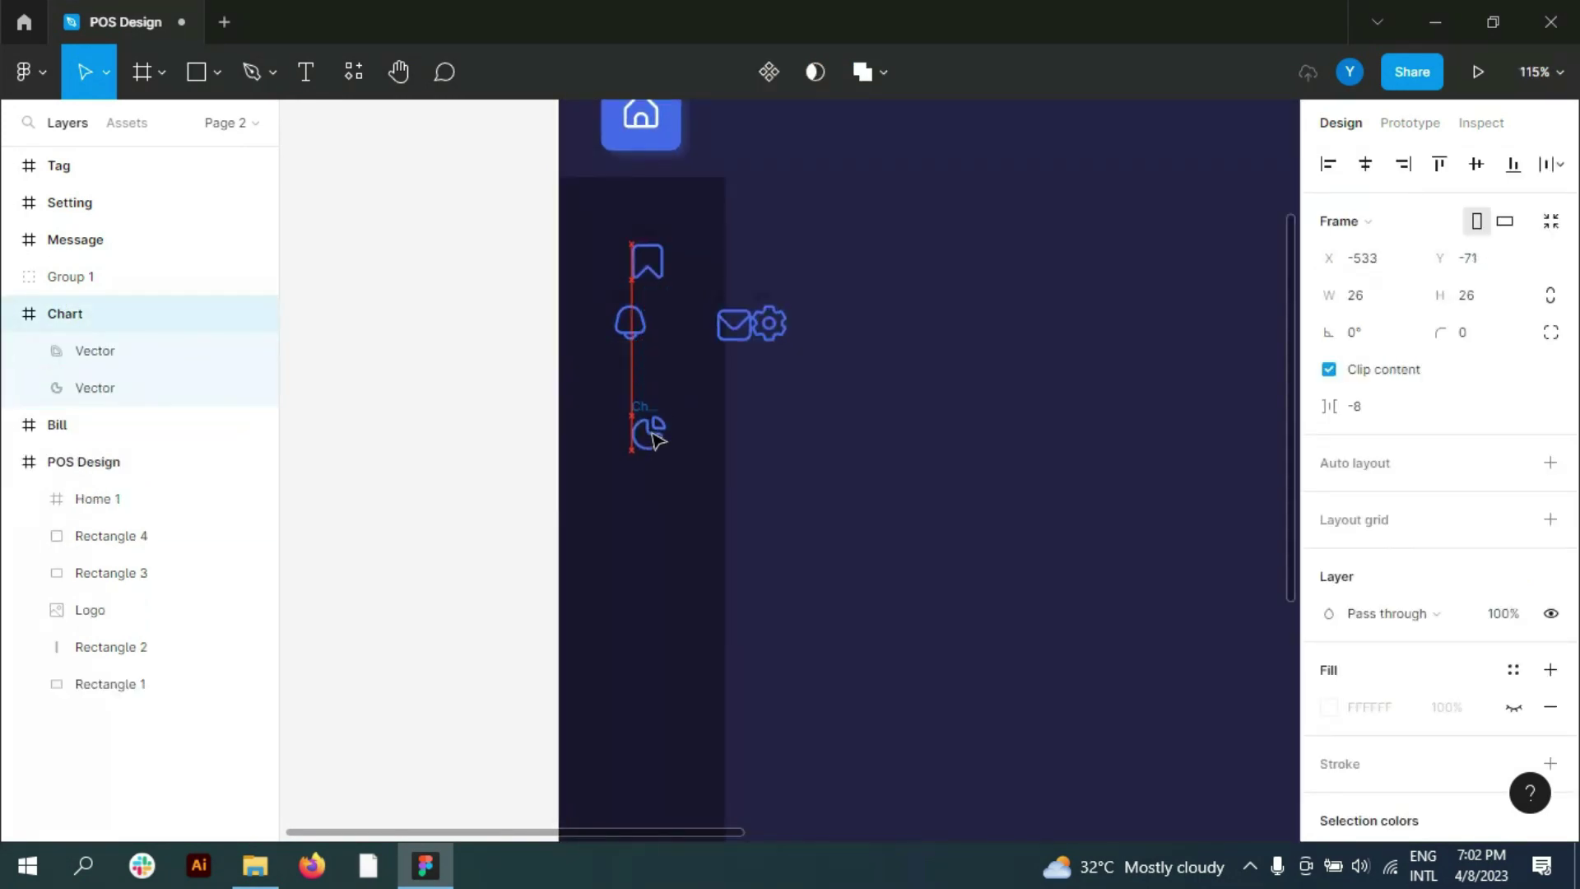
Step: Move the Message and Setting gear icons down the sidebar
left_click(733, 323)
scroll(706, 405, "down", 2)
left_click_drag(739, 236, 654, 557)
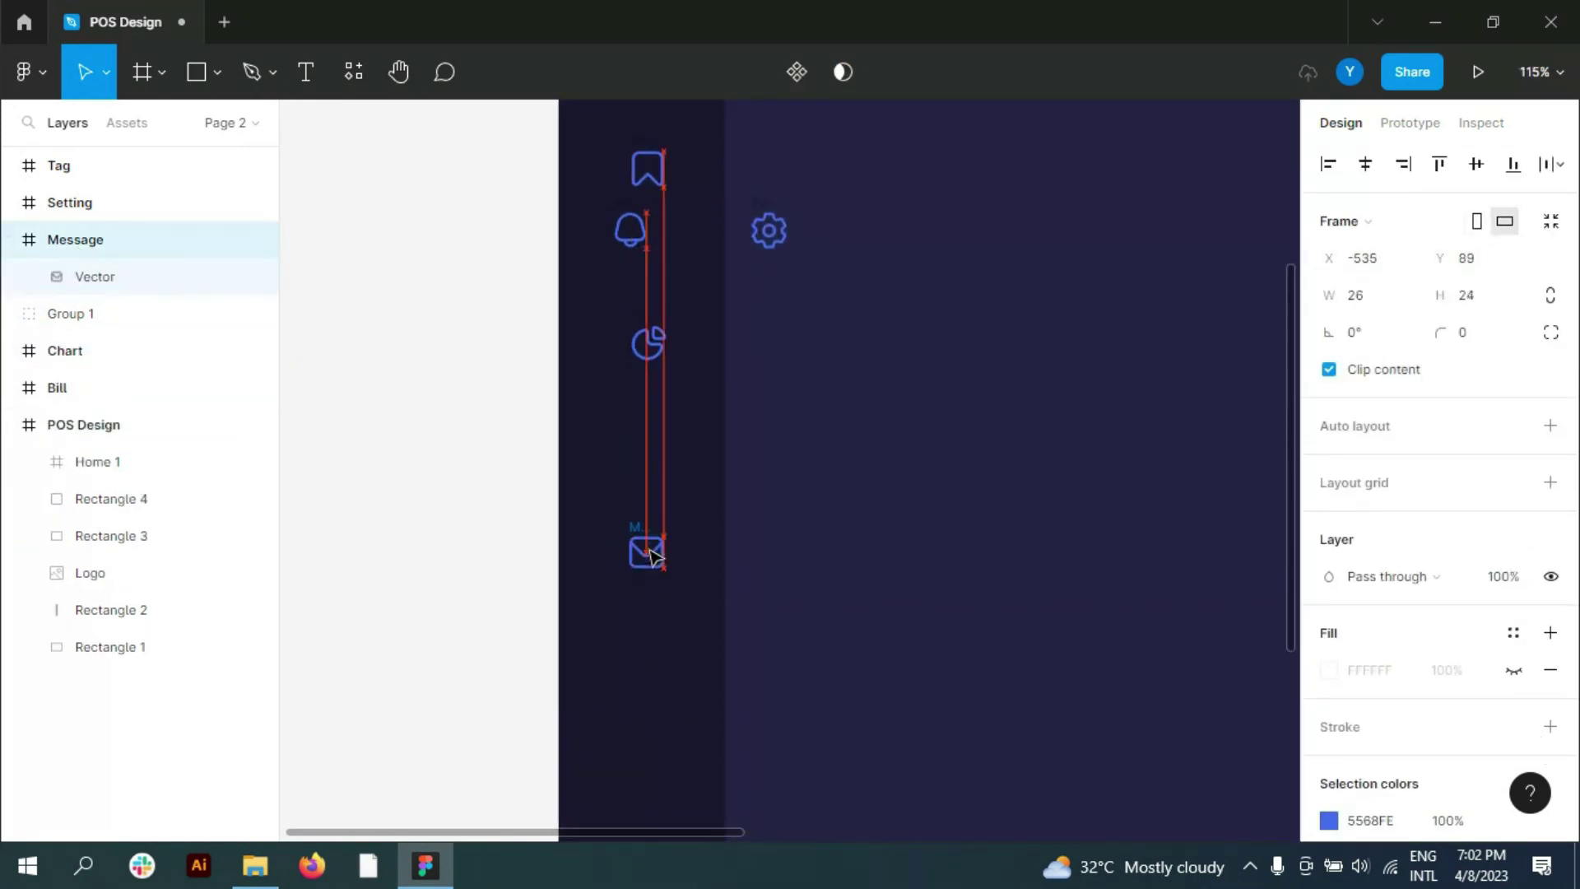
left_click(768, 230)
left_click_drag(768, 230, 650, 792)
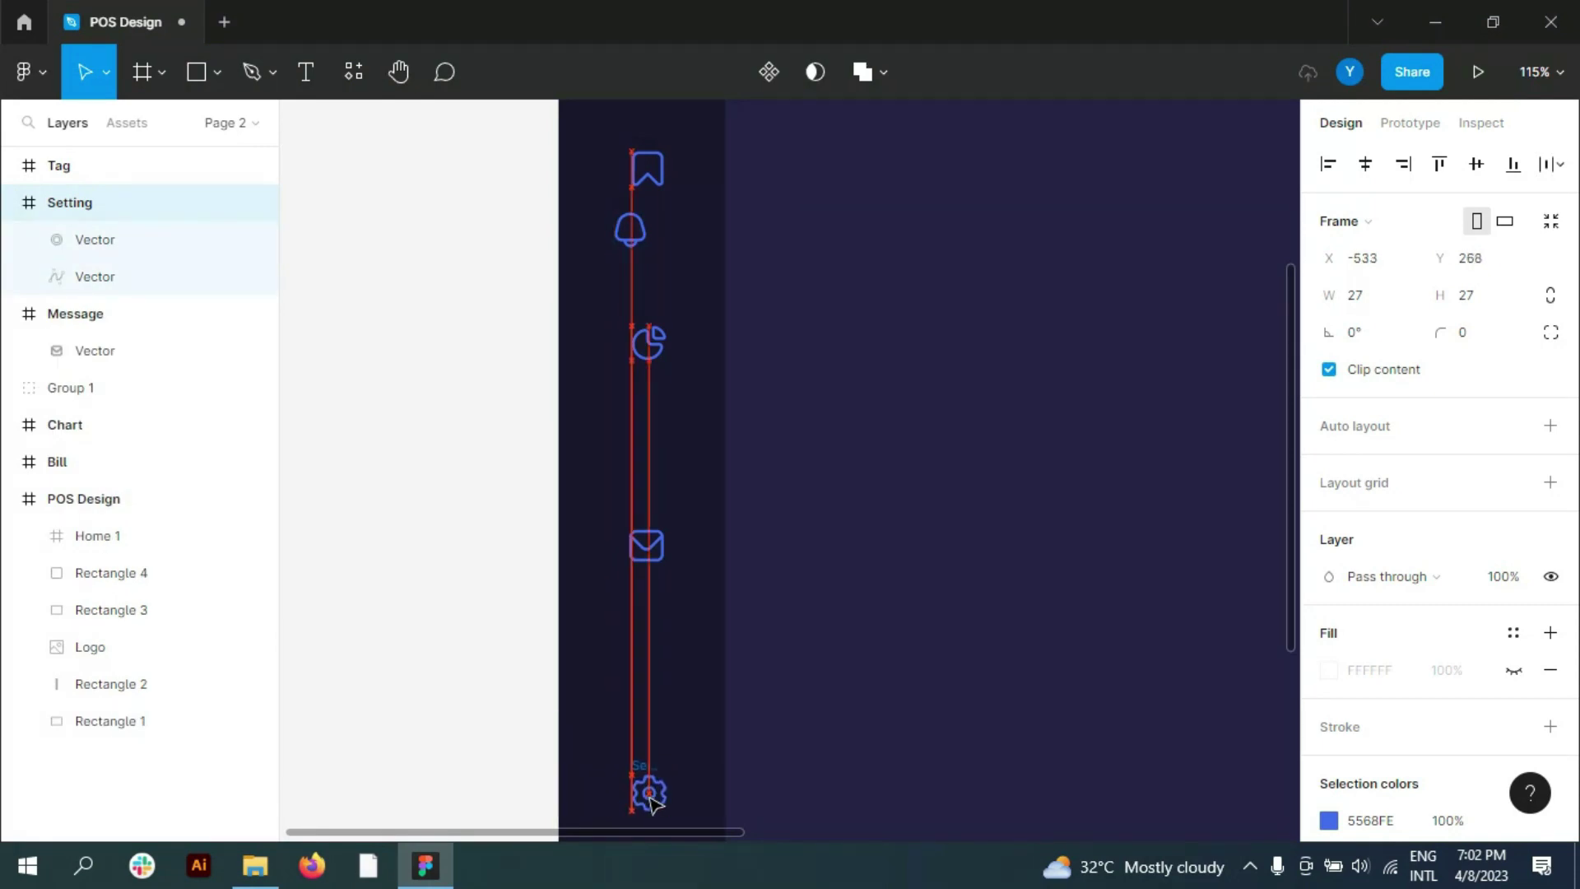
scroll(614, 513, "down", 5)
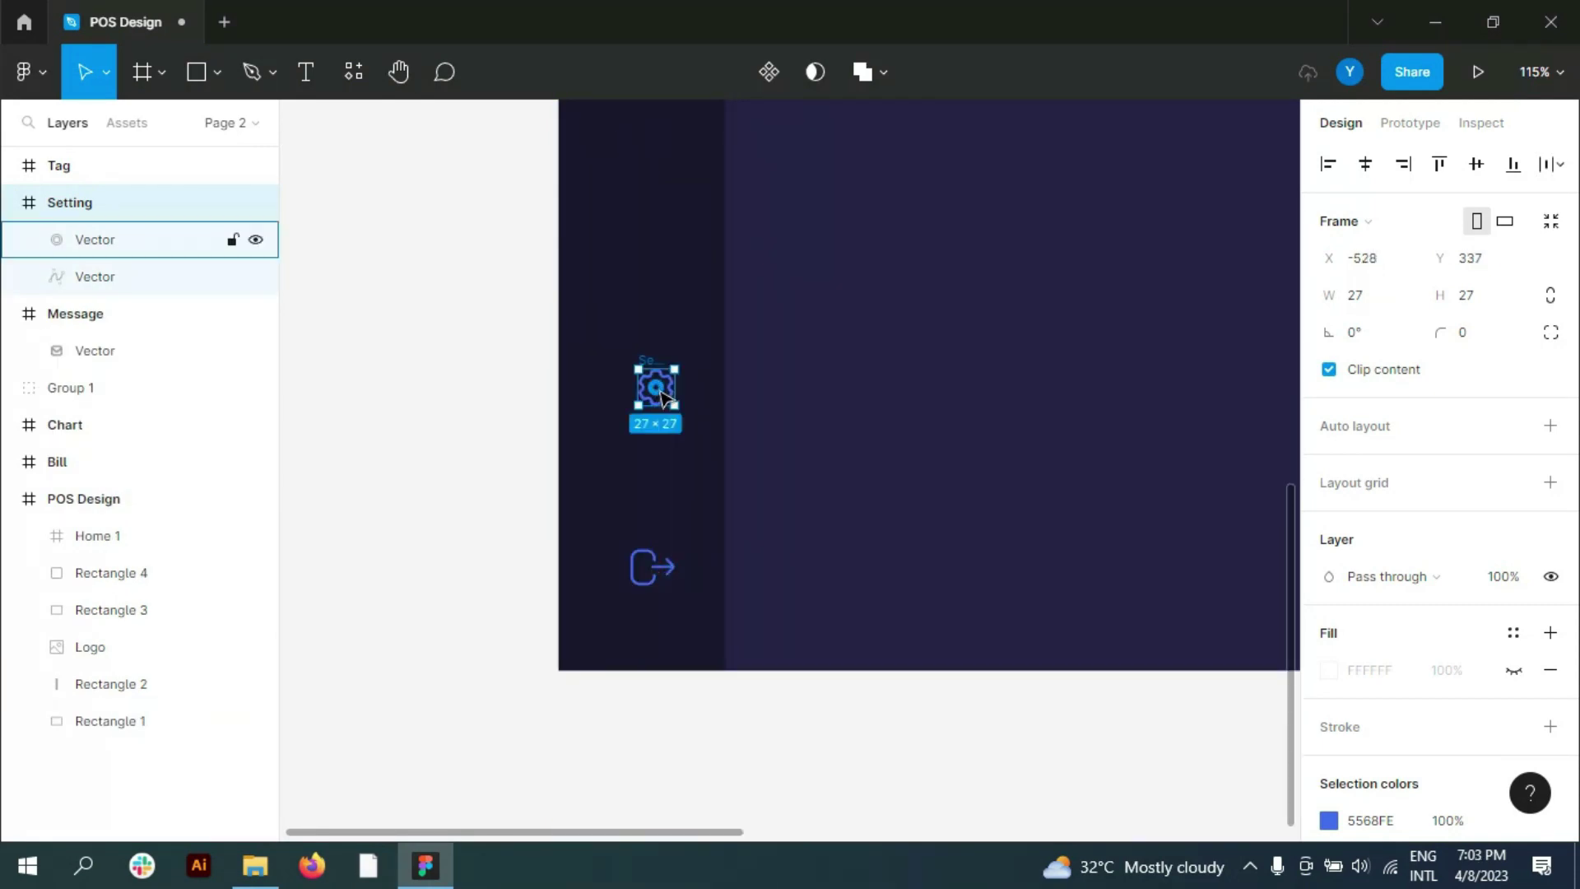
scroll(665, 398, "up", 4)
left_click(10, 202)
left_click(18, 240)
left_click(58, 349)
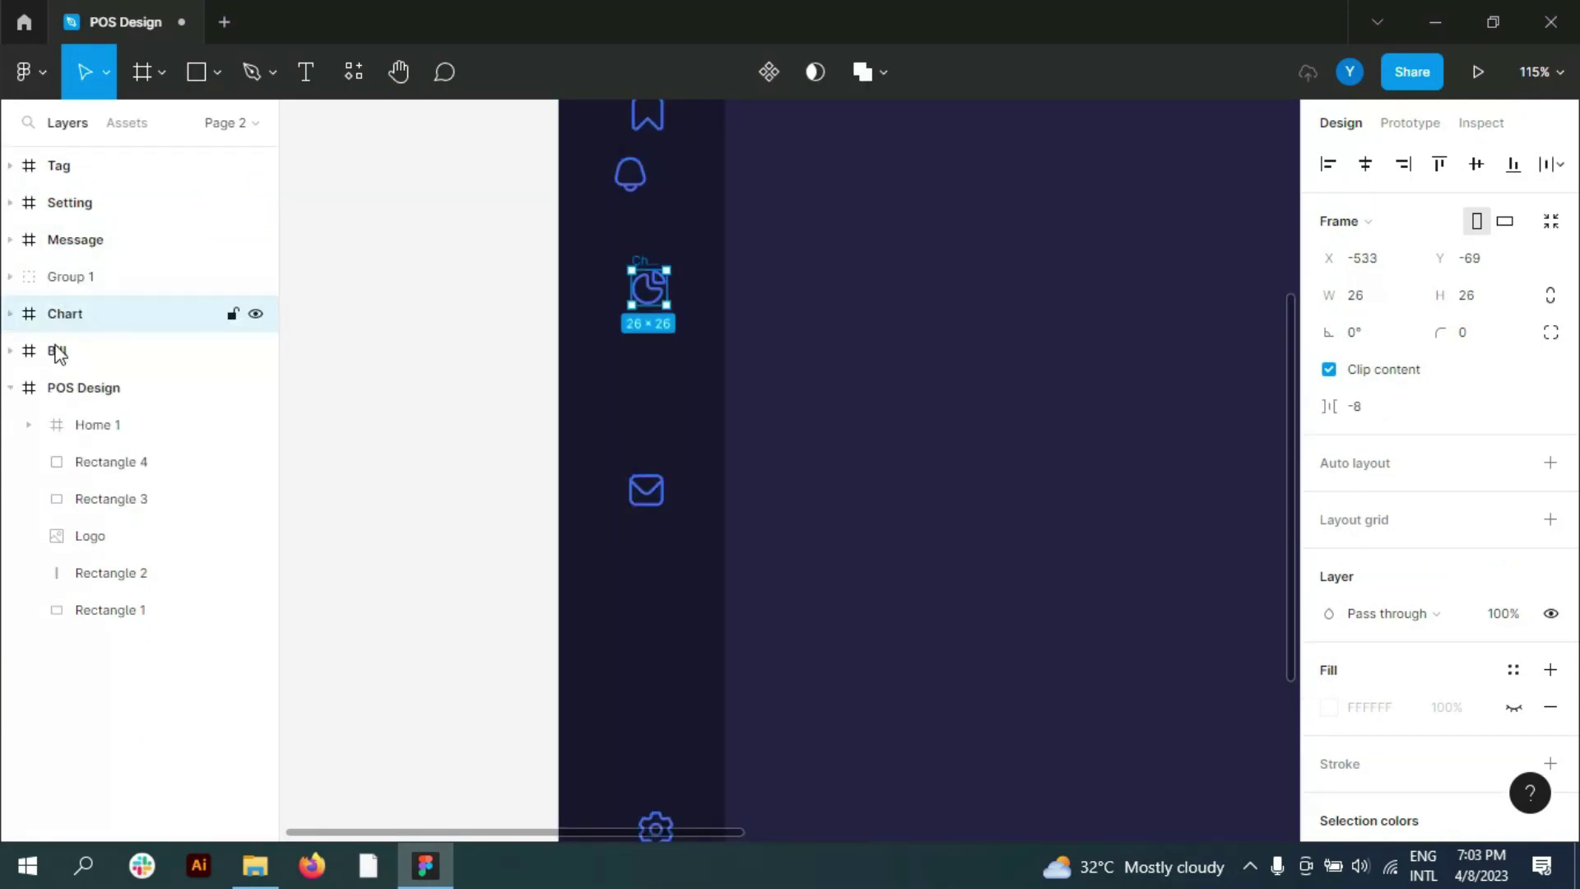
key("shift+1")
Step: Select the Chart, Bill, Group 1, Message, Setting and Tag icons and distribute them evenly vertically
left_click(12, 351)
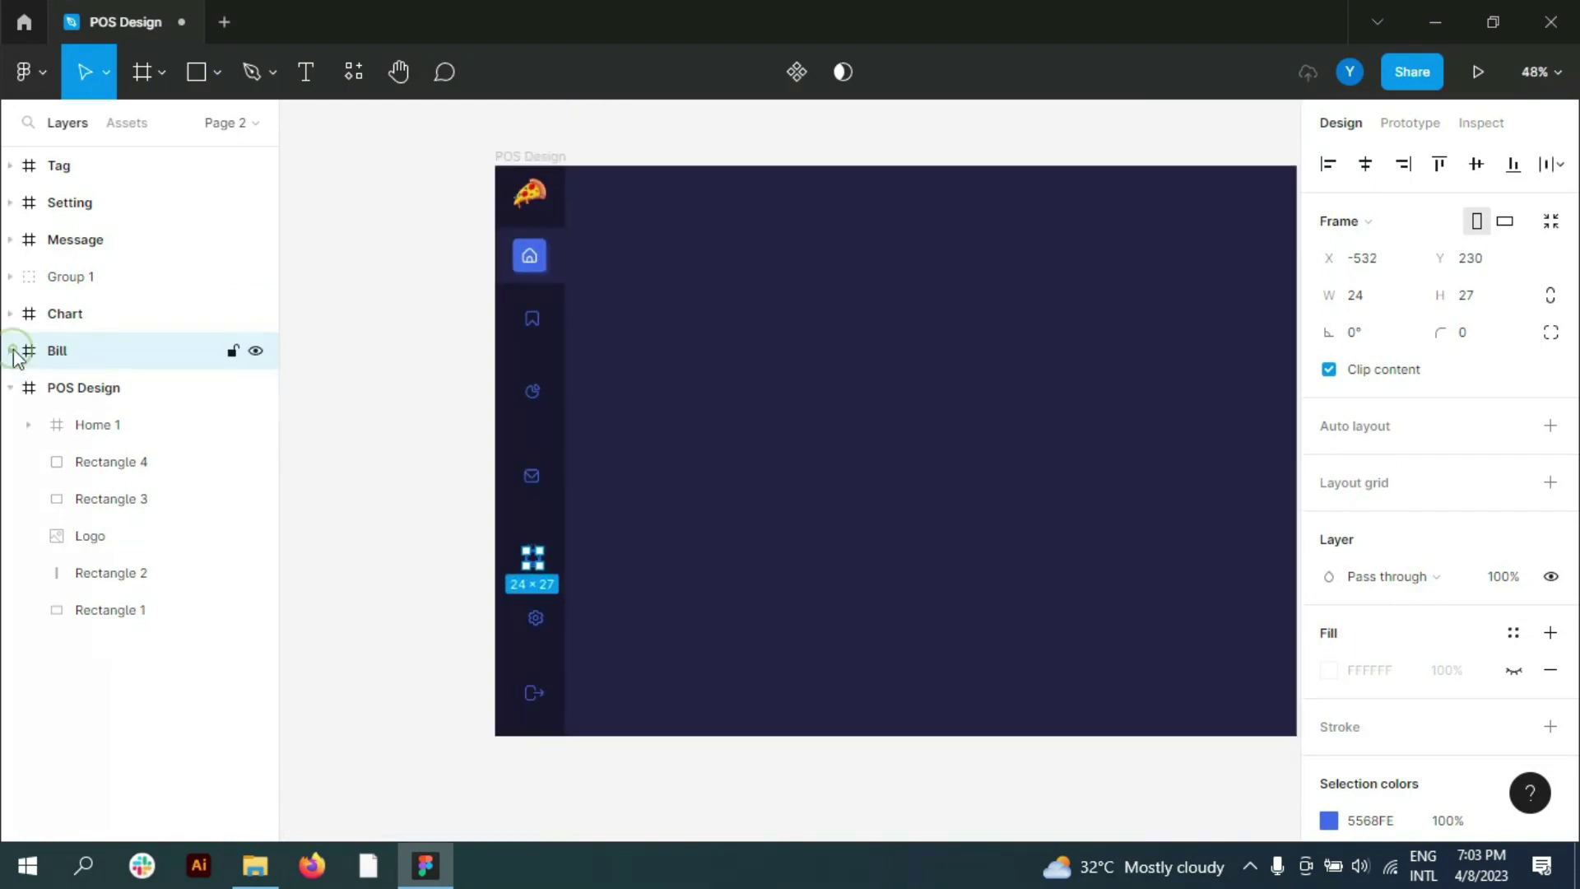
left_click(107, 426)
left_click(74, 313)
left_click(57, 350, "shift")
left_click(66, 277, "shift")
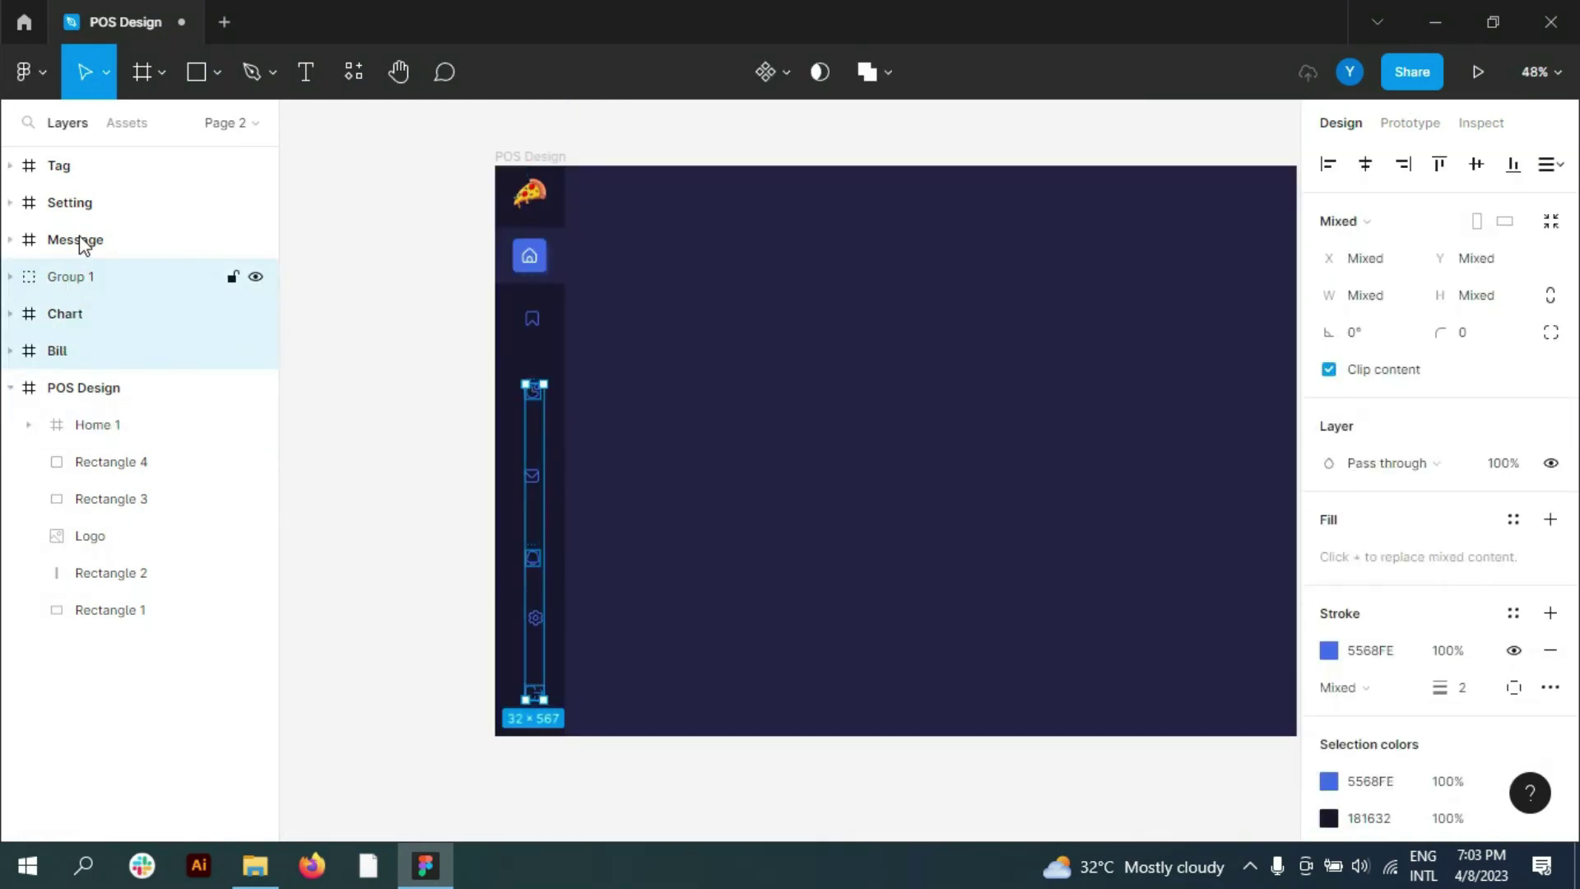
left_click(66, 239, "shift")
left_click(66, 202, "shift")
left_click(59, 165, "shift")
left_click(1546, 164)
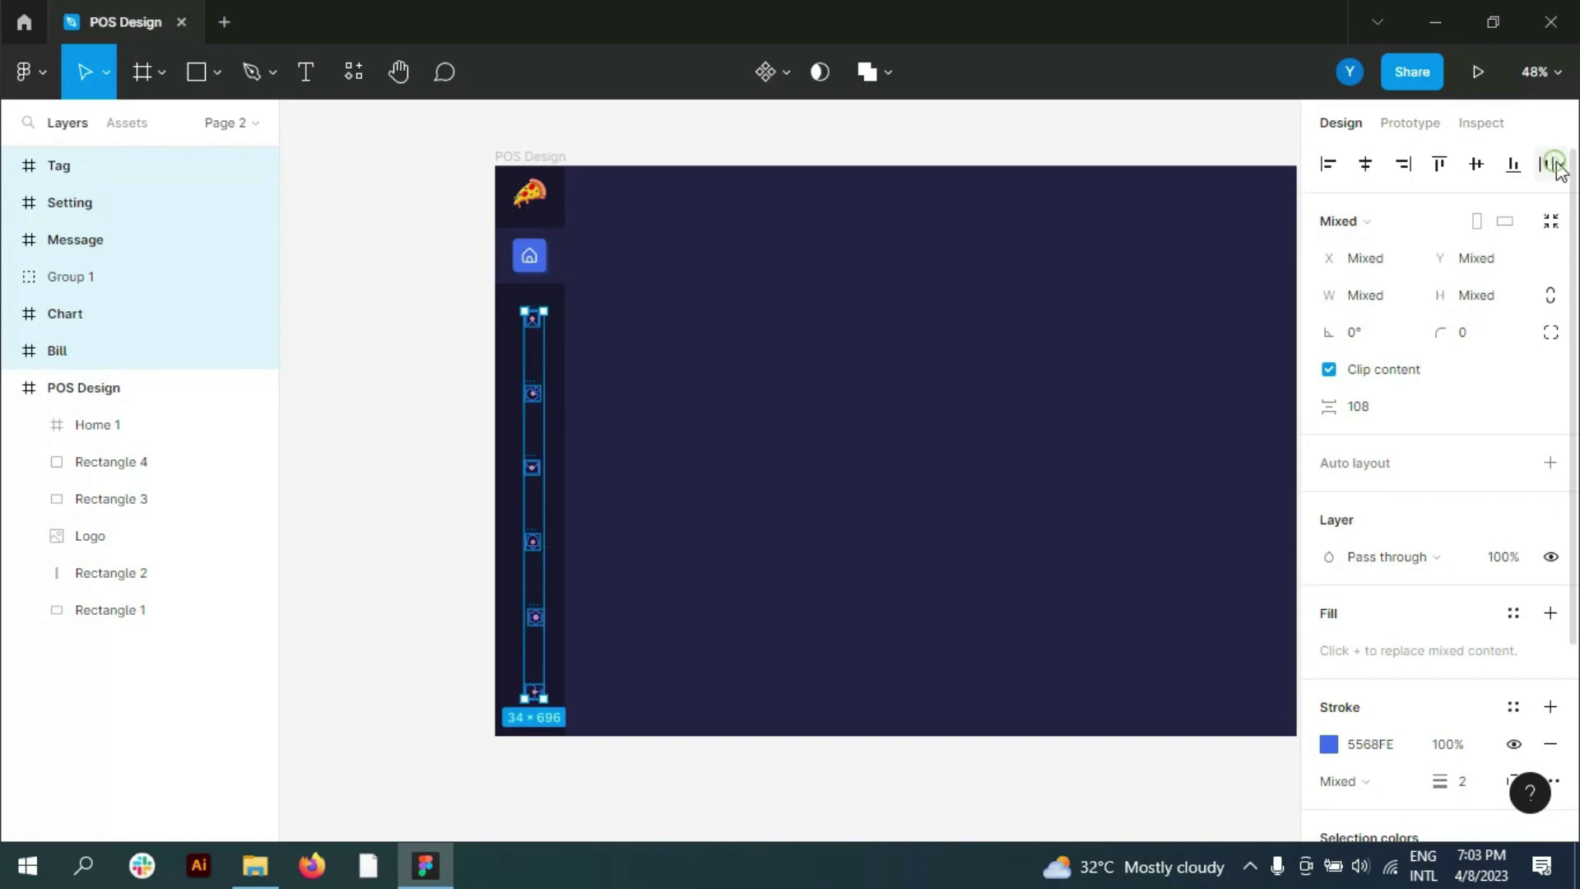
Step: Add the Logo, rectangles and Home 1 to the selection and group everything as Menu
left_click(101, 572, "shift")
left_click(101, 536, "shift")
left_click(101, 498, "shift")
left_click(101, 461, "shift")
left_click(101, 425, "shift")
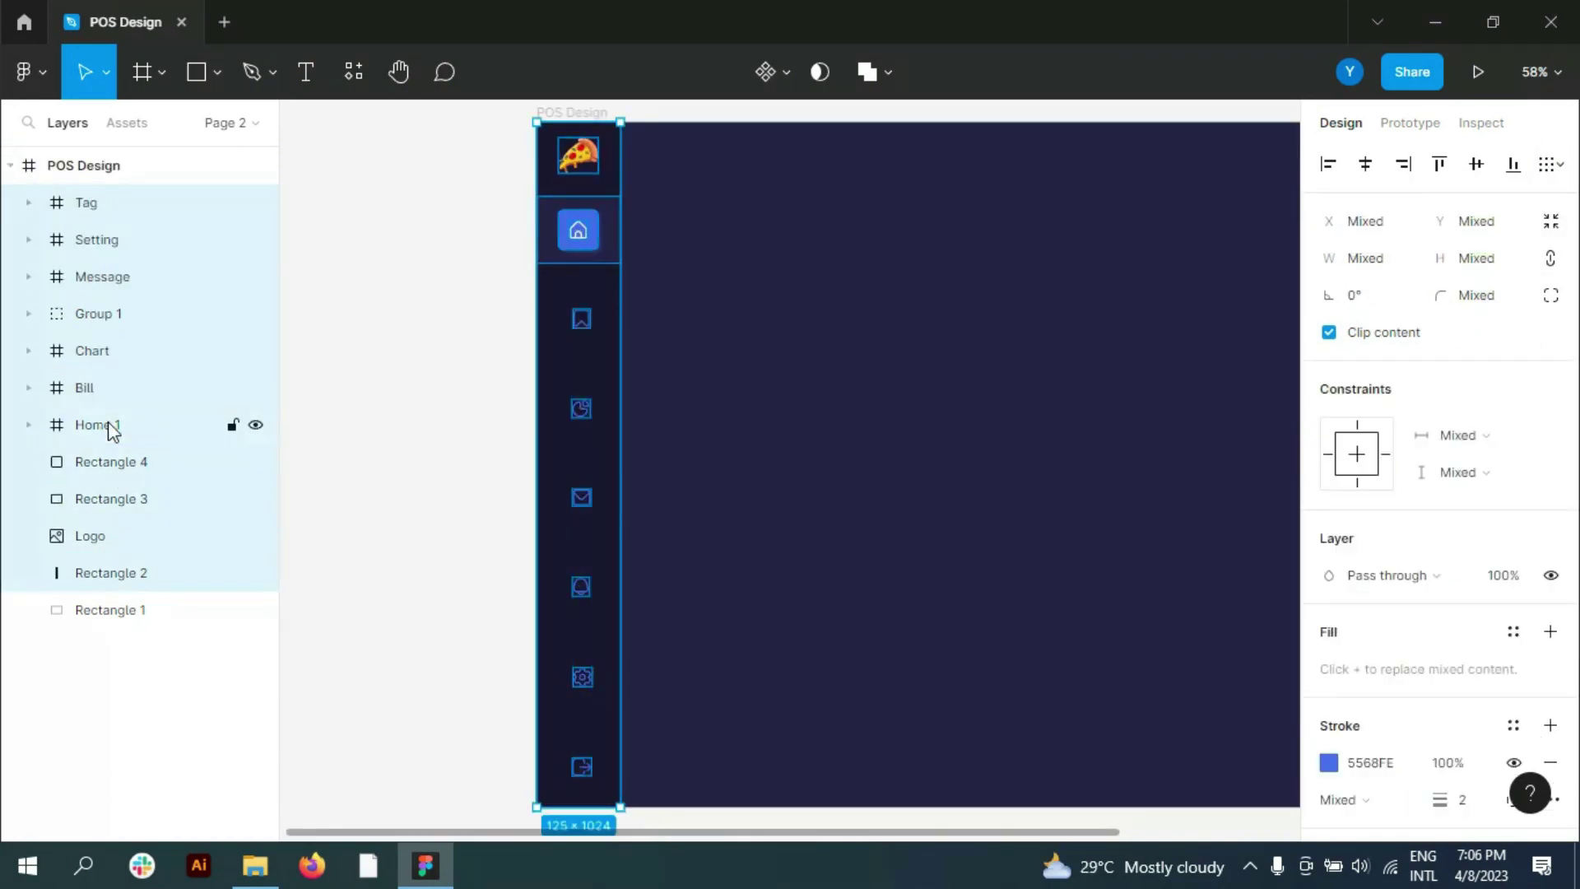
key("ctrl+g")
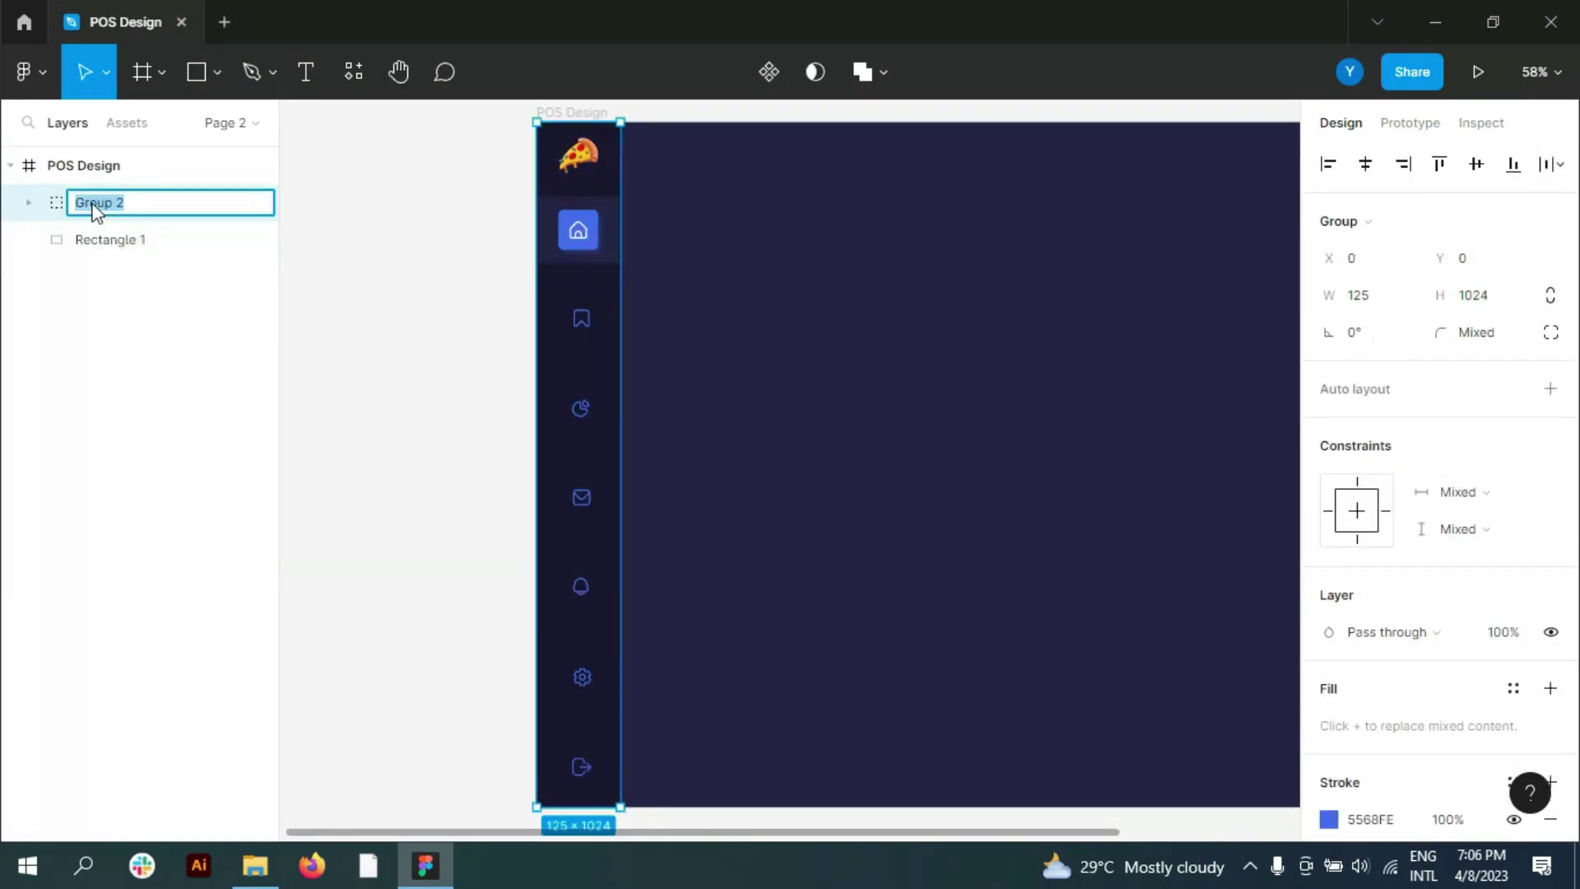
key("Caps_Lock")
type("M")
left_click(156, 315)
scroll(579, 670, "down", 2)
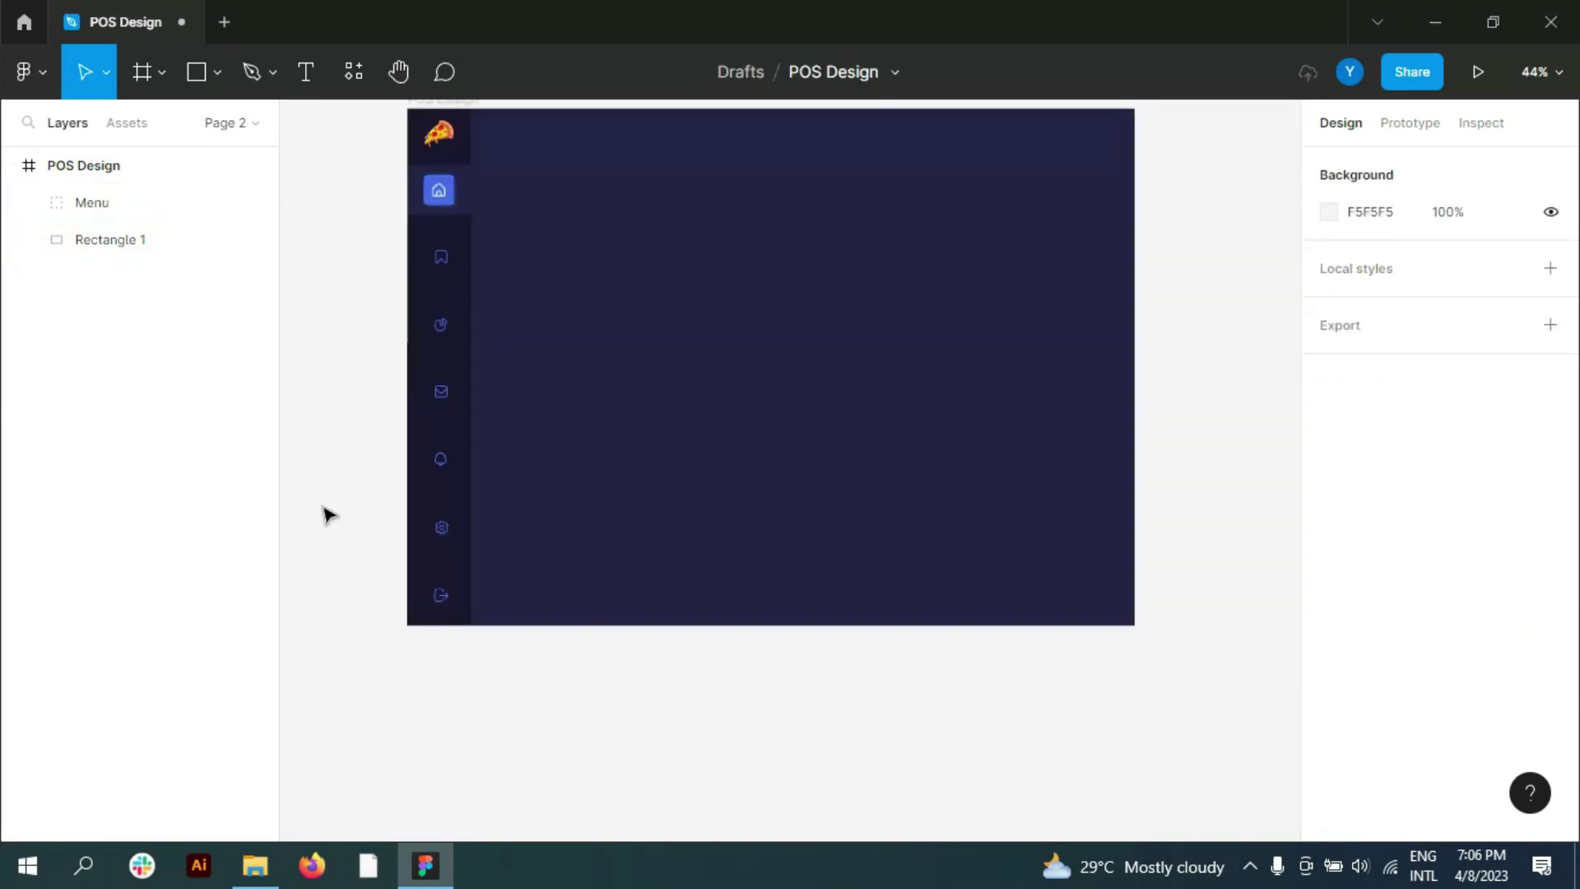
scroll(325, 515, "up", 2)
scroll(452, 310, "down", 3)
scroll(689, 570, "up", 3)
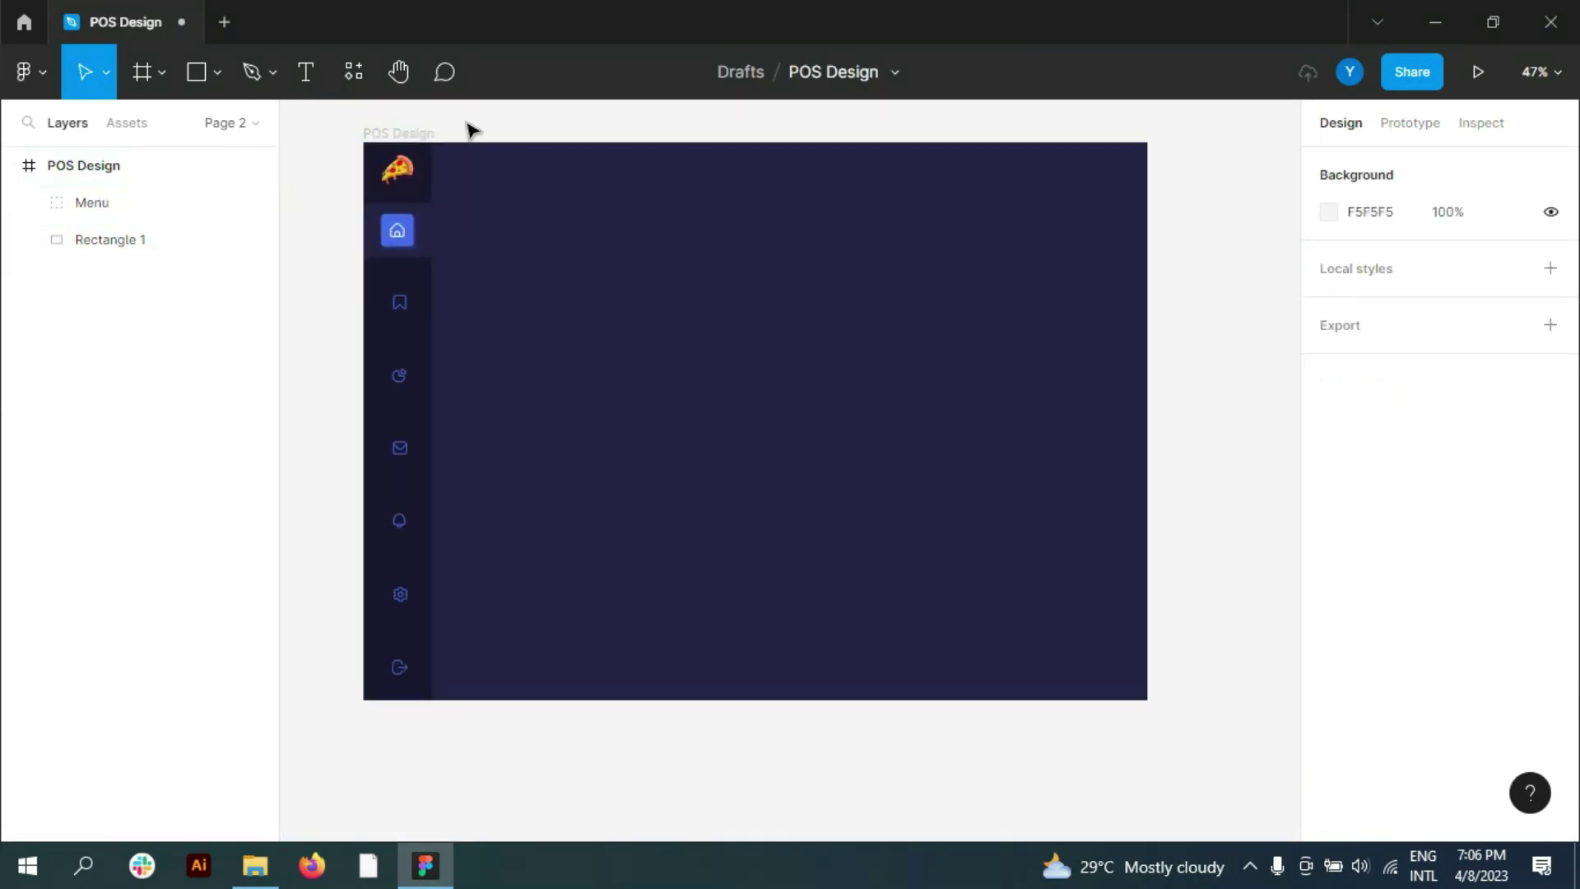
scroll(469, 127, "up", 1)
left_click(806, 459)
Step: Lock Menu and resize the copied rectangle into an 875×1024 middle panel at X 125
scroll(754, 617, "down", 3)
key("Escape")
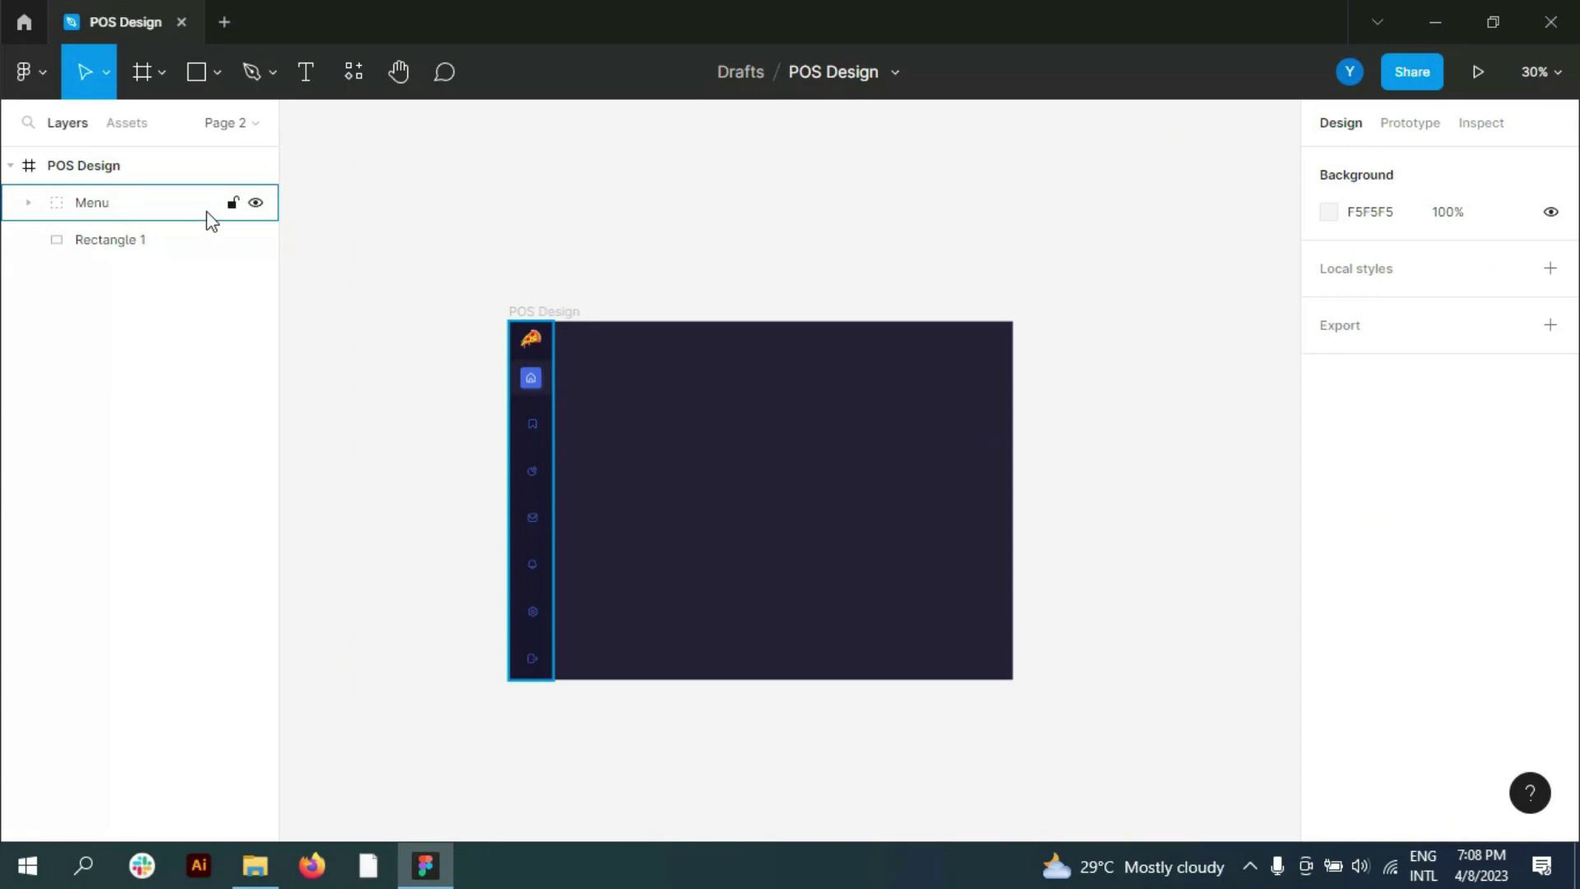
left_click_drag(134, 243, 164, 238)
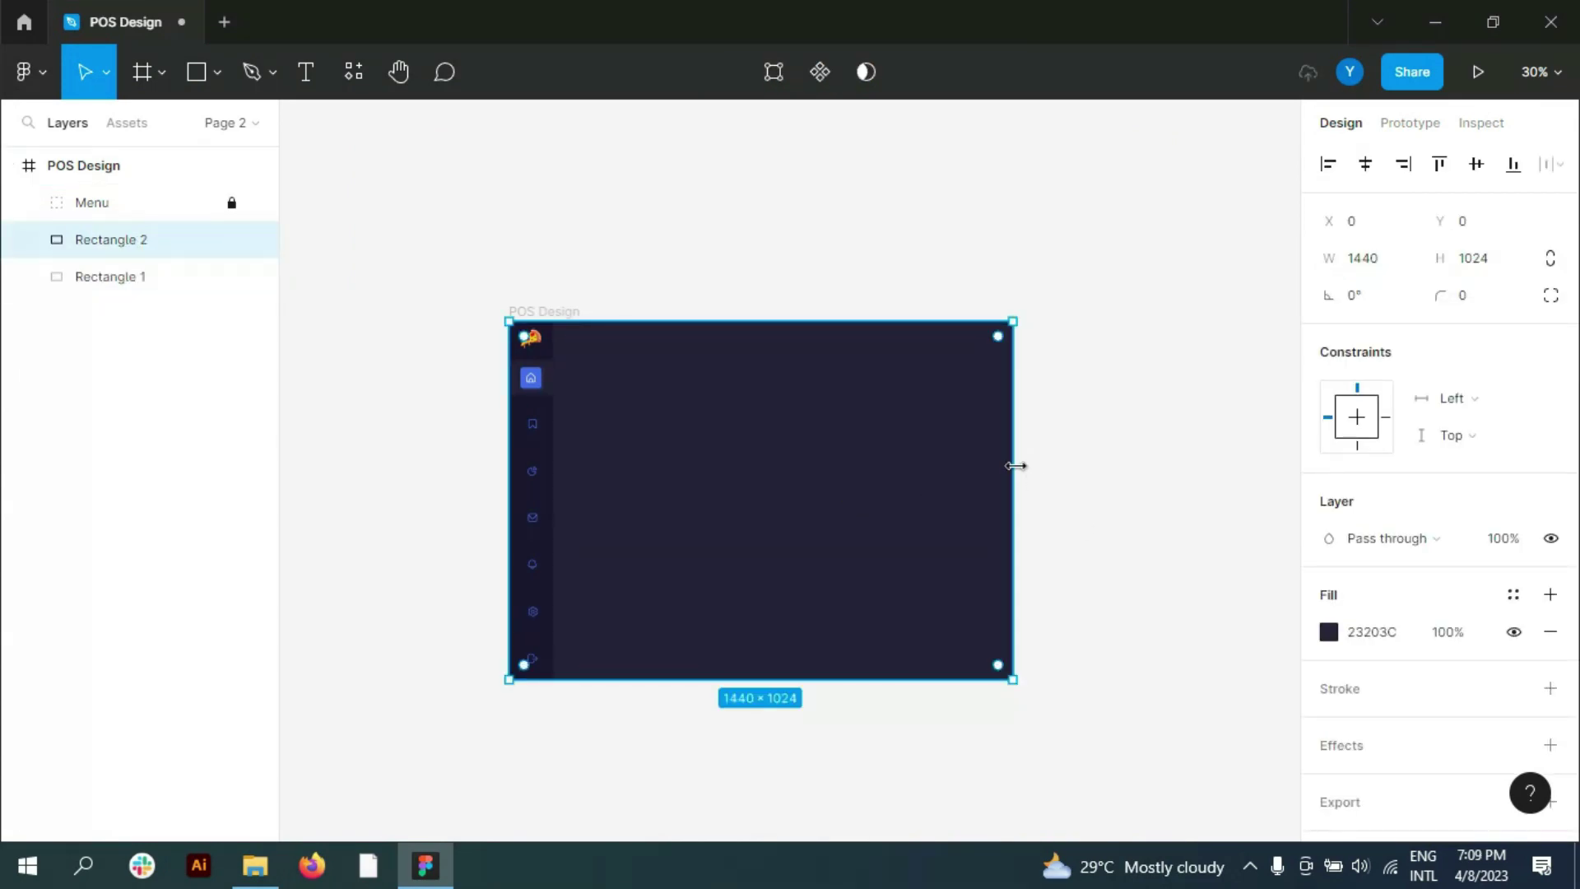
left_click_drag(682, 457, 714, 453)
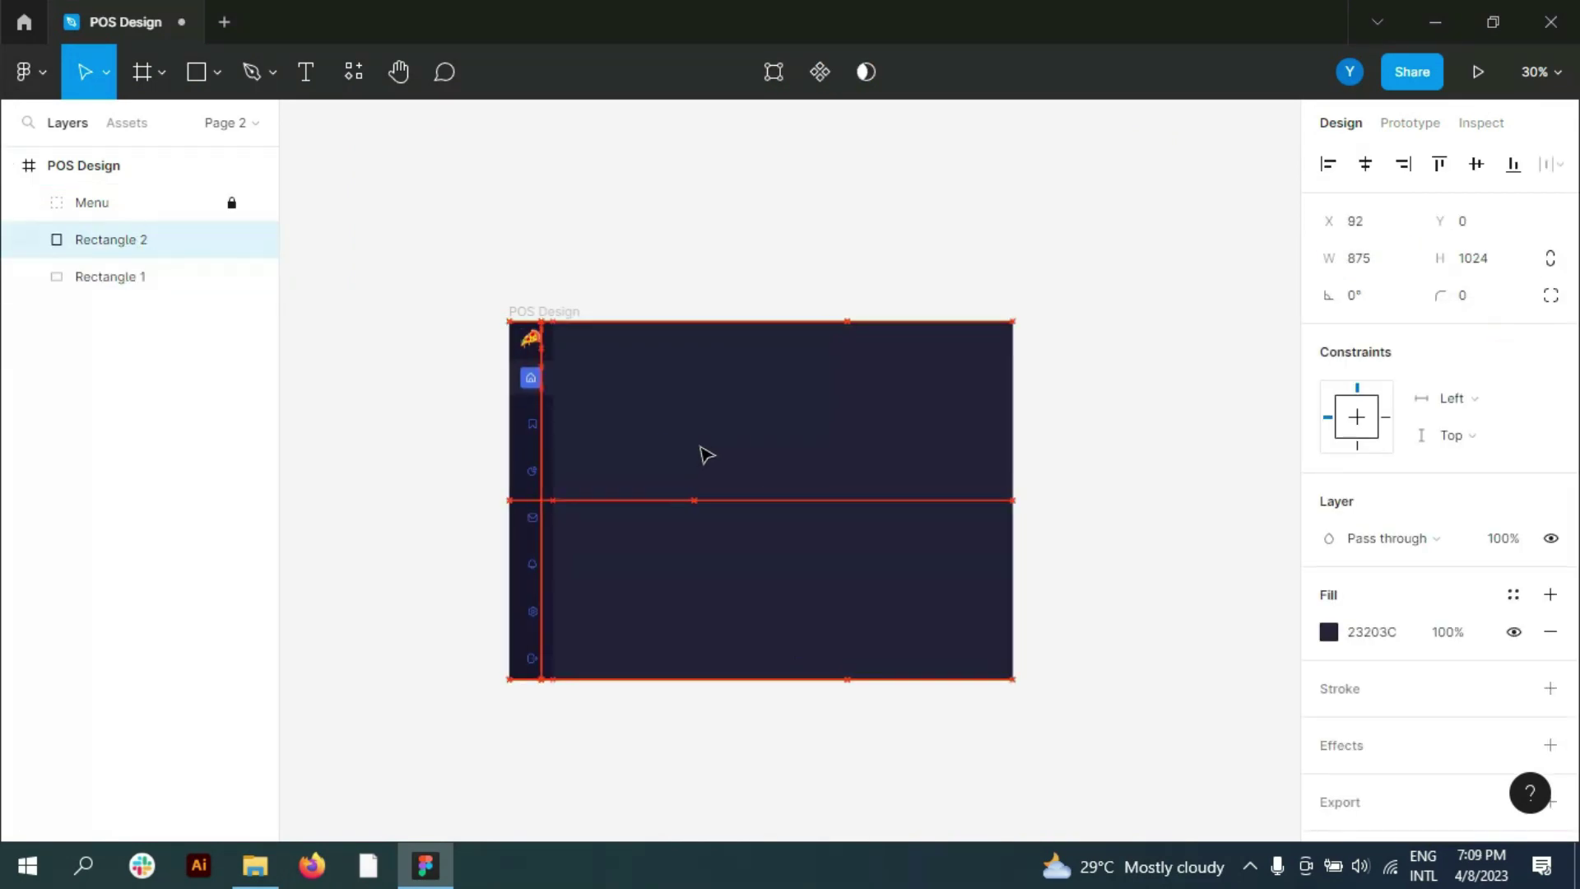
Step: Set the full background rectangle's fill to 181632
left_click(941, 437)
left_click(1328, 632)
left_click(1056, 583)
left_click(551, 537)
left_click(1276, 245)
Step: Start a text box at the top of the content panel for the Hot Pizza heading
key("Escape")
scroll(606, 406, "up", 2)
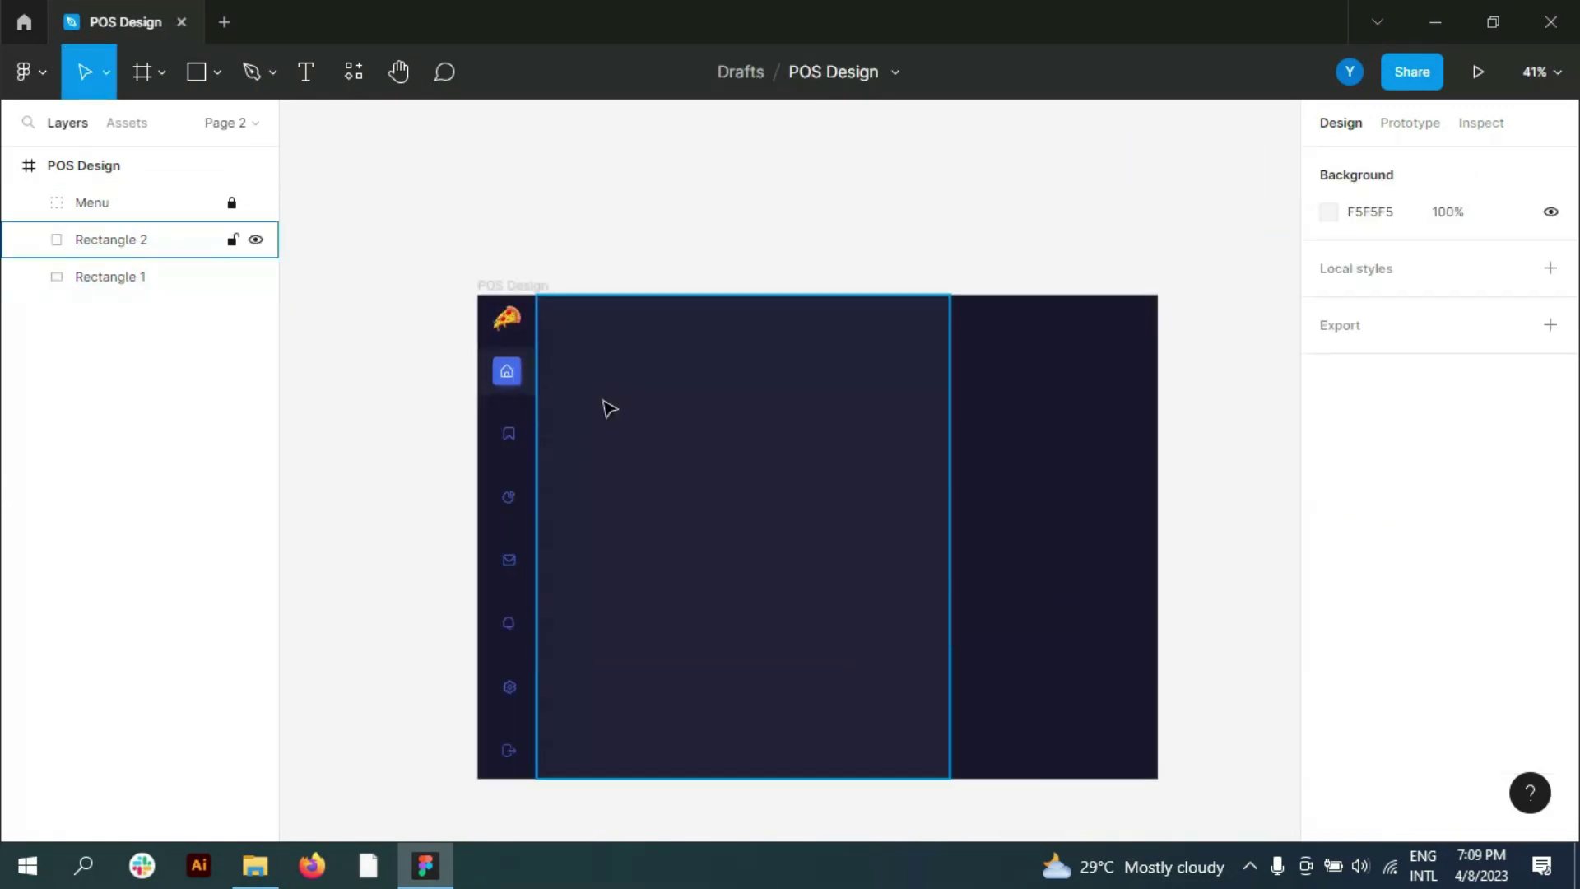
scroll(600, 166, "down", 2)
scroll(553, 272, "up", 2)
scroll(554, 272, "up", 10)
scroll(831, 446, "up", 2)
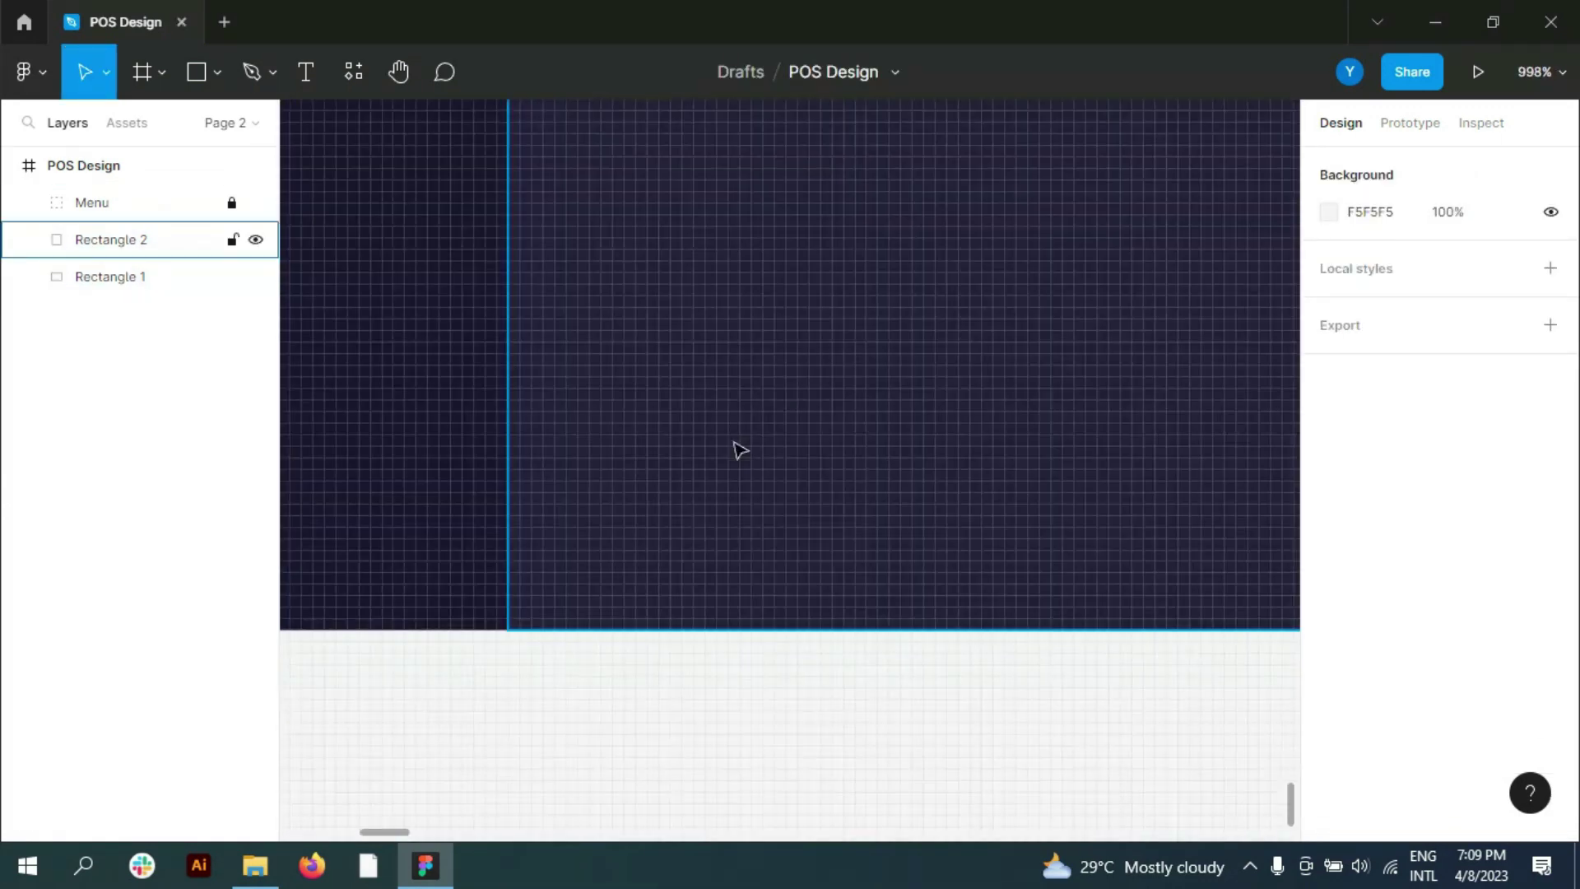
scroll(740, 510, "down", 5)
scroll(955, 634, "down", 3)
scroll(1102, 576, "up", 2)
scroll(905, 453, "down", 2)
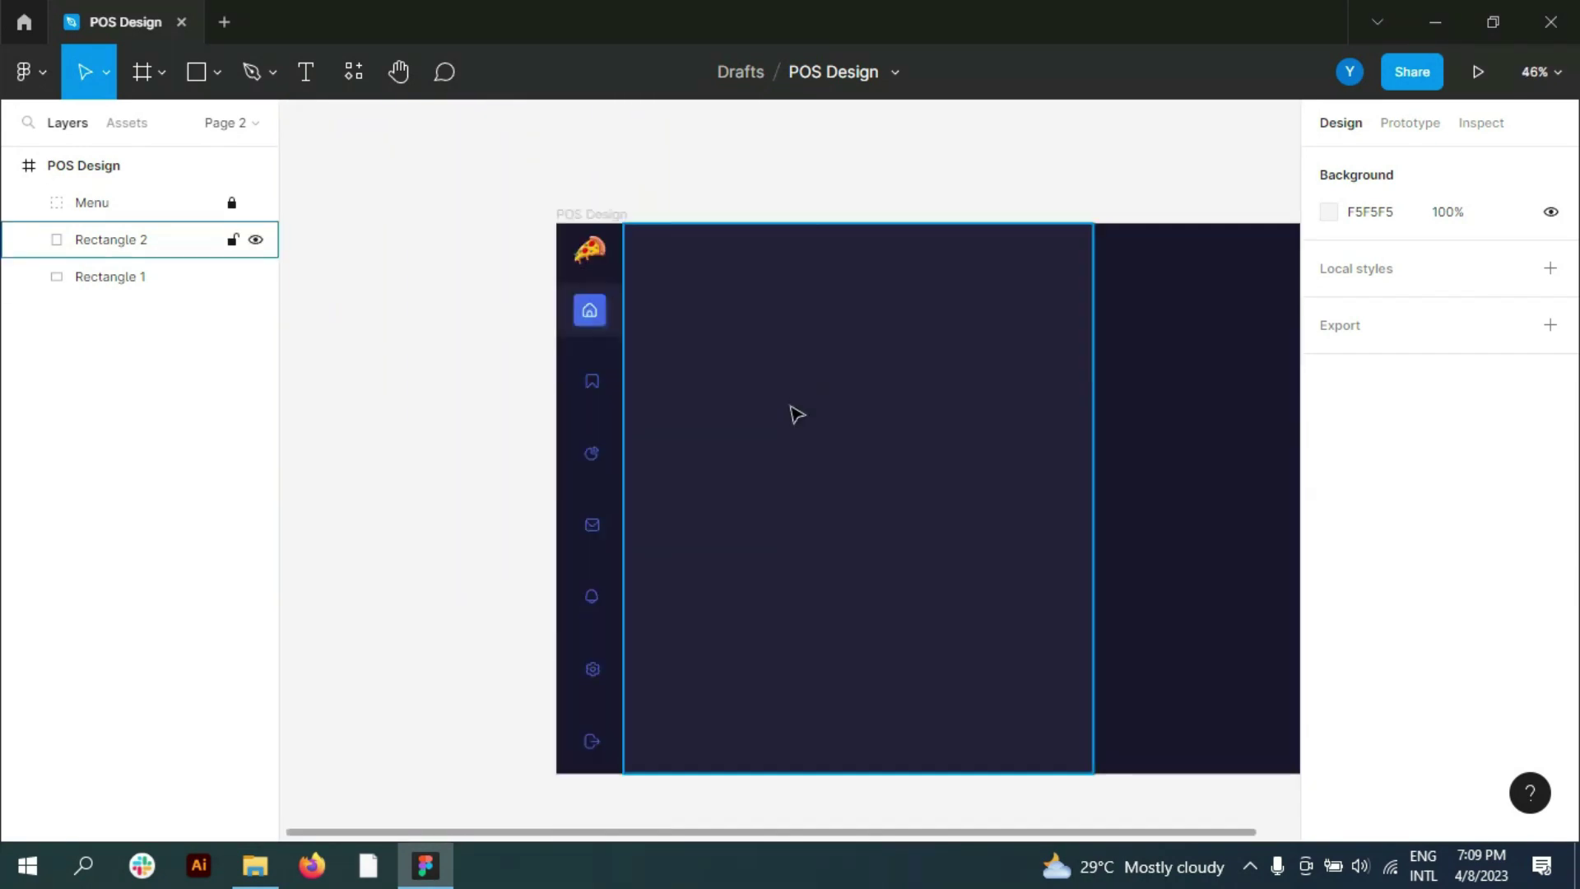
scroll(793, 412, "up", 2)
left_click(306, 72)
scroll(627, 261, "up", 3)
left_click(631, 265)
Step: Style the 'Hot Pizza' heading at size 36 and place it at the panel's top-left
type("ot Pizza")
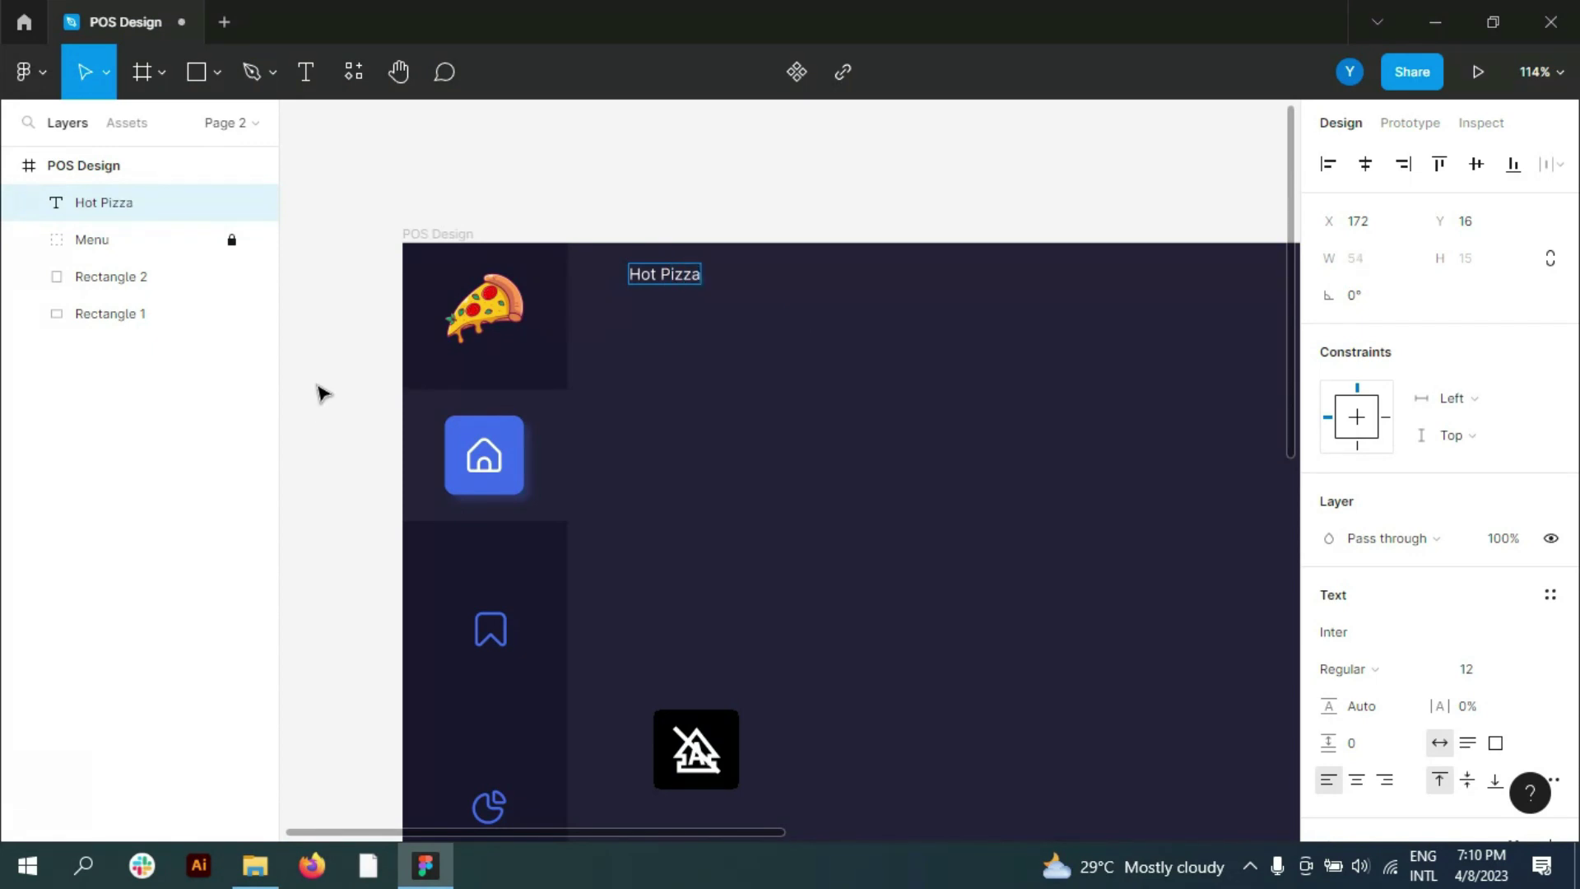
key("ctrl+a")
left_click(1501, 669)
left_click(1350, 669)
left_click(1357, 409)
left_click(1350, 669)
left_click(1370, 377)
left_click_drag(732, 308, 720, 294)
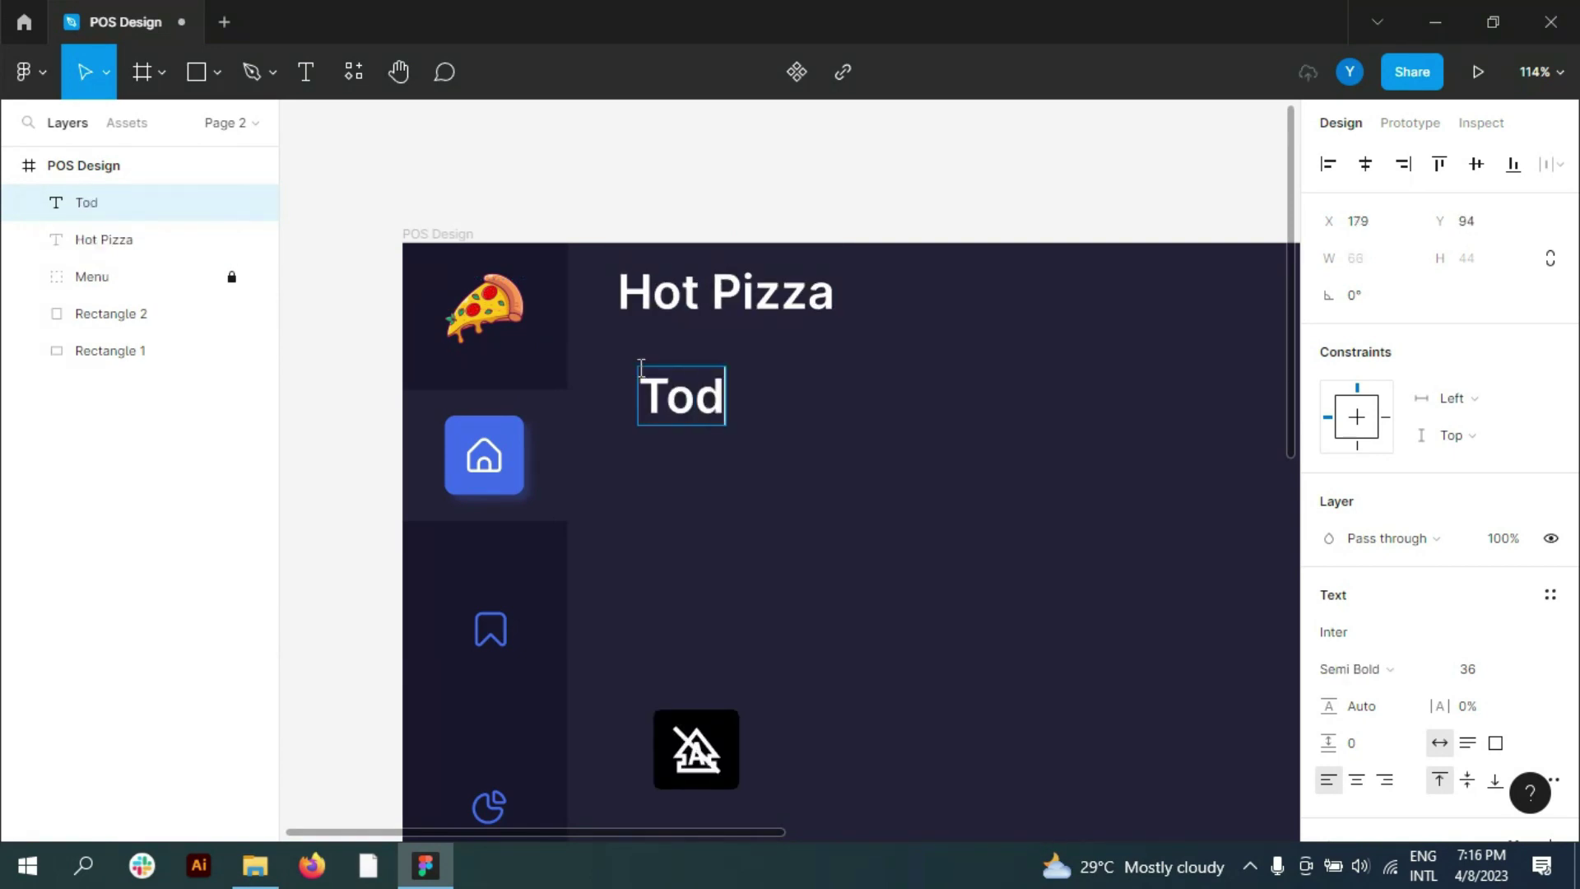
Step: Type the date 'Today, 2 Feb 2023' and set it in Montserrat
type("ay,")
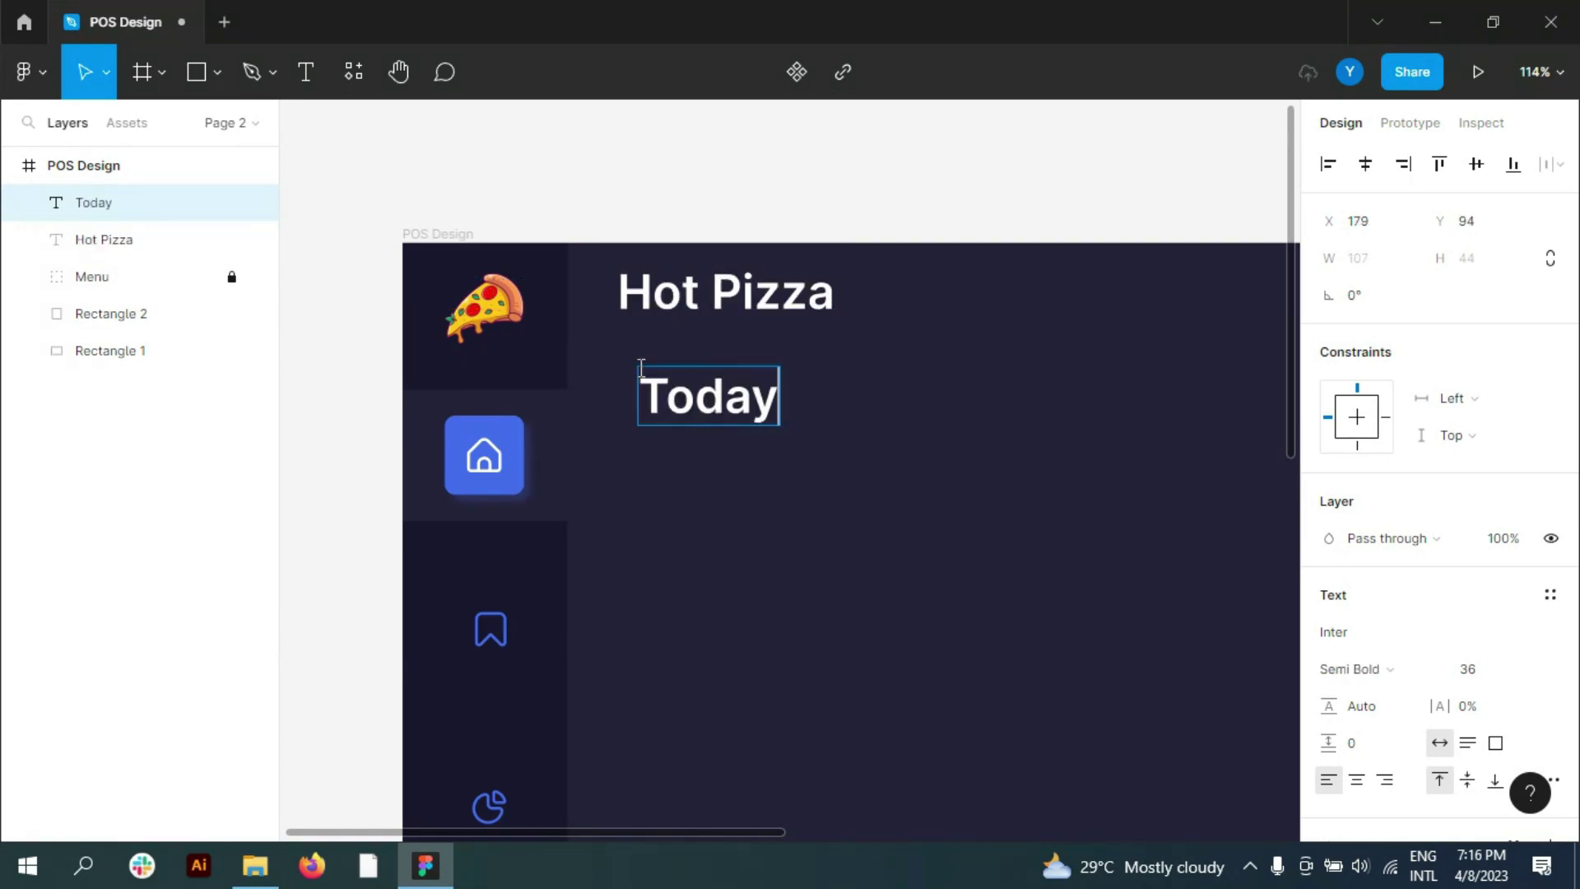
type(" 2")
key("Caps_Lock")
type("F")
key("BackSpace")
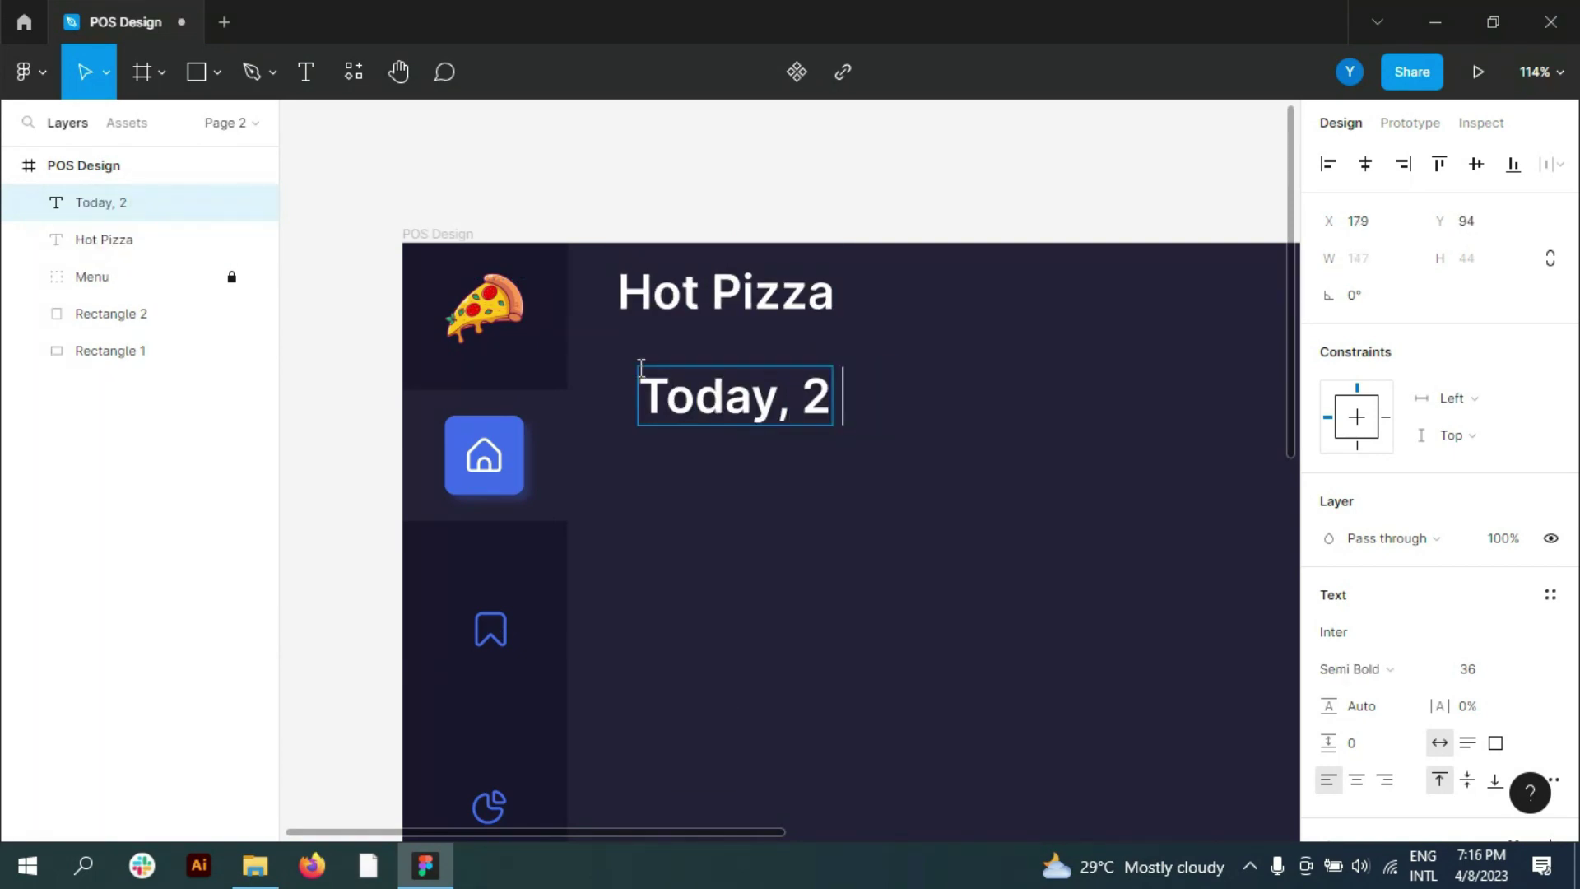
type("Feb 2")
left_click_drag(641, 367, 1074, 390)
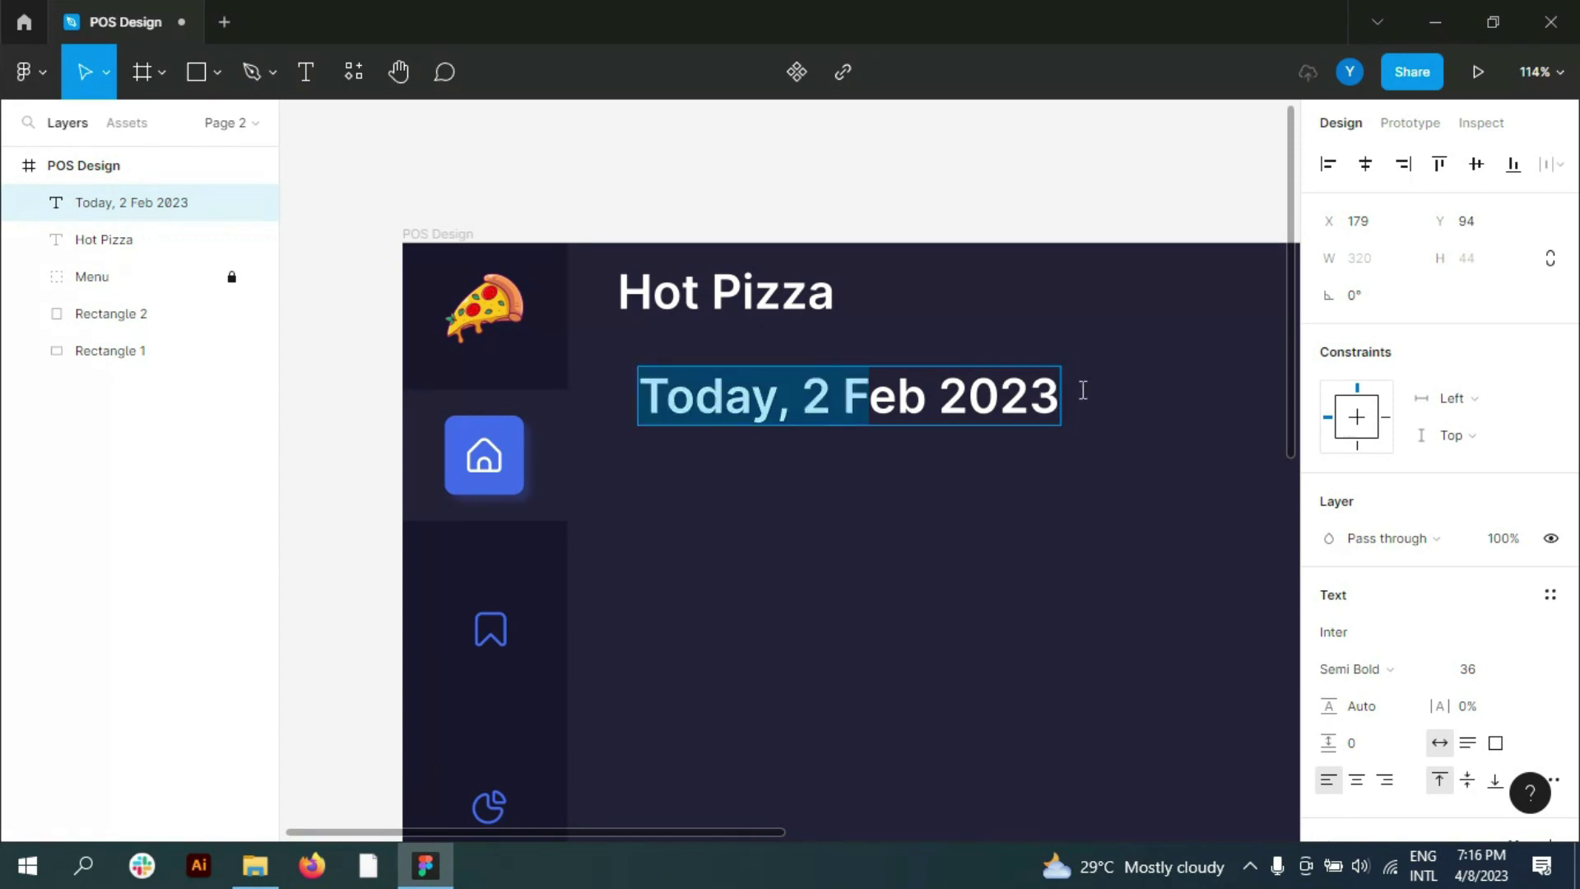
left_click(1379, 640)
key("Return")
Step: Make the date size 18 Medium and move it up under the heading
left_click(1468, 667)
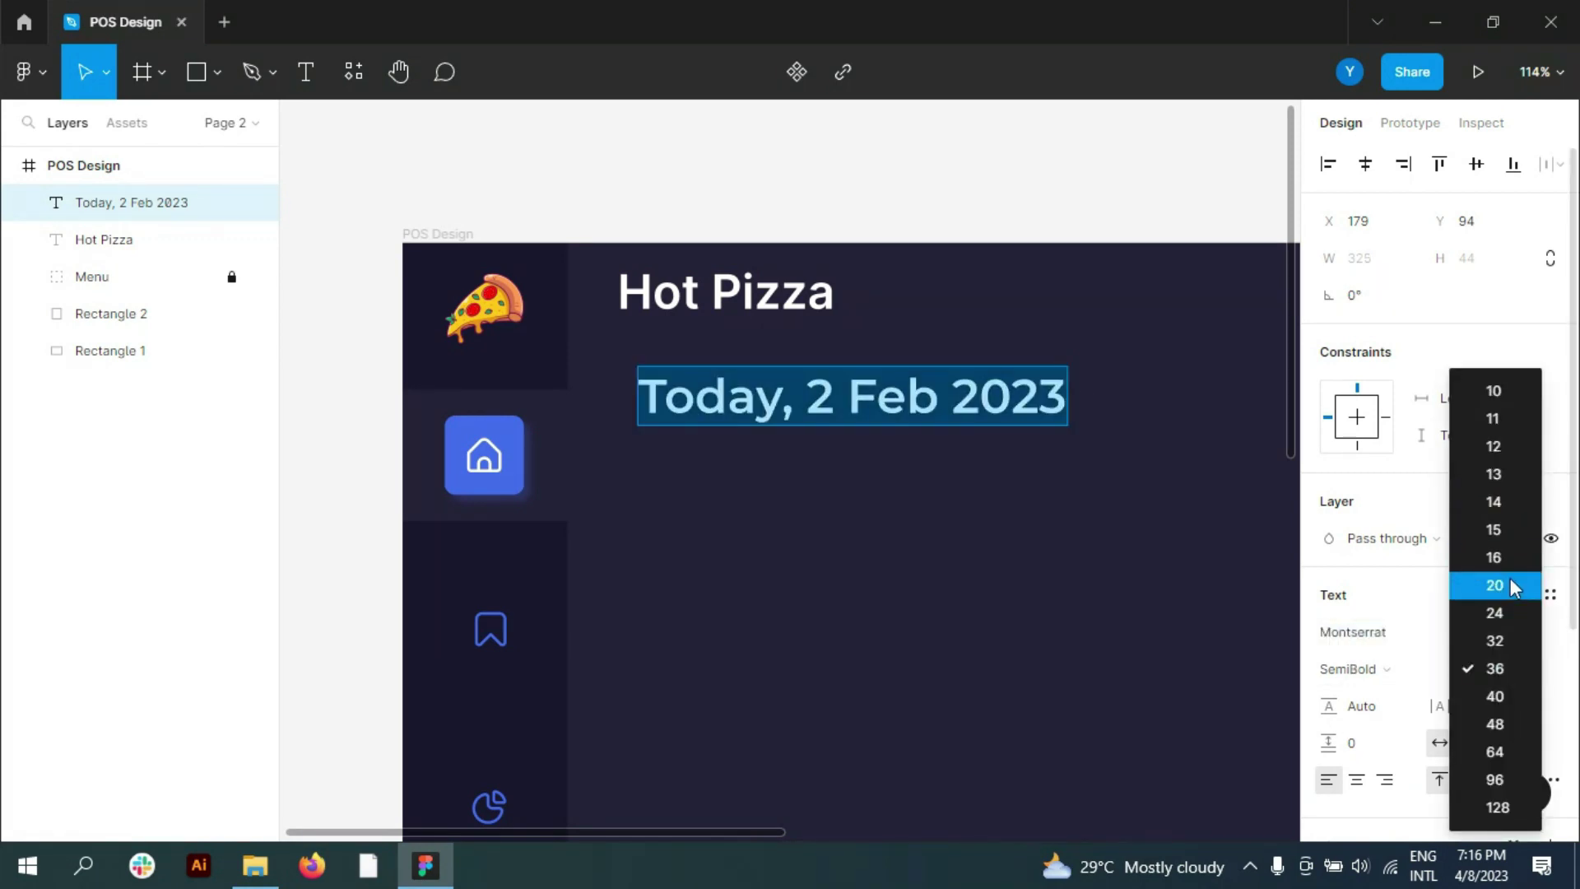
left_click(1511, 586)
left_click(1473, 667)
type("18")
left_click(1349, 668)
left_click(1433, 382)
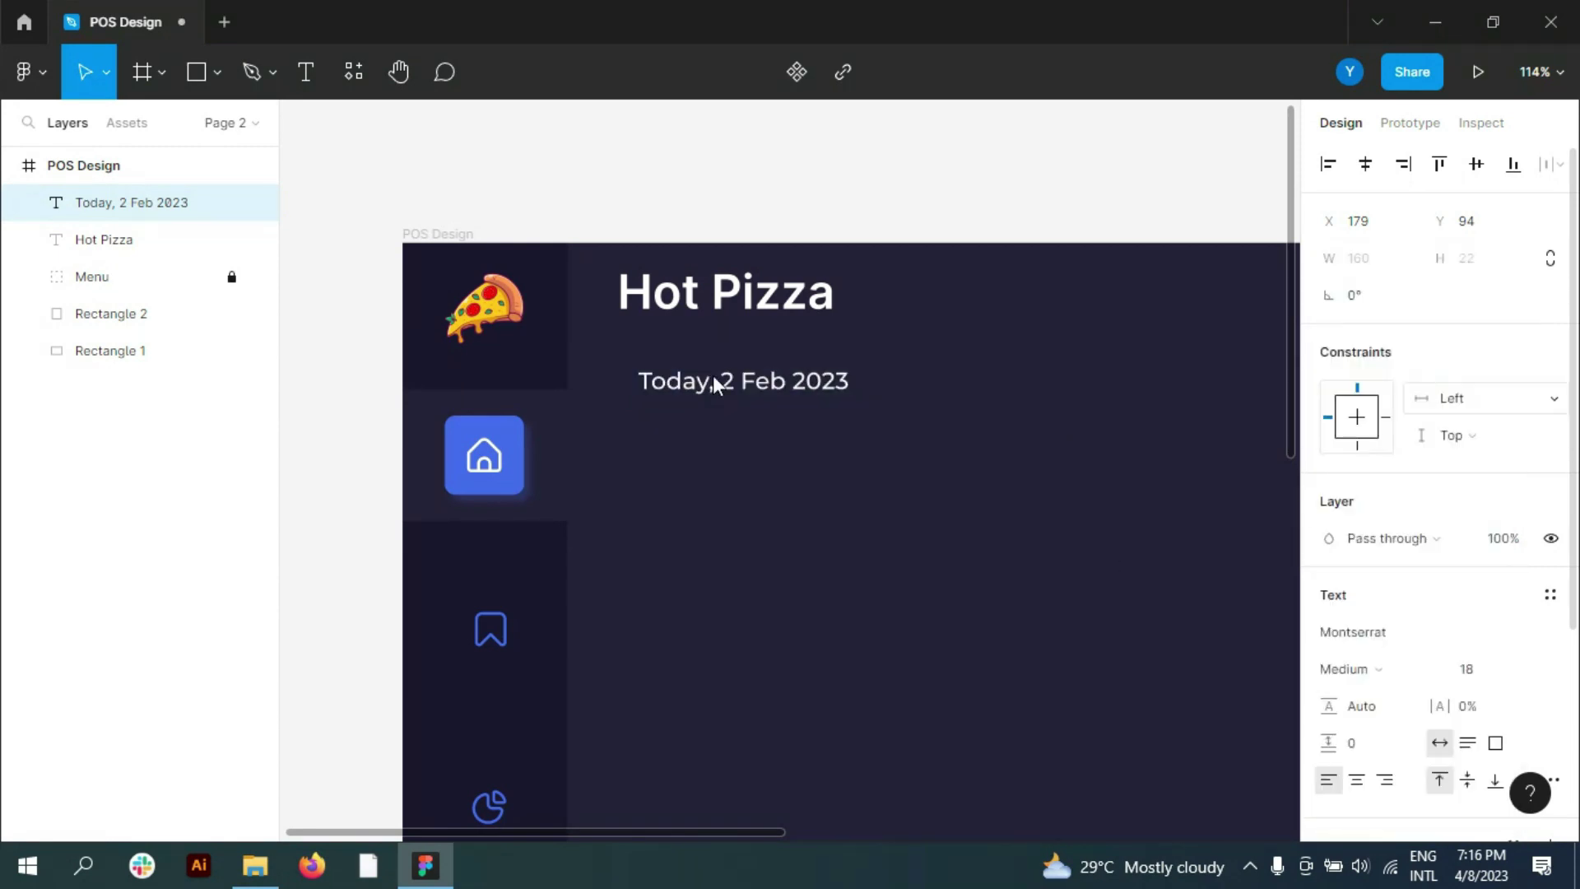
left_click_drag(716, 385, 694, 348)
Step: Switch the Hot Pizza heading to Montserrat and nudge it just above the date
left_click(724, 292)
left_click(1362, 631)
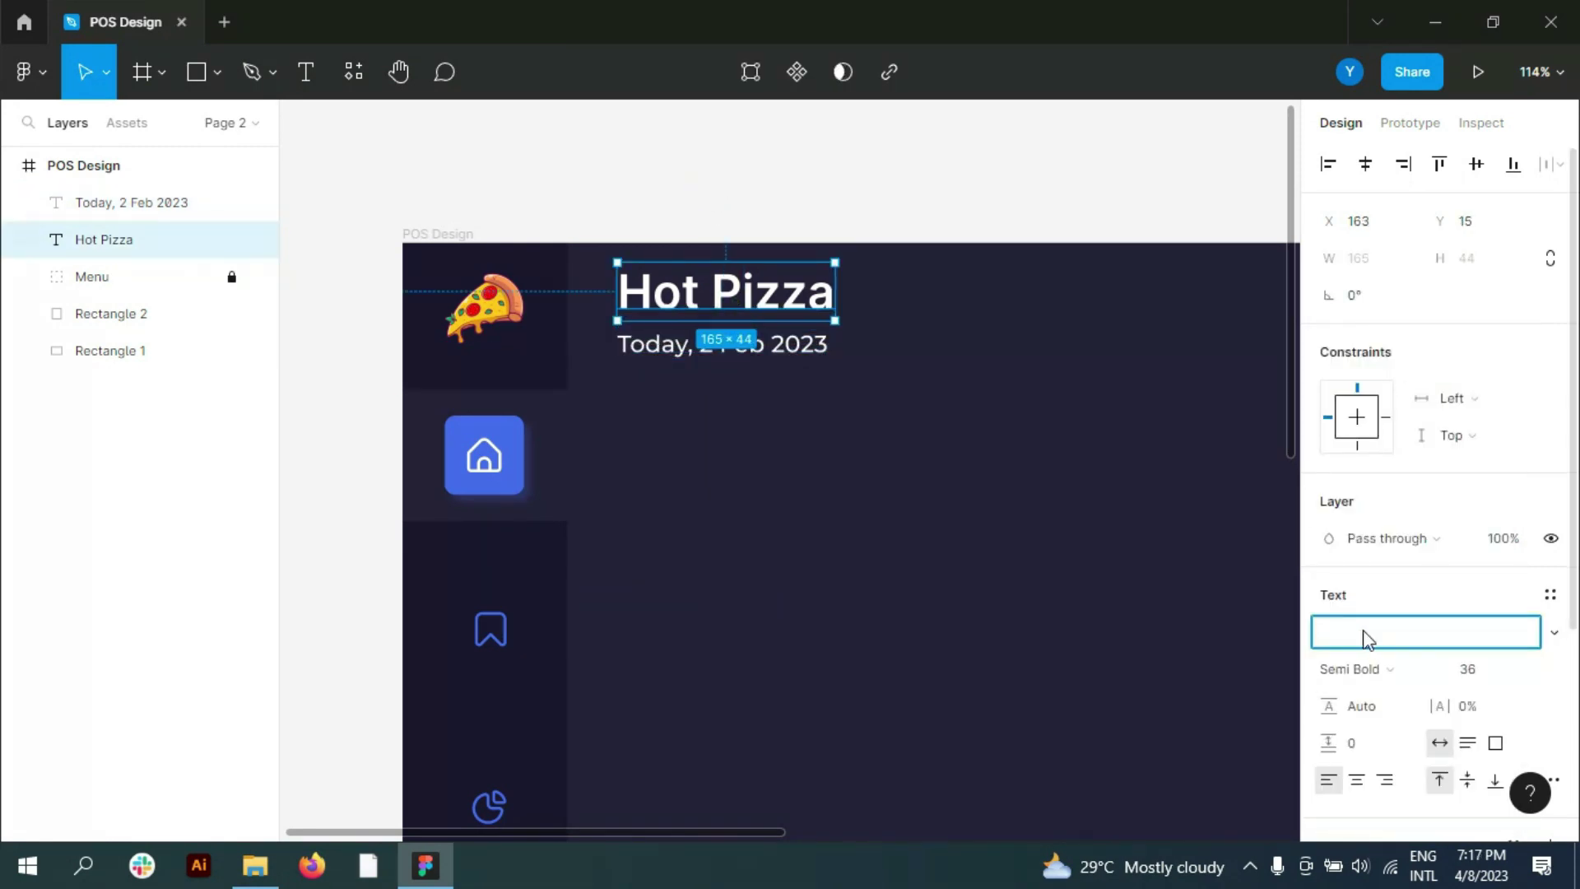
type("Monts")
key("Return")
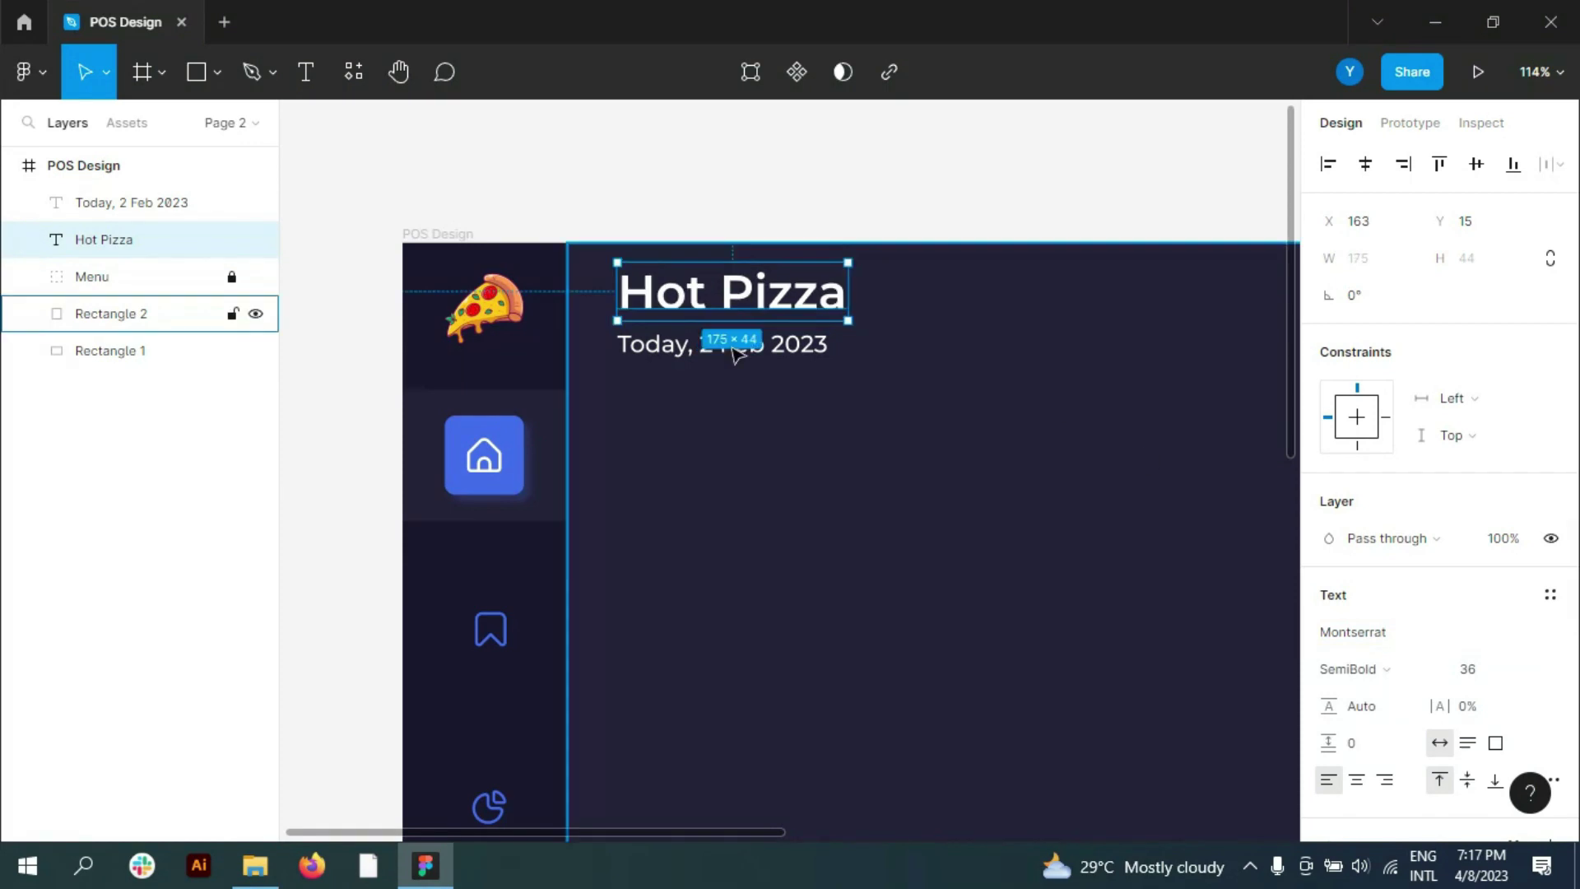
left_click_drag(730, 298, 734, 306)
left_click(641, 165)
scroll(619, 458, "down", 3)
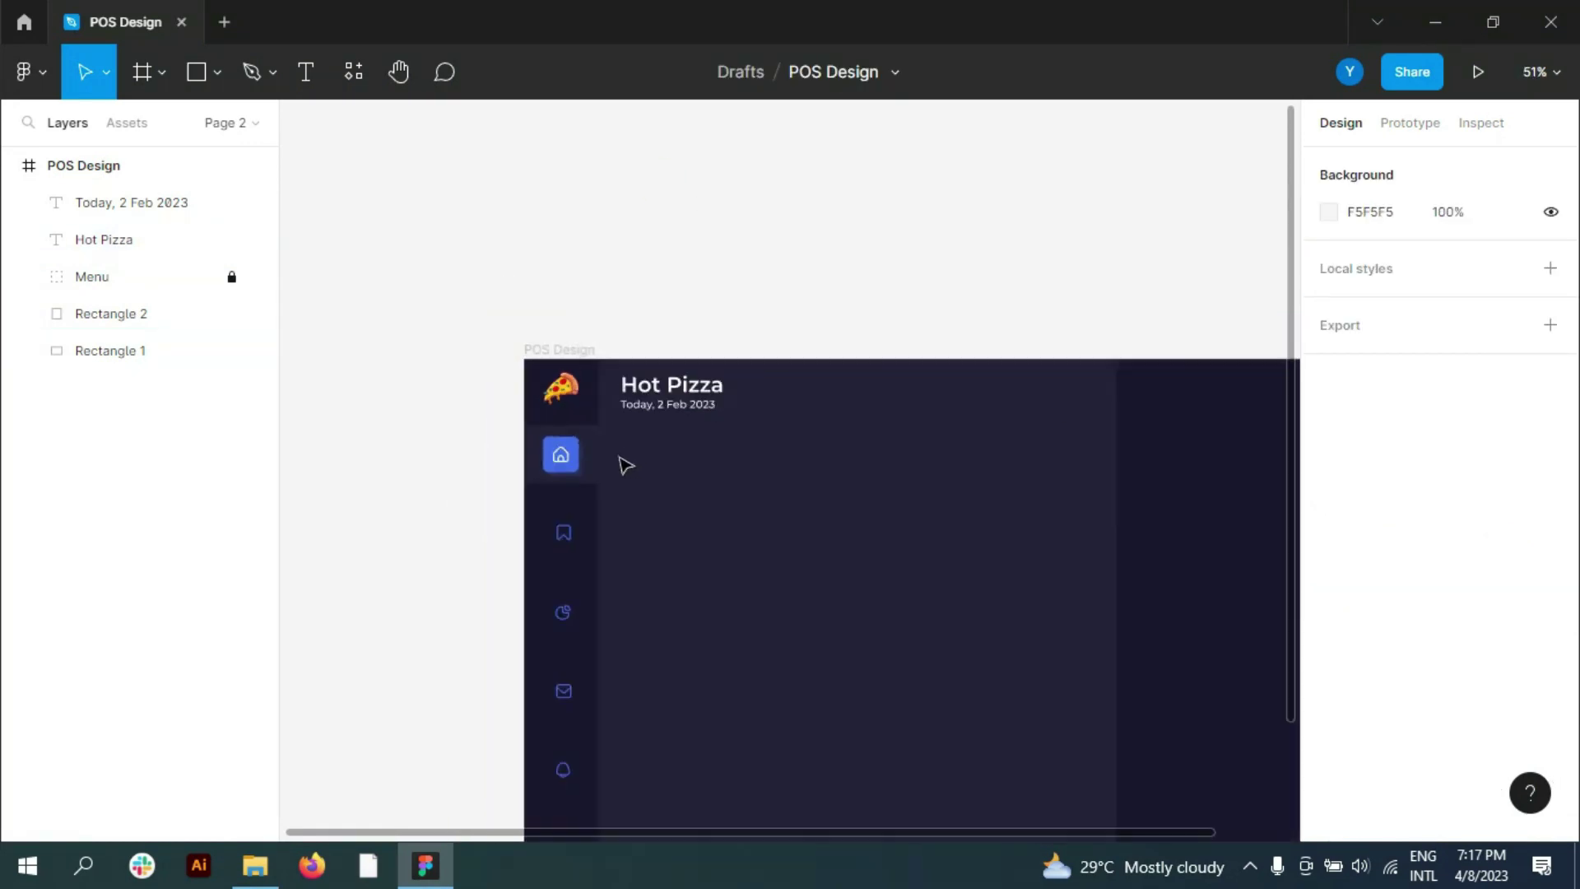
scroll(845, 352, "up", 5)
Step: Add a category text line below the date, starting with 'Hot Pizza', at size 16
key("t")
left_click(465, 339)
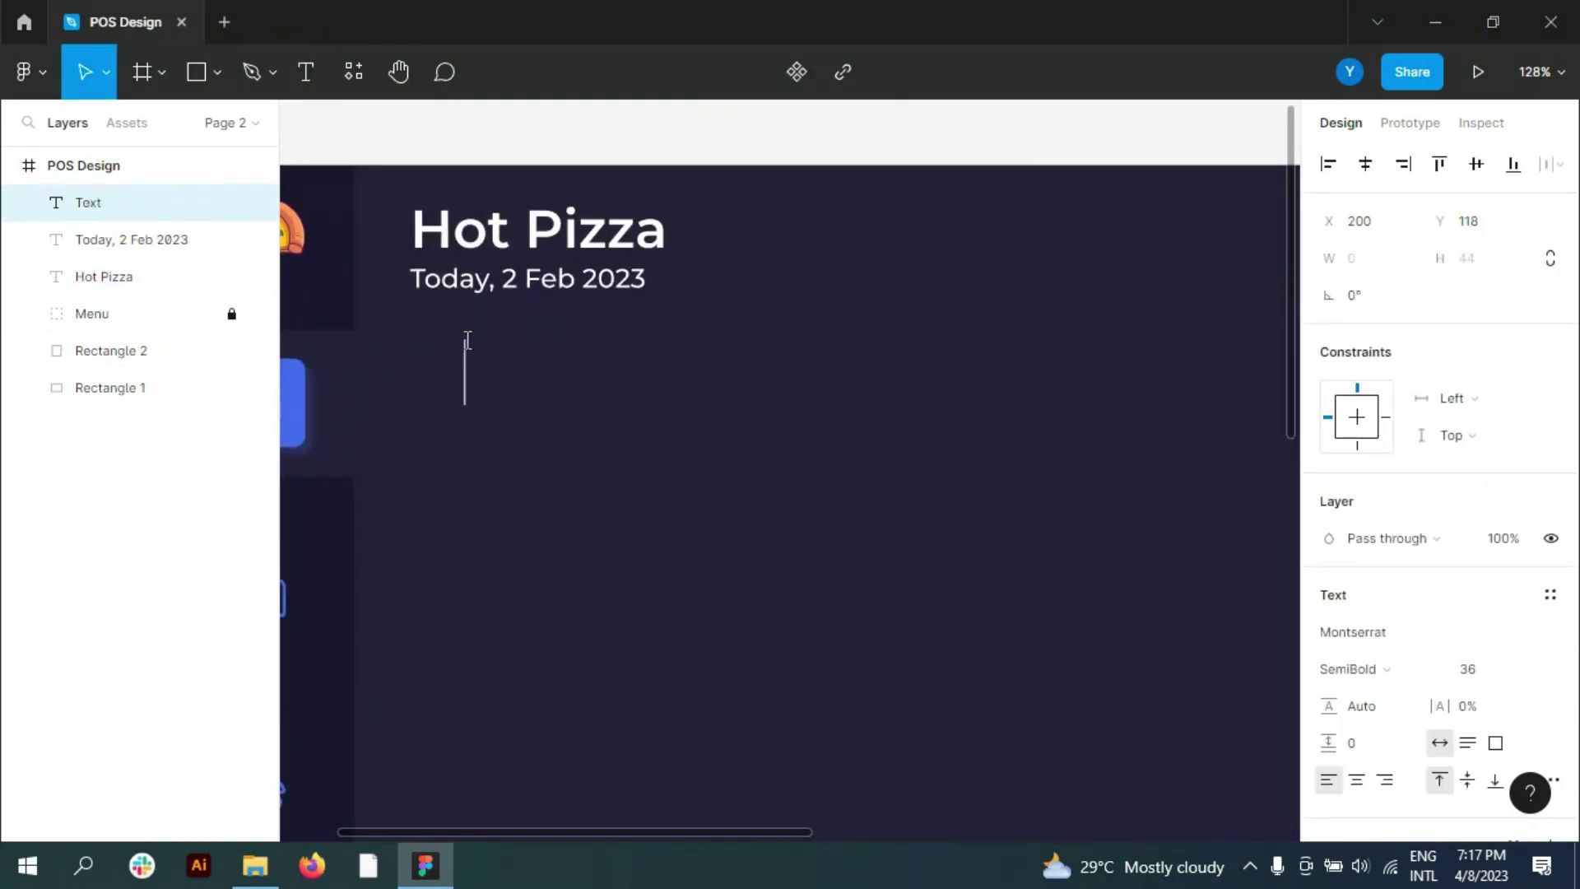
type("HotPi")
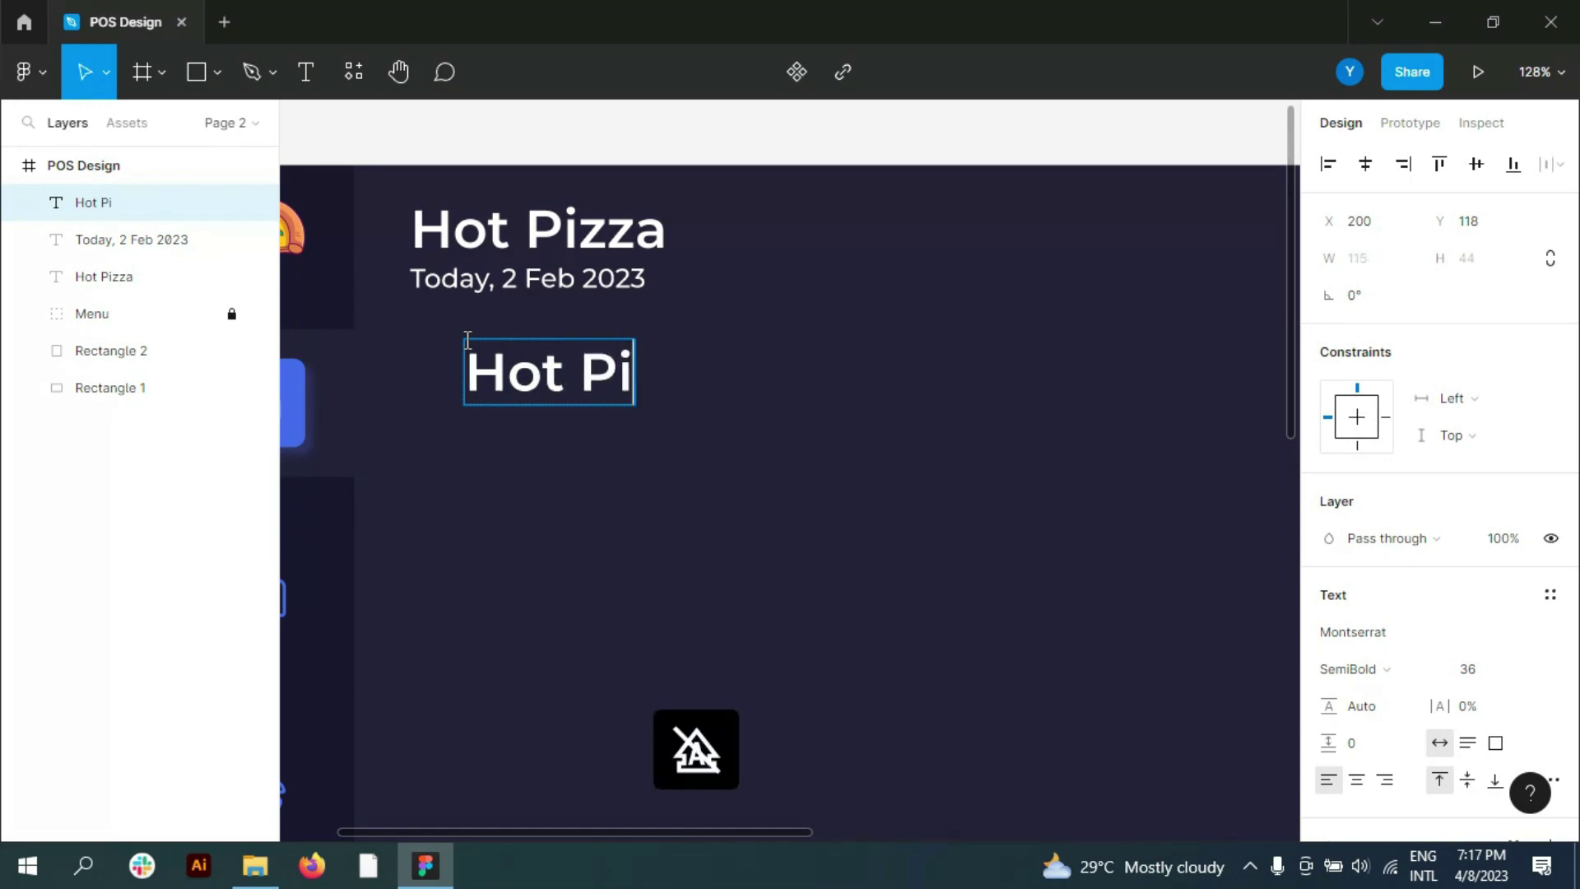
type("zza ")
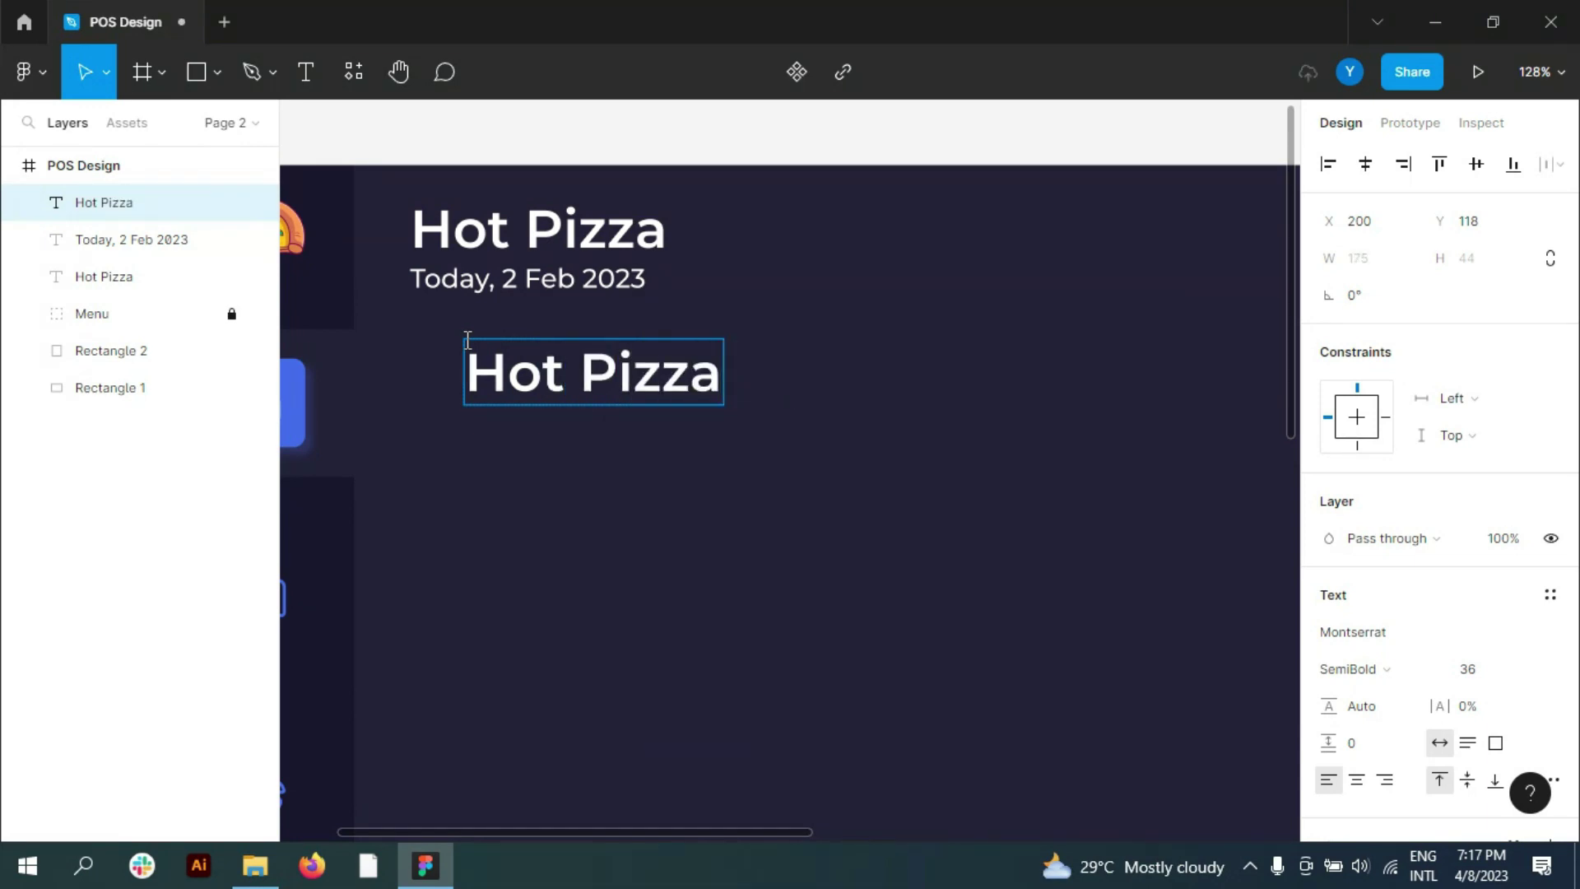
type("Burger")
key("ctrl+a")
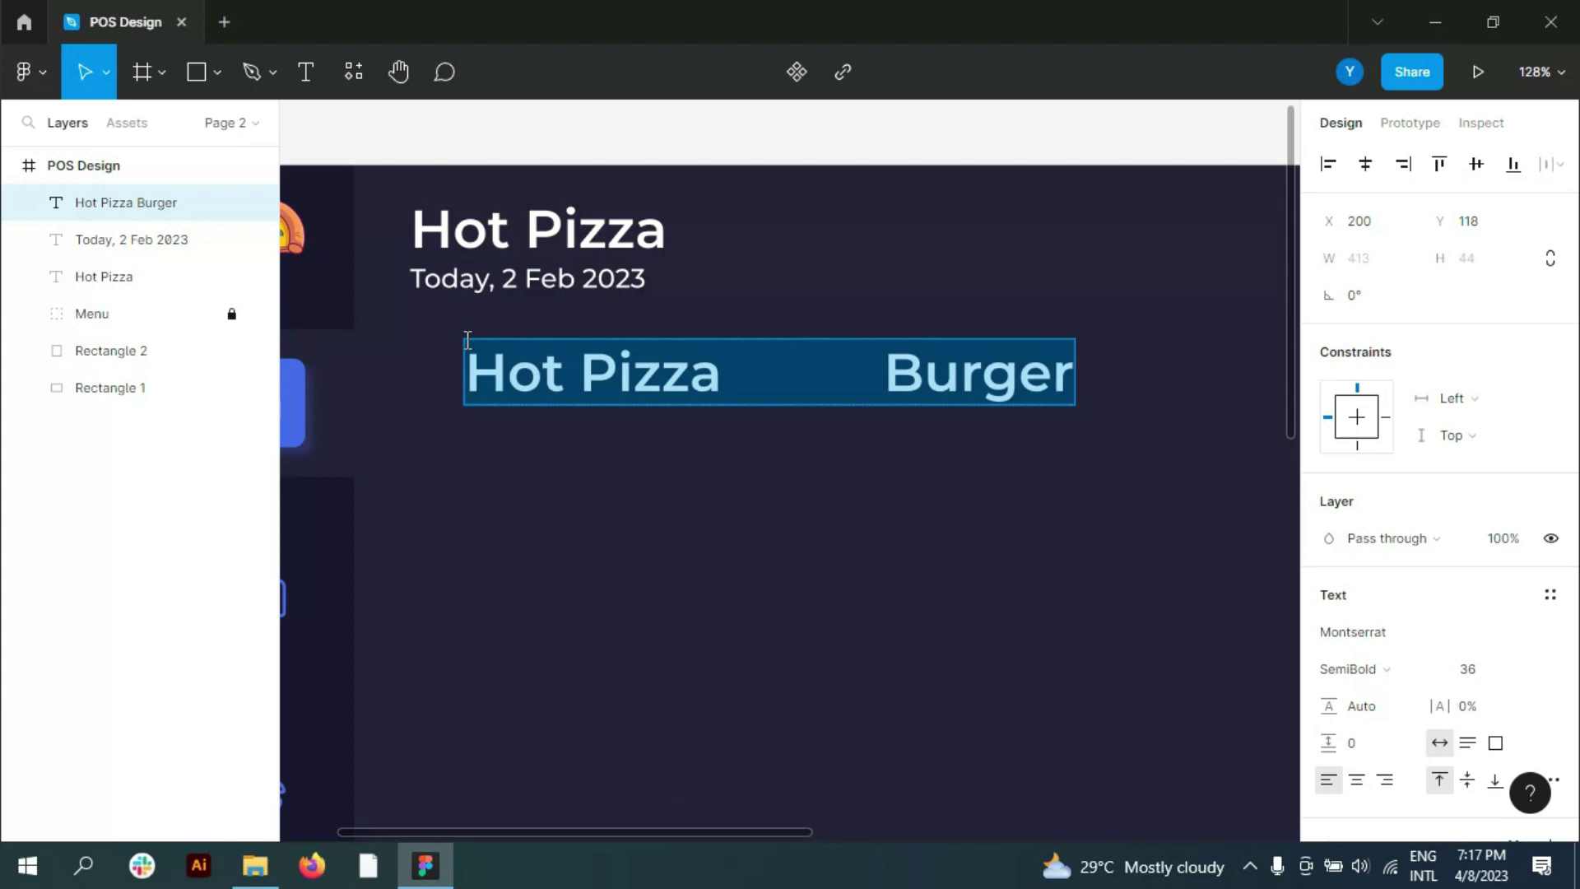
left_click(1529, 669)
left_click(1495, 557)
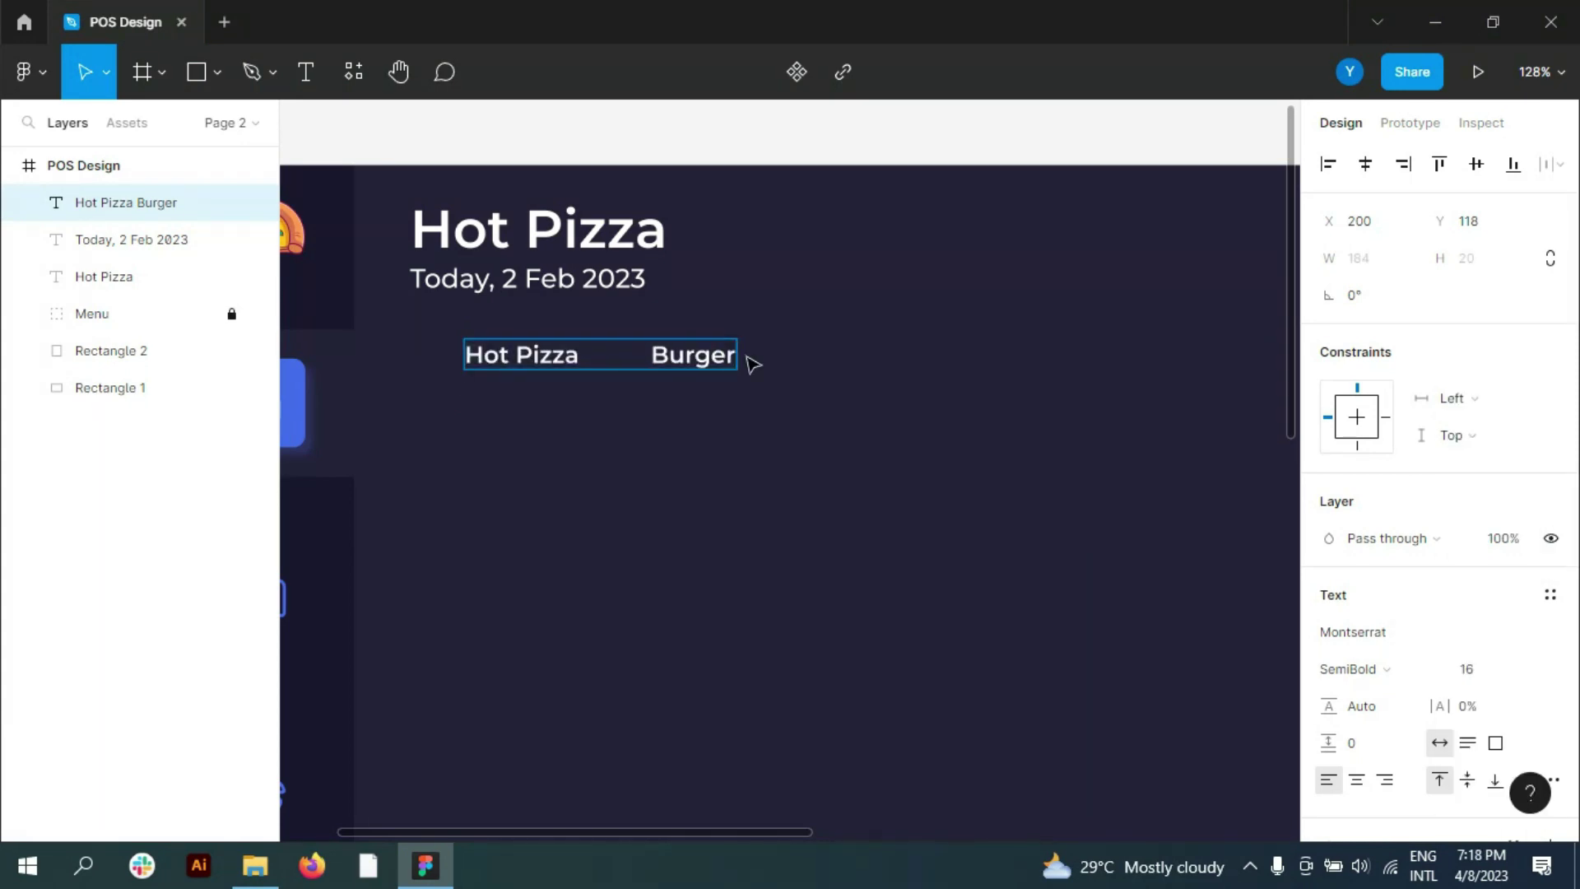
Step: Type the remaining spaced categories: Burger, Shawarma, Fries and Salad
key("Caps_Lock")
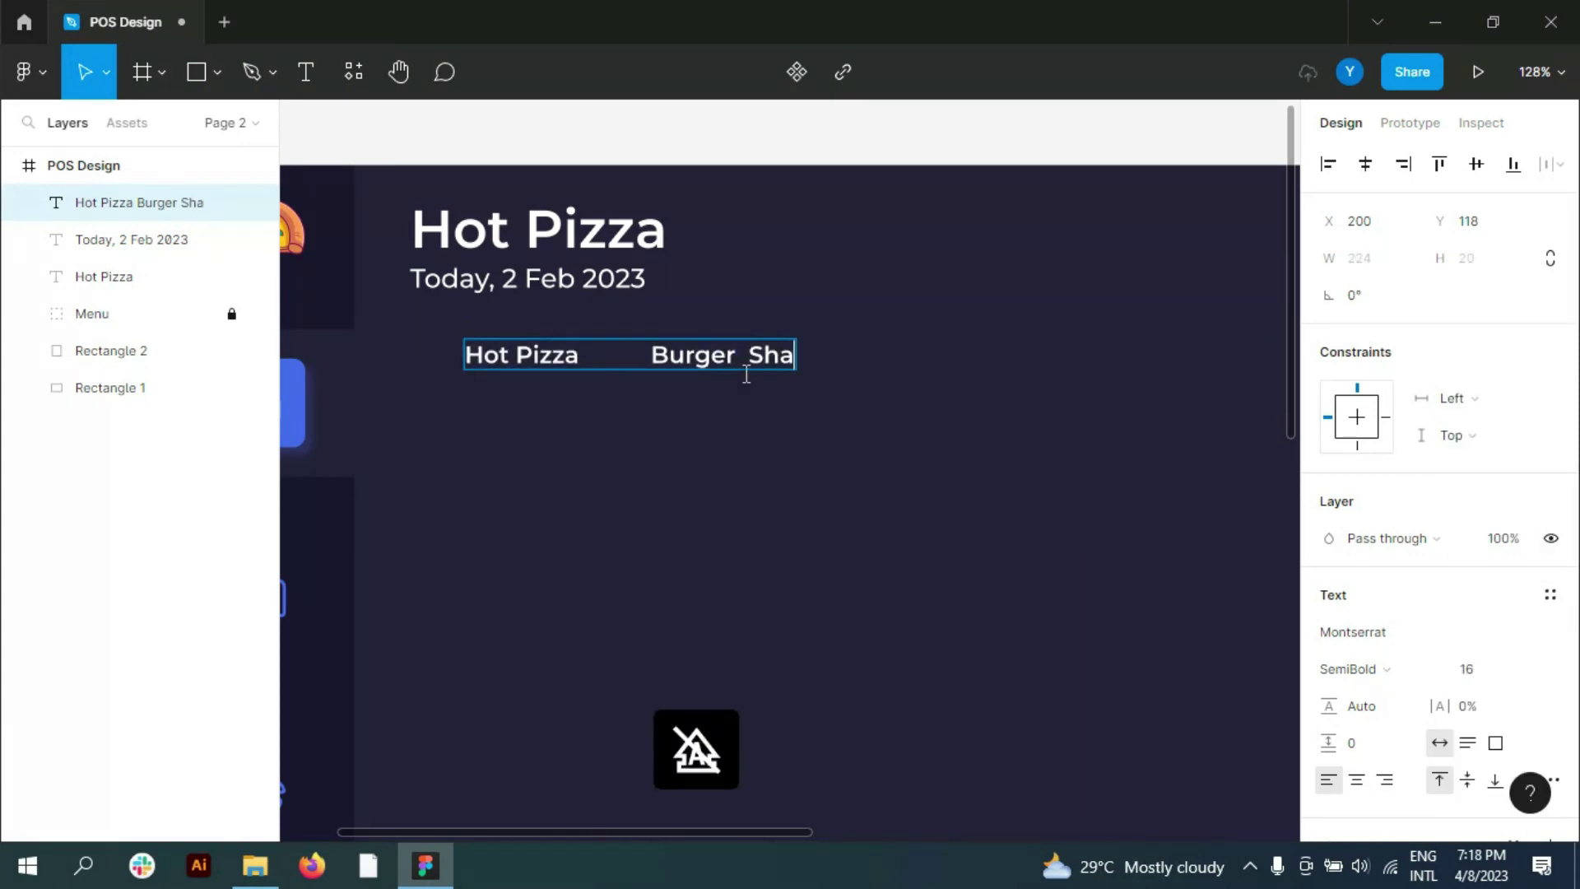
type("warma")
key("Caps_Lock")
type("BBQ")
key("Caps_Lock")
key("Caps_Lock")
type("f")
key("BackSpace")
key("BackSpace")
key("BackSpace")
type("fes")
key("Caps_Lock")
type("ad")
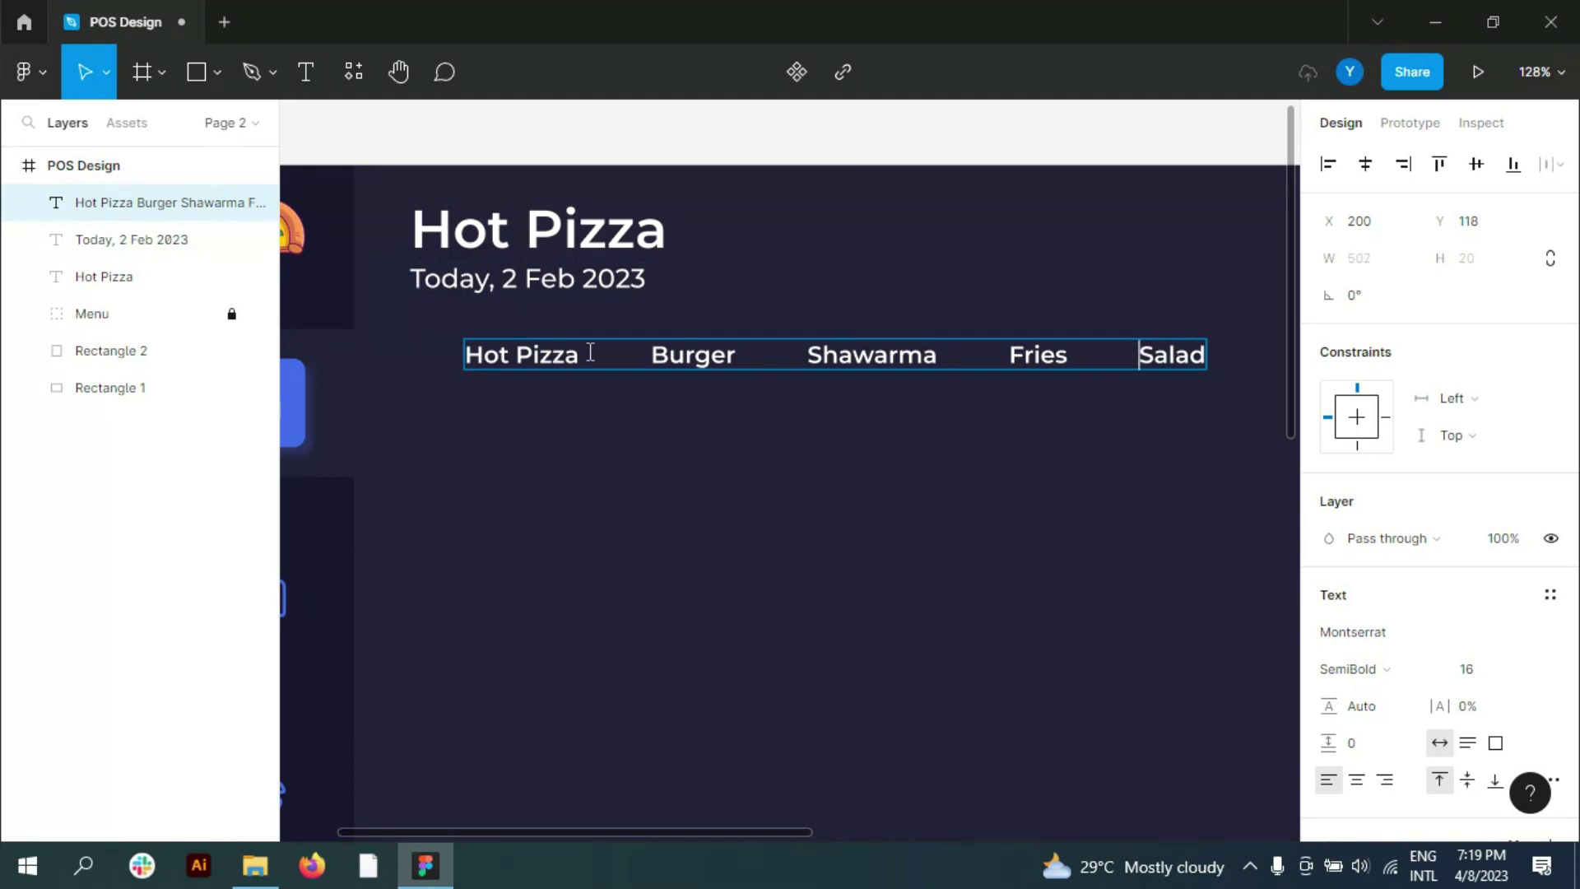
Step: Colour the Hot Pizza label blue 5568FE
scroll(1440, 494, "down", 4)
left_click(1327, 584)
type("5568FE")
key("Return")
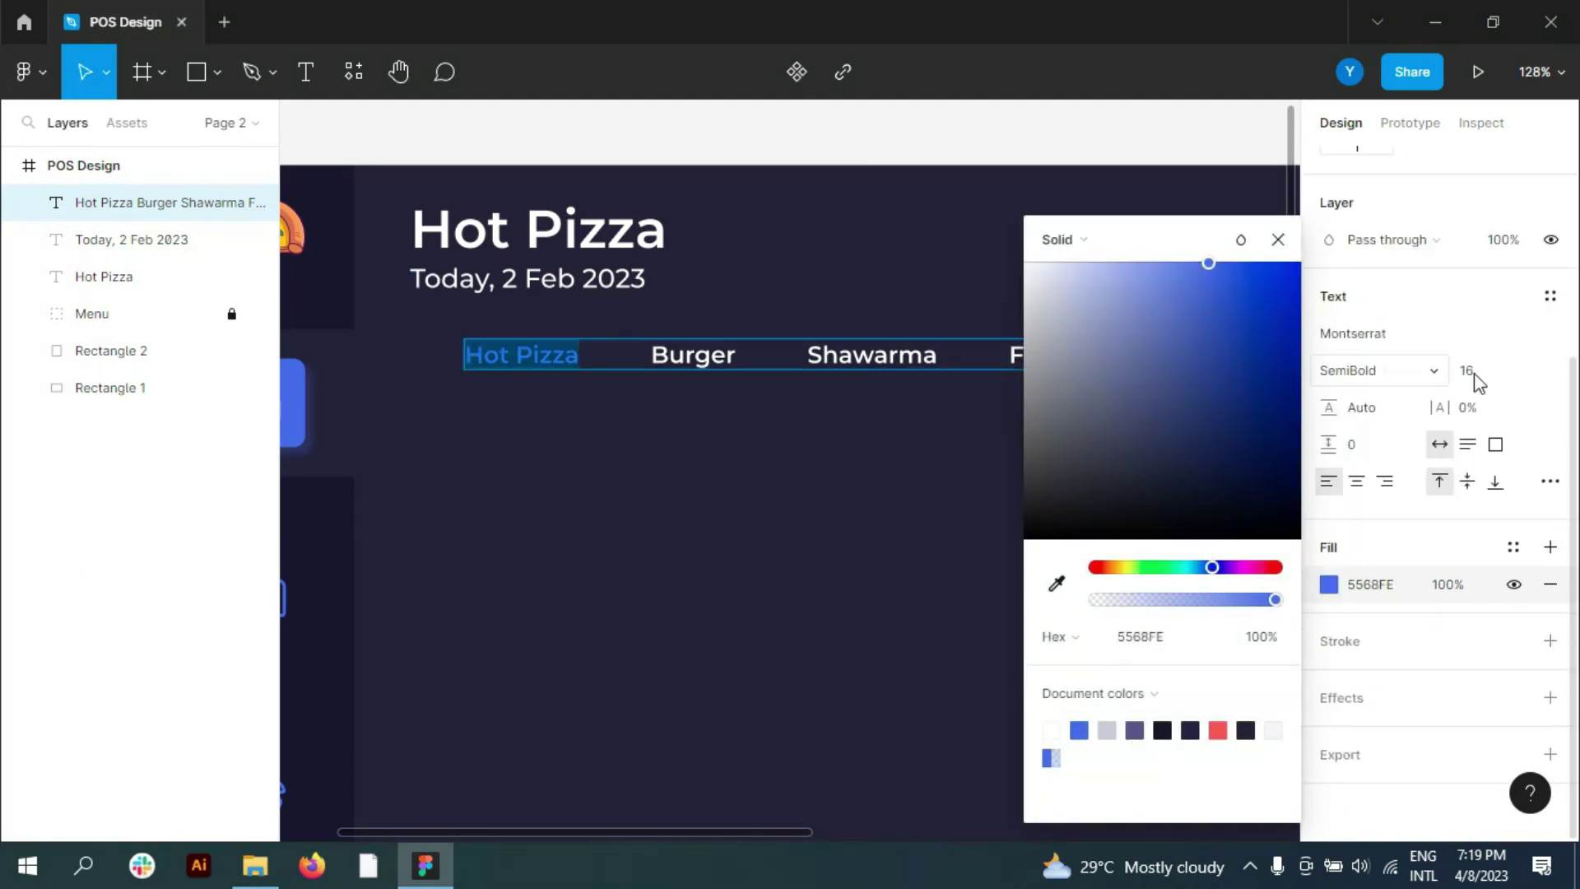
key("Escape")
key("Escape")
Step: Align the category row with the title and draw a horizontal divider beneath it
left_click_drag(576, 356, 522, 346)
key("r")
left_click(217, 71)
left_click(156, 151)
left_click_drag(409, 385, 1279, 386)
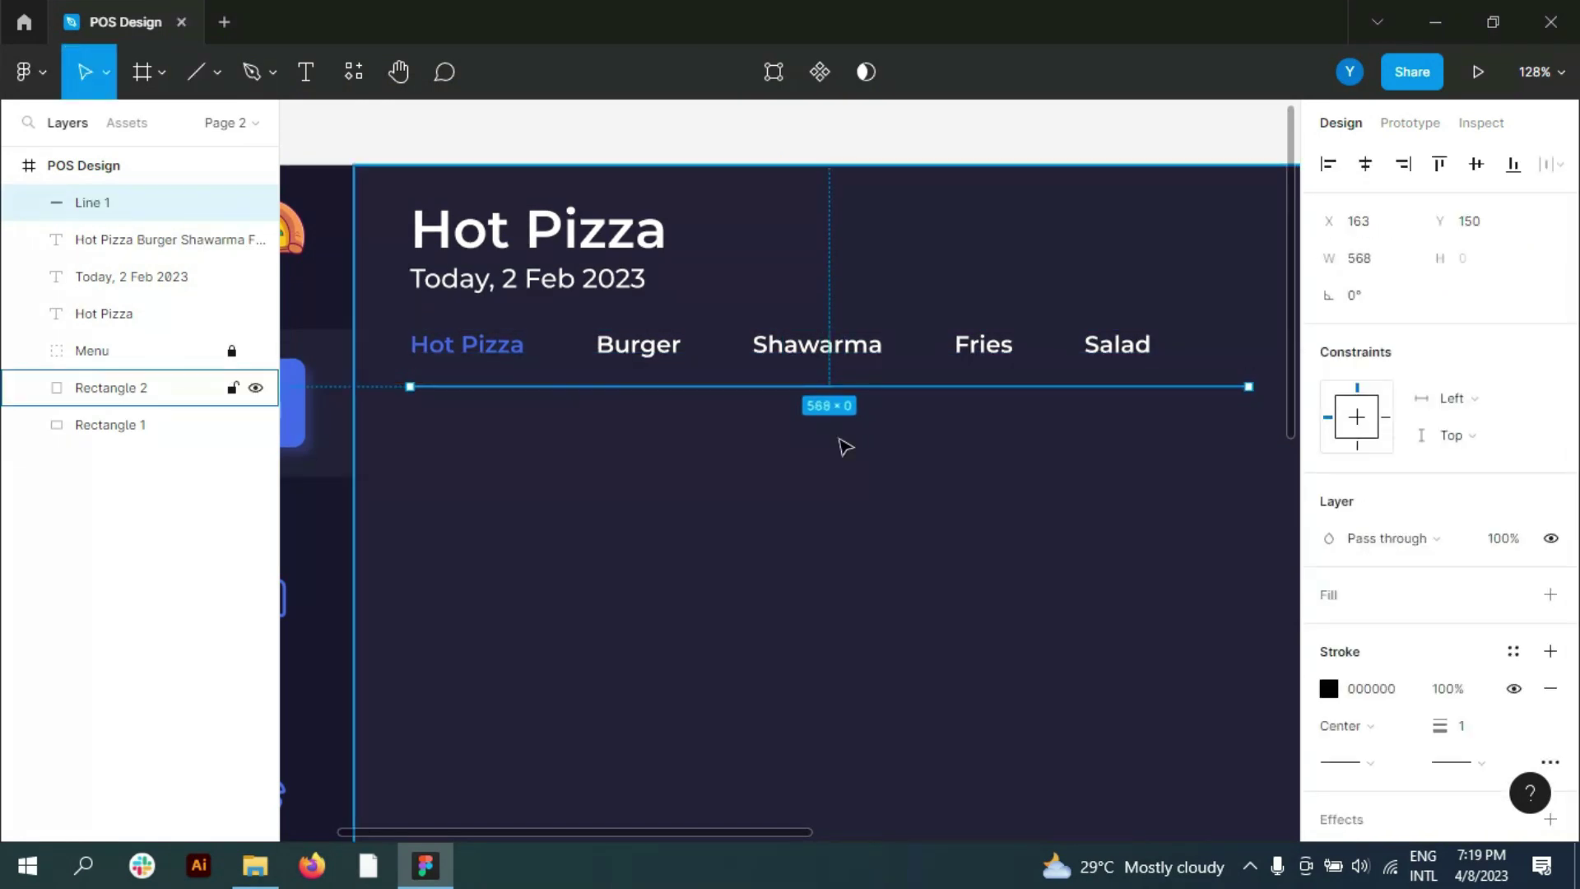
Step: Make the divider 800 wide with stroke 5A5590 and line it up with the categories
scroll(843, 444, "down", 5)
type("0")
key("Return")
scroll(680, 461, "up", 3)
left_click(1328, 688)
type("5A5590")
key("Escape")
left_click_drag(880, 407, 858, 411)
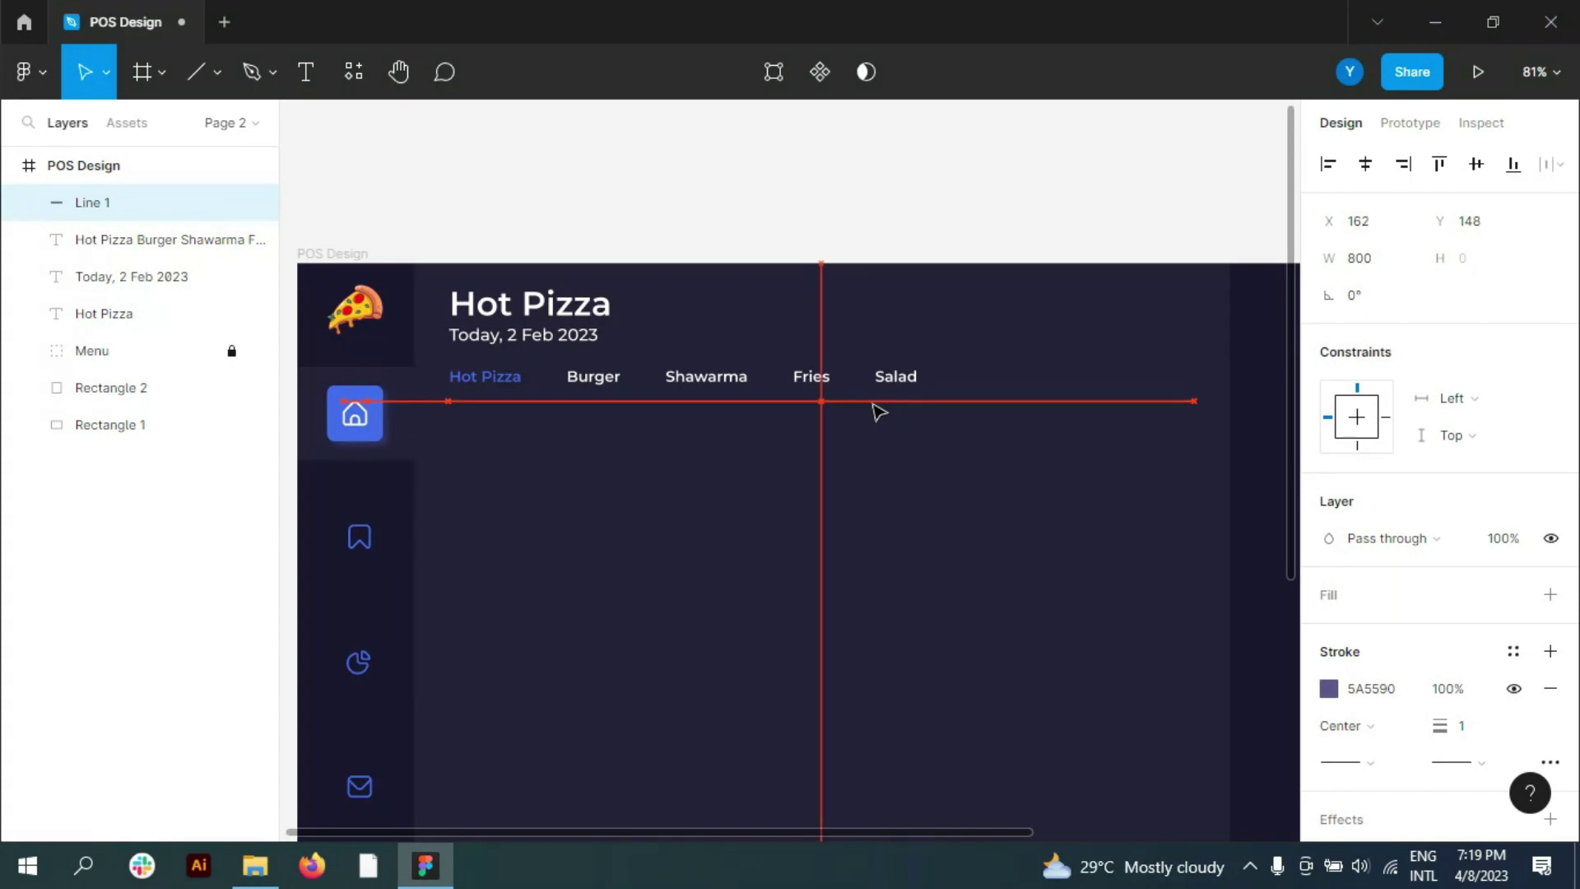
left_click(762, 234)
Step: Draw a small 55×3 bar on the divider under Hot Pizza
scroll(465, 412, "up", 2)
scroll(465, 412, "up", 2)
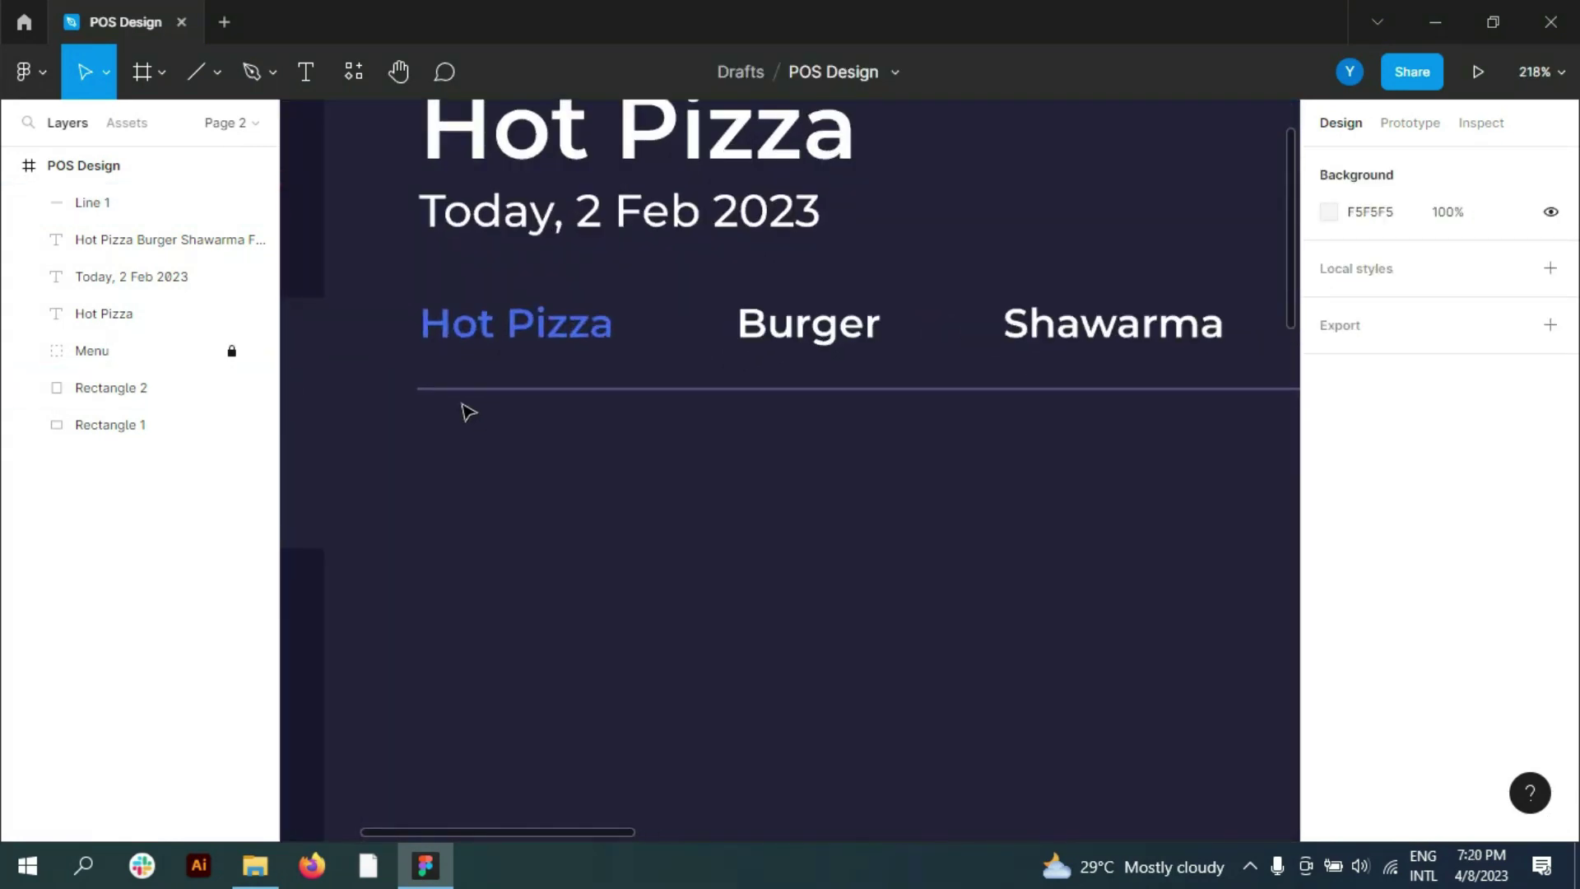
scroll(466, 412, "up", 2)
left_click(214, 71)
left_click(164, 127)
scroll(338, 362, "up", 3)
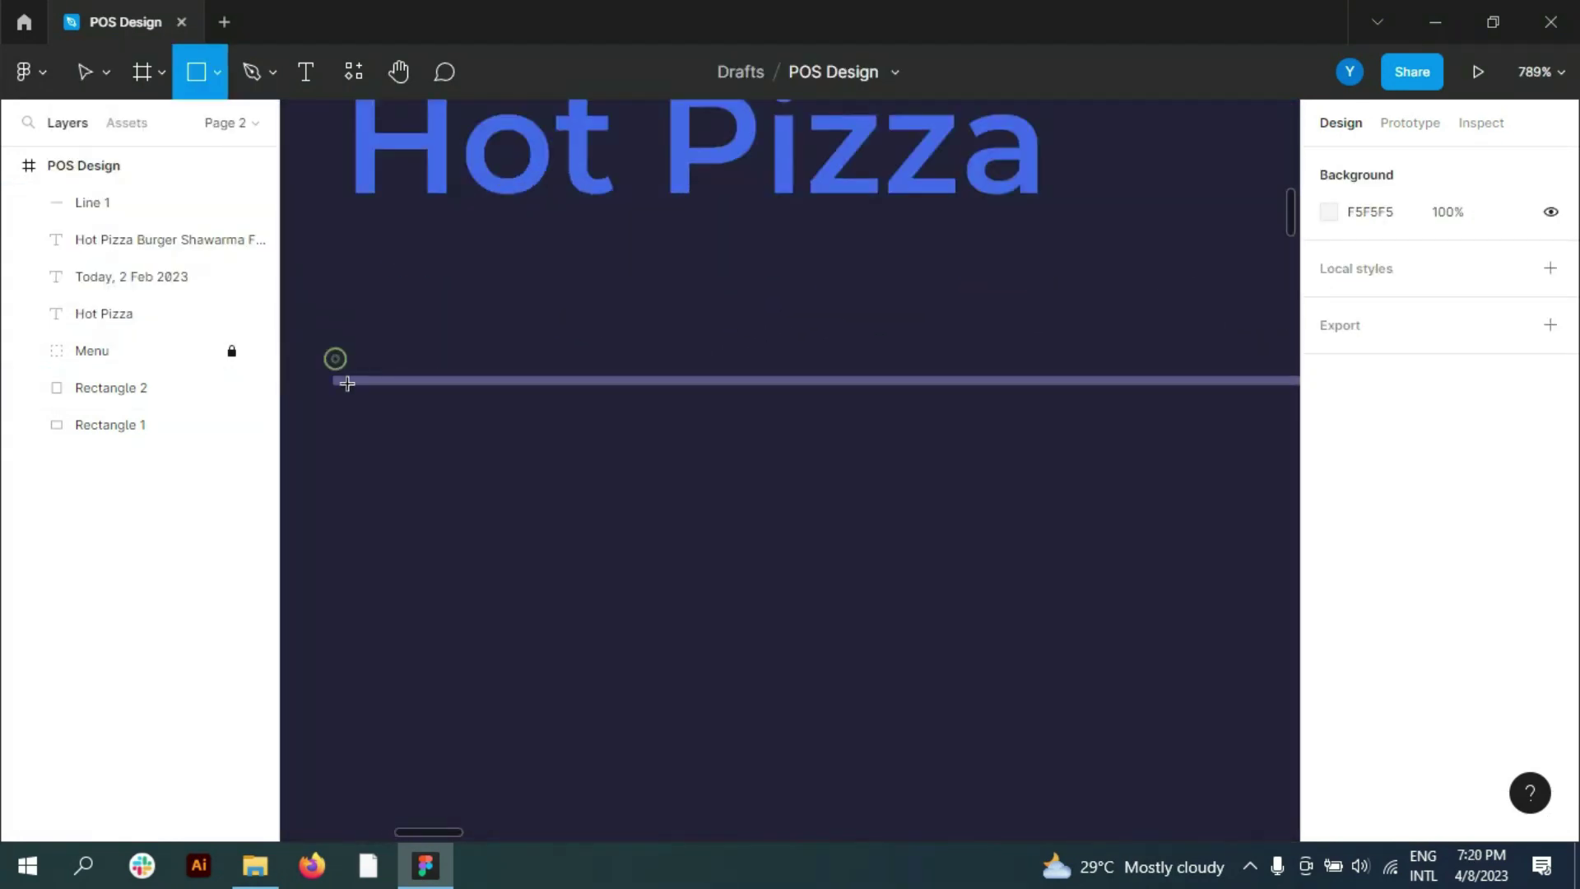
left_click_drag(332, 357, 497, 403)
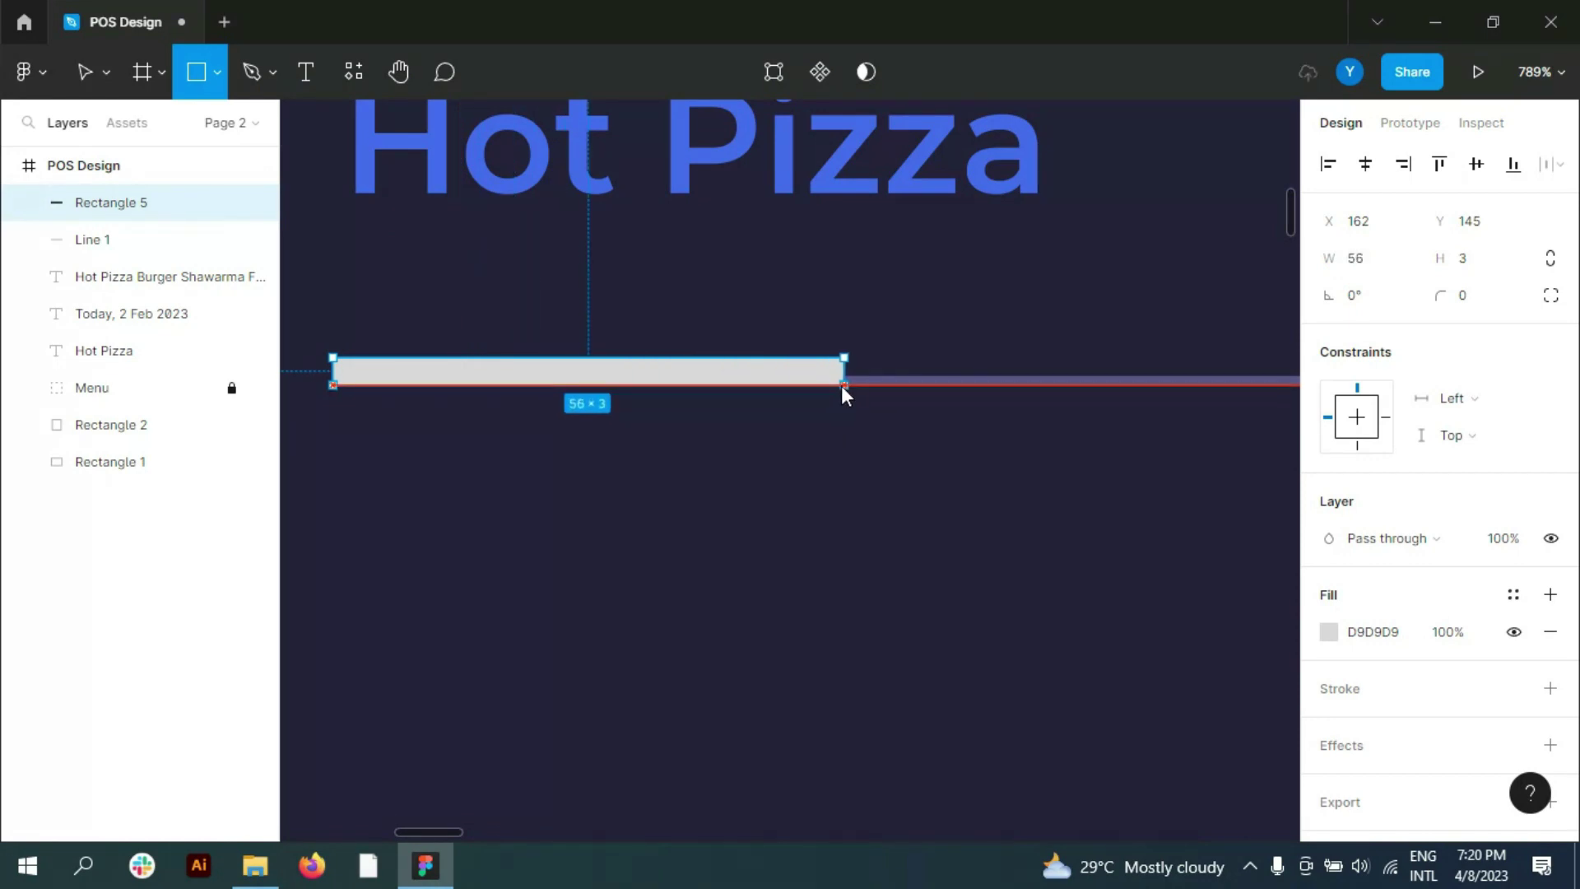
left_click_drag(841, 393, 837, 384)
Step: Round the bar's corners and fill it blue 5568FE
left_click(1477, 298)
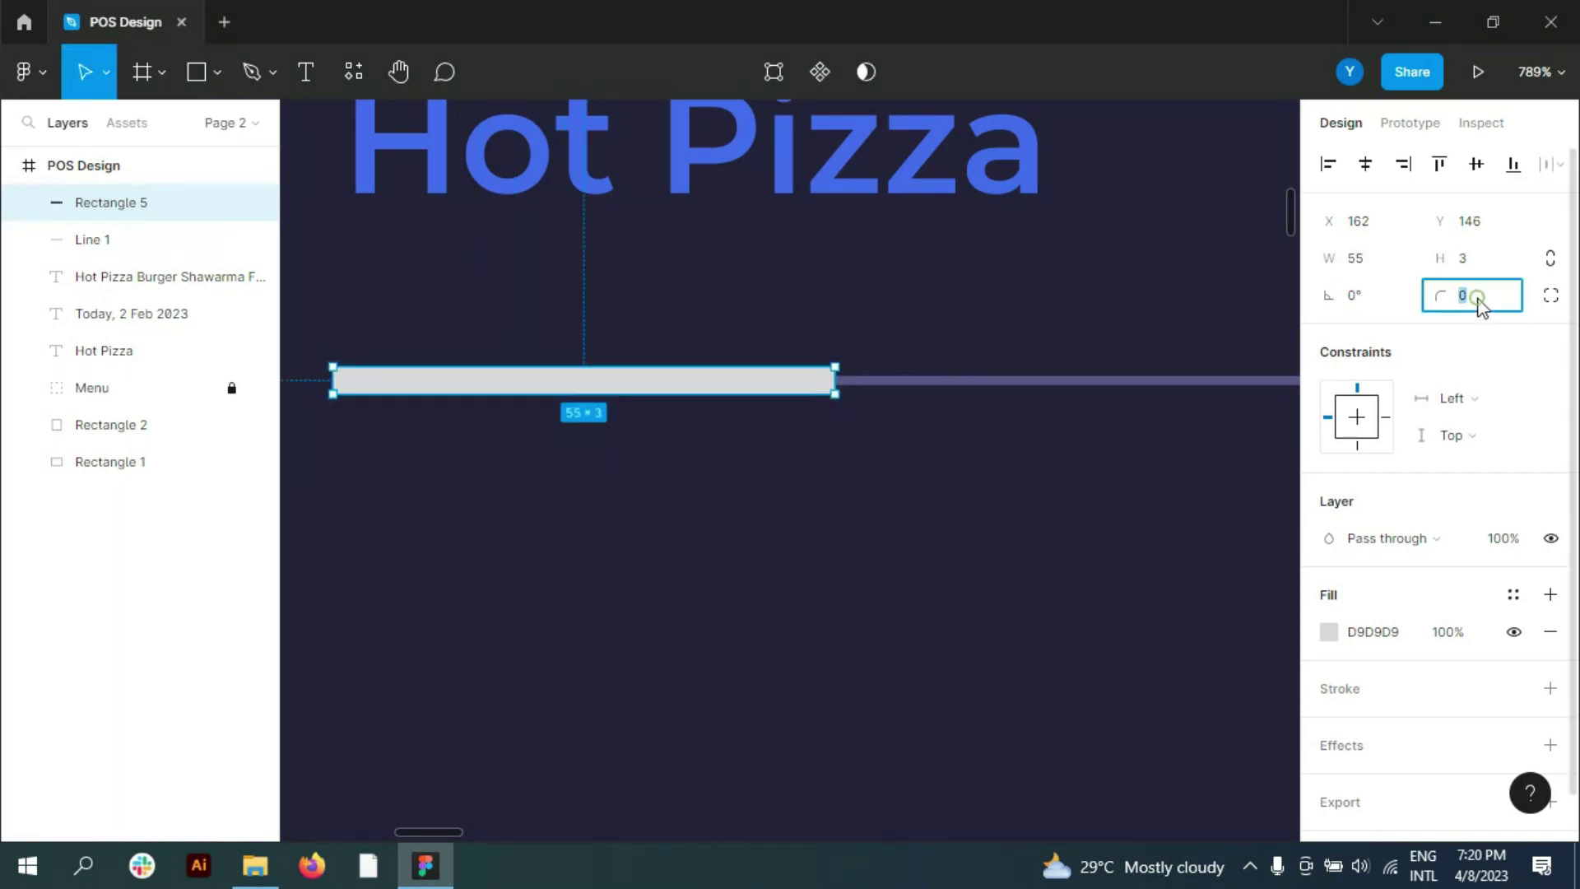
type("3")
left_click(1328, 631)
type("5568FE")
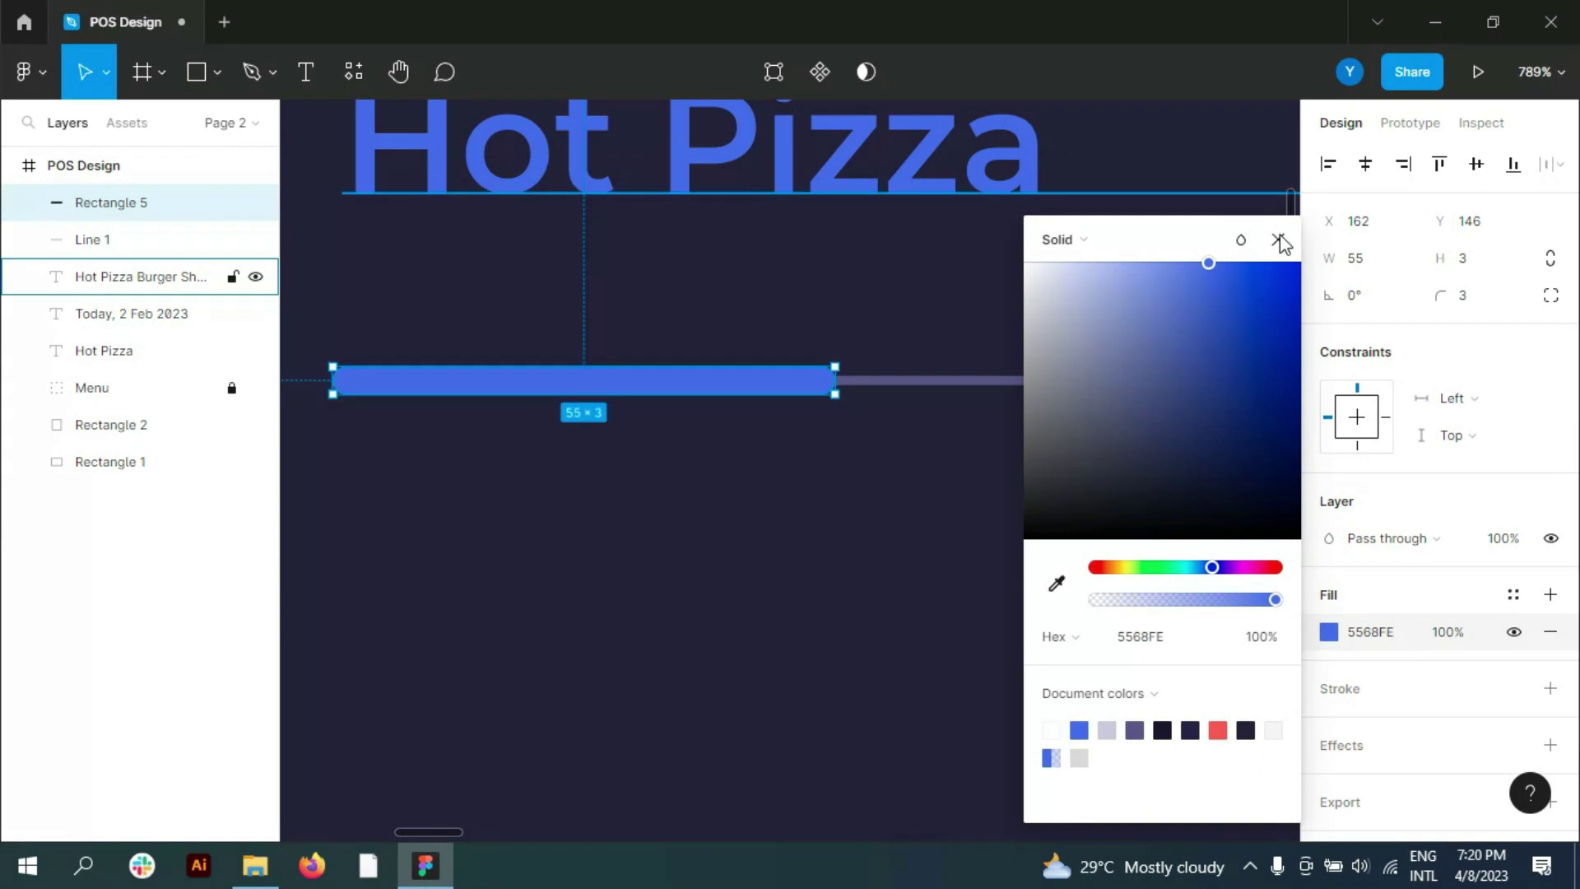
scroll(783, 469, "down", 5)
left_click(782, 404)
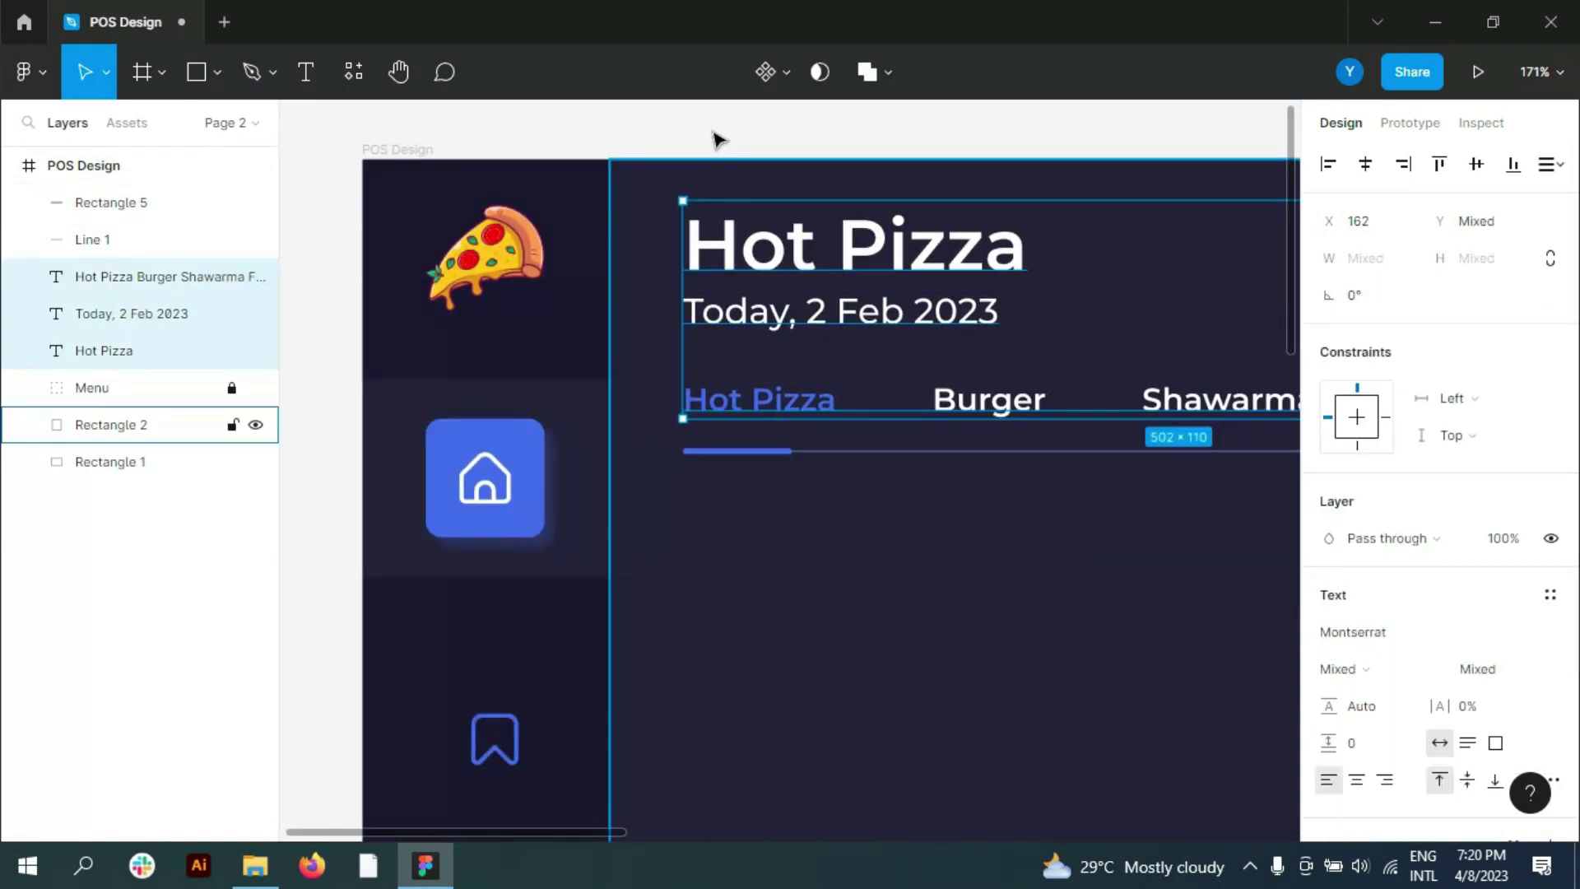
Step: Select the divider, underline bar and category text together
left_click(715, 140)
scroll(642, 353, "down", 5)
scroll(1095, 345, "up", 2)
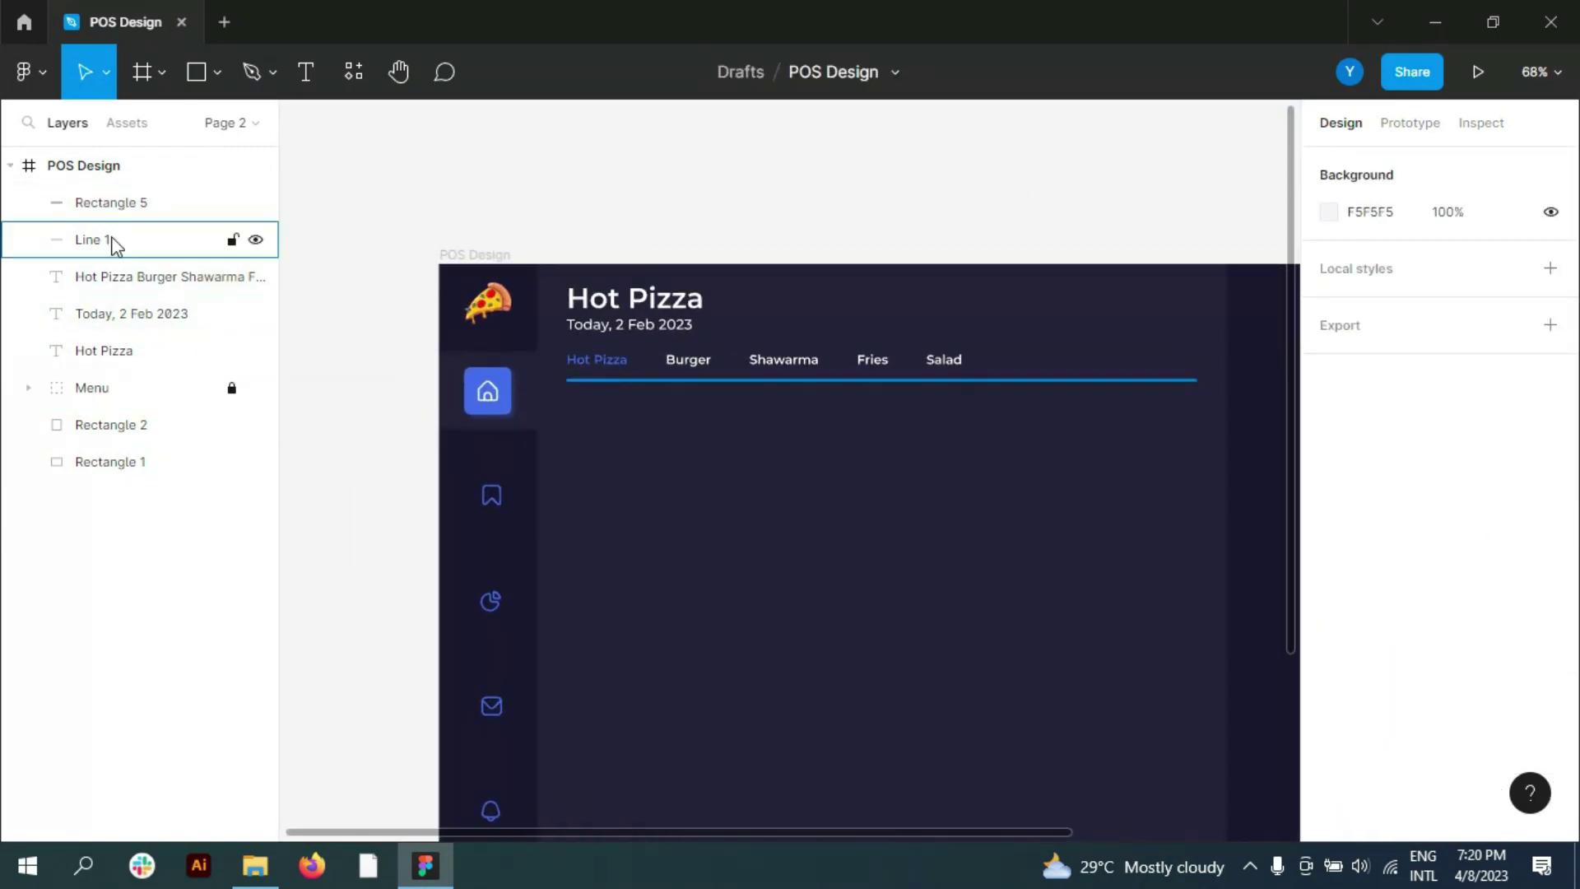
left_click(115, 203)
left_click(116, 239, "shift")
left_click(125, 280, "shift")
Step: Draw a 275×50 search box rectangle with corner radius 8 at the top right
left_click(433, 155)
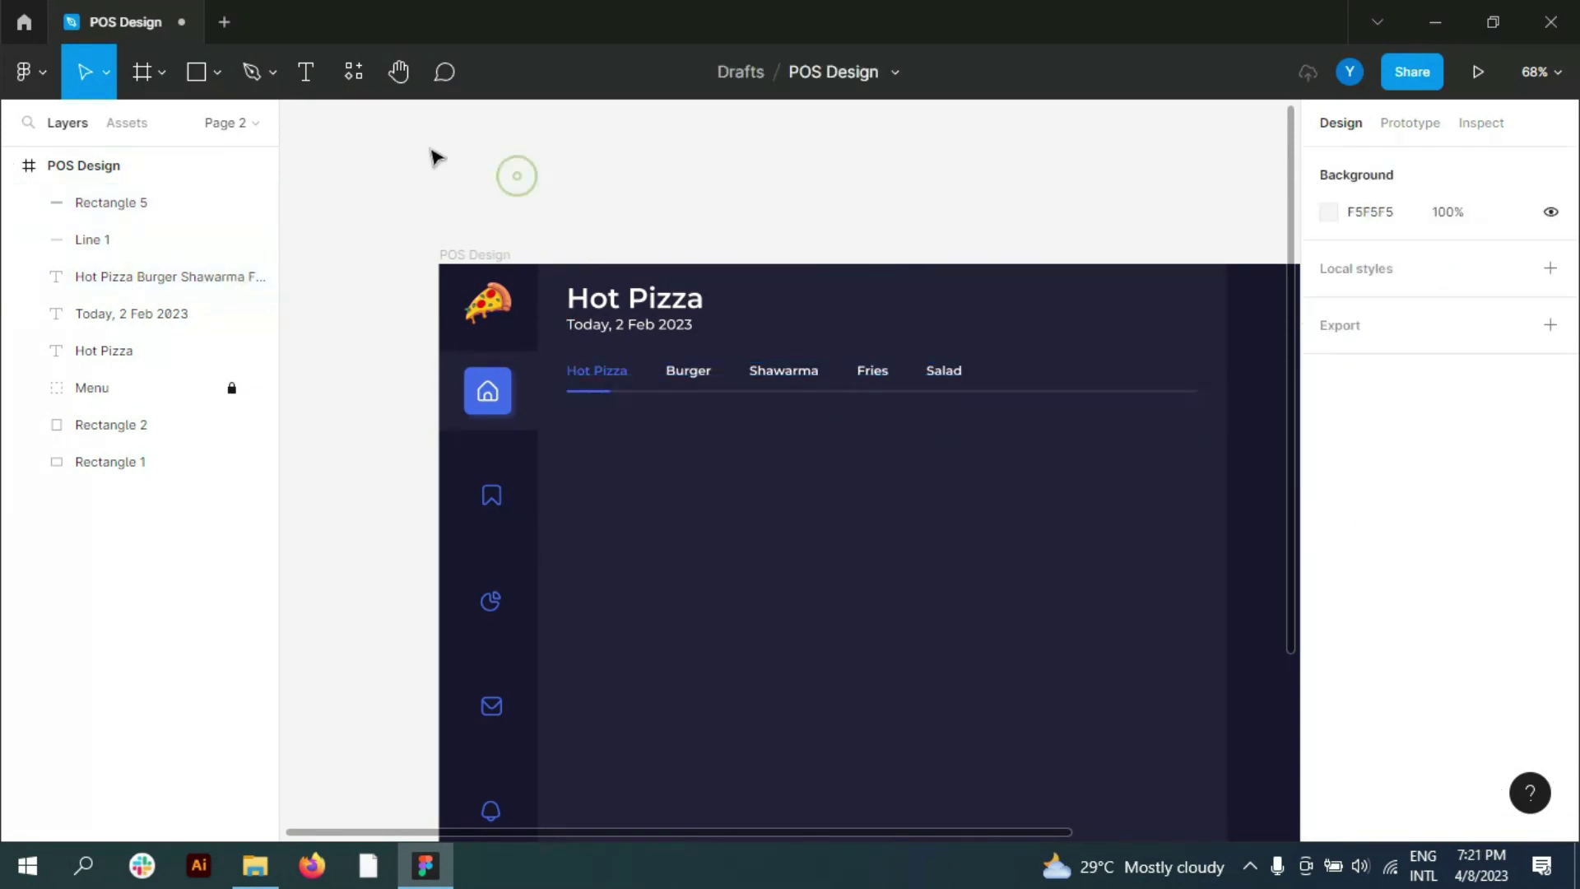
key("r")
scroll(959, 279, "up", 2)
left_click_drag(892, 282, 1192, 330)
left_click(1472, 259)
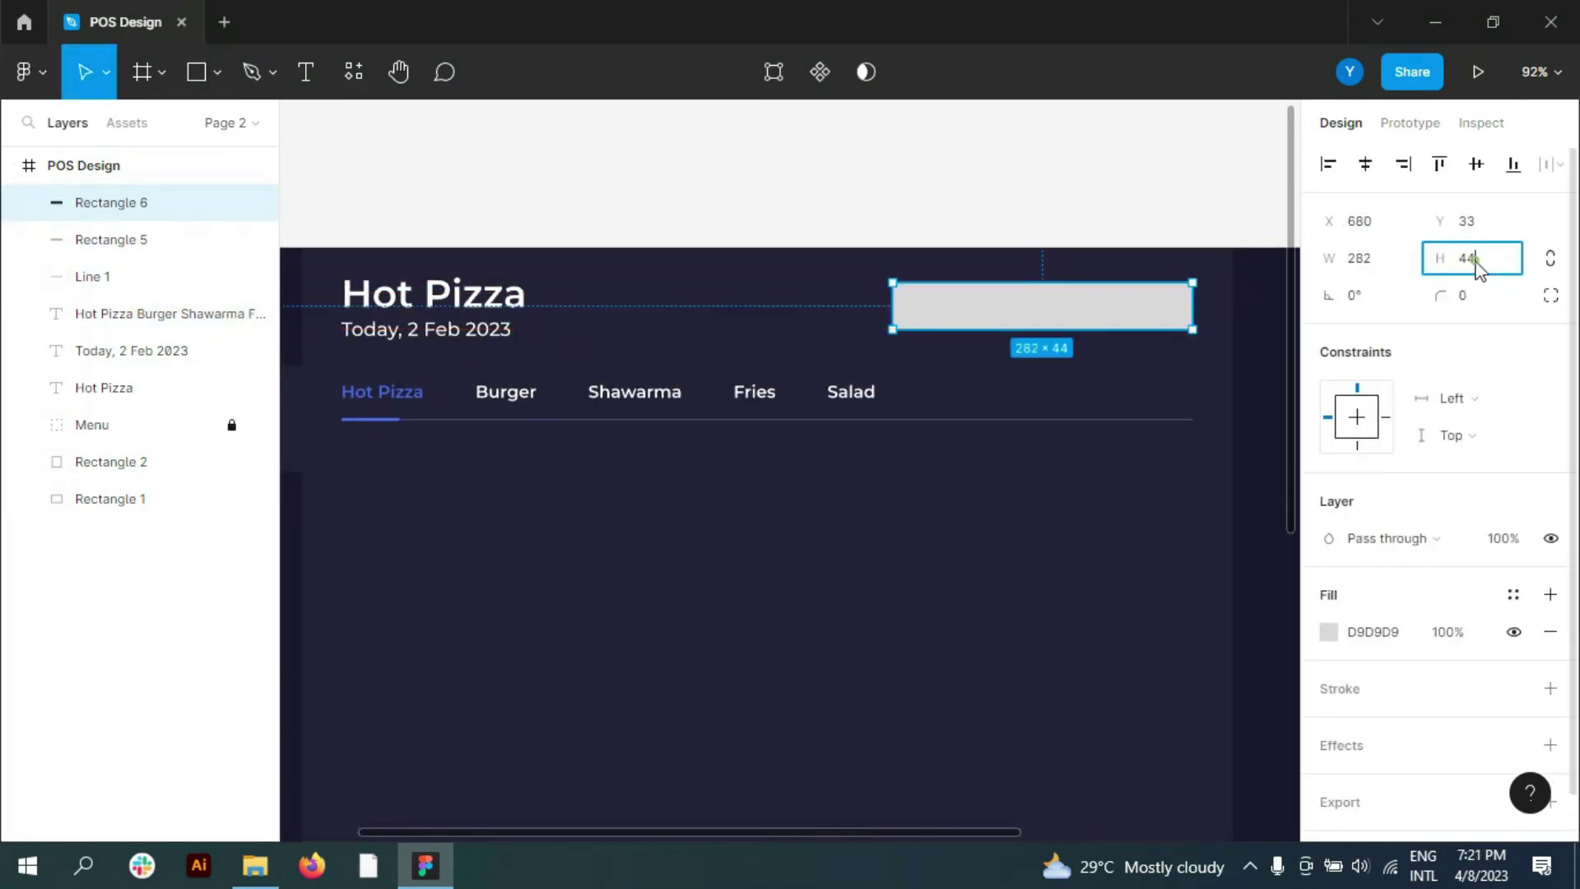
type("50")
left_click(1477, 295)
type("5")
key("Return")
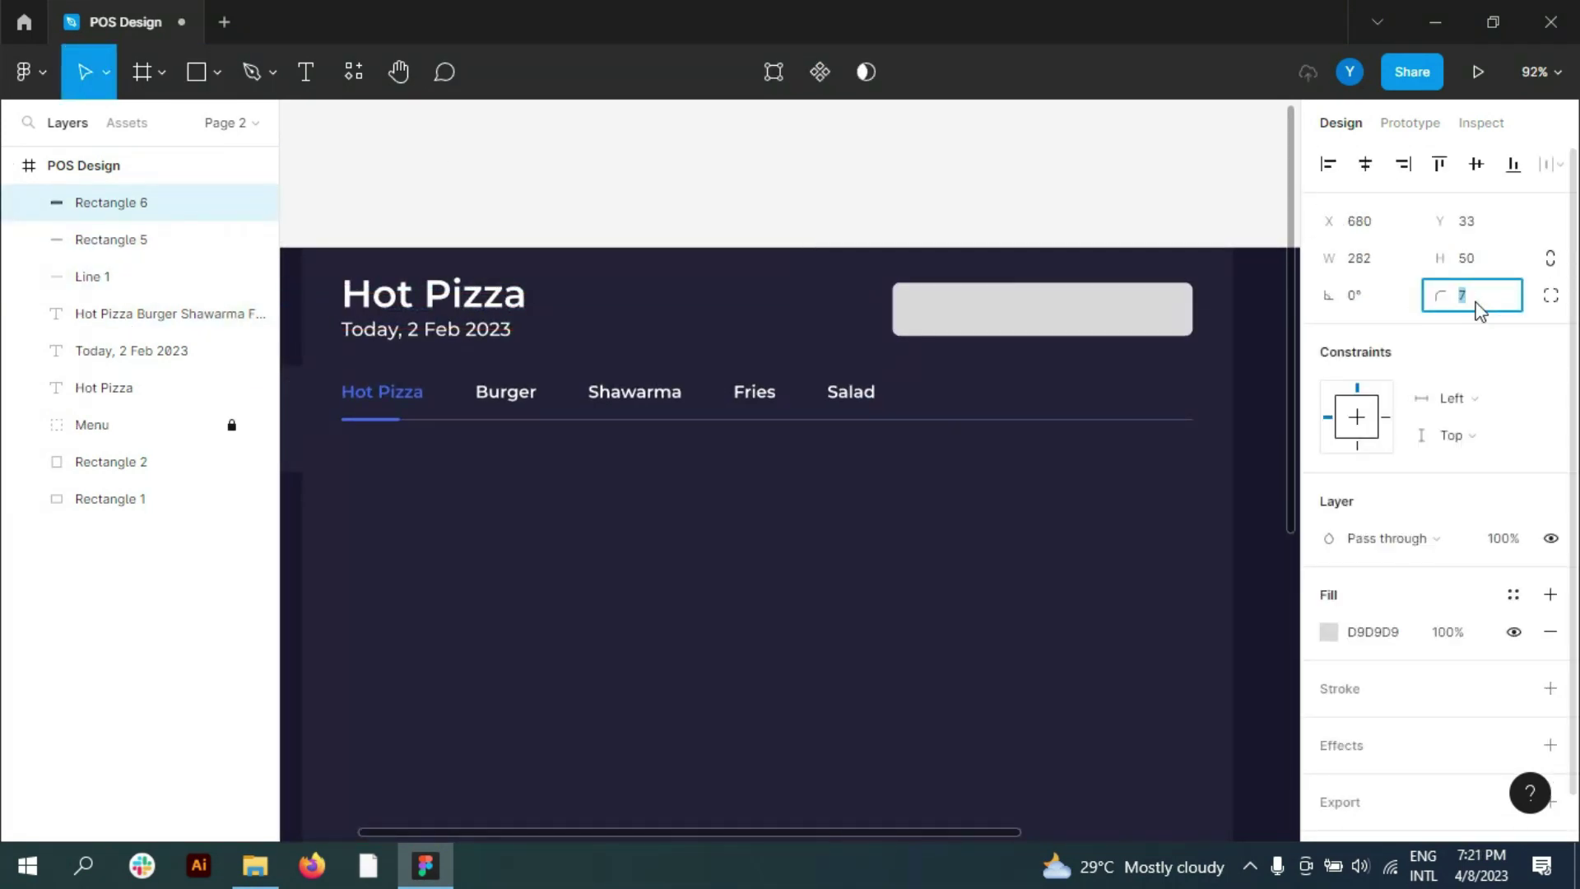
type("8")
left_click(1379, 261)
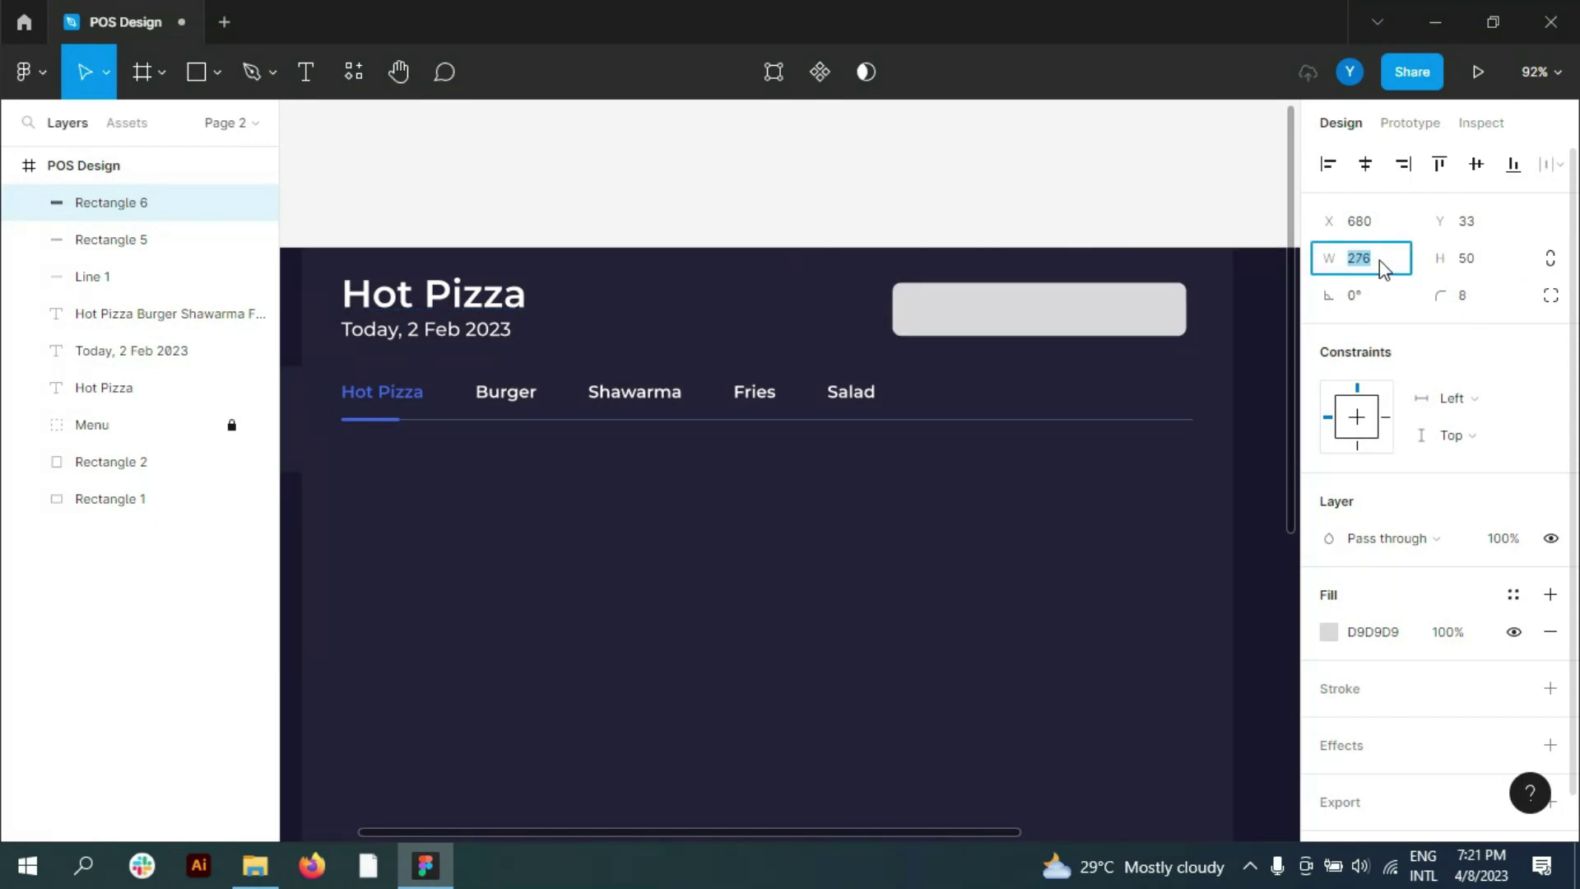
type("275")
left_click_drag(1082, 320, 1088, 321)
Step: Give the search box a purple 5A5590 outline and a 181632 fill
left_click(1550, 688)
left_click(1328, 725)
left_click(1135, 729)
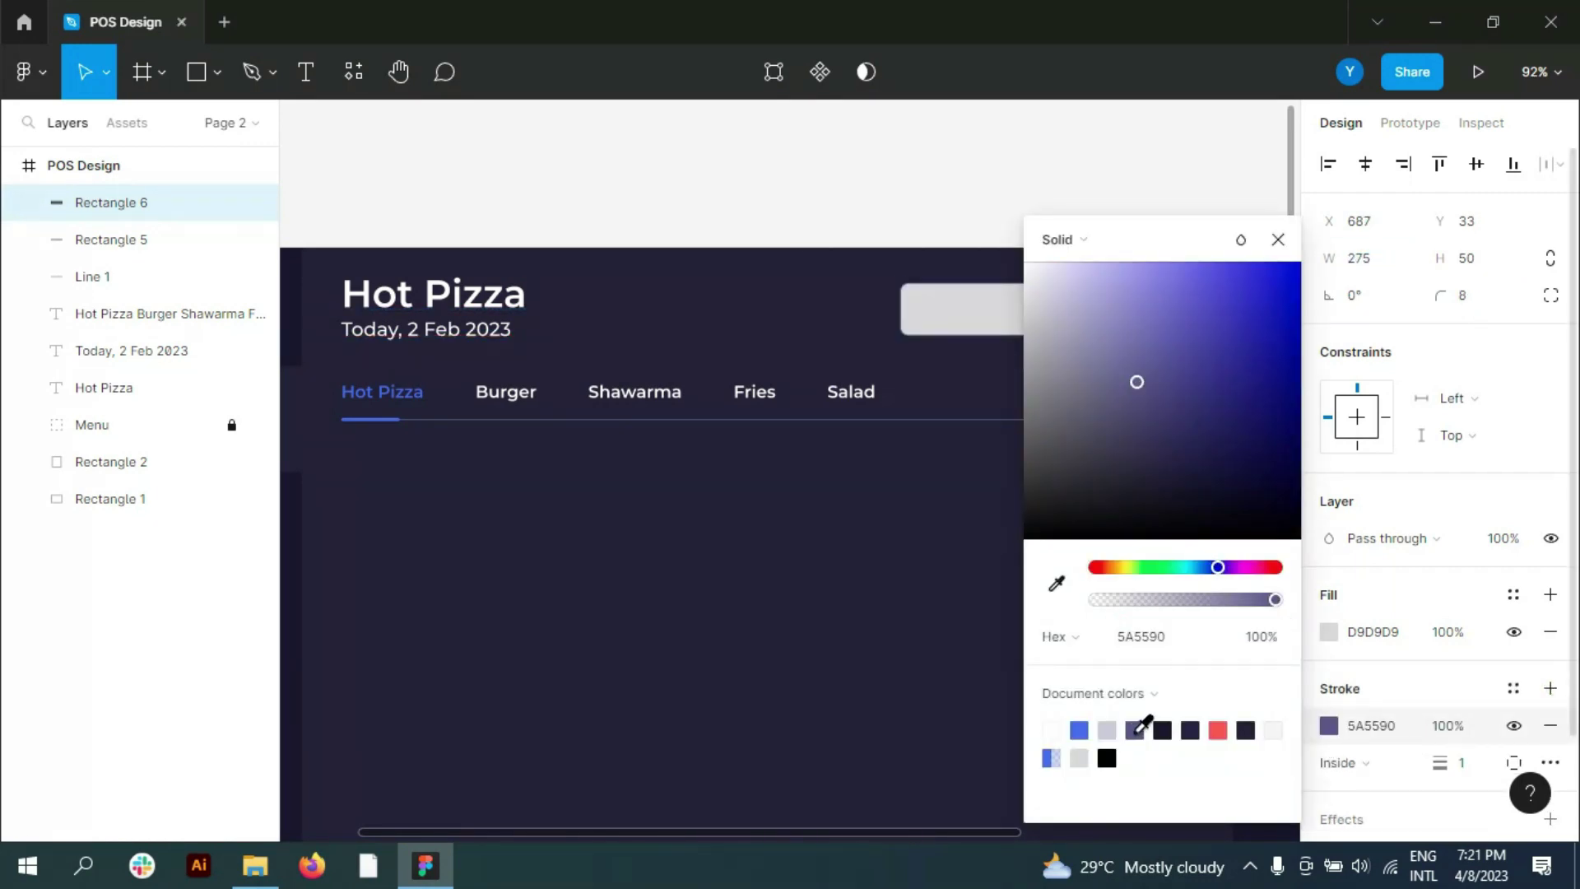
left_click(1328, 631)
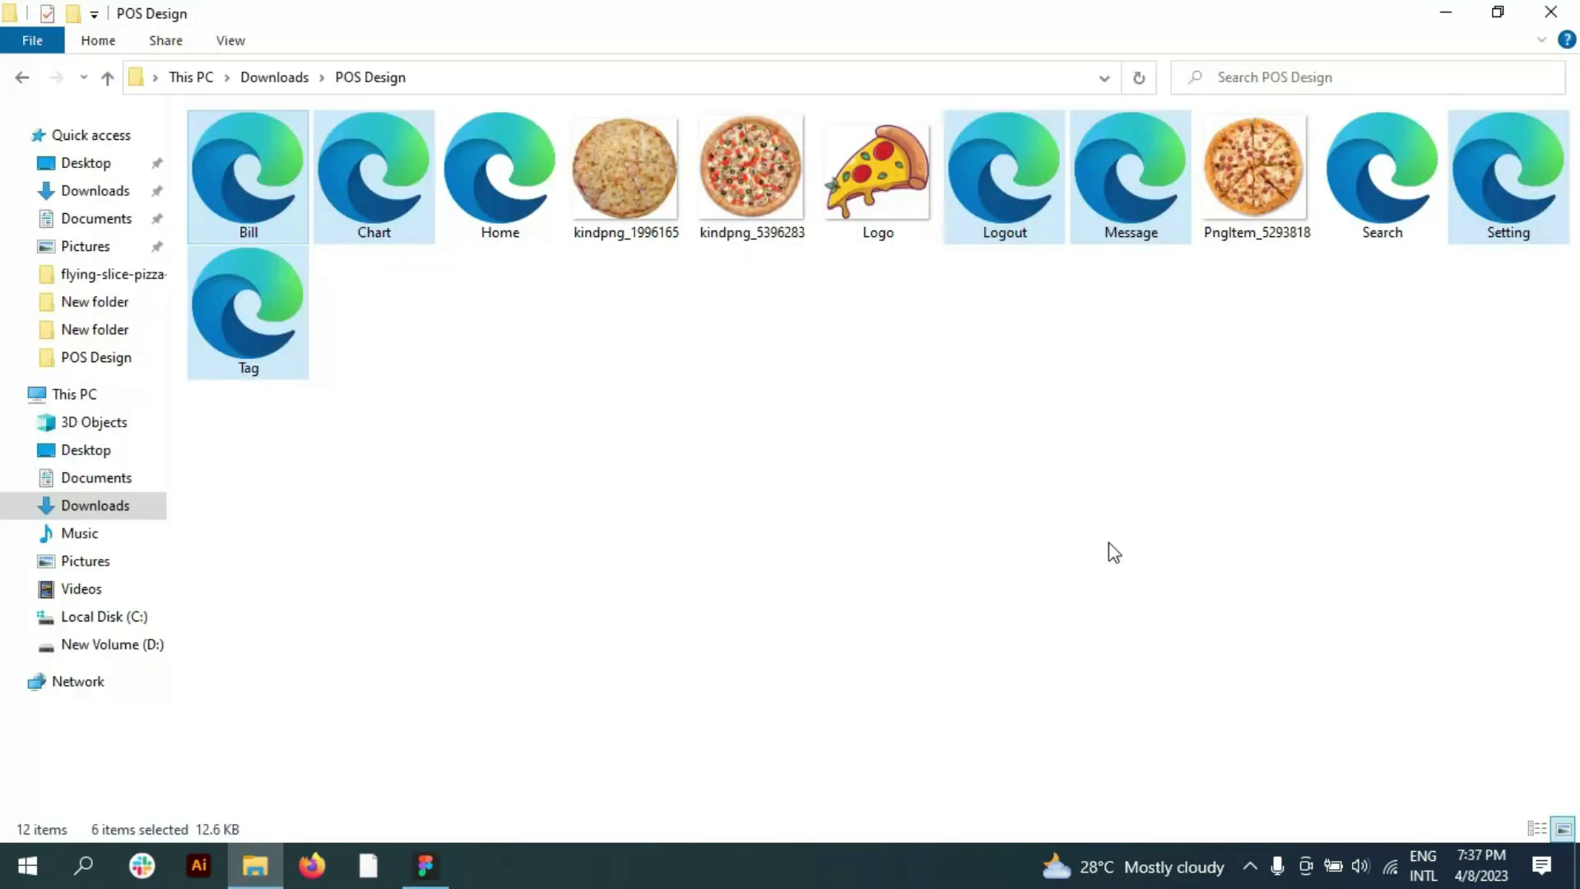
Step: Import the search icon into the box and type the 'Search for pizza, burger etc...' placeholder
mouse_move(1382, 177)
left_mouse_down()
mouse_move(352, 784)
mouse_move(932, 317)
left_mouse_up()
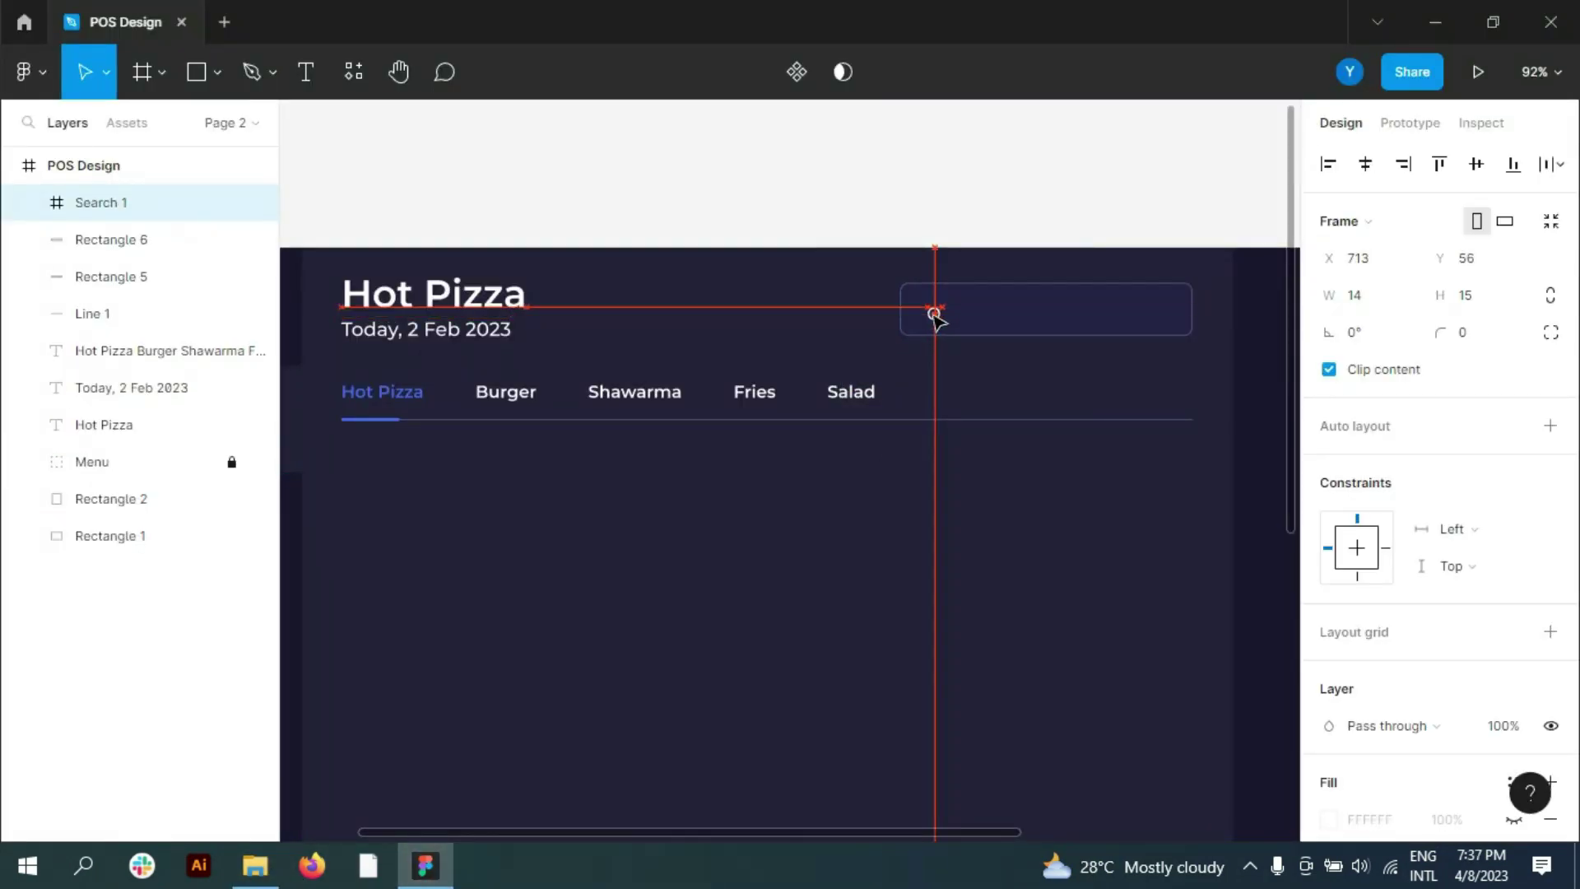
scroll(1193, 298, "up", 2)
scroll(1193, 297, "up", 2)
key("t")
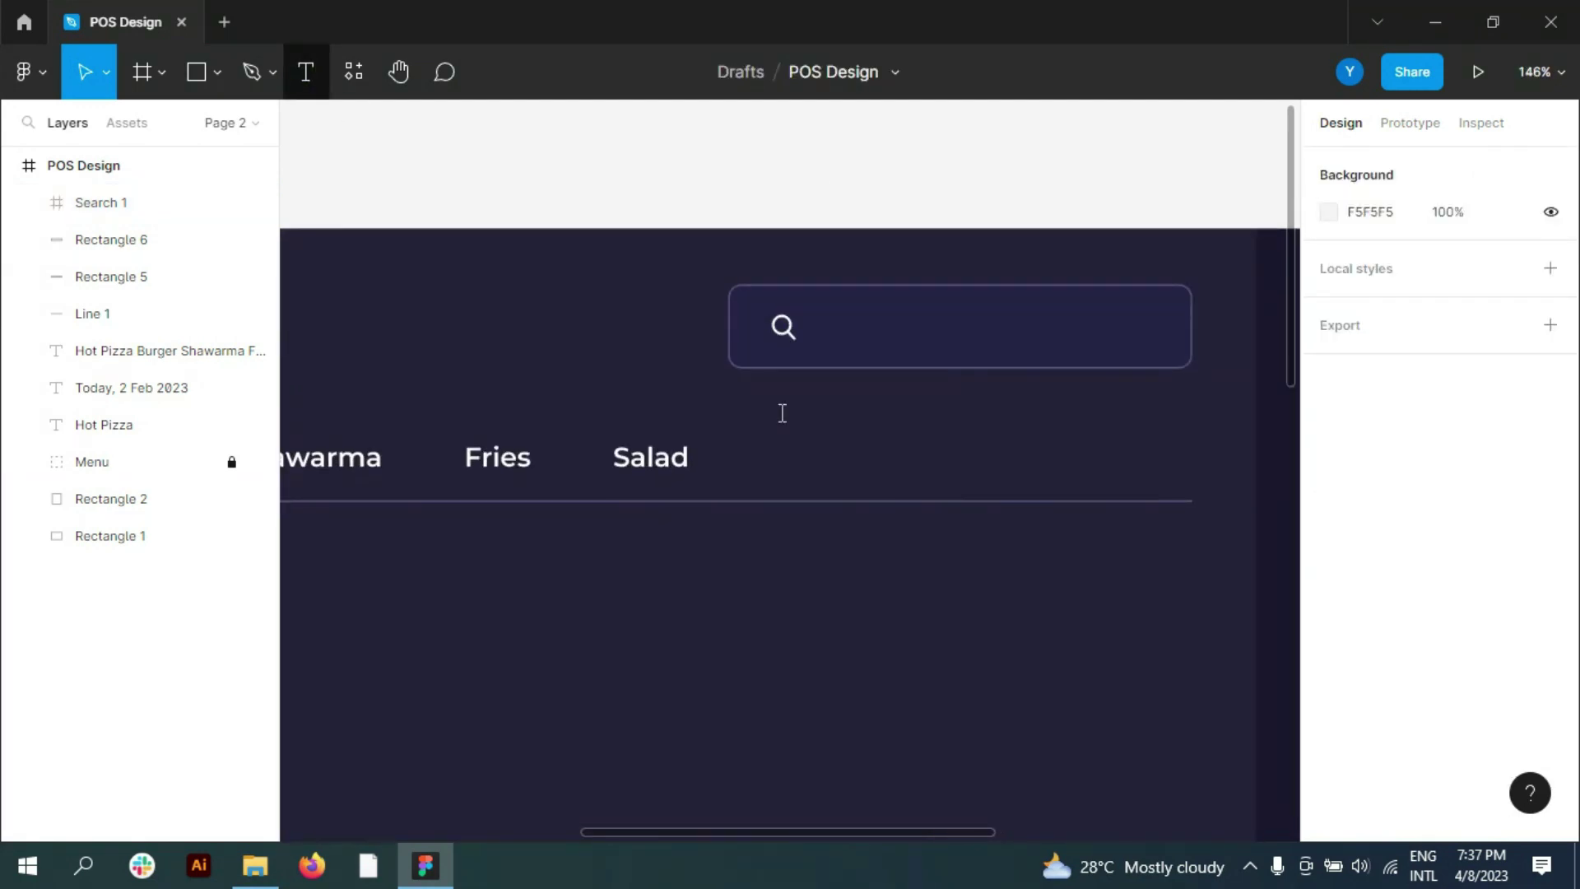
left_click(841, 412)
type("Search for pizza, burger etc...")
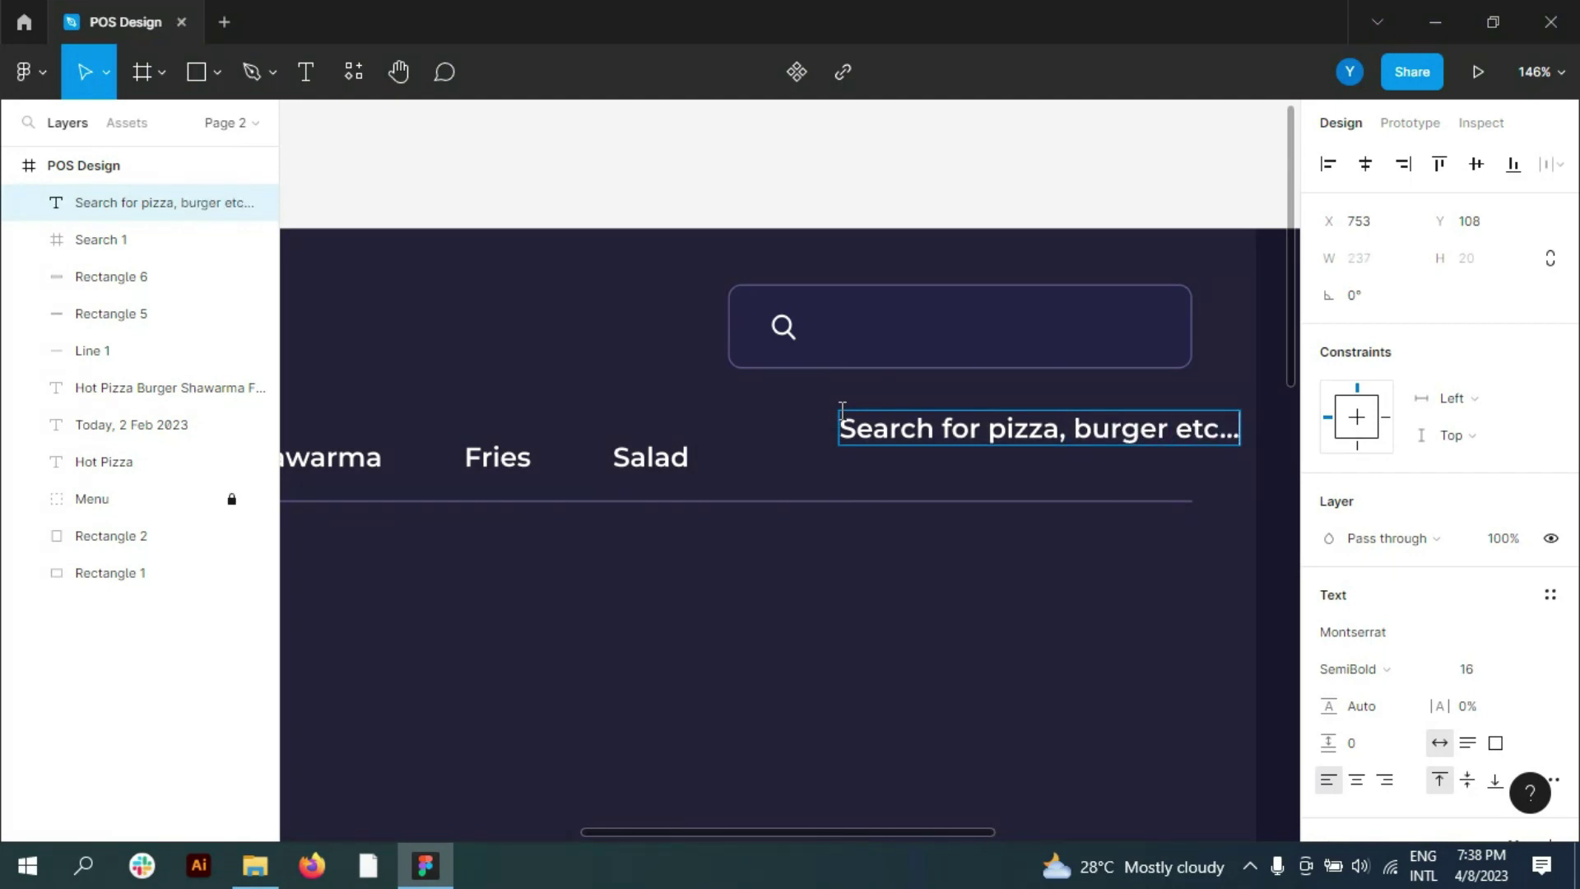
Step: Set the placeholder to 14 Medium and position it beside the icon inside the box
key("ctrl+a")
left_click(1510, 669)
left_click(1398, 505)
left_click(1349, 669)
left_click(1349, 642)
left_click(998, 428)
key("Escape")
left_click_drag(999, 426, 996, 332)
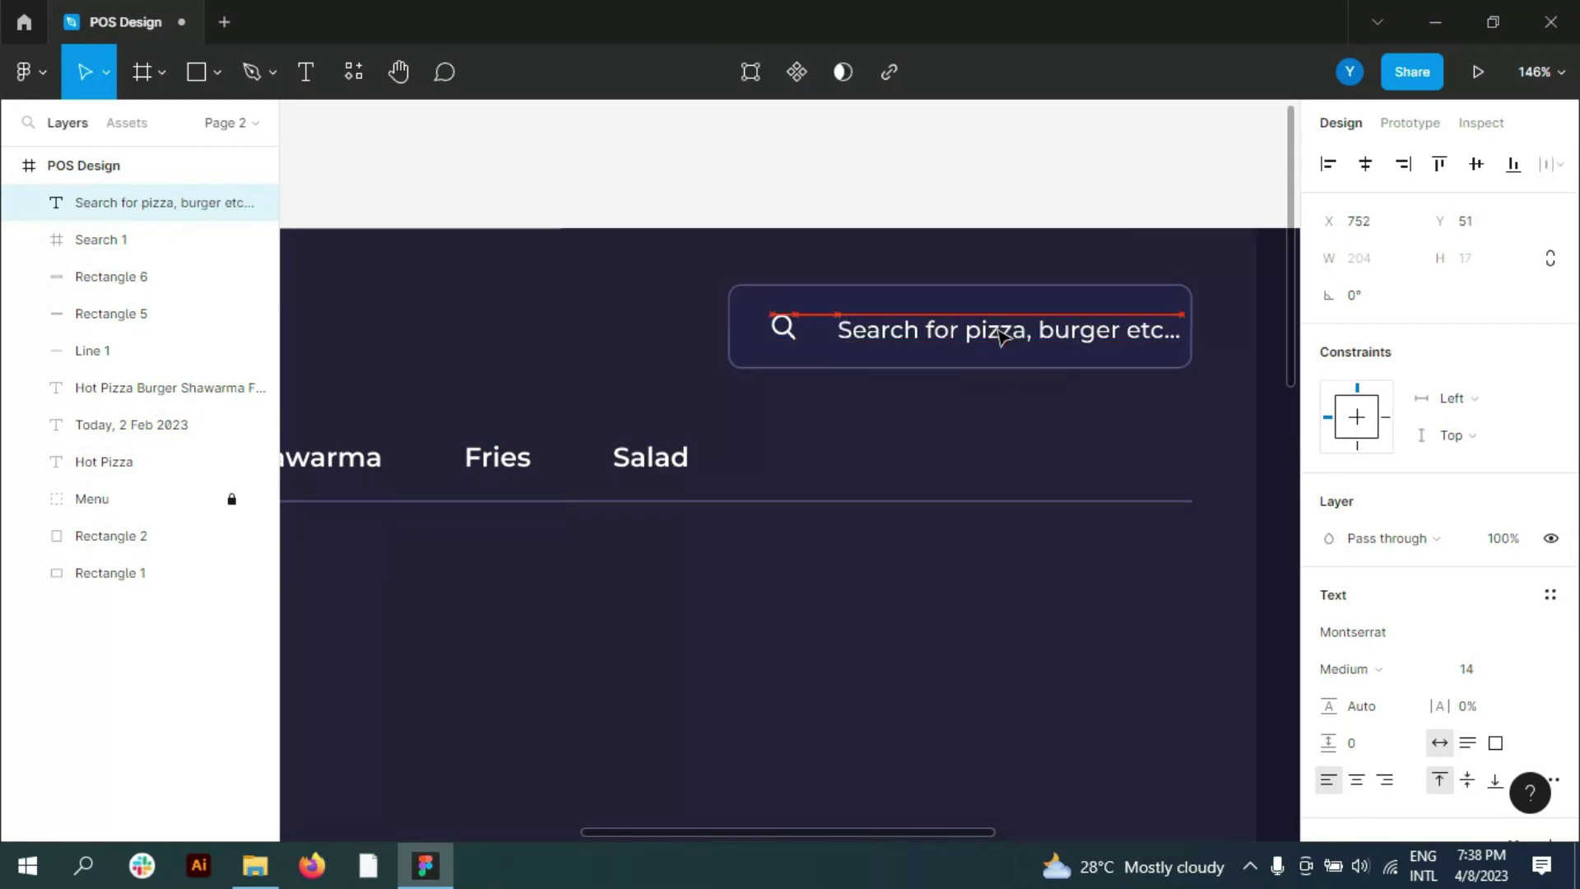
key("ctrl+z")
left_click_drag(999, 426, 1005, 337)
Step: Group the box, icon and placeholder text and name the group 'Search'
left_click(247, 277, "shift")
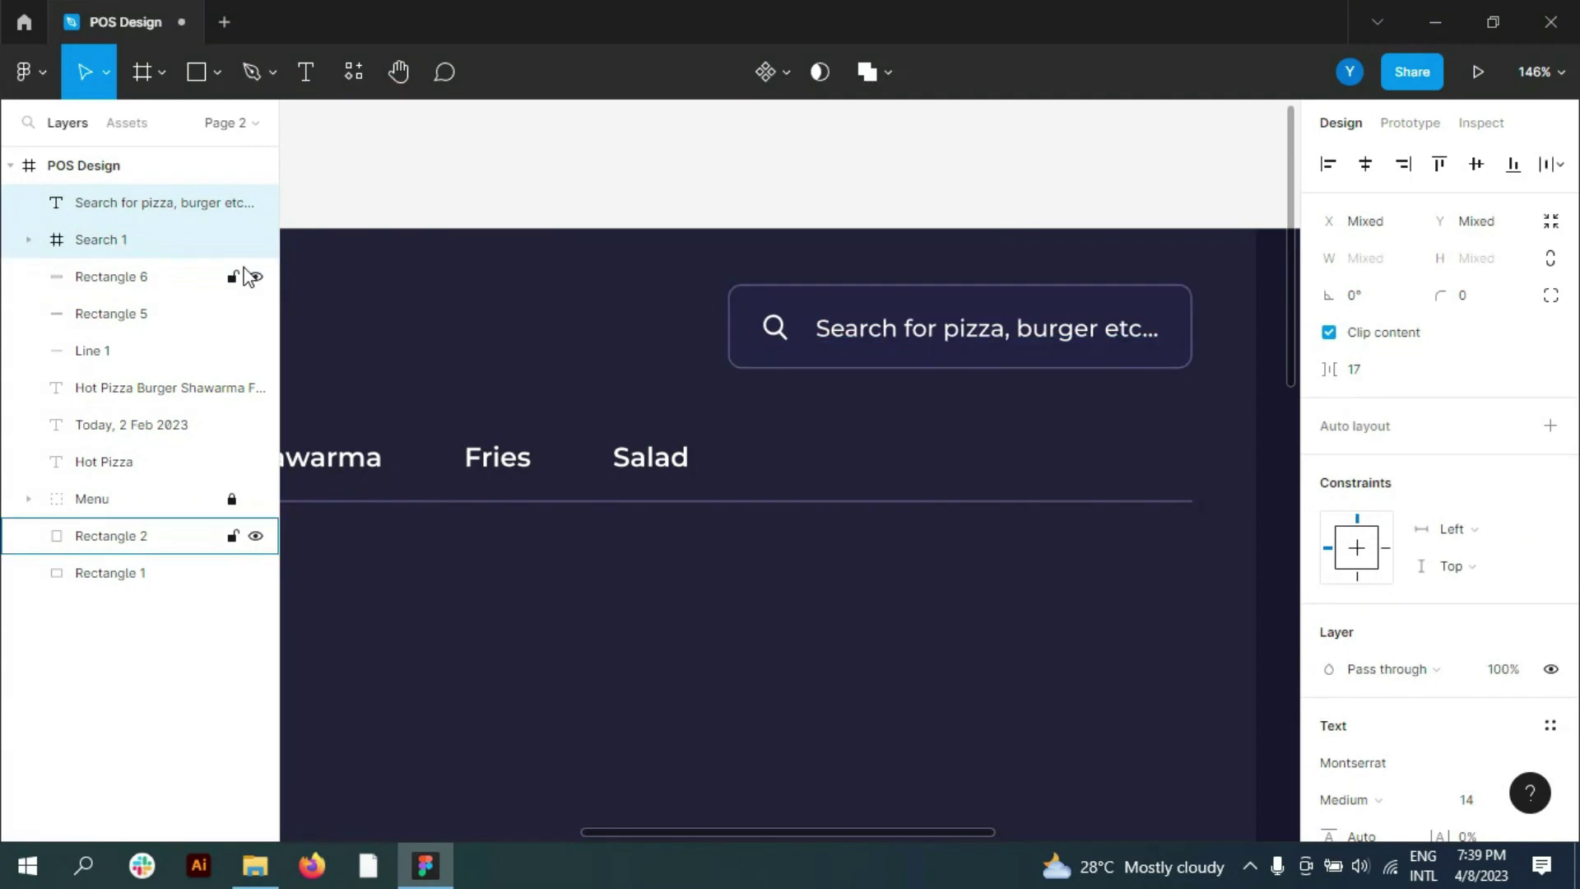
key("ctrl+g")
double_click(93, 203)
type("Searc")
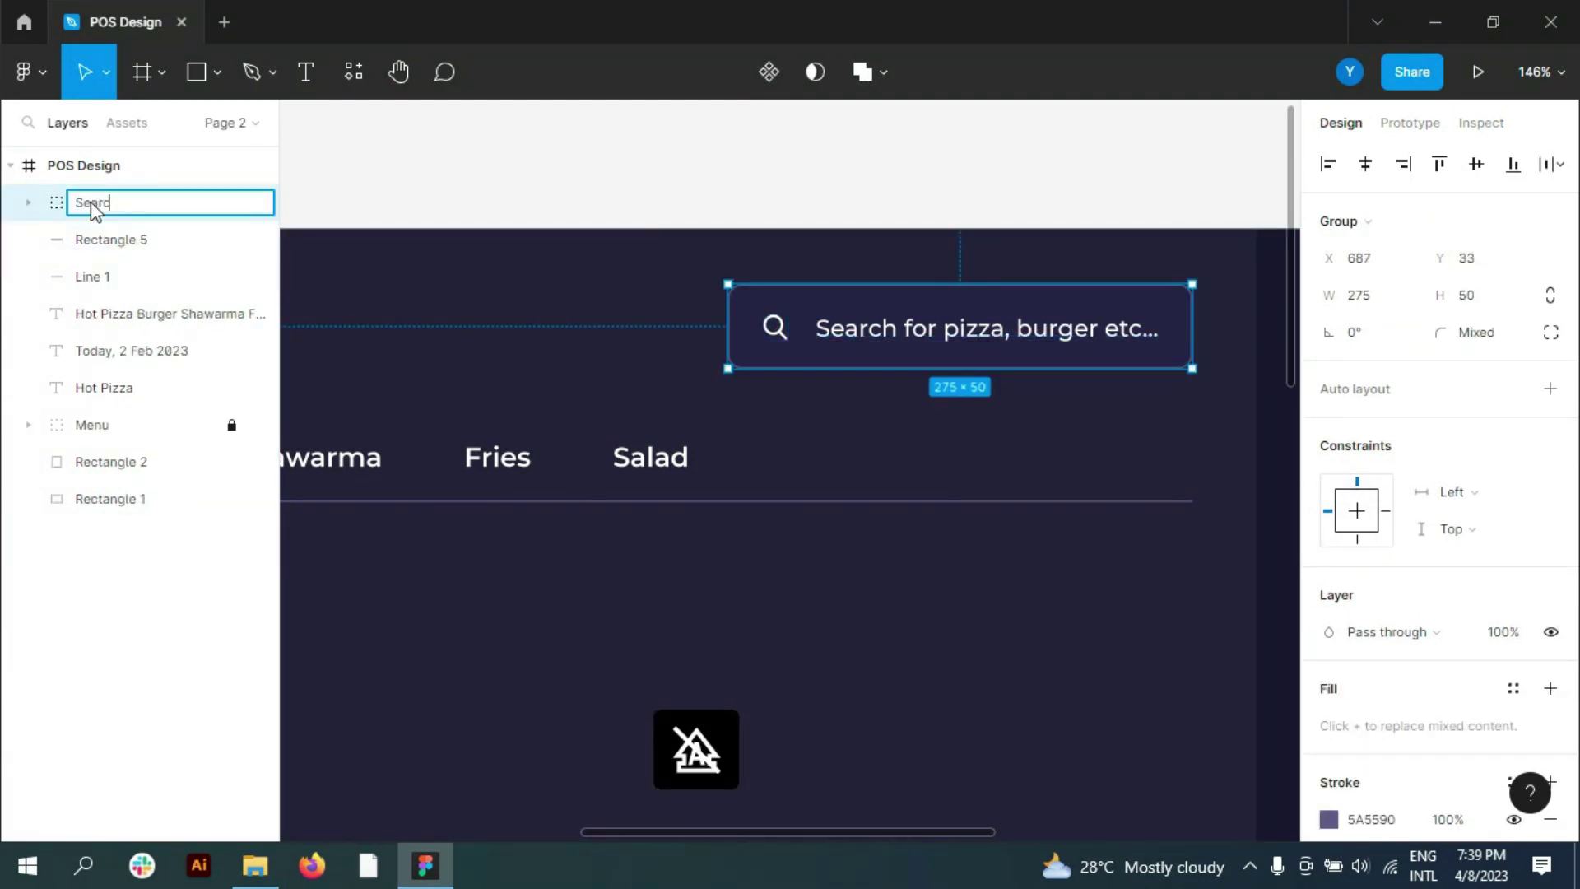
type("h")
left_click(995, 194)
key("shift+1")
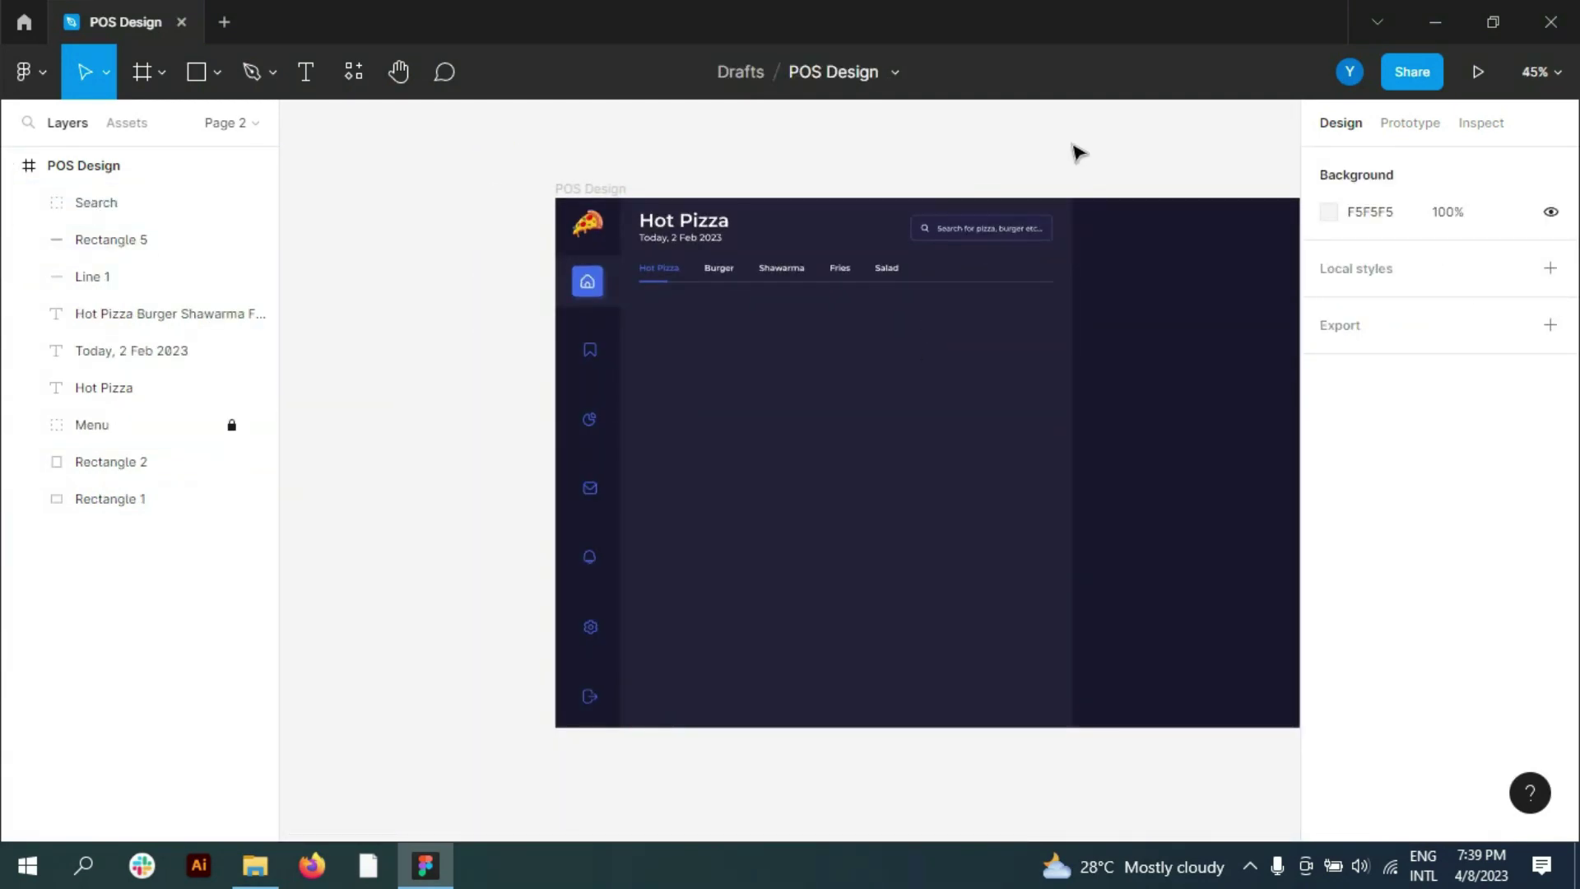
Step: Draw a rounded, button-sized rectangle 40 high below the search box for the size selector
scroll(1078, 151, "up", 3)
key("r")
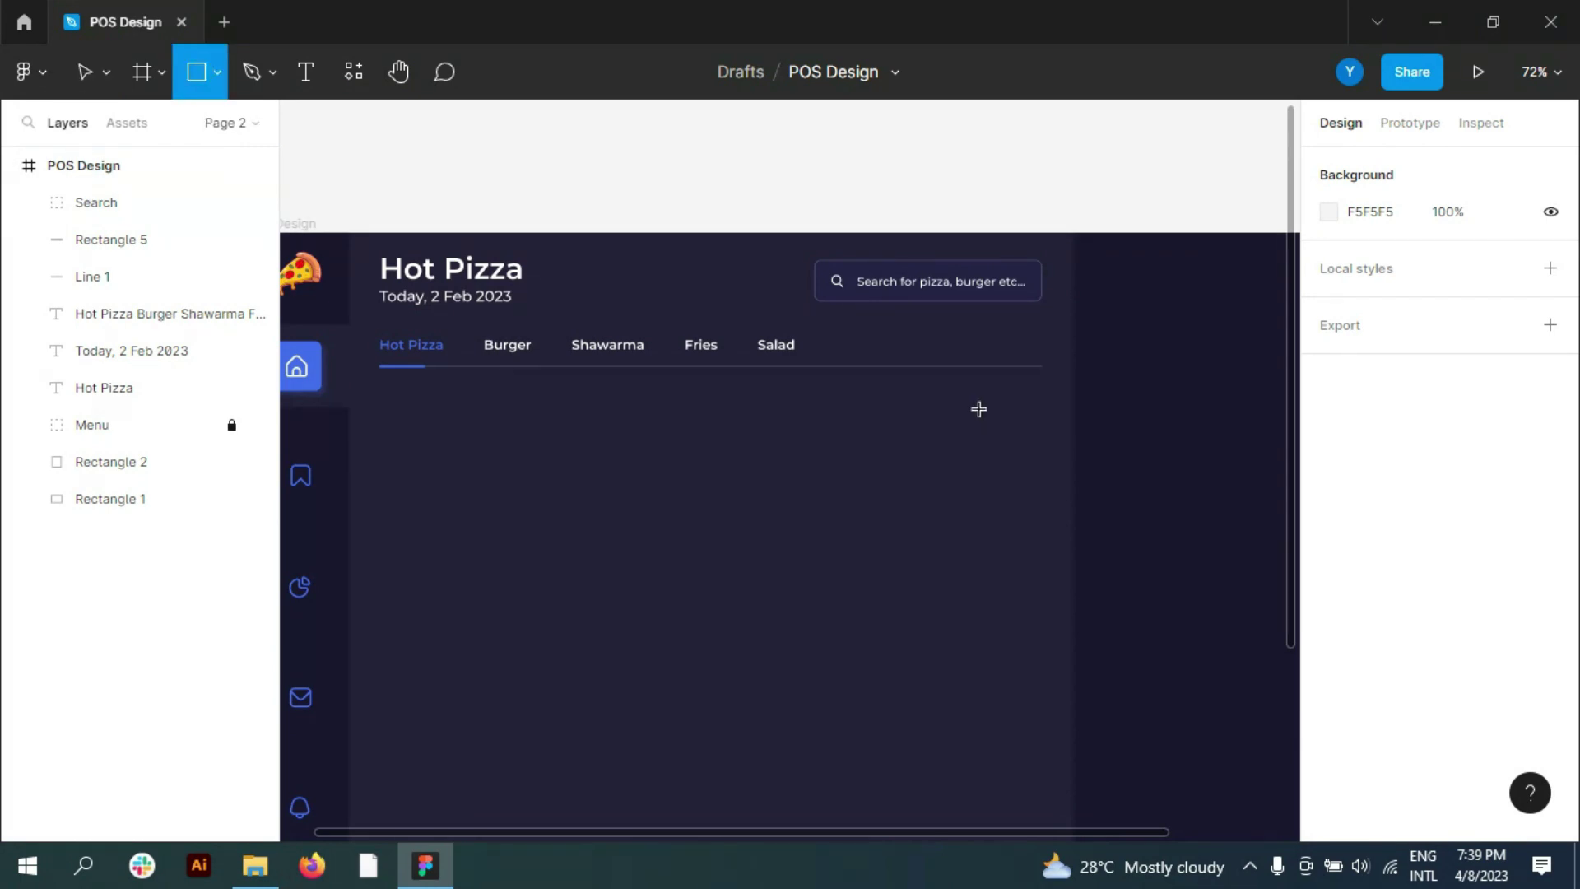
scroll(1047, 385, "up", 5)
left_click_drag(1037, 448, 805, 379)
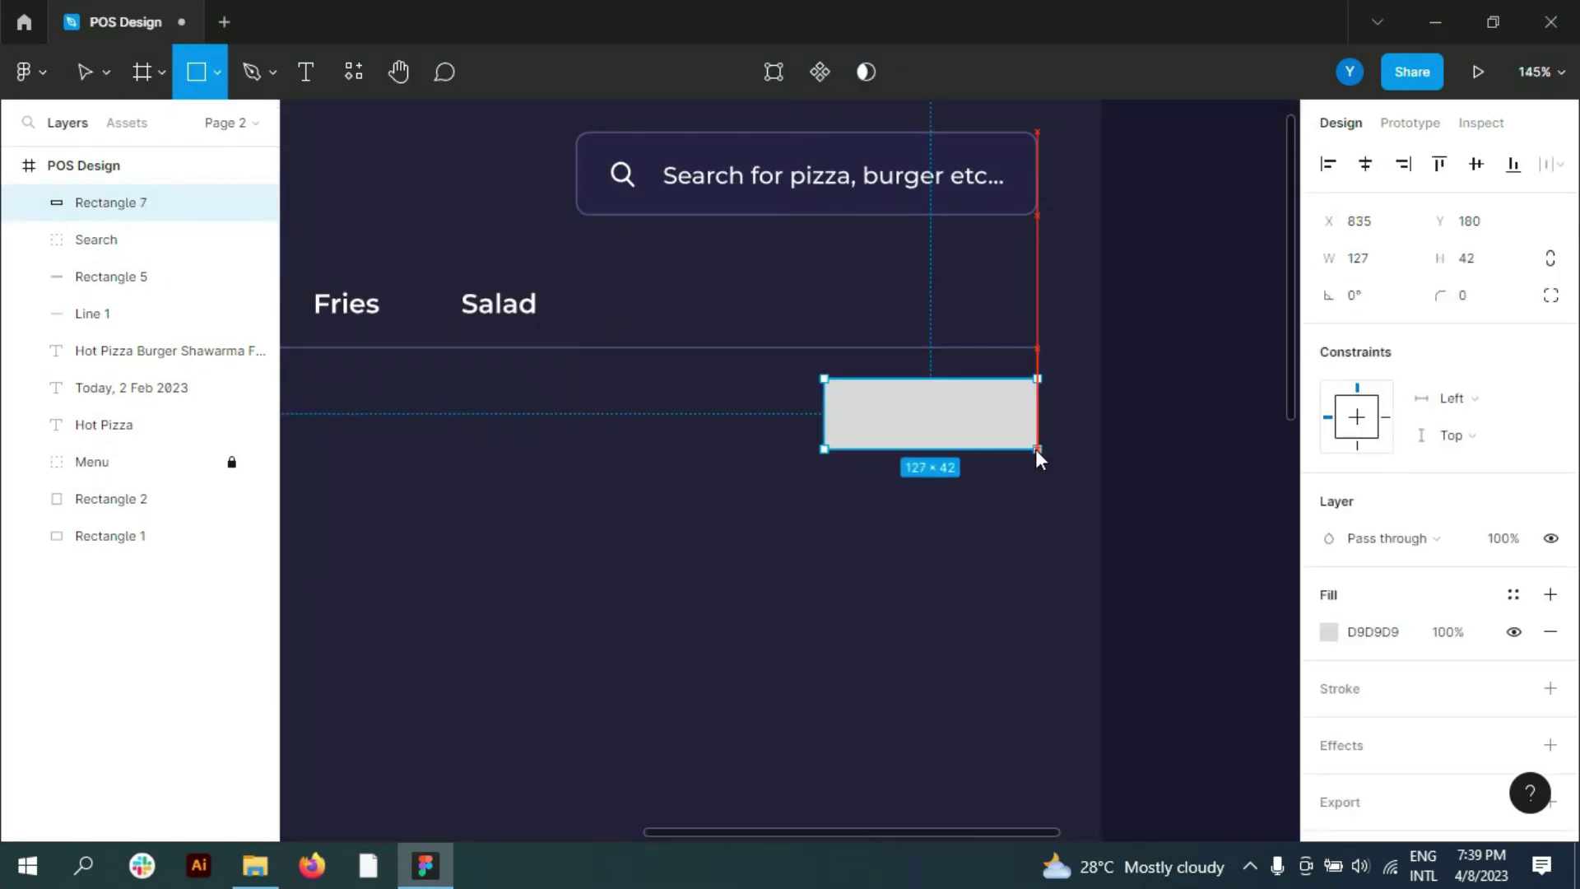
left_click(1365, 257)
key("Down")
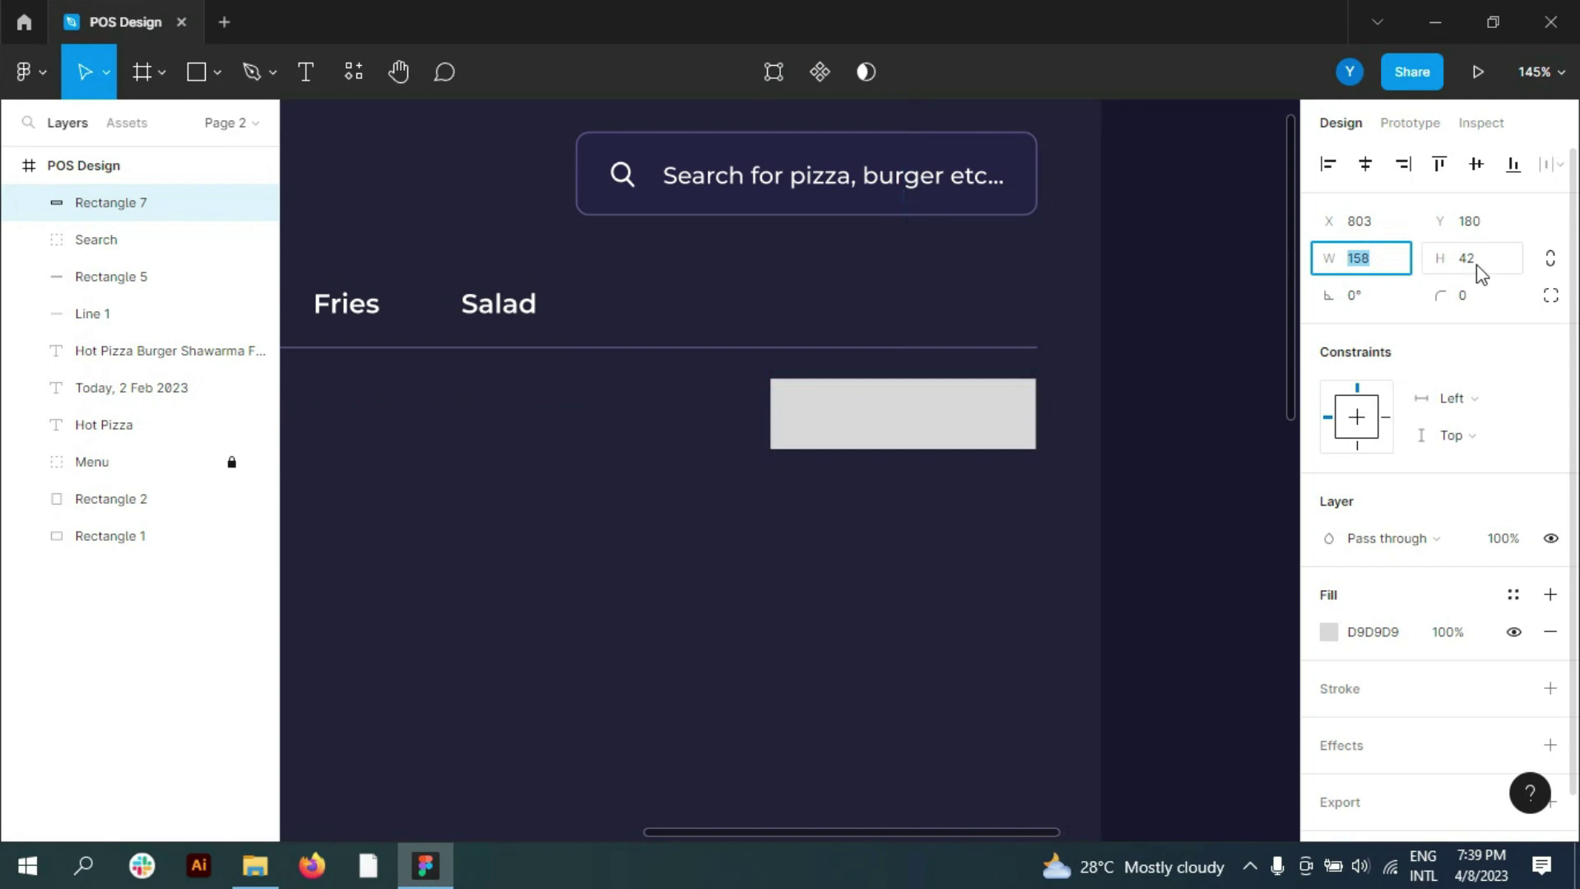
key("Down")
left_click(1486, 296)
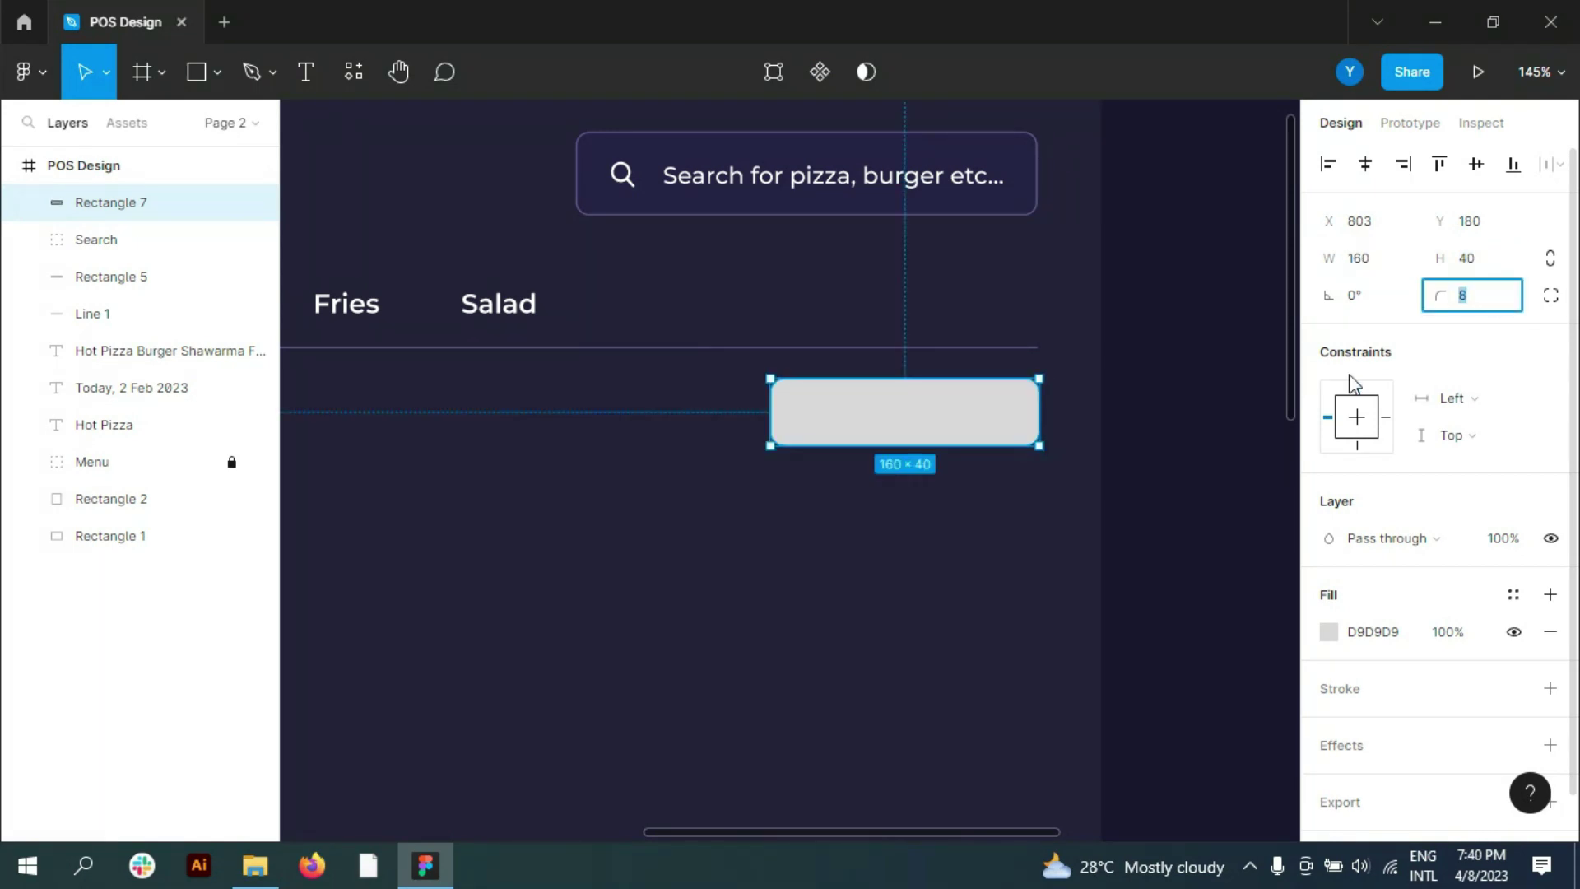
Step: Fill the selector rectangle dark purple 232149 and give it a purple outline
left_click(1329, 632)
left_click(1054, 575)
left_click(1069, 239)
left_click(1550, 687)
left_click(1326, 723)
left_click(1086, 726)
Step: Add the S M L letters as text and move them into the rounded box
left_click(306, 72)
left_click(782, 526)
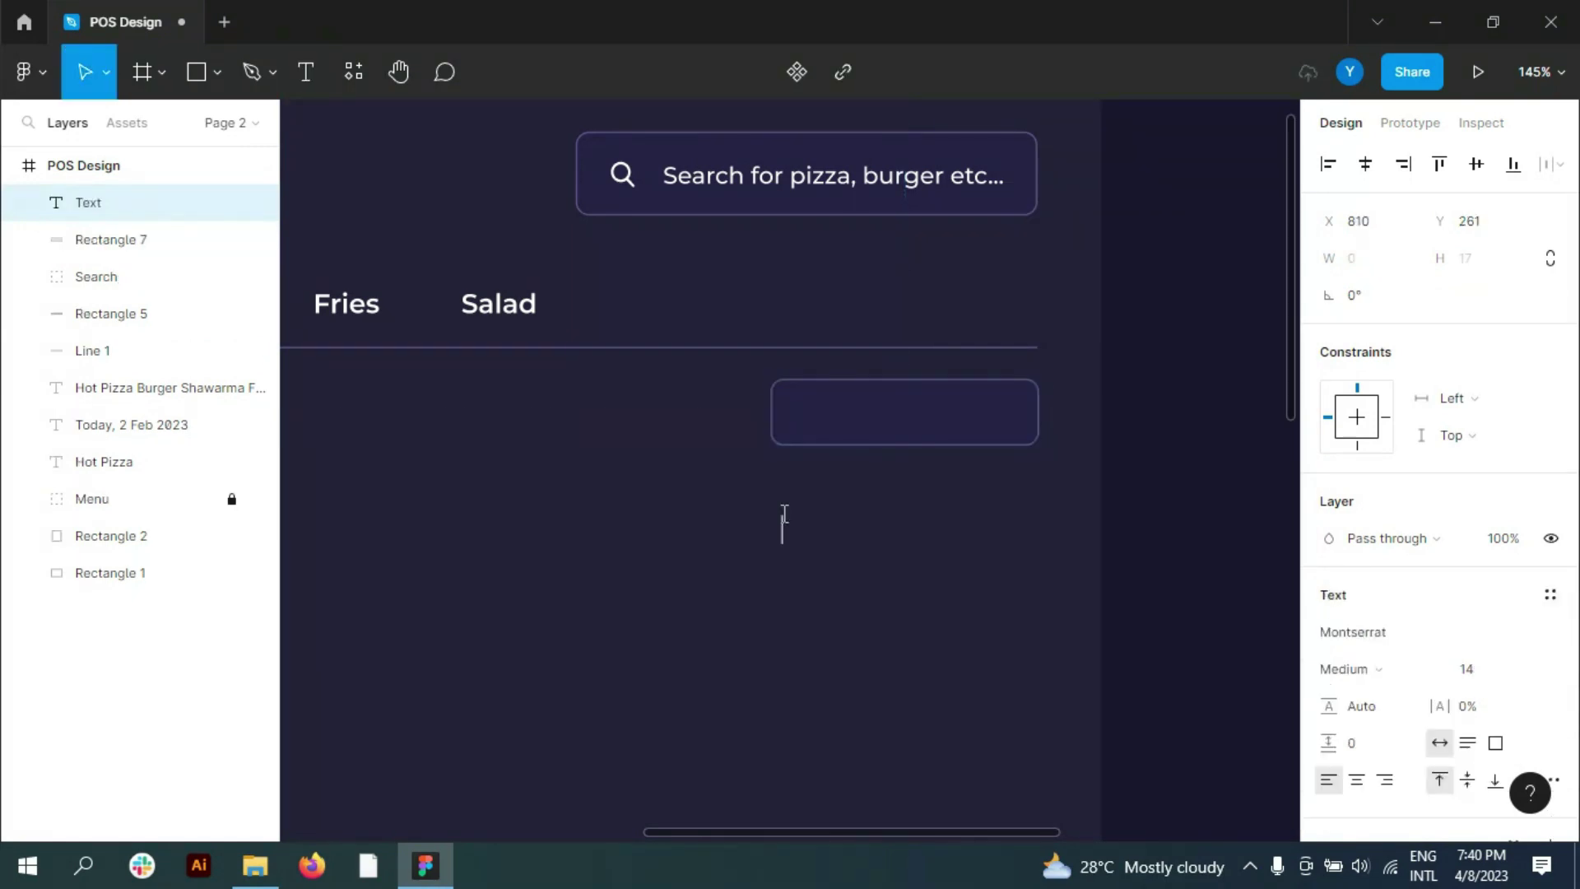
type("S   M   L")
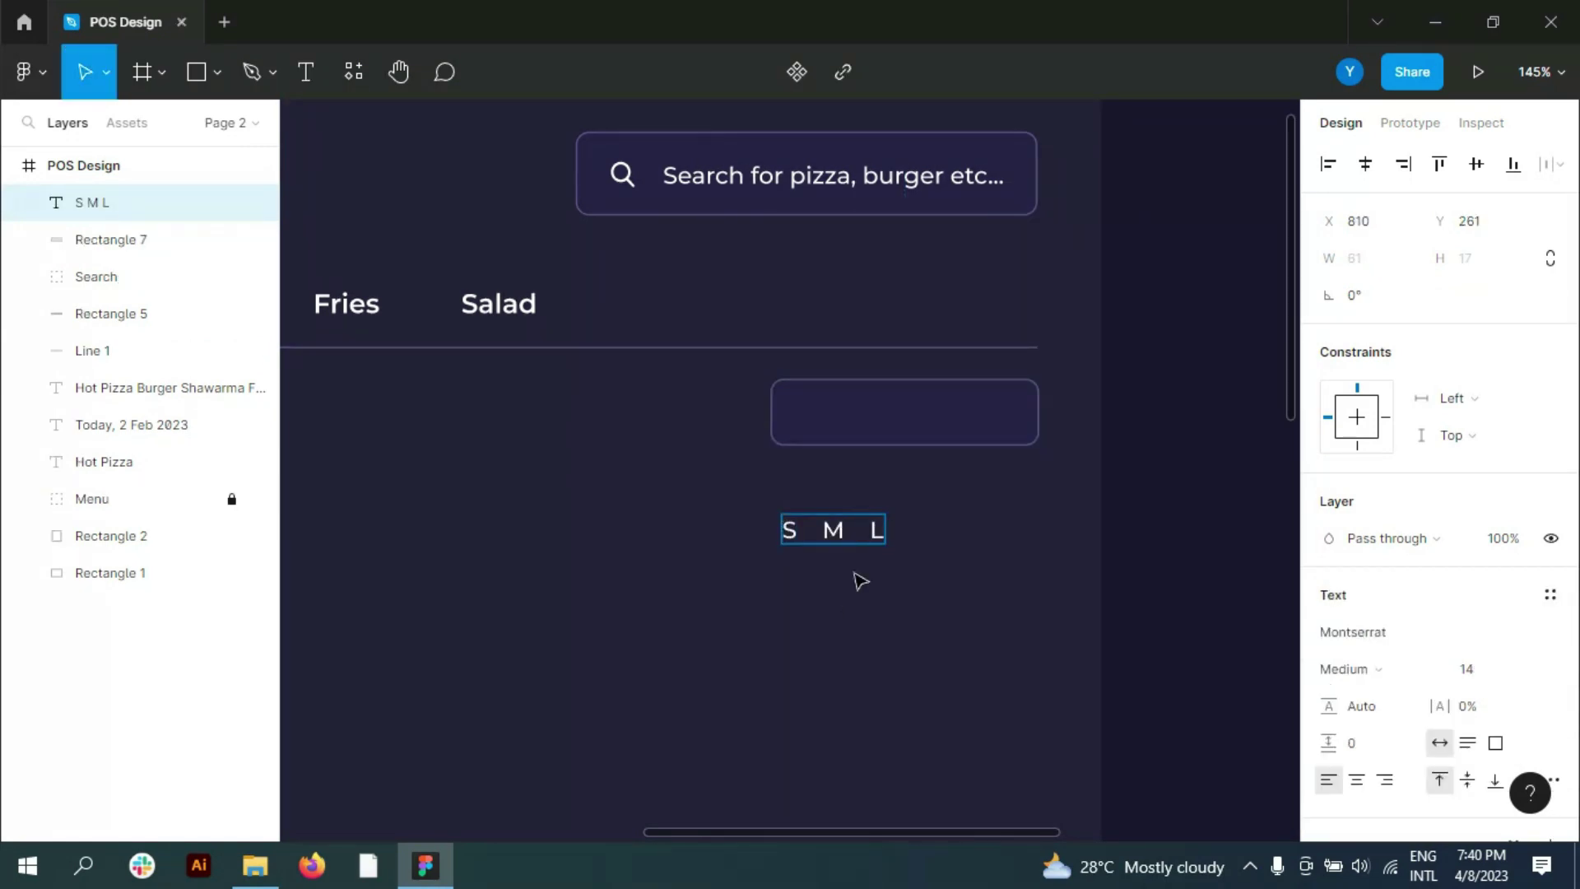
left_click_drag(839, 531, 873, 417)
key("t")
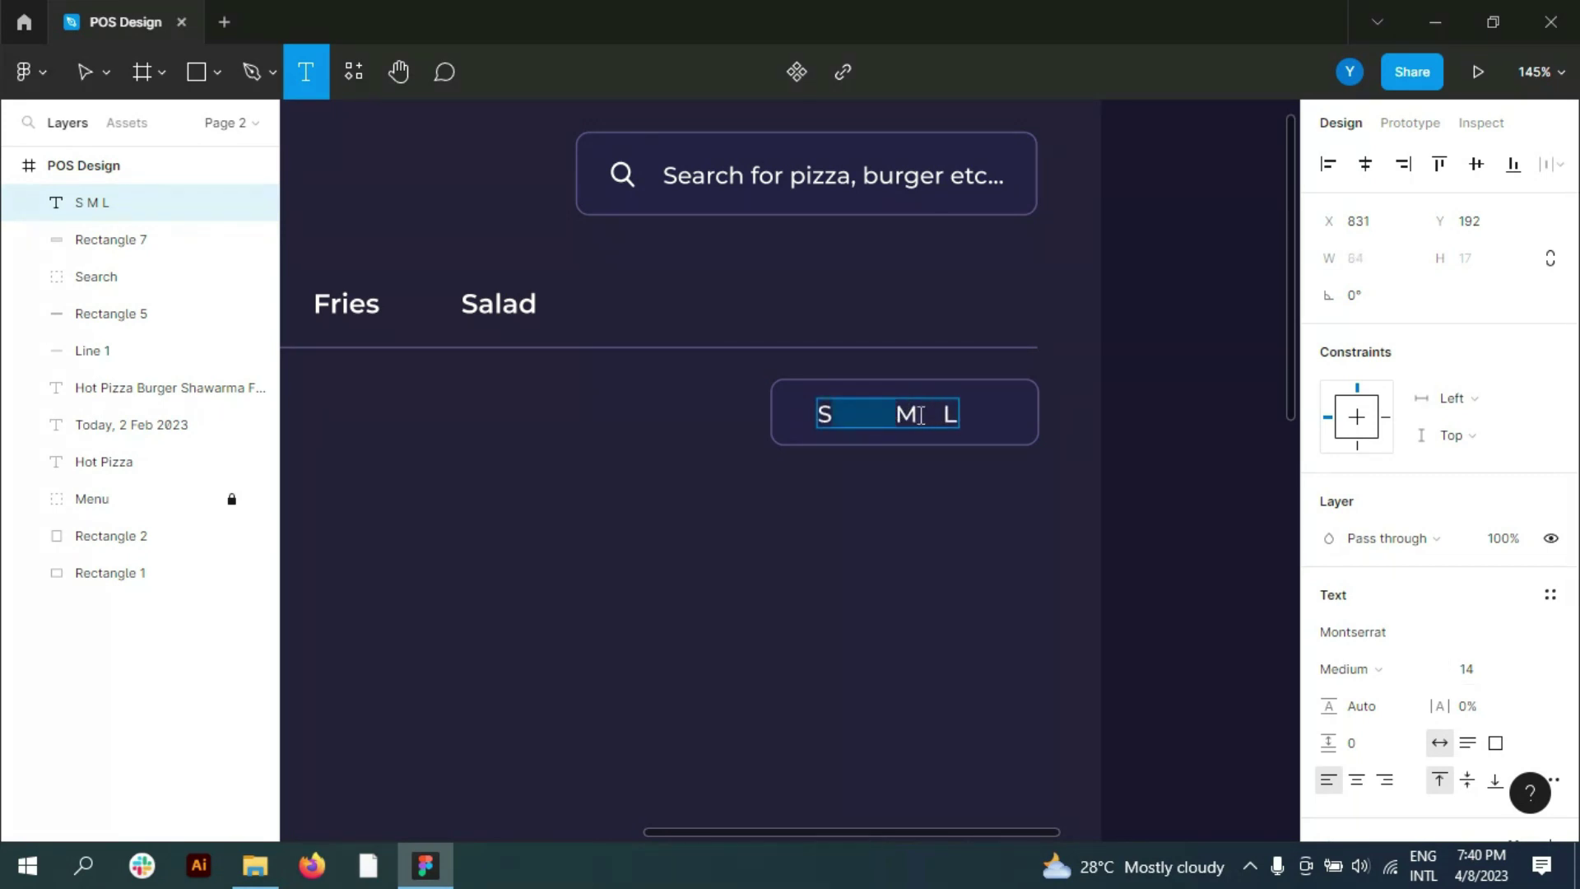
left_click_drag(916, 420, 914, 420)
left_click(197, 73)
Step: Duplicate the outline box, shrink it to 54×38 around S, and set its corners to 7 0 0 7
left_click(82, 79)
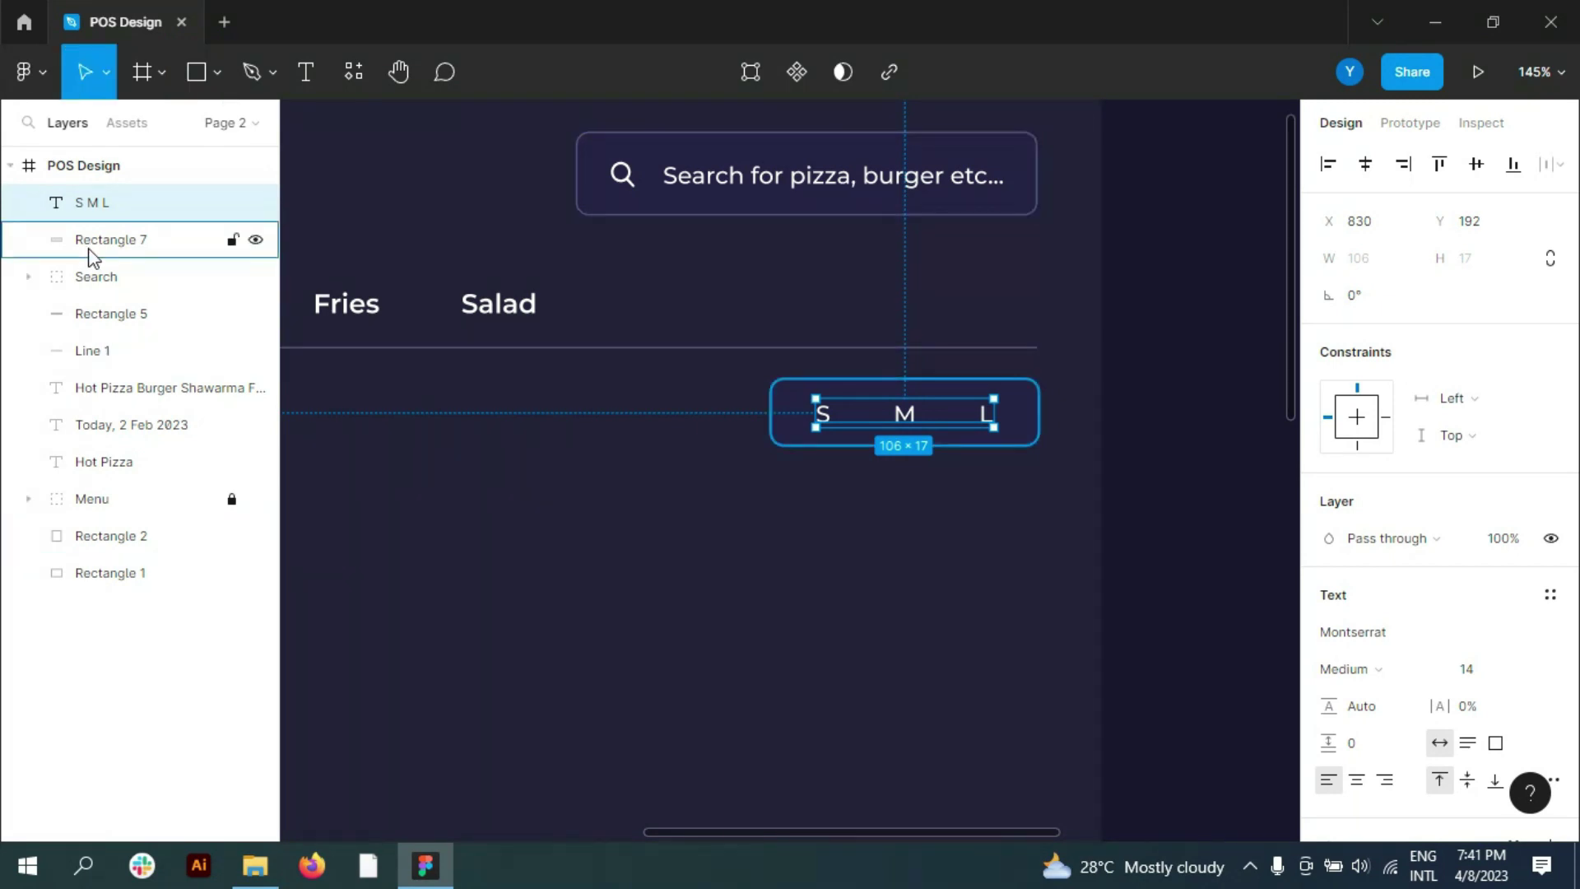
left_click(91, 243)
key("ctrl+d")
scroll(1046, 463, "up", 5)
left_click_drag(1046, 464, 586, 463)
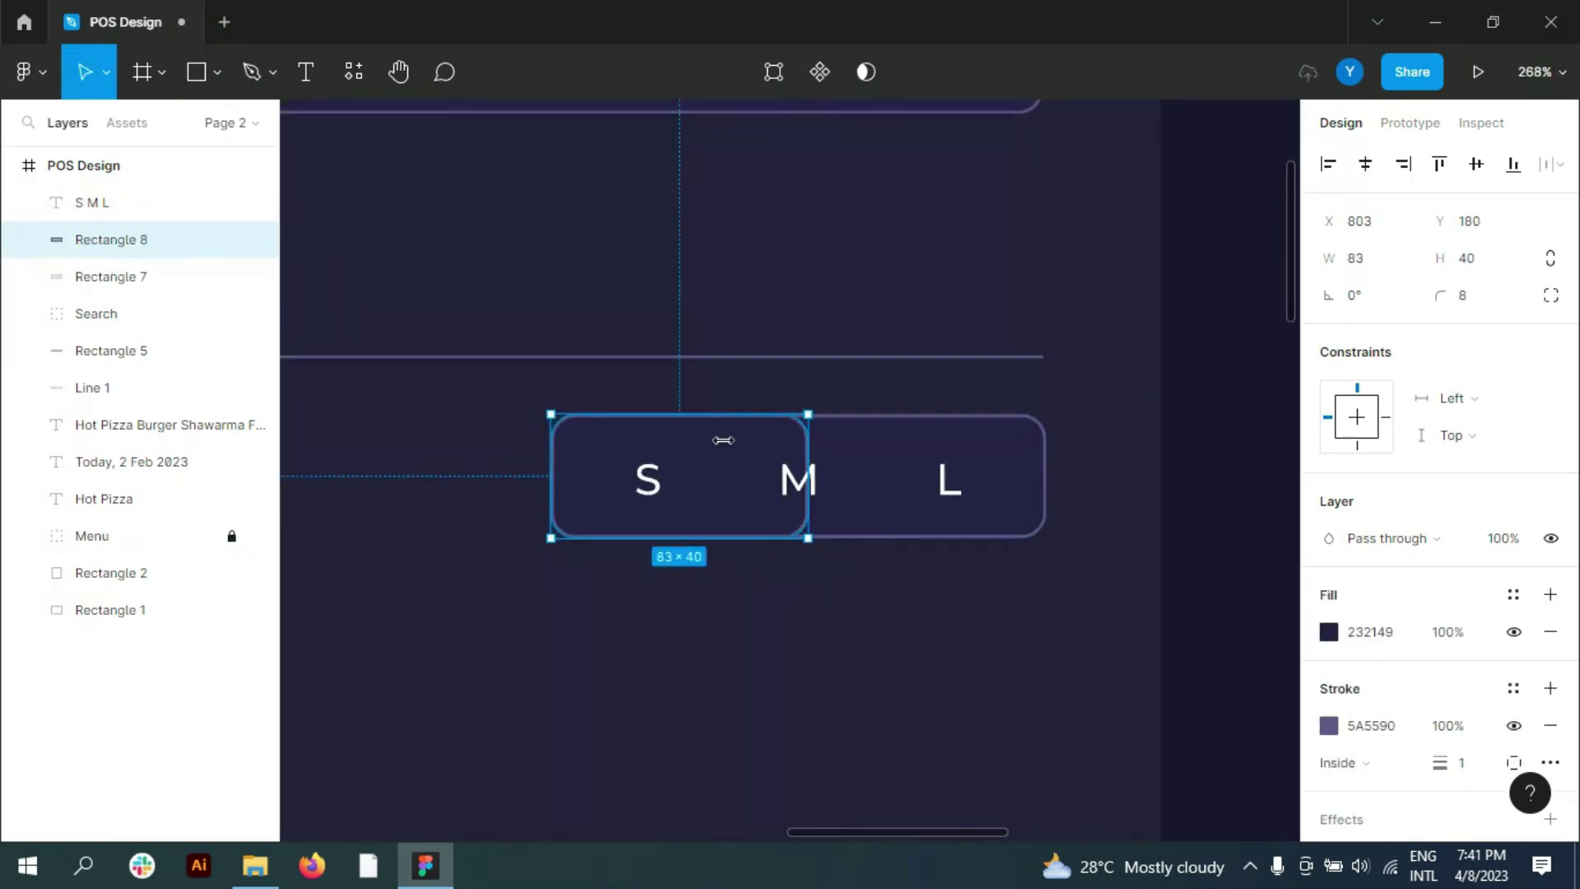
left_click(1551, 295)
left_click(1388, 332)
type("0")
key("Tab")
type("0")
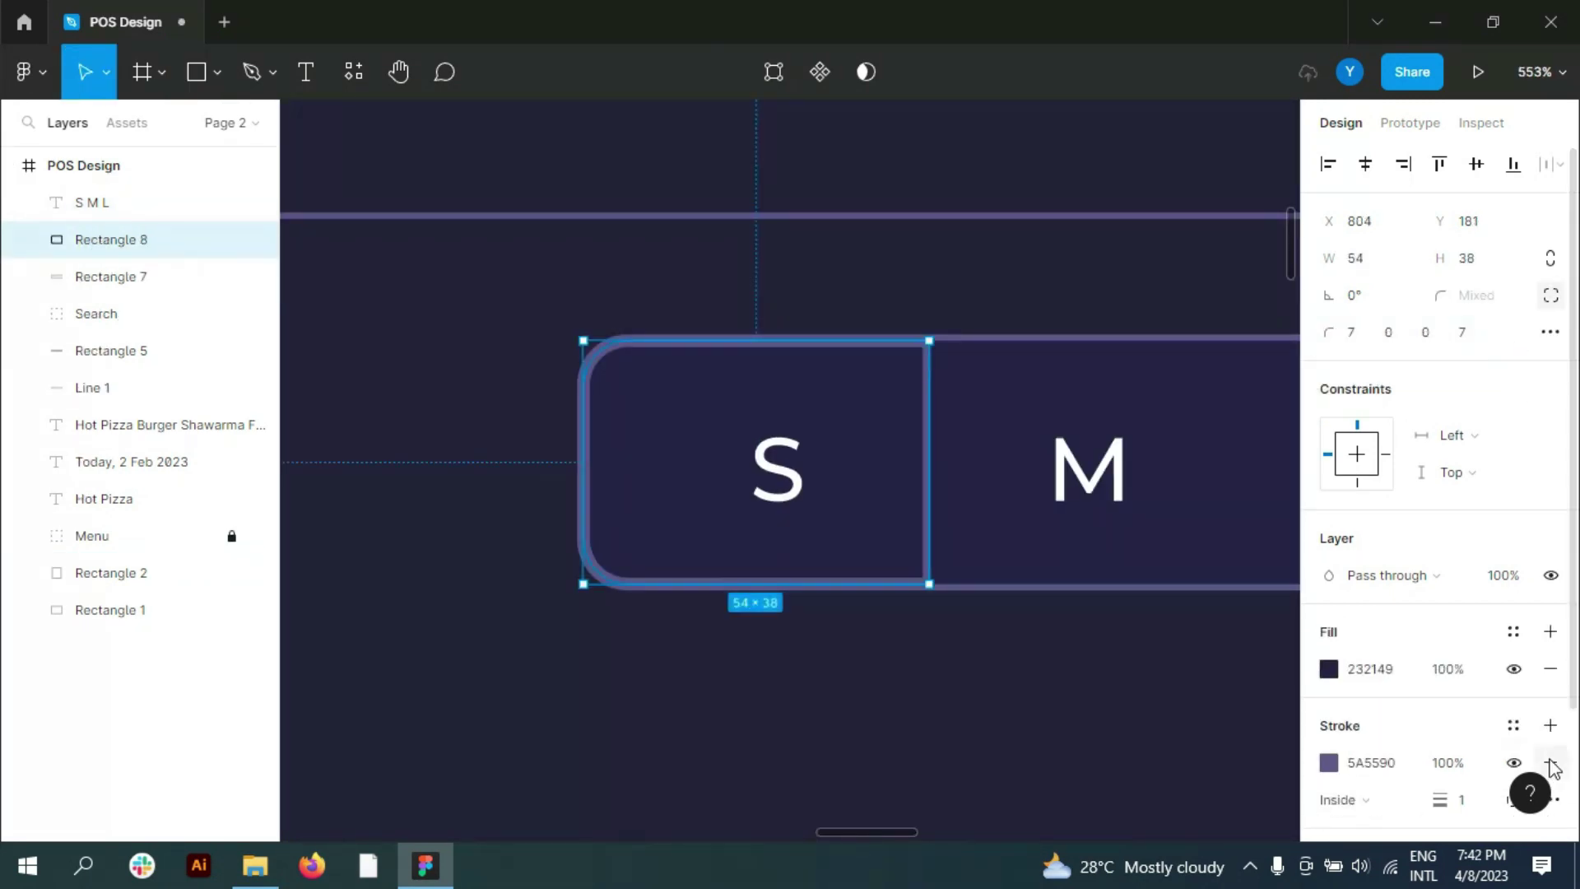
Step: Remove the S box's outline and fill it with blue 5568FE
left_click(1550, 762)
left_click(1328, 668)
left_click(1086, 719)
left_click(733, 526)
Step: Make the S M L text SemiBold and centre it over the selector
scroll(735, 527, "down", 5)
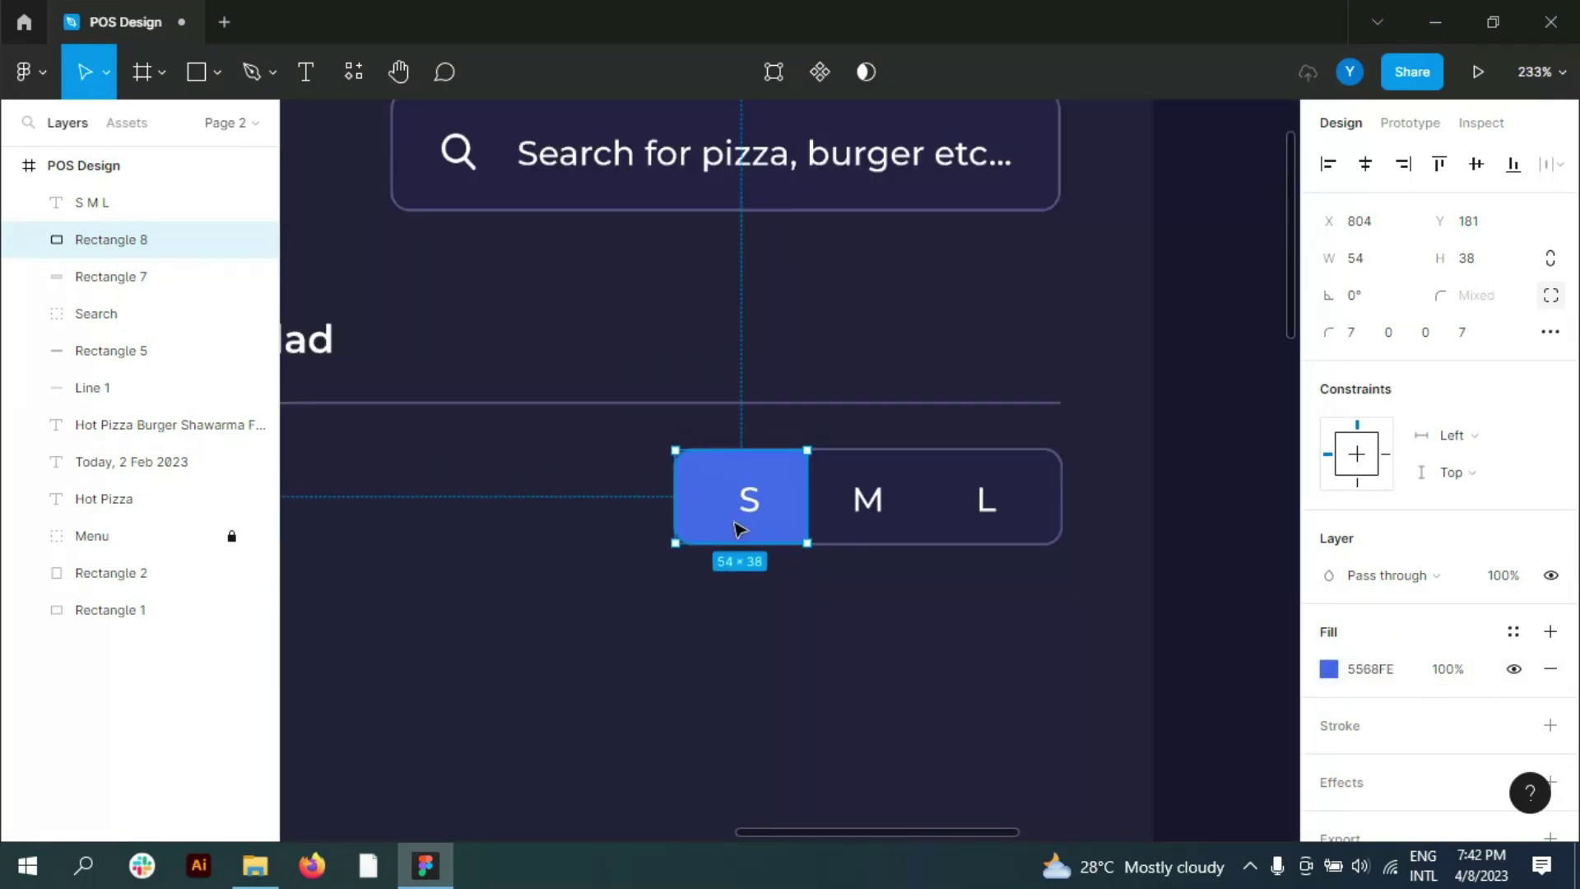
scroll(734, 527, "down", 5)
left_click(742, 508)
left_click(1526, 668)
key("Escape")
left_click(1438, 668)
left_click(1399, 696)
scroll(823, 510, "up", 5)
left_click_drag(878, 529, 885, 526)
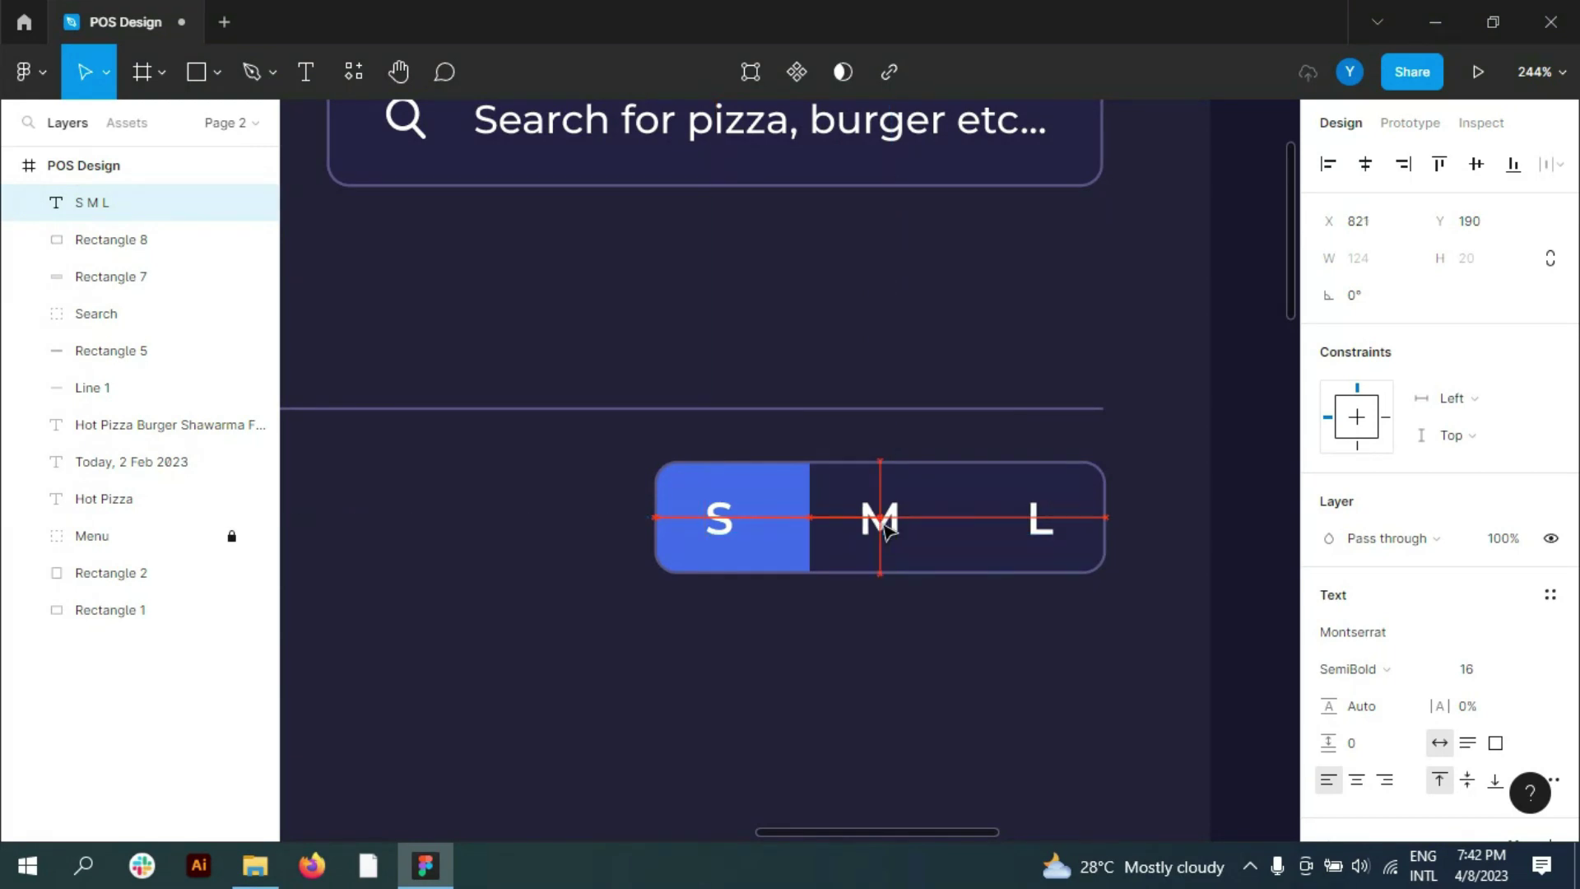
Step: Check the blue S highlight and the selector's placement within the whole dashboard frame
left_click(777, 571)
scroll(778, 543, "down", 10)
key("Escape")
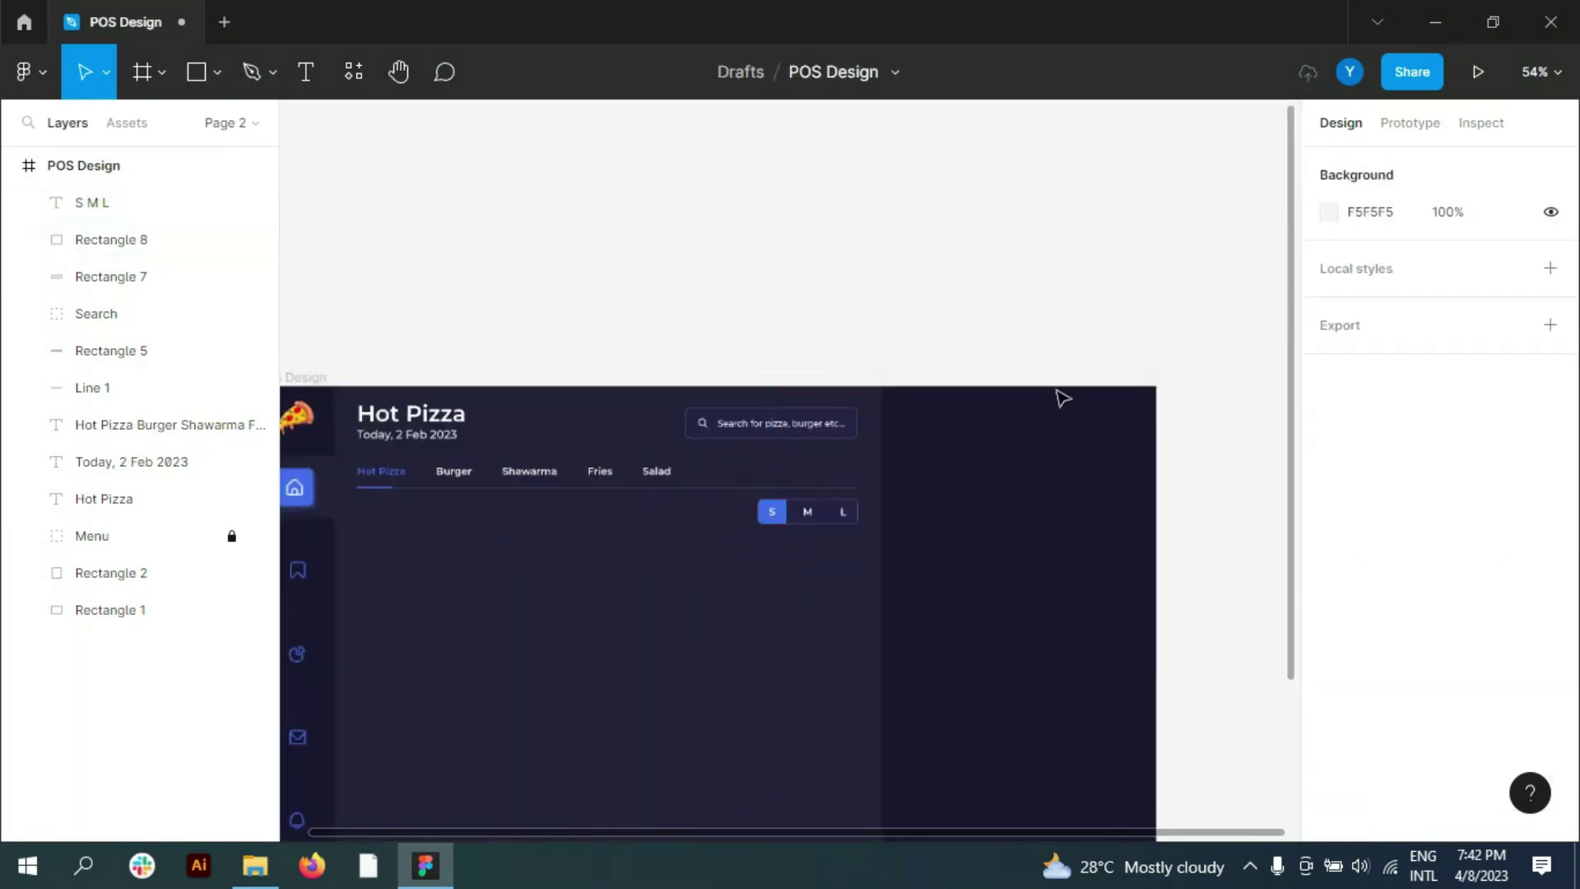
scroll(1044, 448, "up", 5)
scroll(1015, 349, "up", 3)
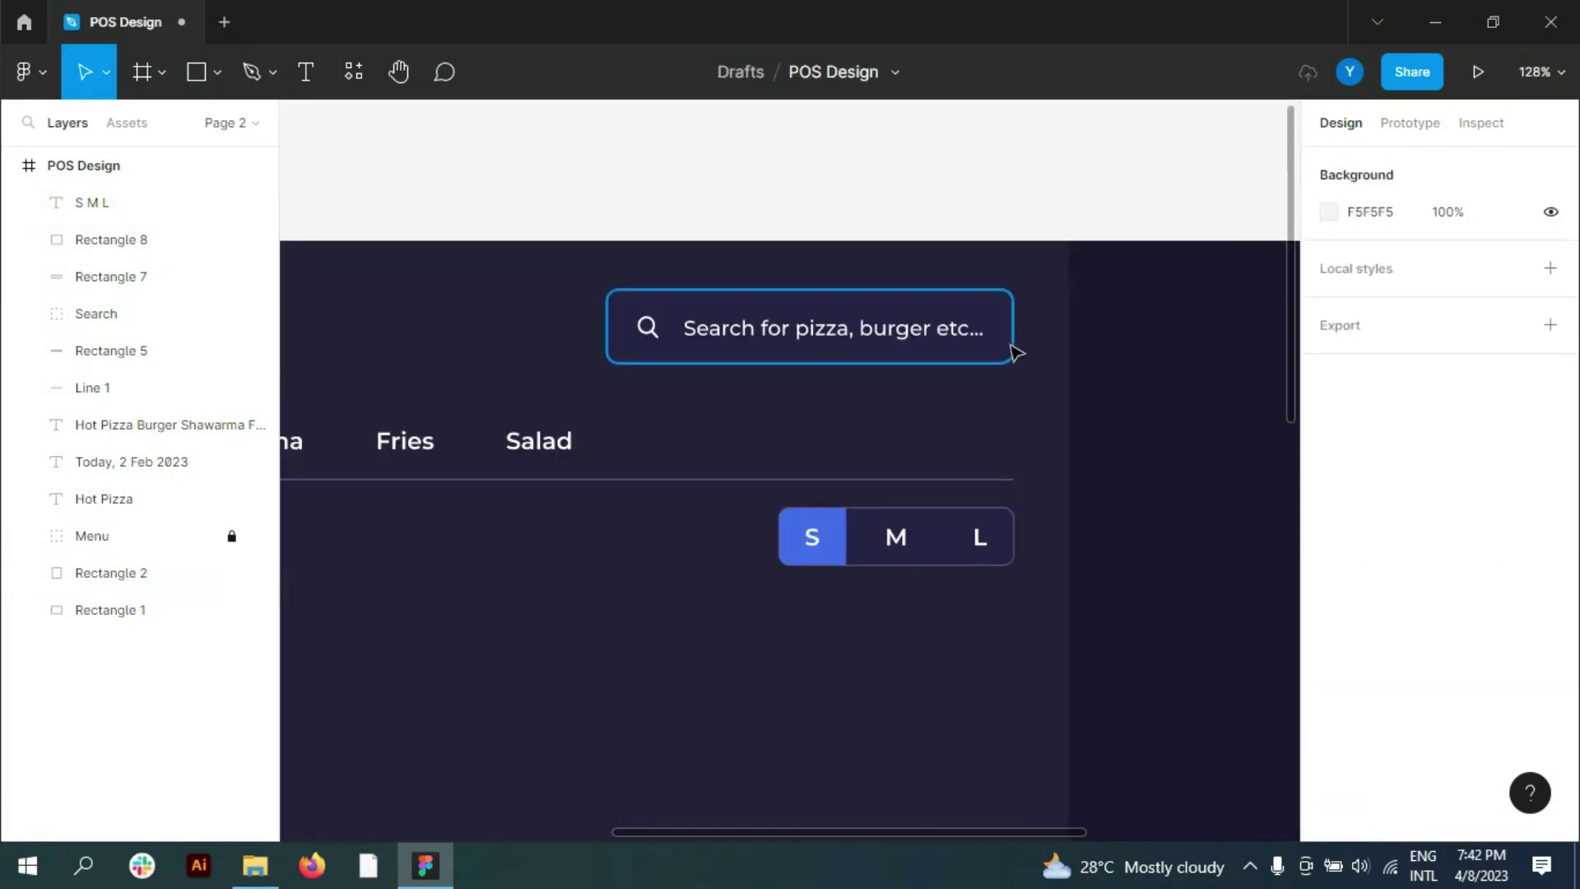
scroll(1016, 349, "down", 5)
left_click(1000, 342, "ctrl")
key("Escape")
Step: Add a 'Choose Pizza' heading at size 24, left-aligned under the category tabs
key("t")
scroll(546, 449, "up", 3)
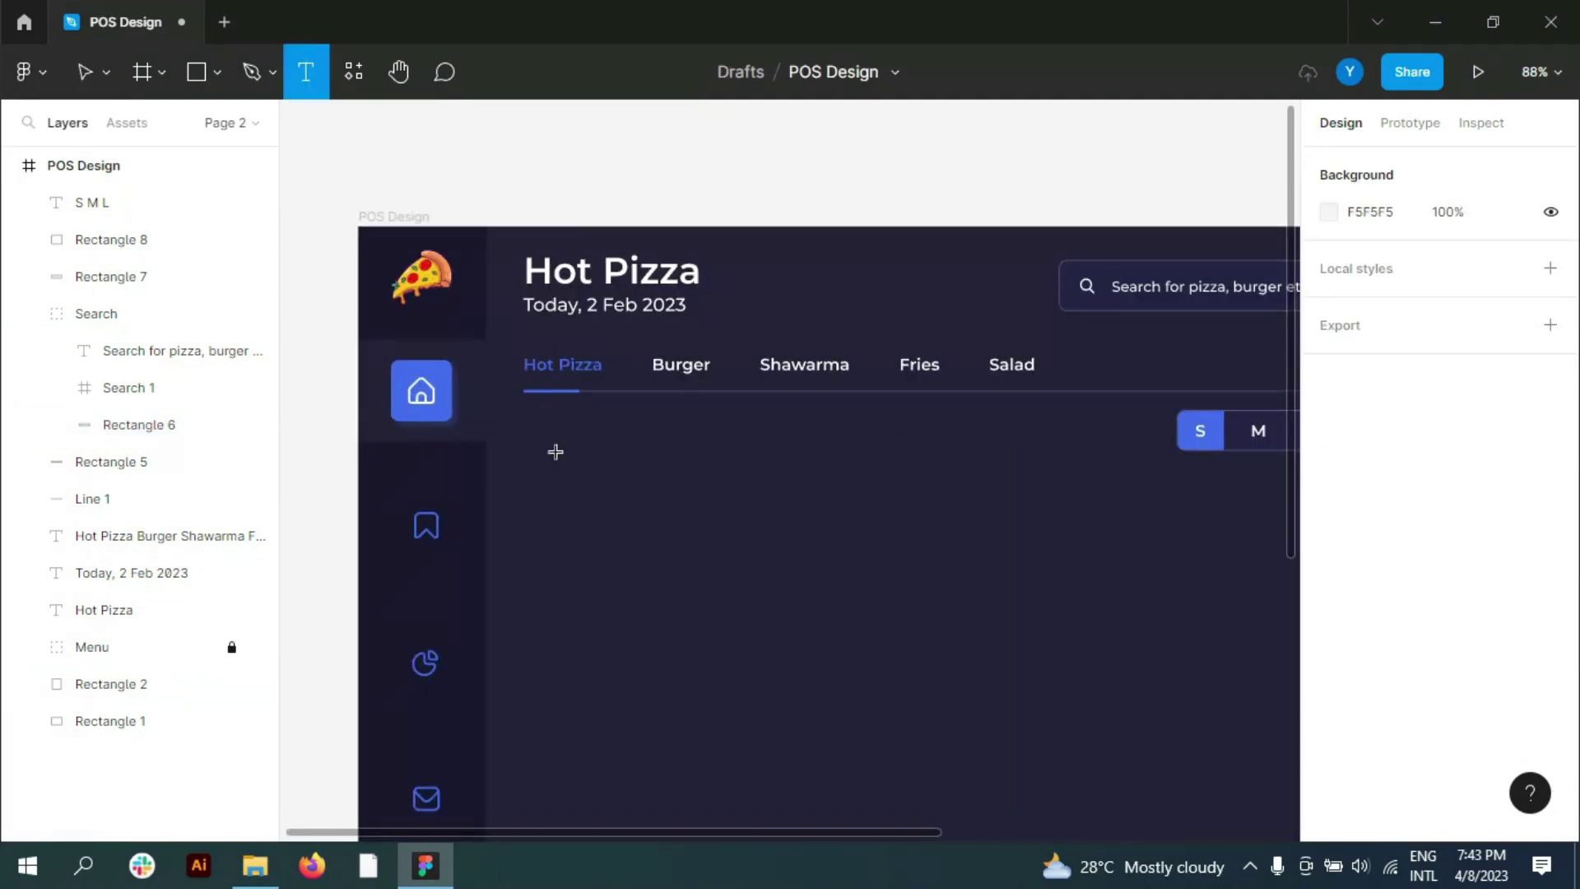
left_click(547, 448)
type("Choose Pizza")
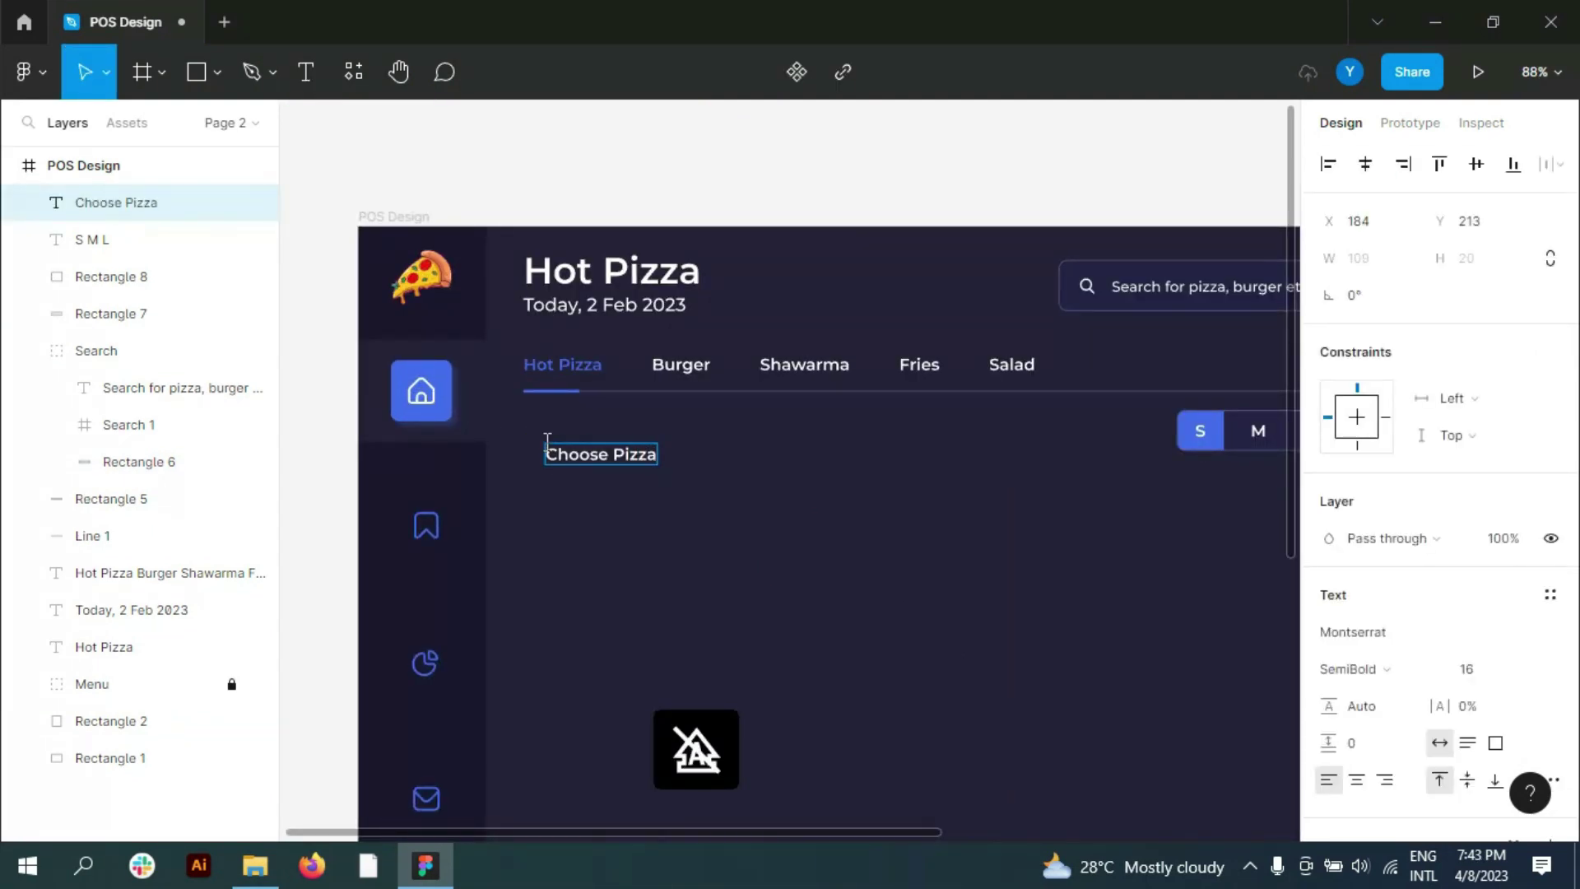
key("ctrl+a")
left_click(1469, 668)
left_click(1481, 614)
left_click(613, 463)
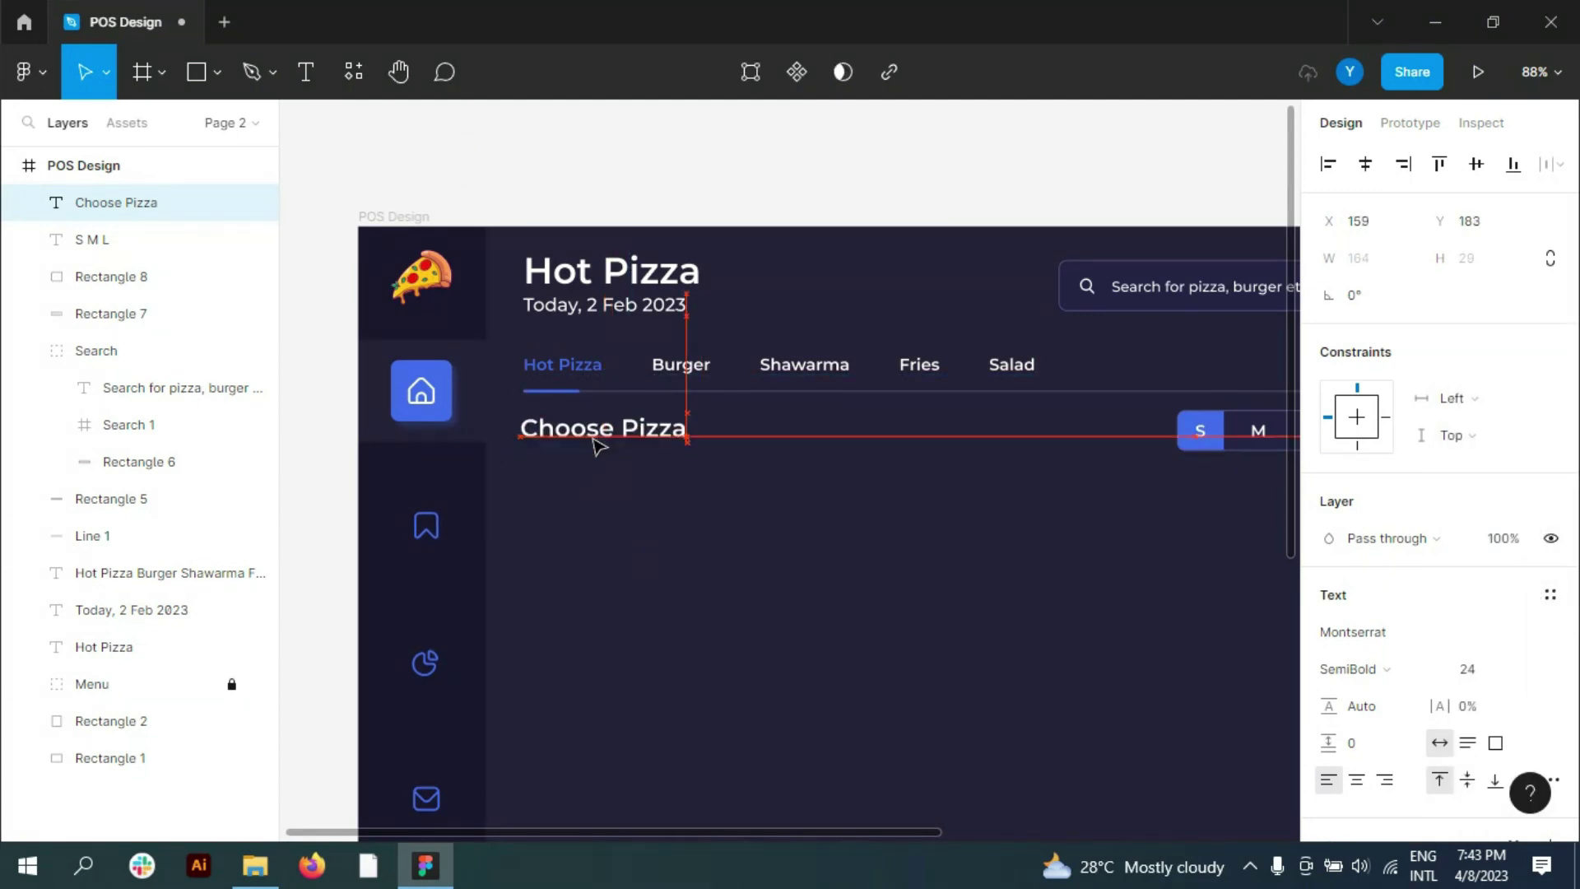
left_click_drag(612, 463, 590, 441)
Step: Group the S M L text, blue highlight and outline into one Size group
left_click(97, 243)
left_click(107, 276, "shift")
left_click(120, 312, "shift")
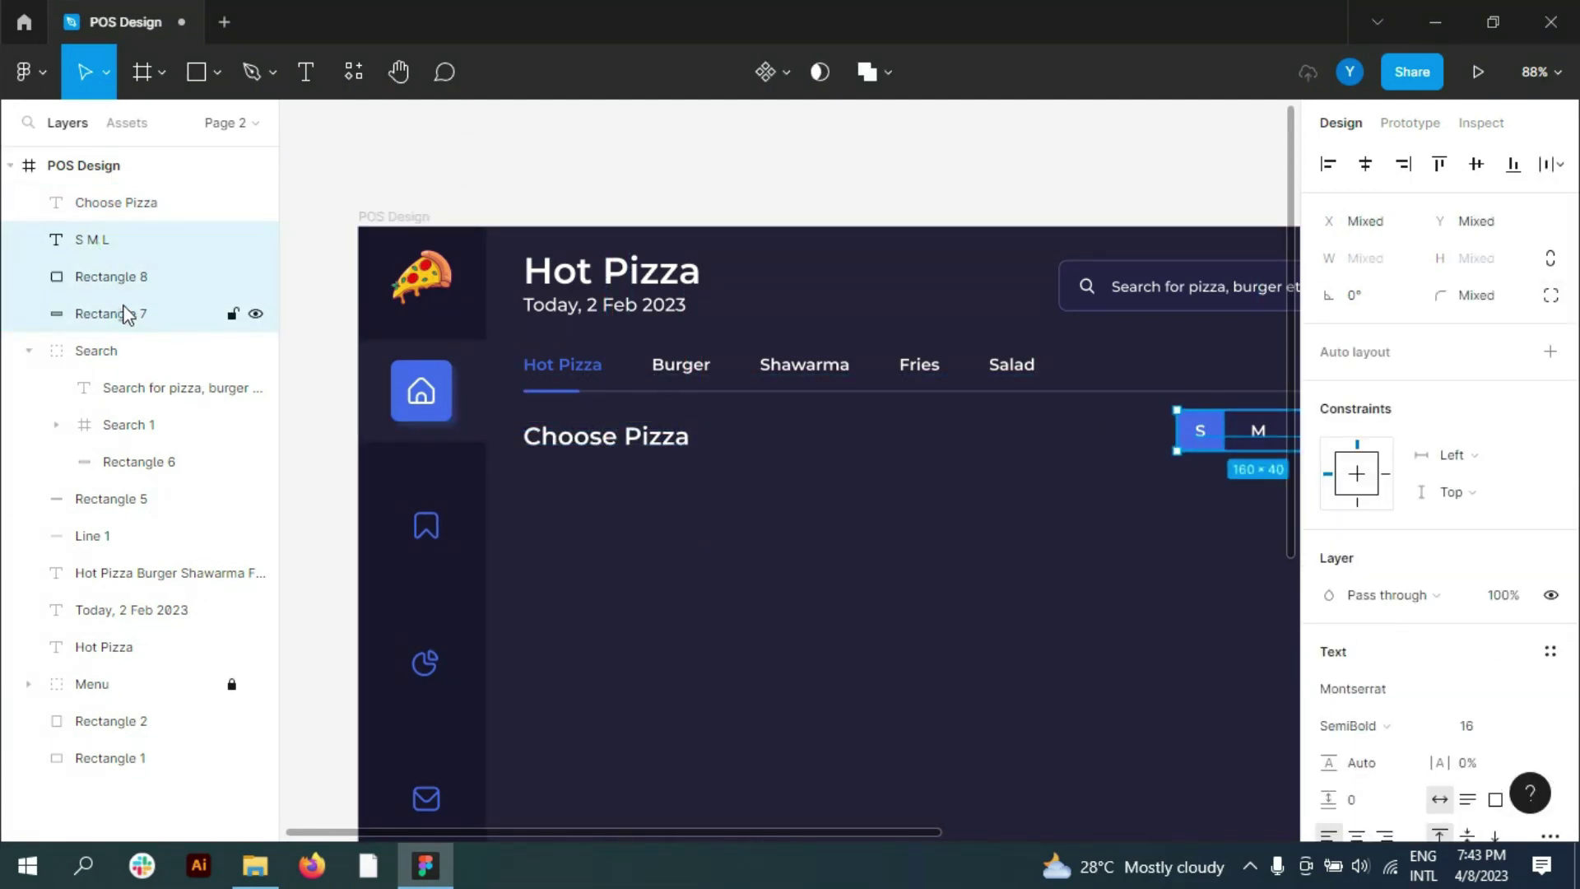
key("ctrl+g")
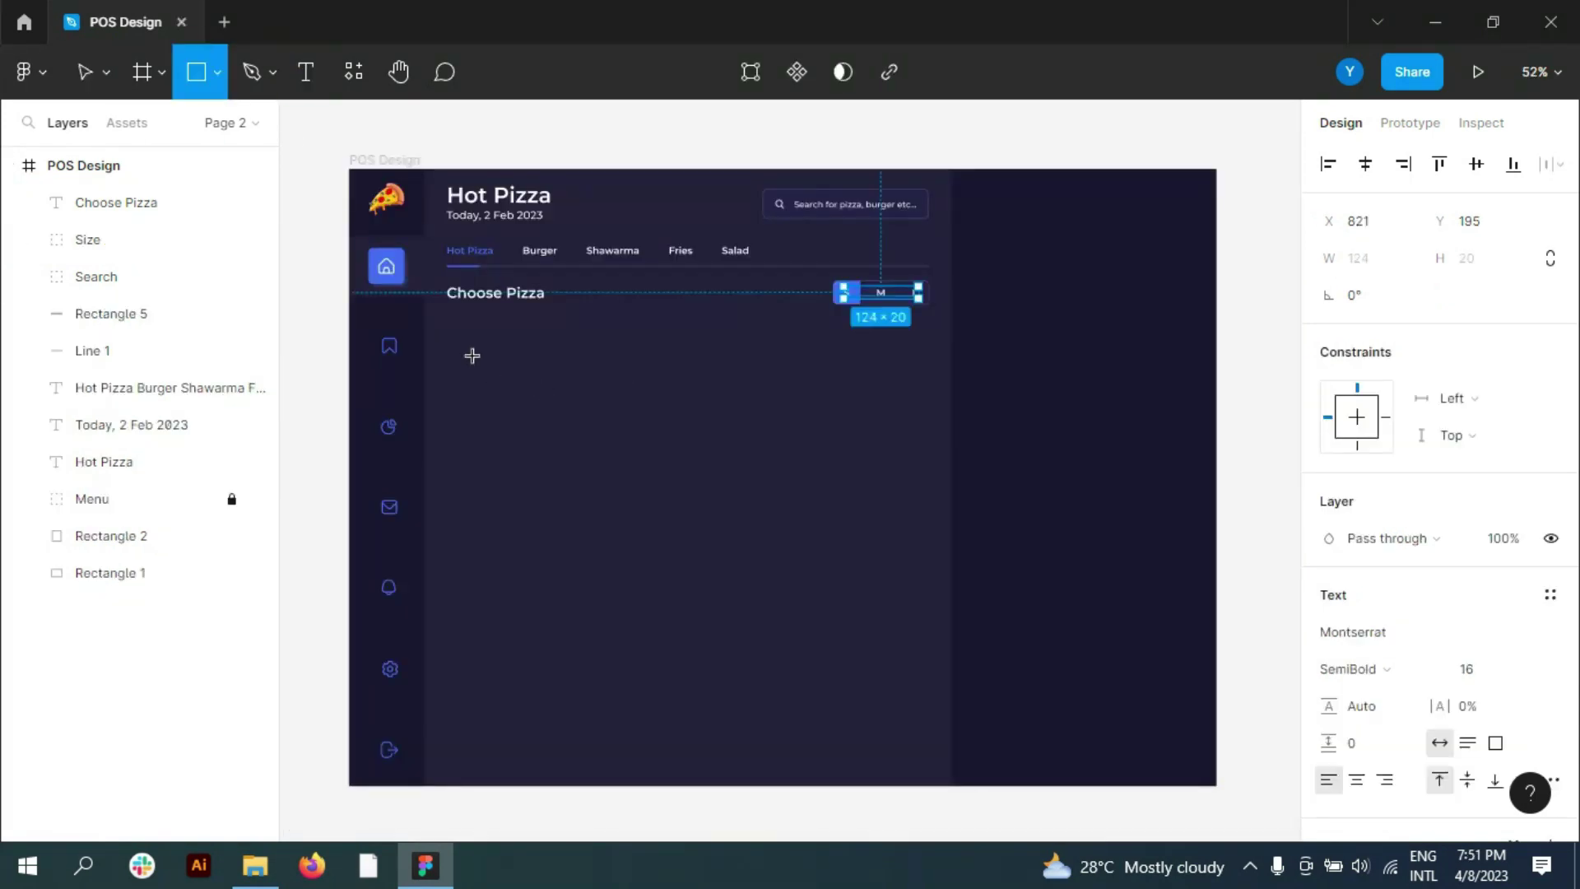
Step: Make the card 290 high with corner radius 2 and the dashboard's dark background fill
left_click(1471, 257)
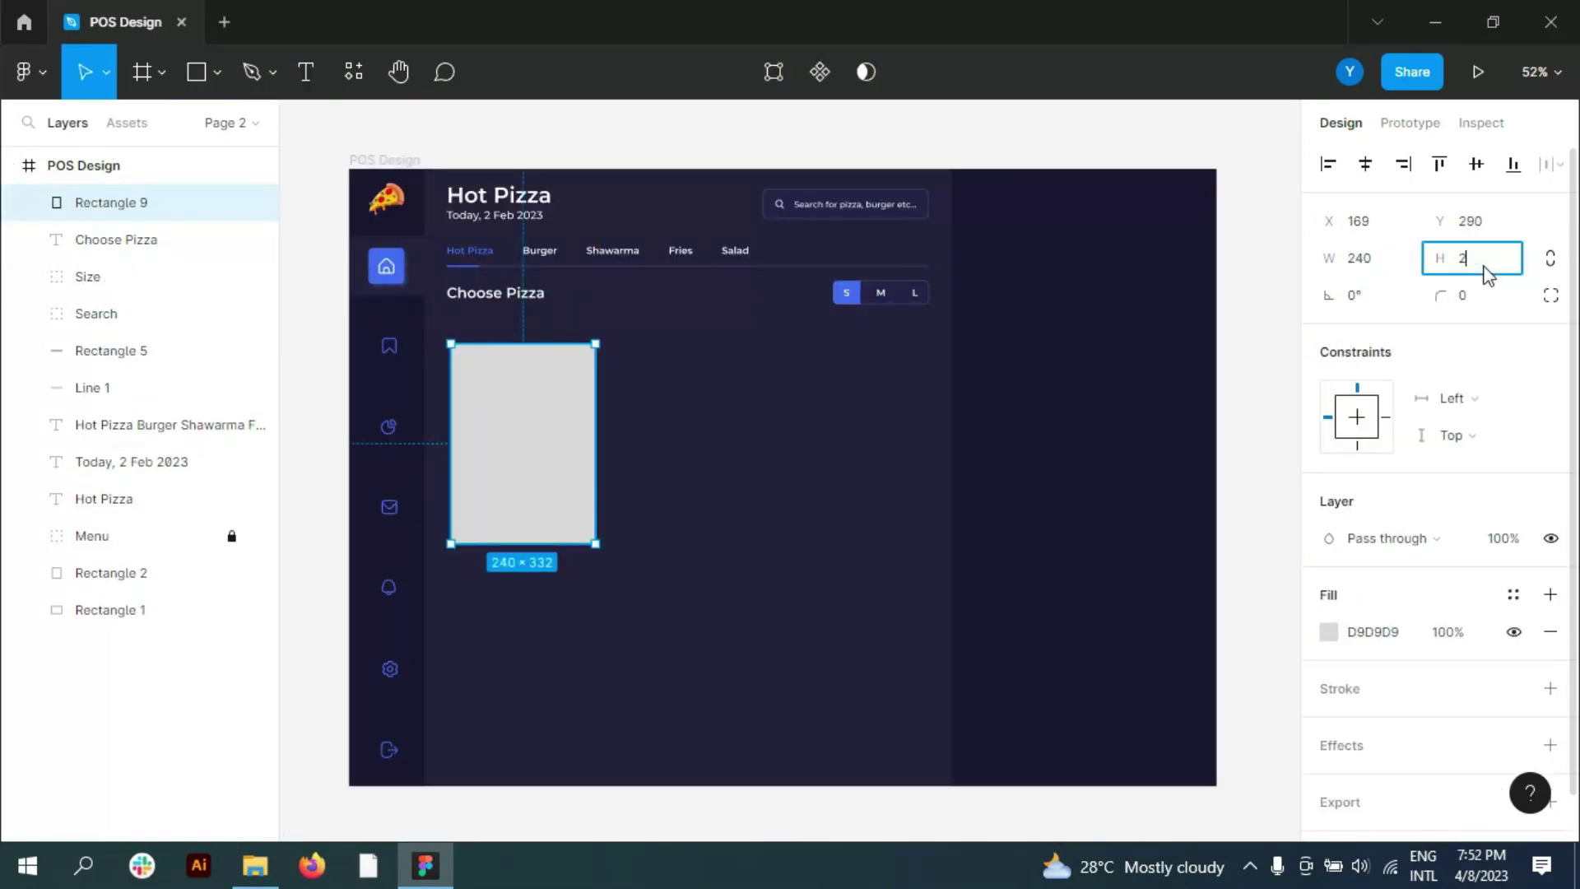
type("290")
key("Return")
left_click(1477, 295)
type("2")
left_click(1328, 631)
left_click(1056, 584)
left_click(1192, 198)
key("Escape")
Step: Place the pizza PNG at 180 wide, centred over the top of the card
left_click(255, 864)
left_click_drag(1251, 159, 665, 510)
left_click(1496, 265)
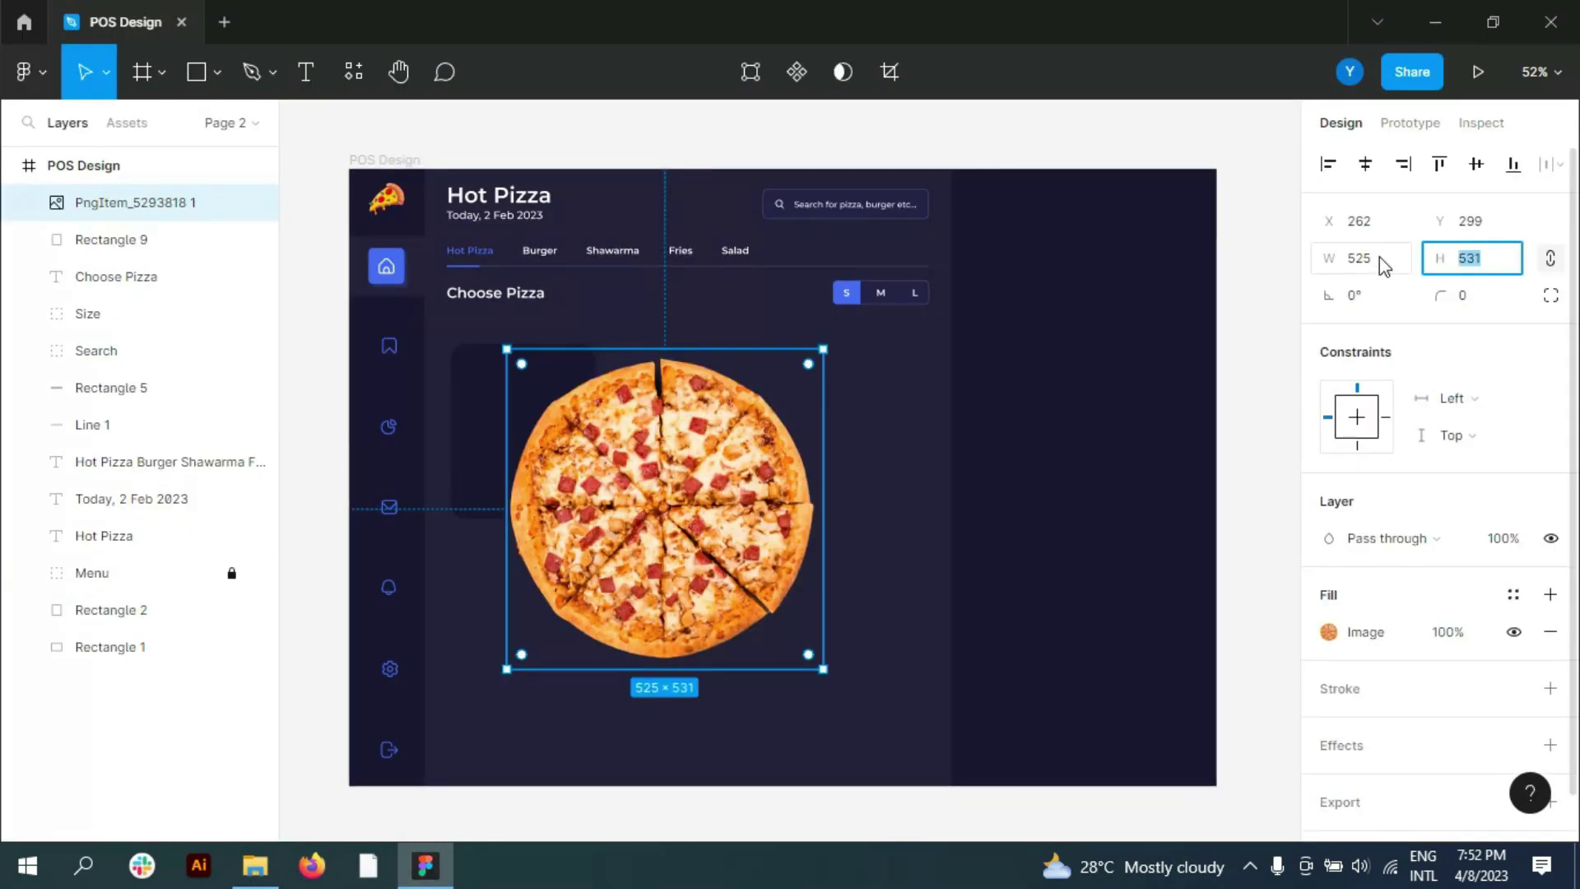
key("Return")
left_click_drag(568, 481, 521, 362)
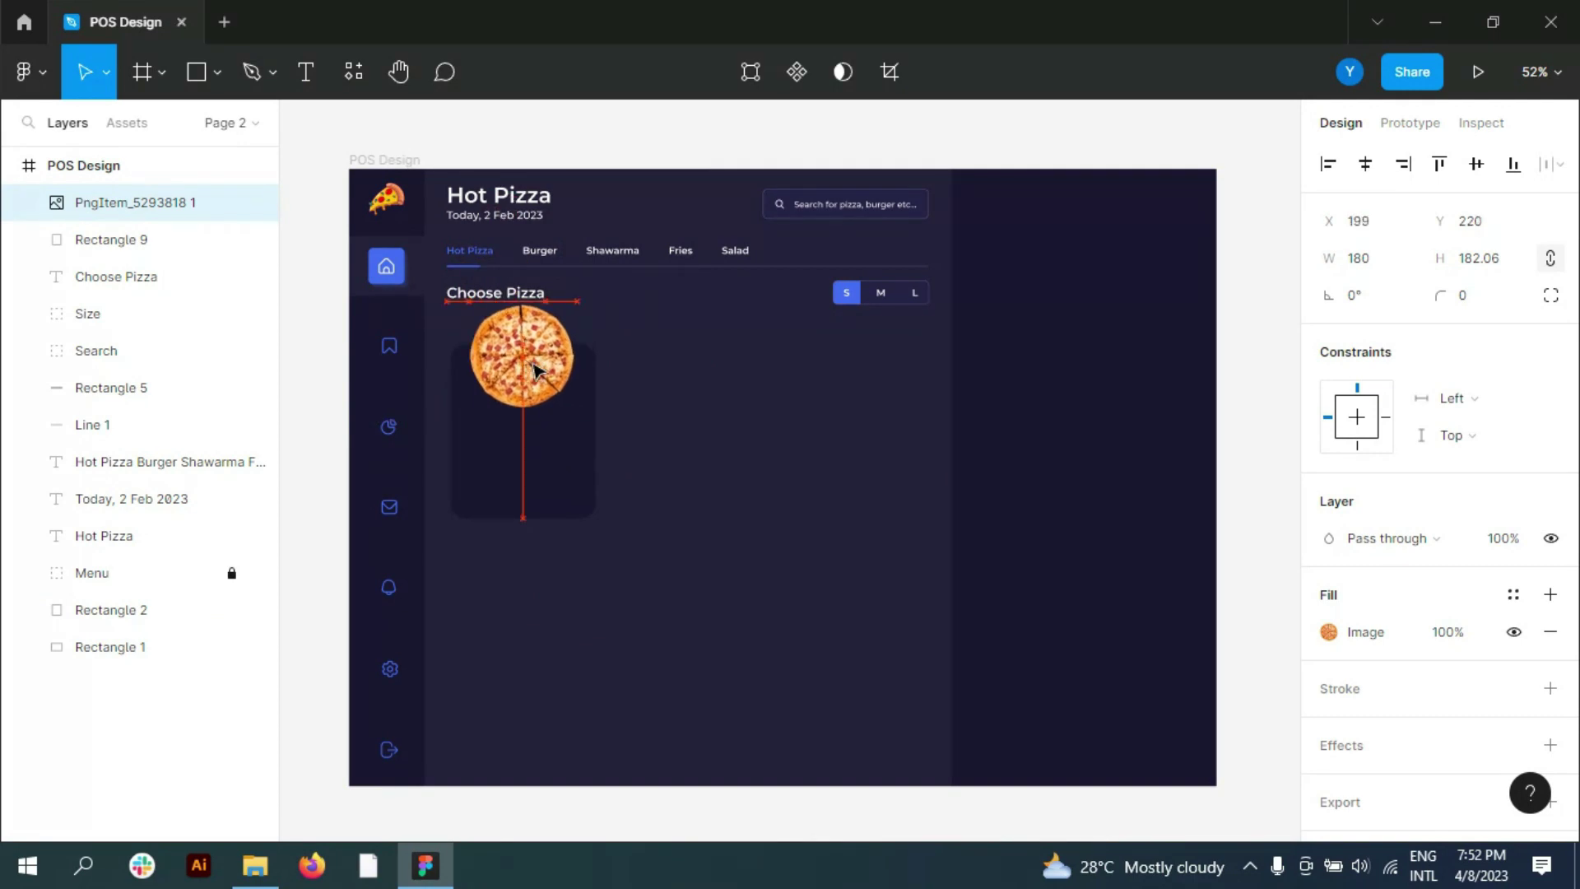
scroll(495, 370, "up", 1, "ctrl")
left_click(141, 239, "shift")
key("alt+w")
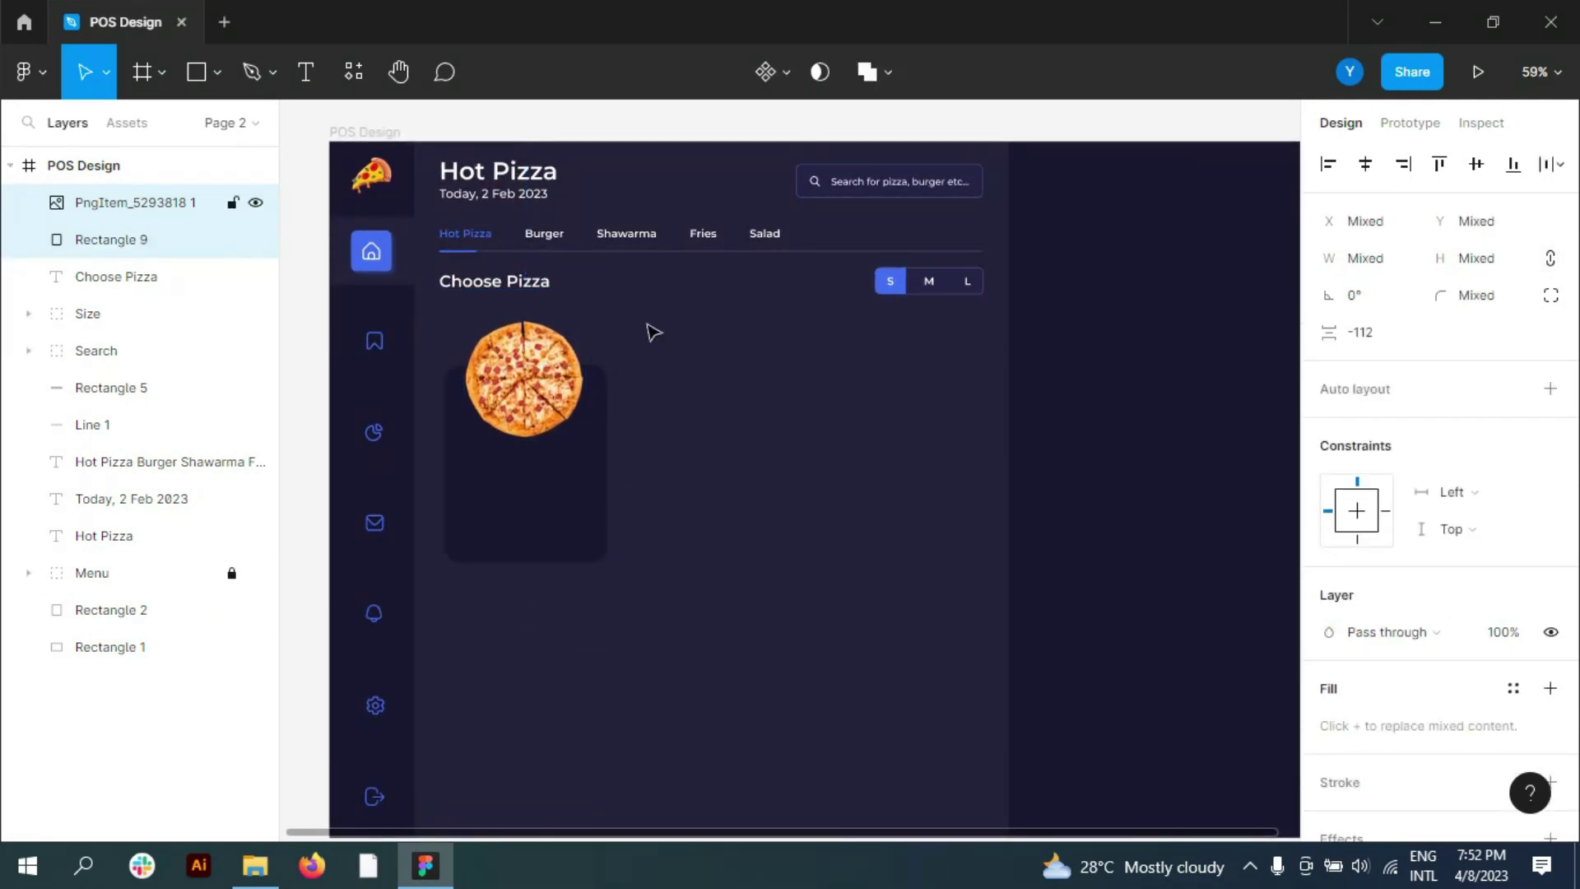
Step: Start a new text label inside the card for the pizza name
key("shift+2")
key("t")
left_click(459, 457)
Step: Title the card 'Chicken Tikka Pizza' in SemiBold 18, centred under the photo
type("hicka")
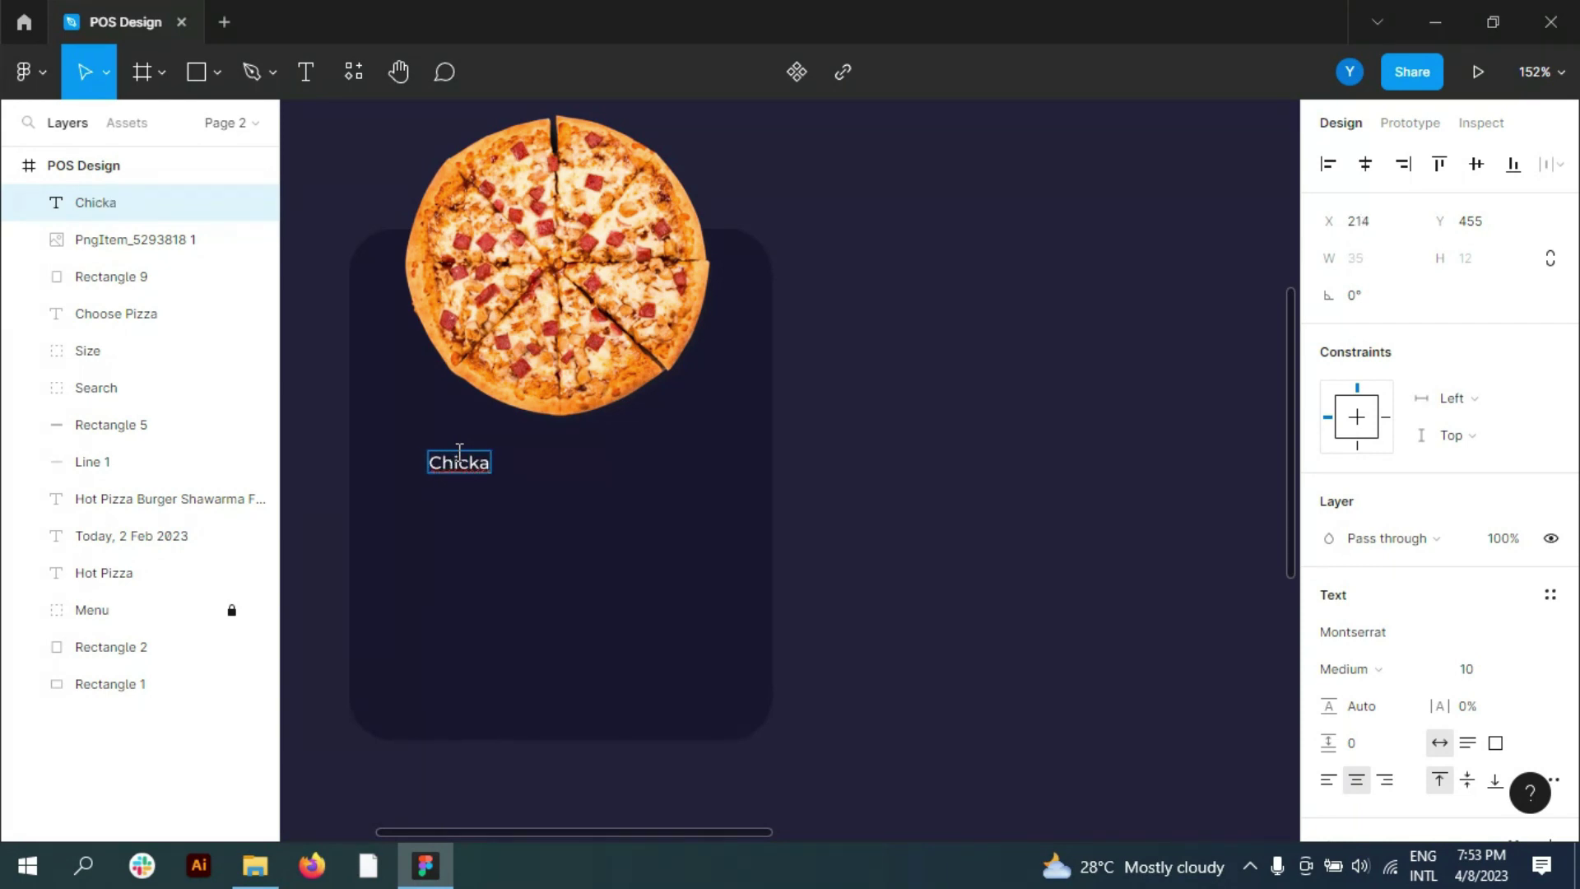
key("BackSpace")
type("en Tikka Pizza")
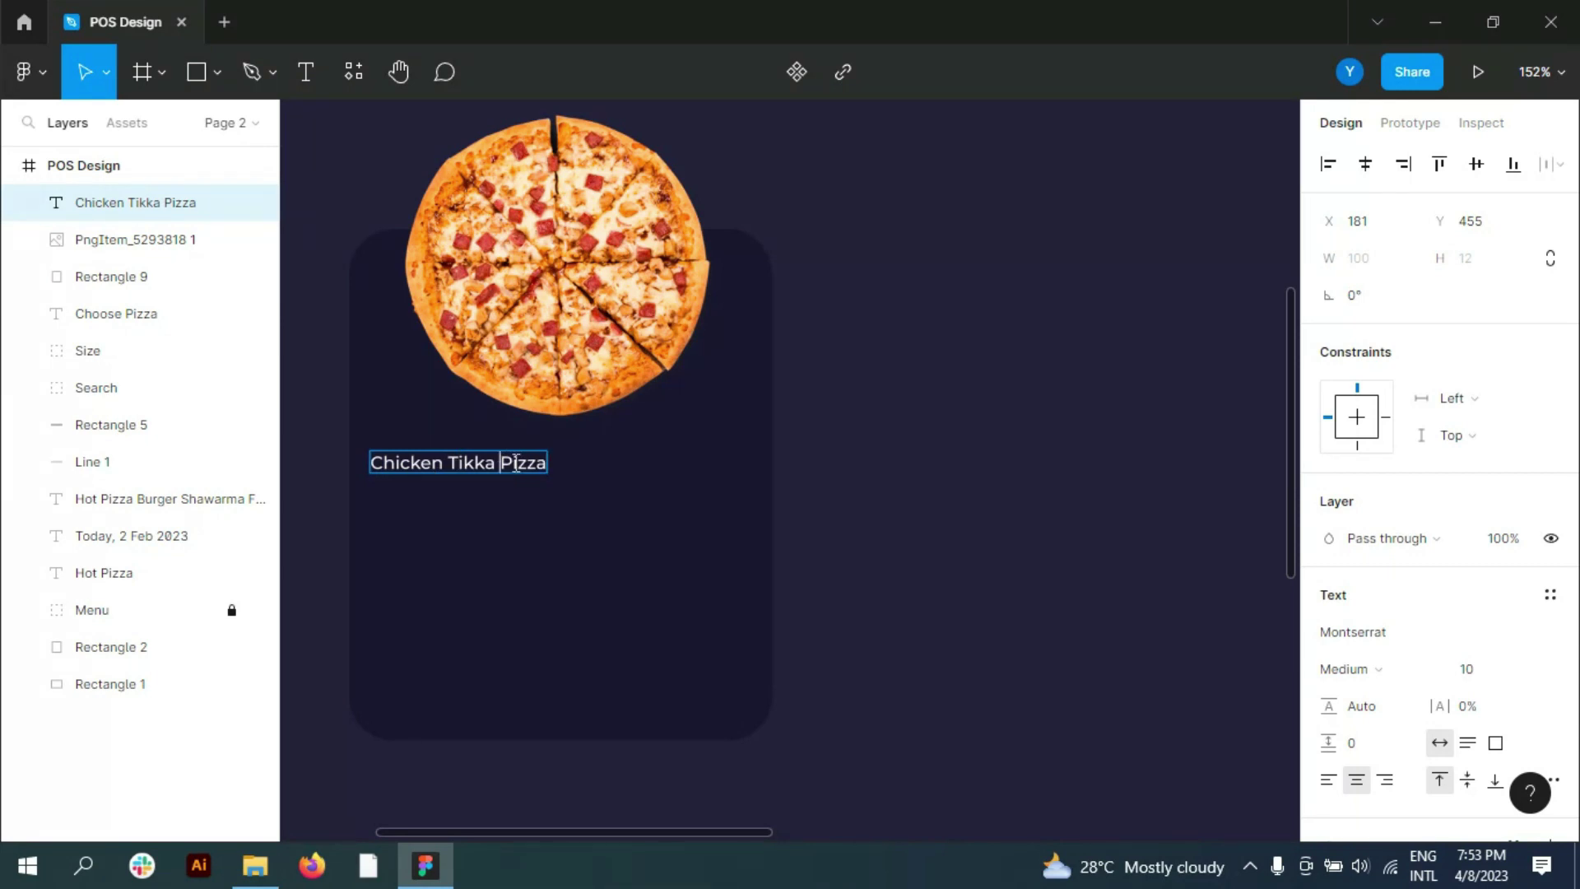
left_click(1436, 670)
left_click(1419, 405)
left_click(1526, 669)
left_click(1481, 586)
type("18")
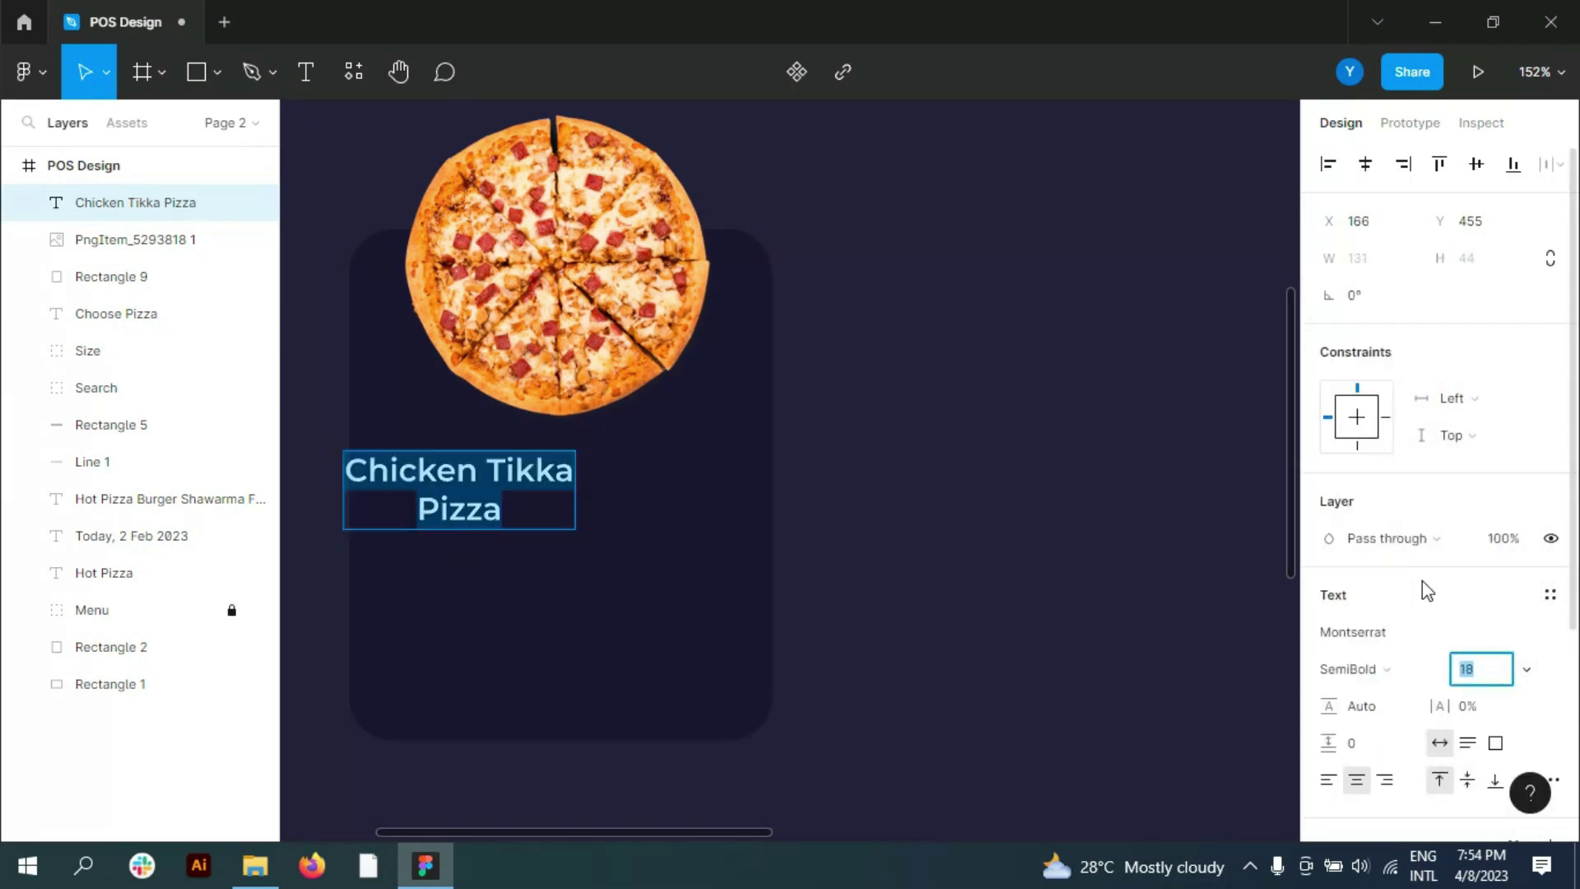
key("Return")
key("Escape")
left_click_drag(465, 475, 573, 477)
Step: Add a '$2.69' price in Medium weight, colour CAC9DE, centred under the name
key("t")
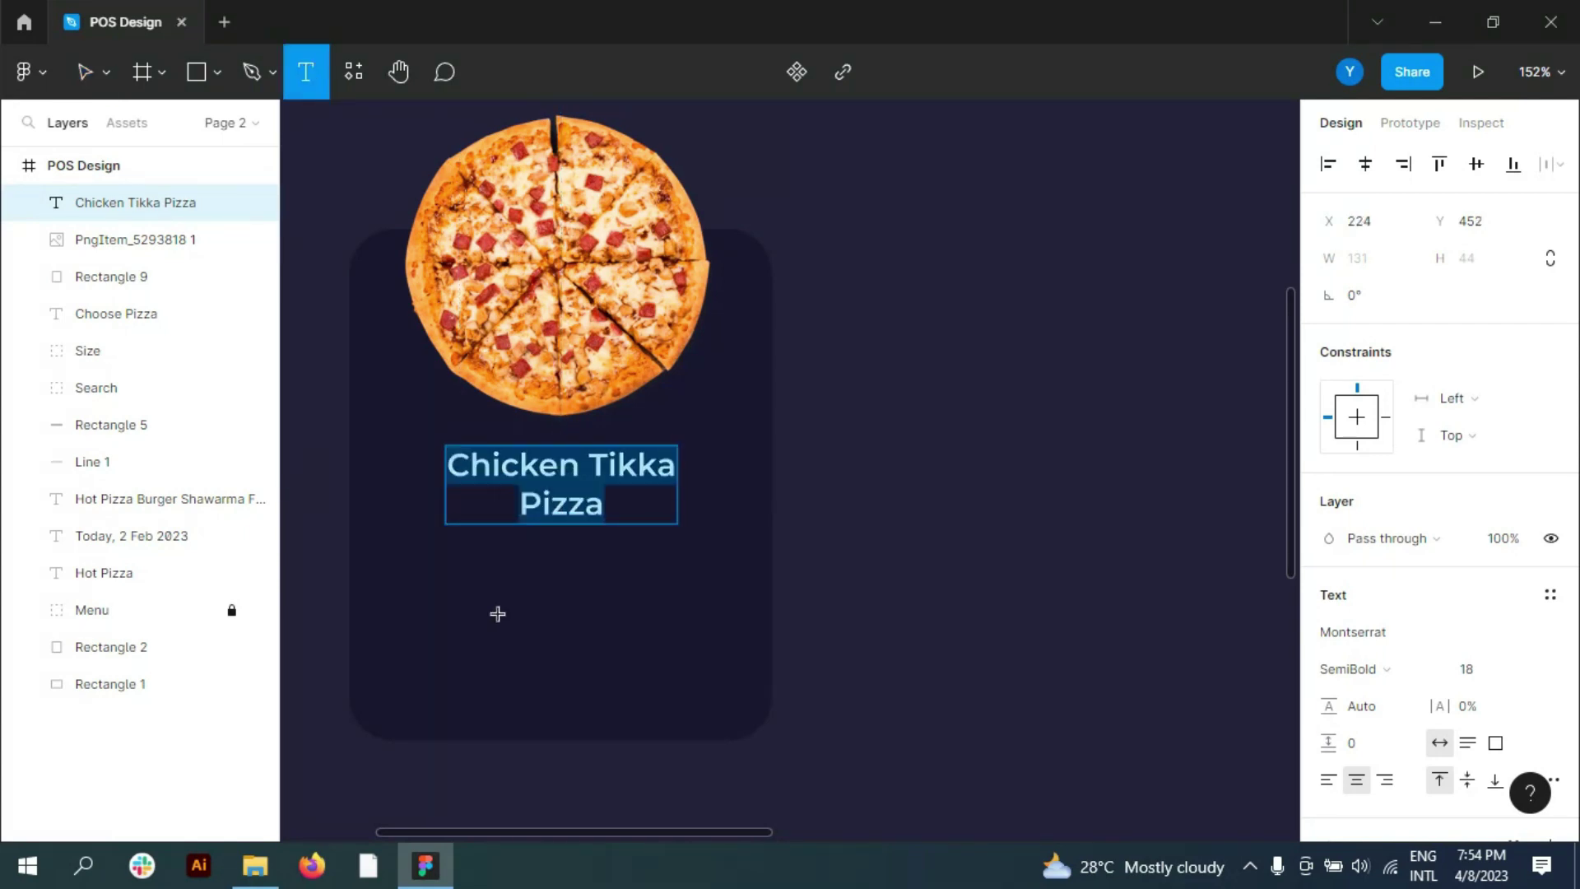
left_click(519, 603)
type("$2.69")
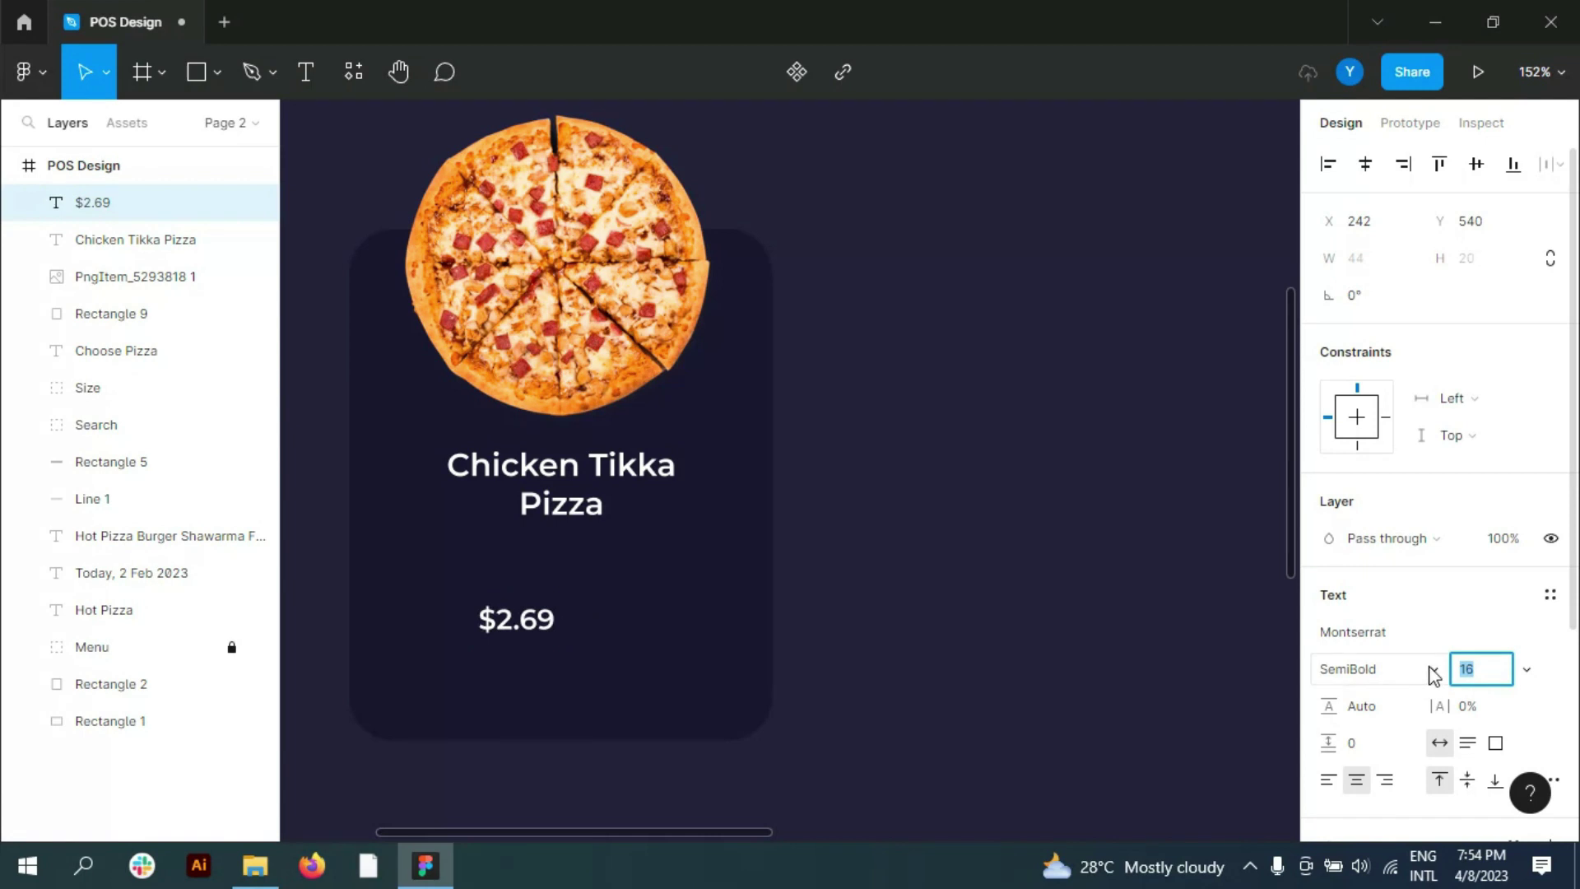
left_click(1434, 674)
left_click(1403, 642)
scroll(1382, 658, "down", 3)
left_click(1327, 651)
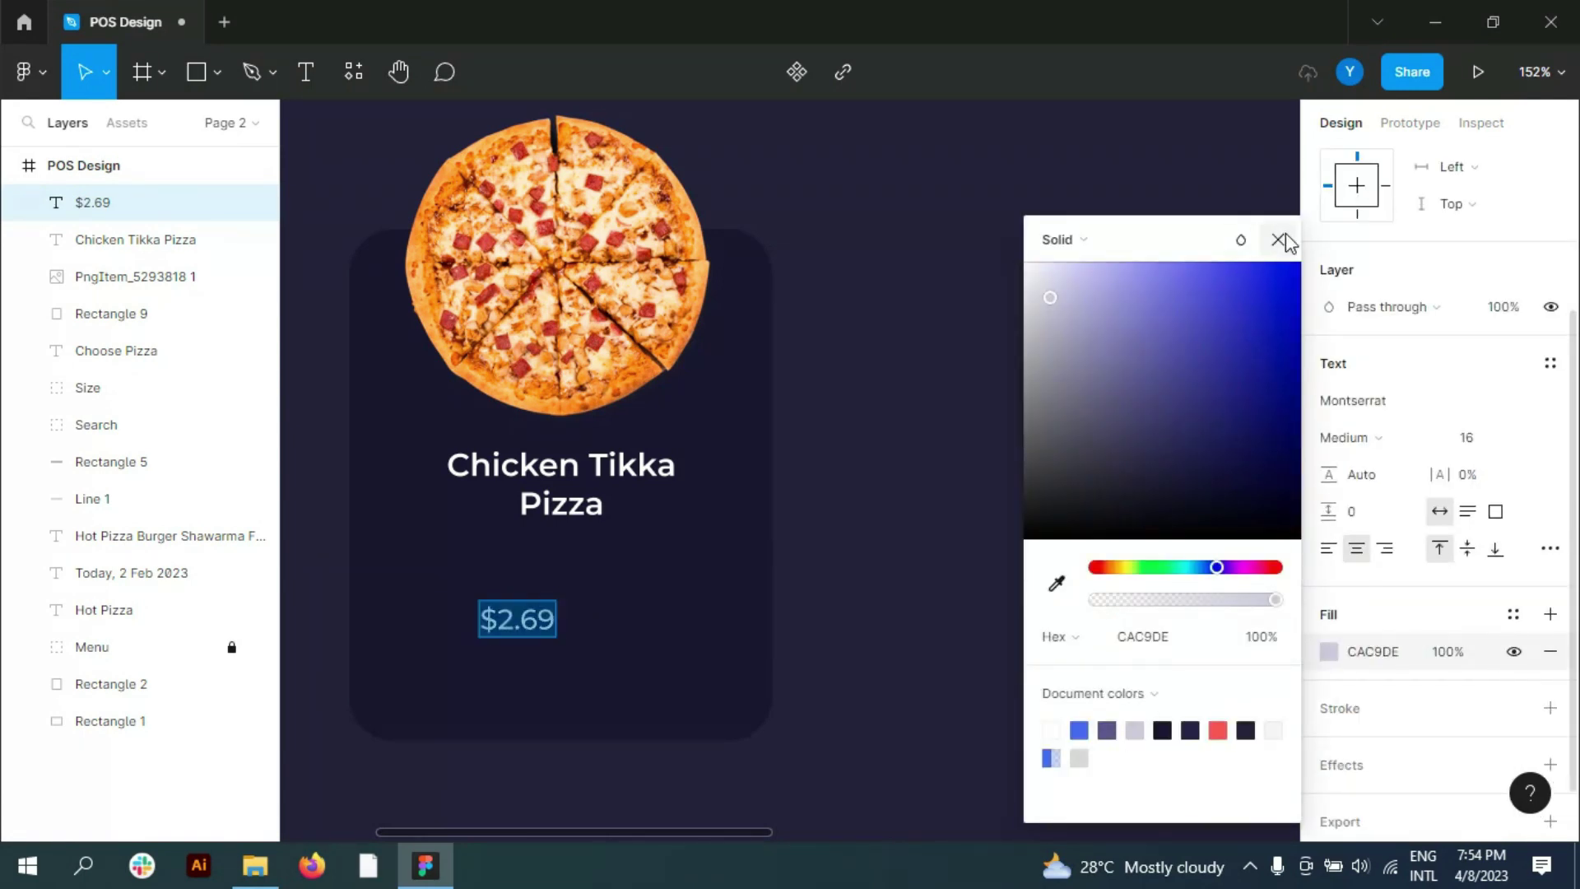
left_click(1279, 240)
left_click_drag(551, 618, 585, 623)
Step: Paste the ingredients description under the price and tighten the title spacing
left_click(311, 70)
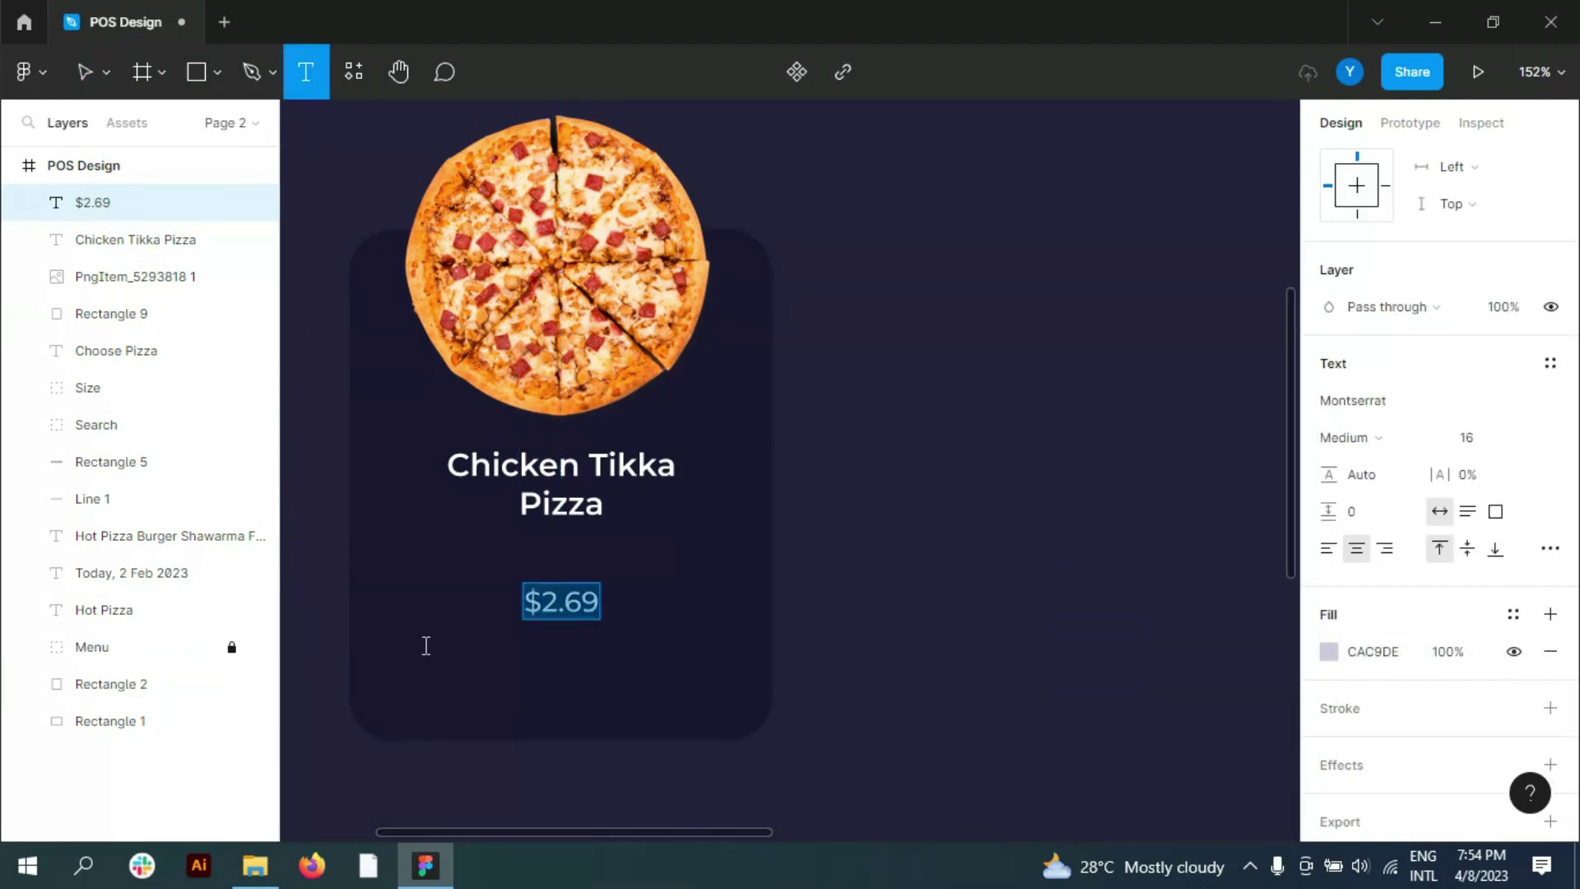
left_click(423, 642)
type("Chicken tikka, tomatoes rings, olives, mushrooms, bell pepper.")
key("Escape")
mouse_move(467, 653)
left_mouse_down()
mouse_move(594, 658)
mouse_move(583, 590)
left_mouse_up()
left_click_drag(584, 494, 587, 507)
scroll(1029, 628, "down", 2)
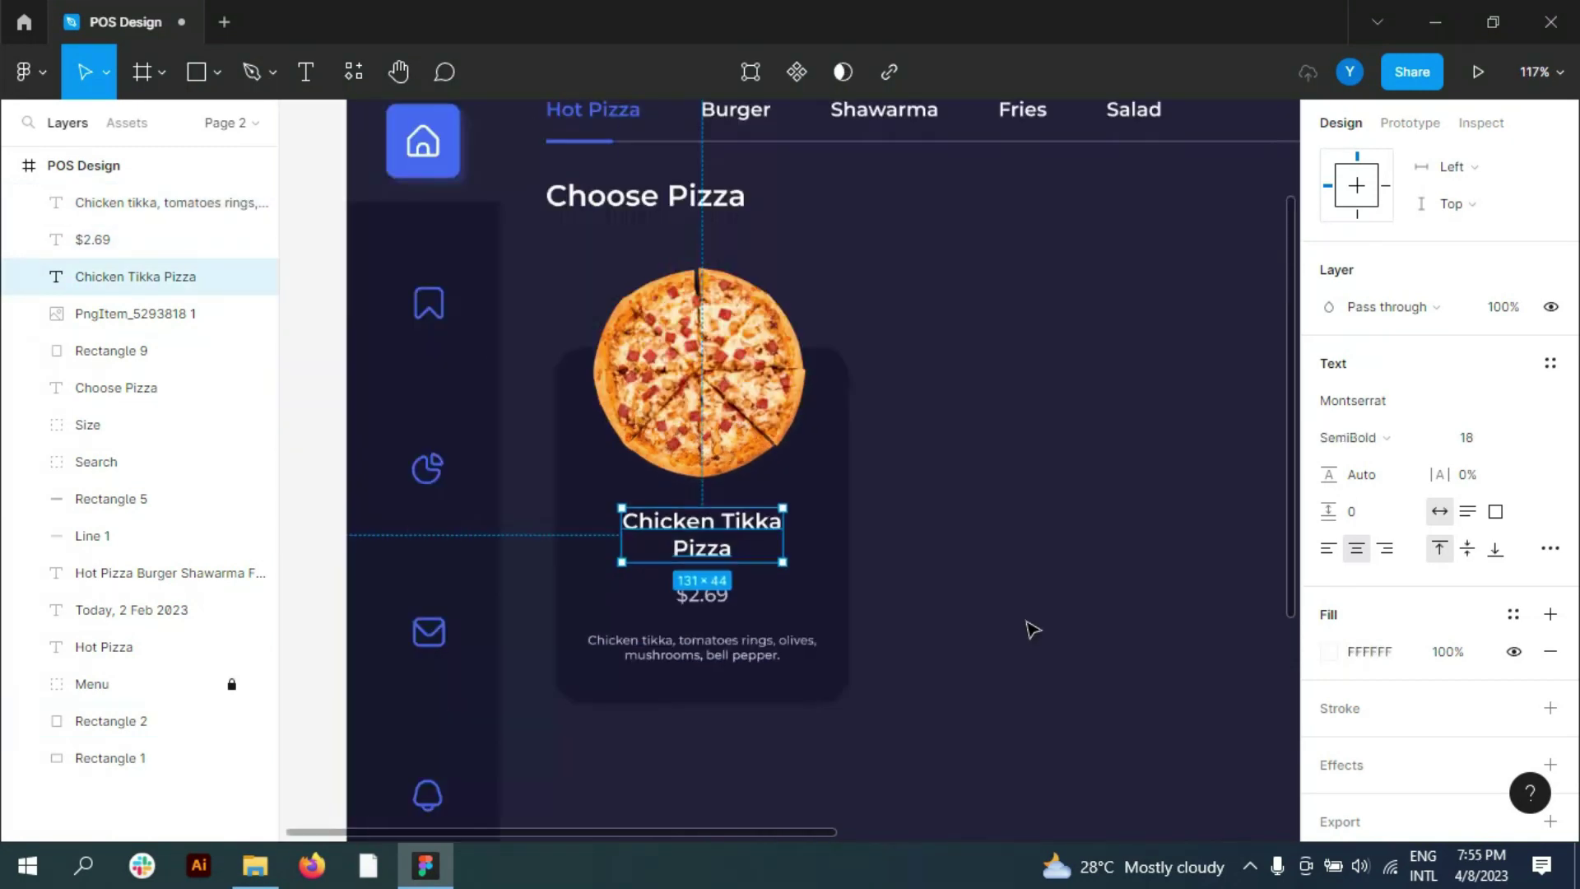
scroll(493, 551, "down", 5)
left_click(494, 551)
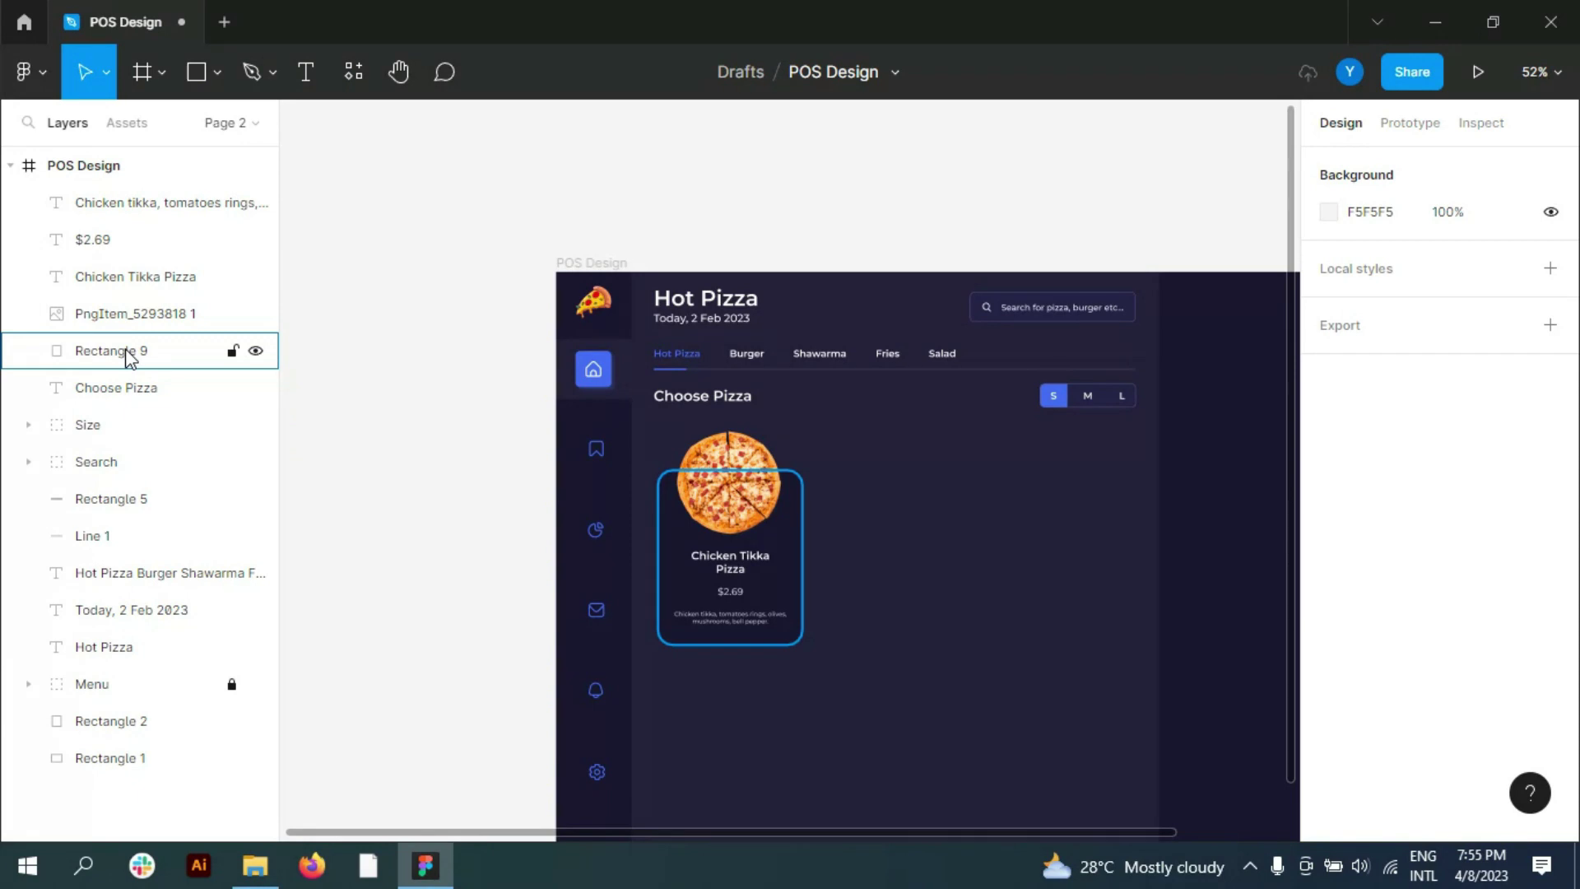
Step: Group all the card's layers and name the group Chicken Tikka Pizza
left_click(112, 350)
left_click(134, 203, "shift")
key("ctrl+g")
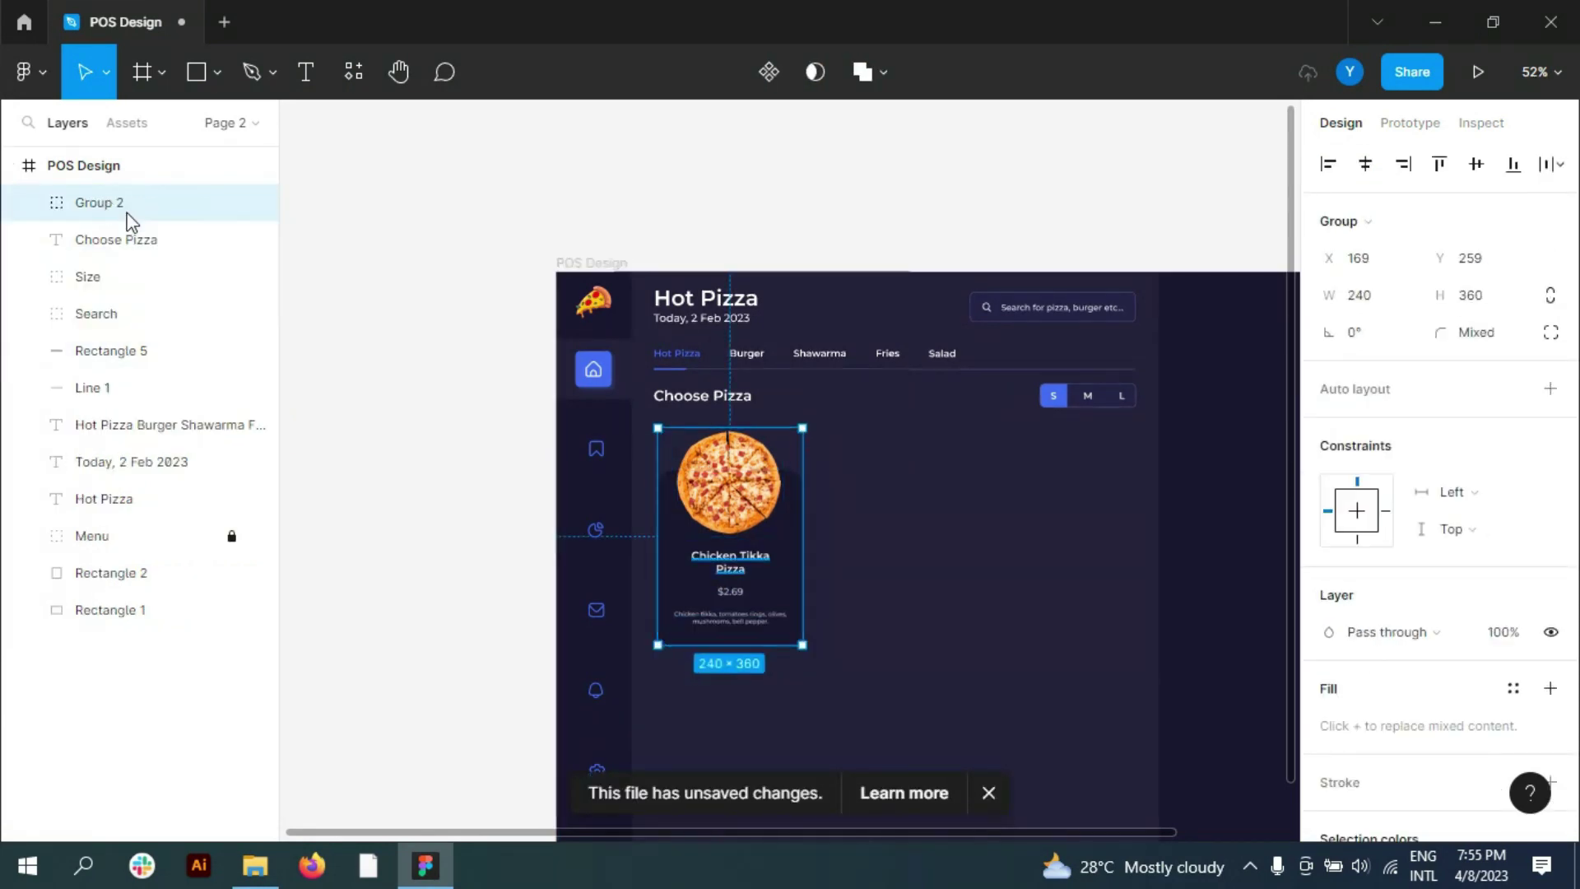
key("Return")
key("Return")
key("shift+Return")
double_click(149, 320)
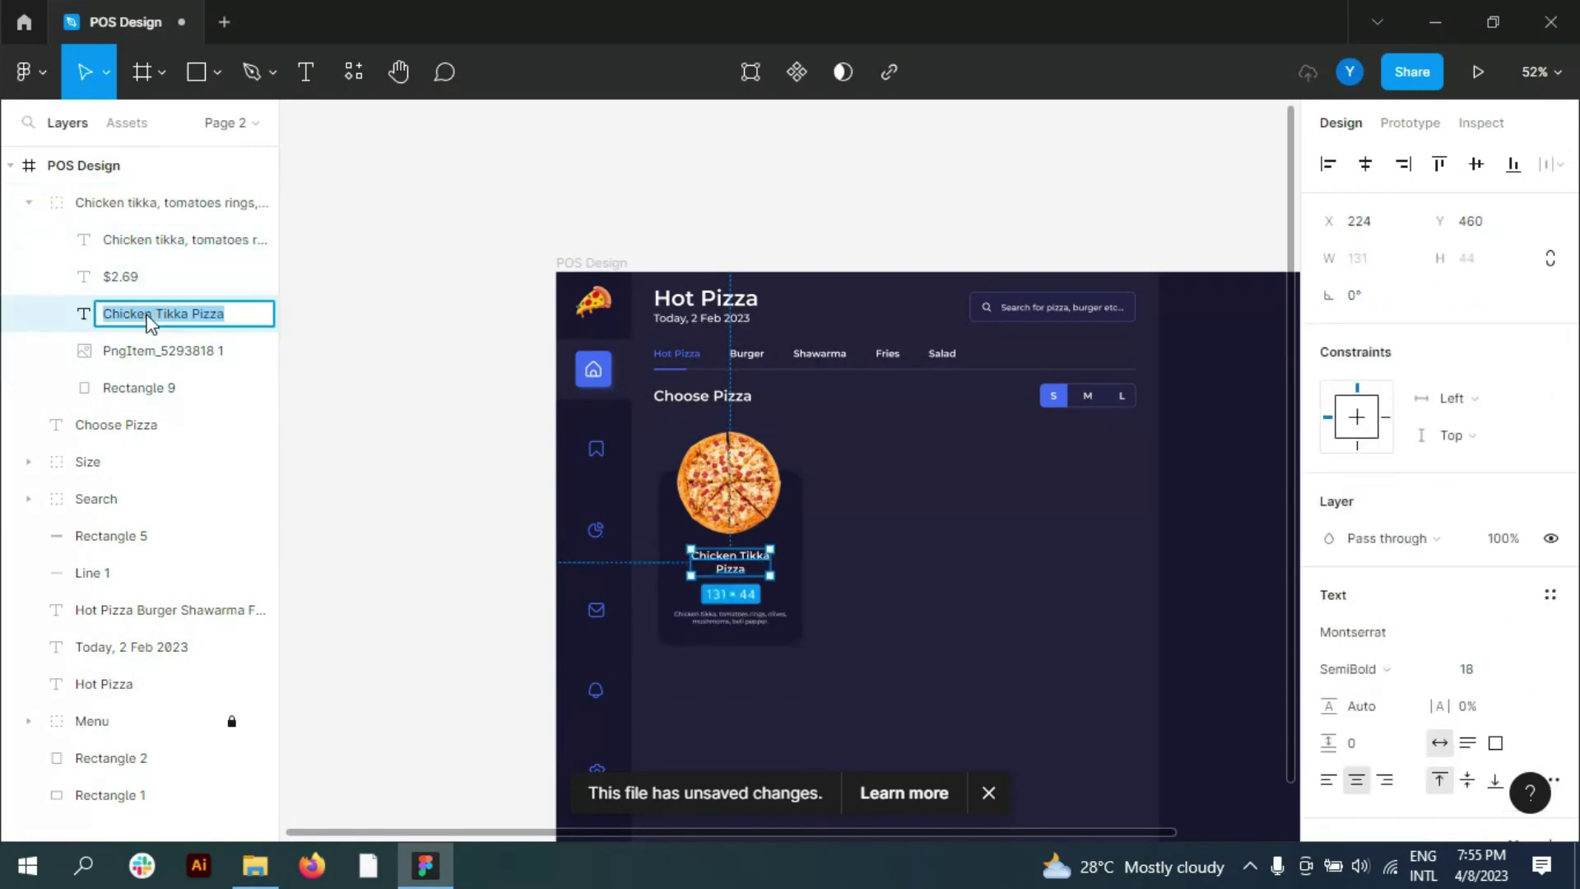
left_click(149, 205)
left_click(28, 202)
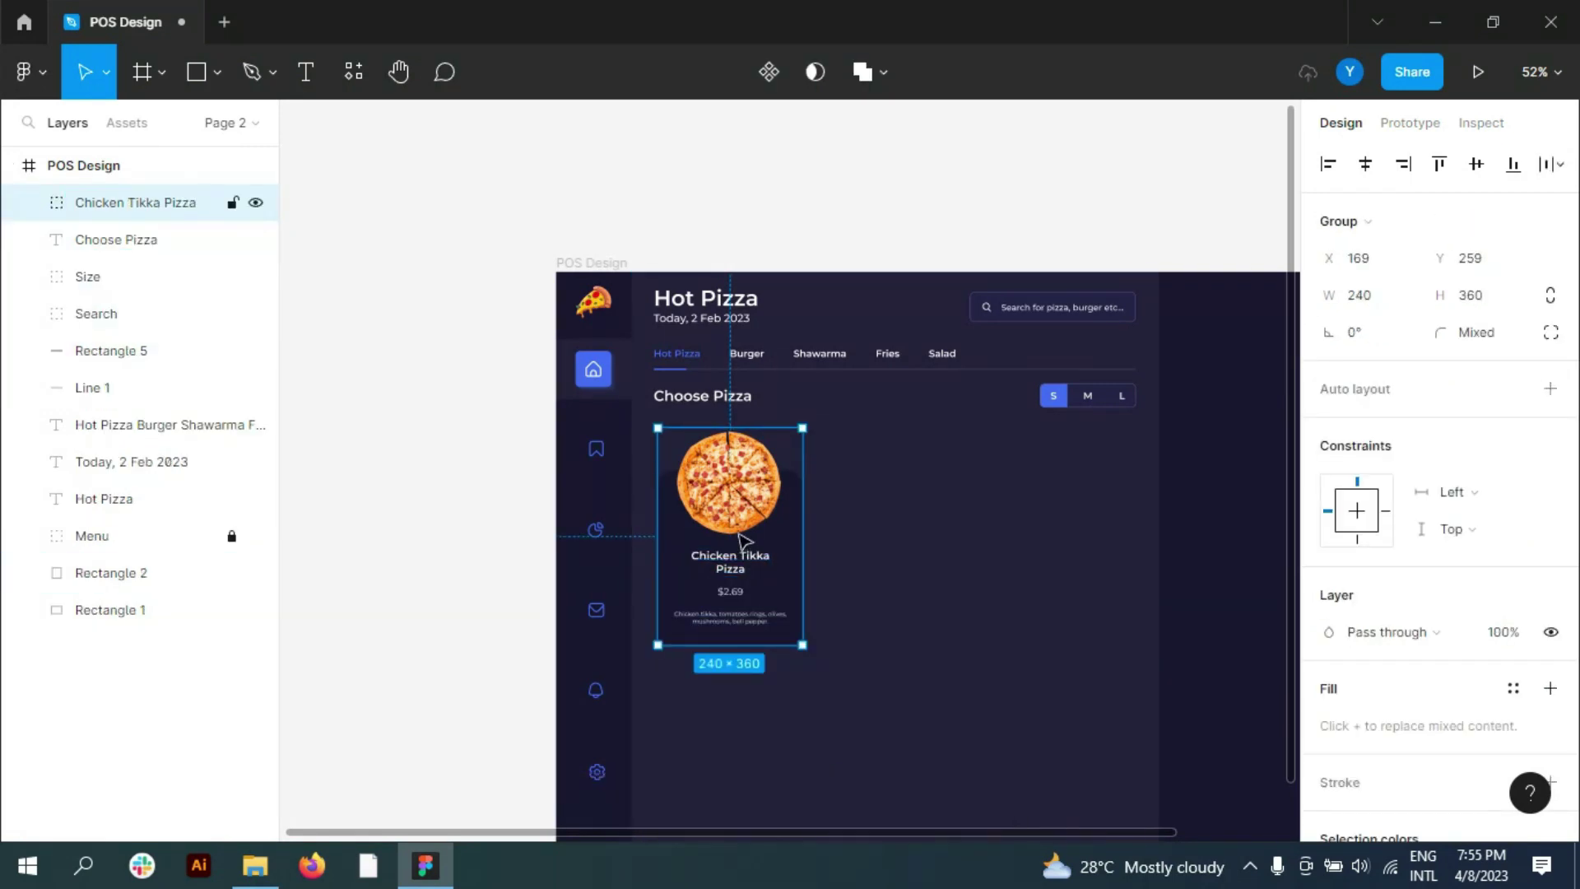
Step: Alt-drag two copies of the Chicken Tikka Pizza card to the right, making three in a row
left_click_drag(735, 553, 902, 554, "alt")
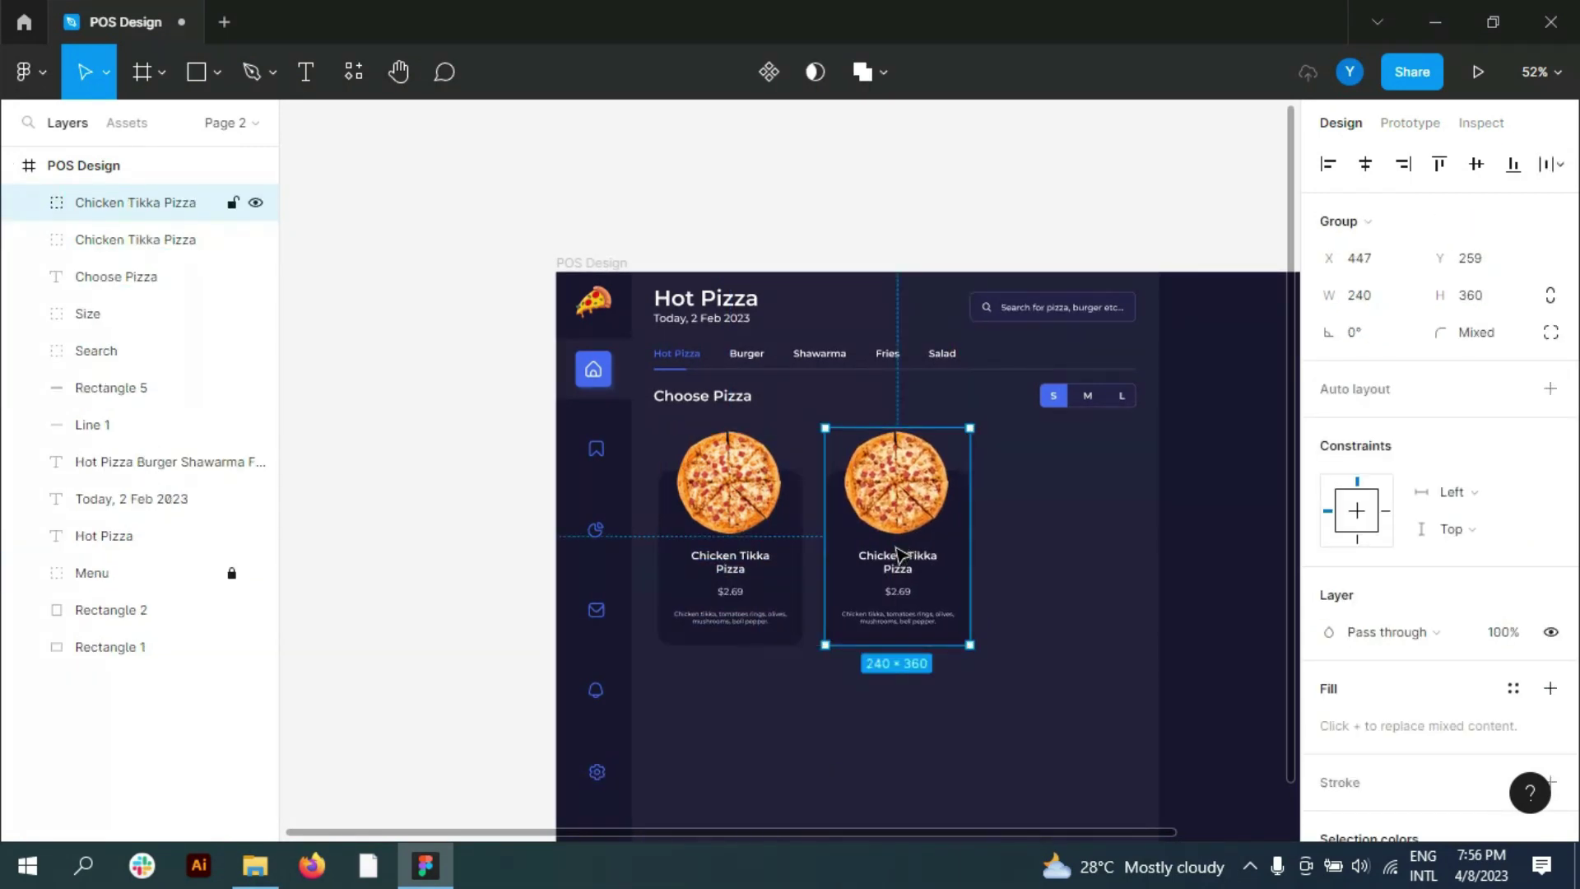
left_click(412, 529)
left_click_drag(934, 552, 1102, 546, "alt")
key("Escape")
Step: Bring the kindpng mushroom-and-olive pizza image onto the canvas and resize it
key("alt+Tab")
left_click_drag(761, 175, 696, 518)
mouse_move(525, 687)
left_mouse_down()
mouse_move(738, 460)
mouse_move(724, 486)
left_mouse_up()
Step: Resize the new pizza image to about 182×181, move it into the second card group, and type 'Lovers' into the title
scroll(919, 422, "up", 5)
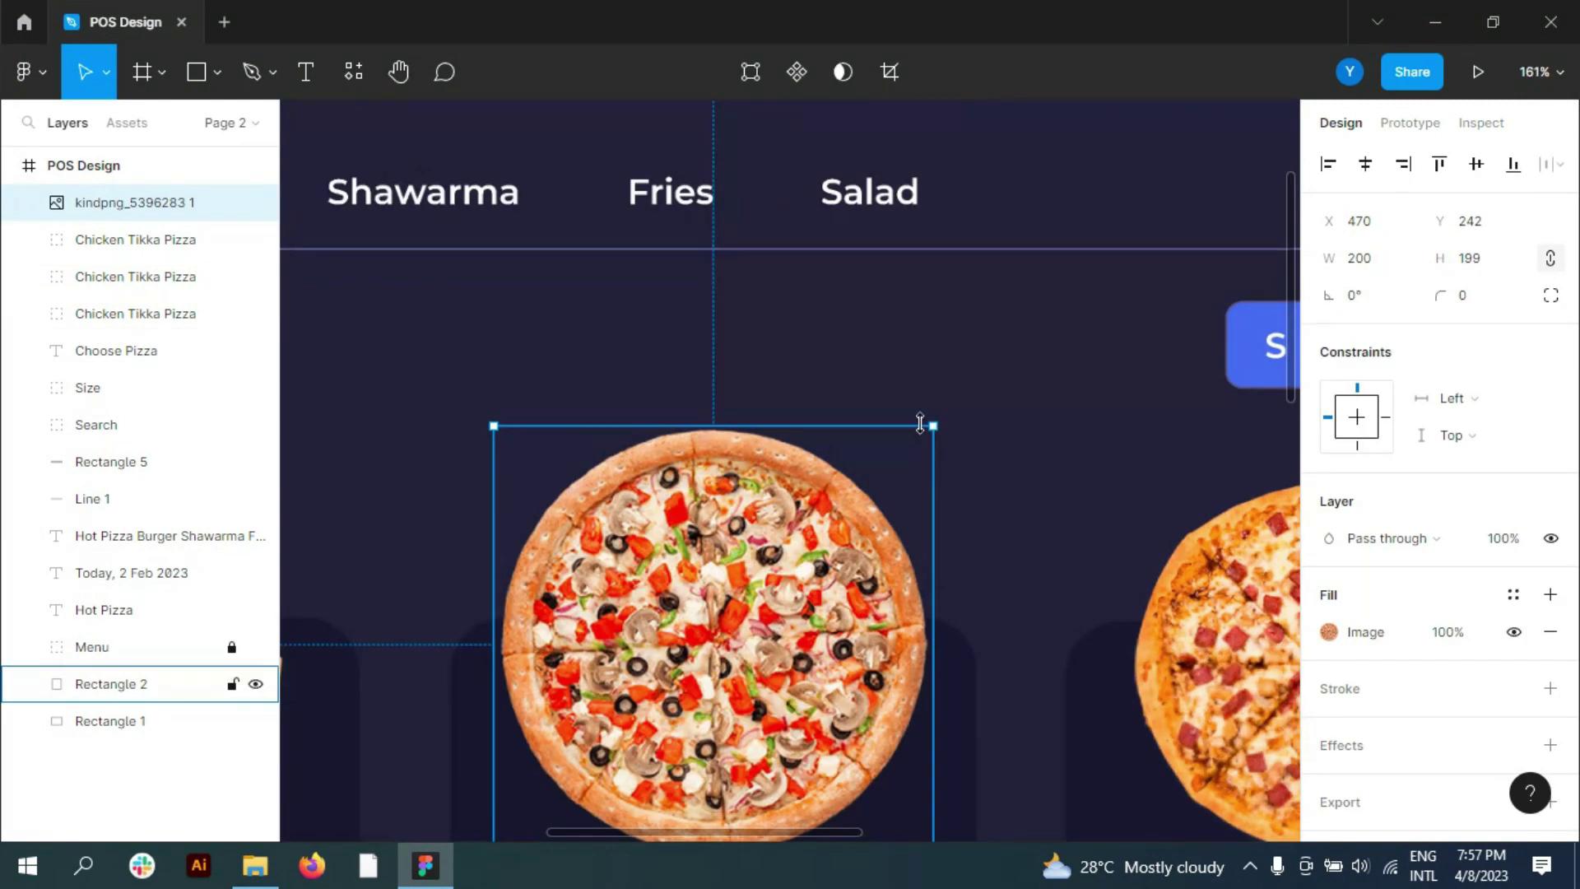
left_click_drag(920, 422, 891, 461)
scroll(751, 465, "up", 2)
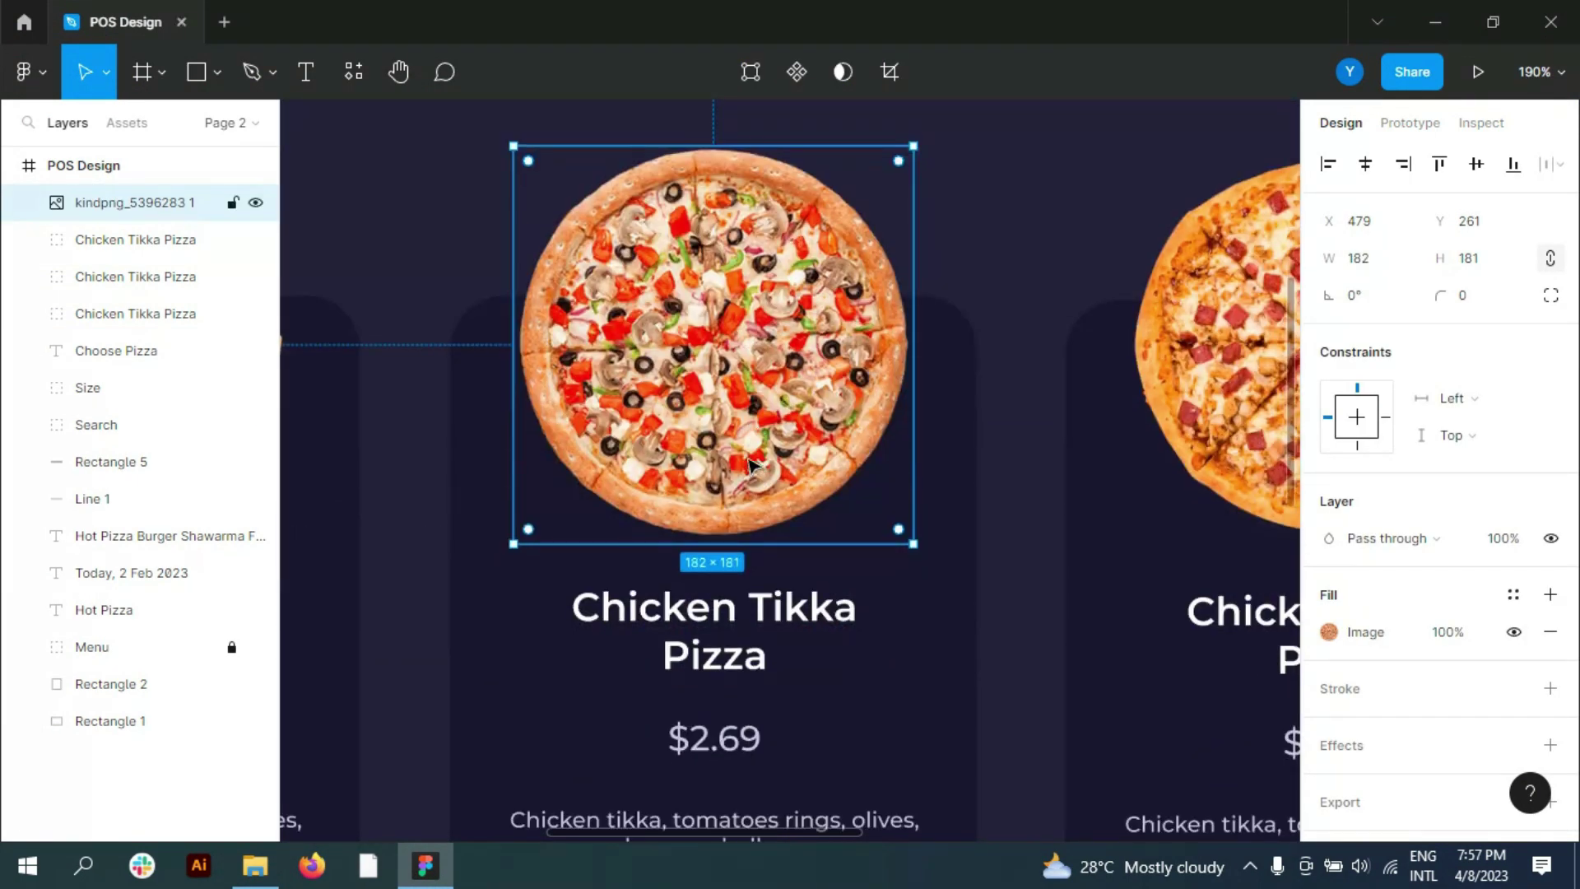
scroll(750, 464, "down", 2)
left_click(28, 276)
left_click_drag(136, 342, 136, 333)
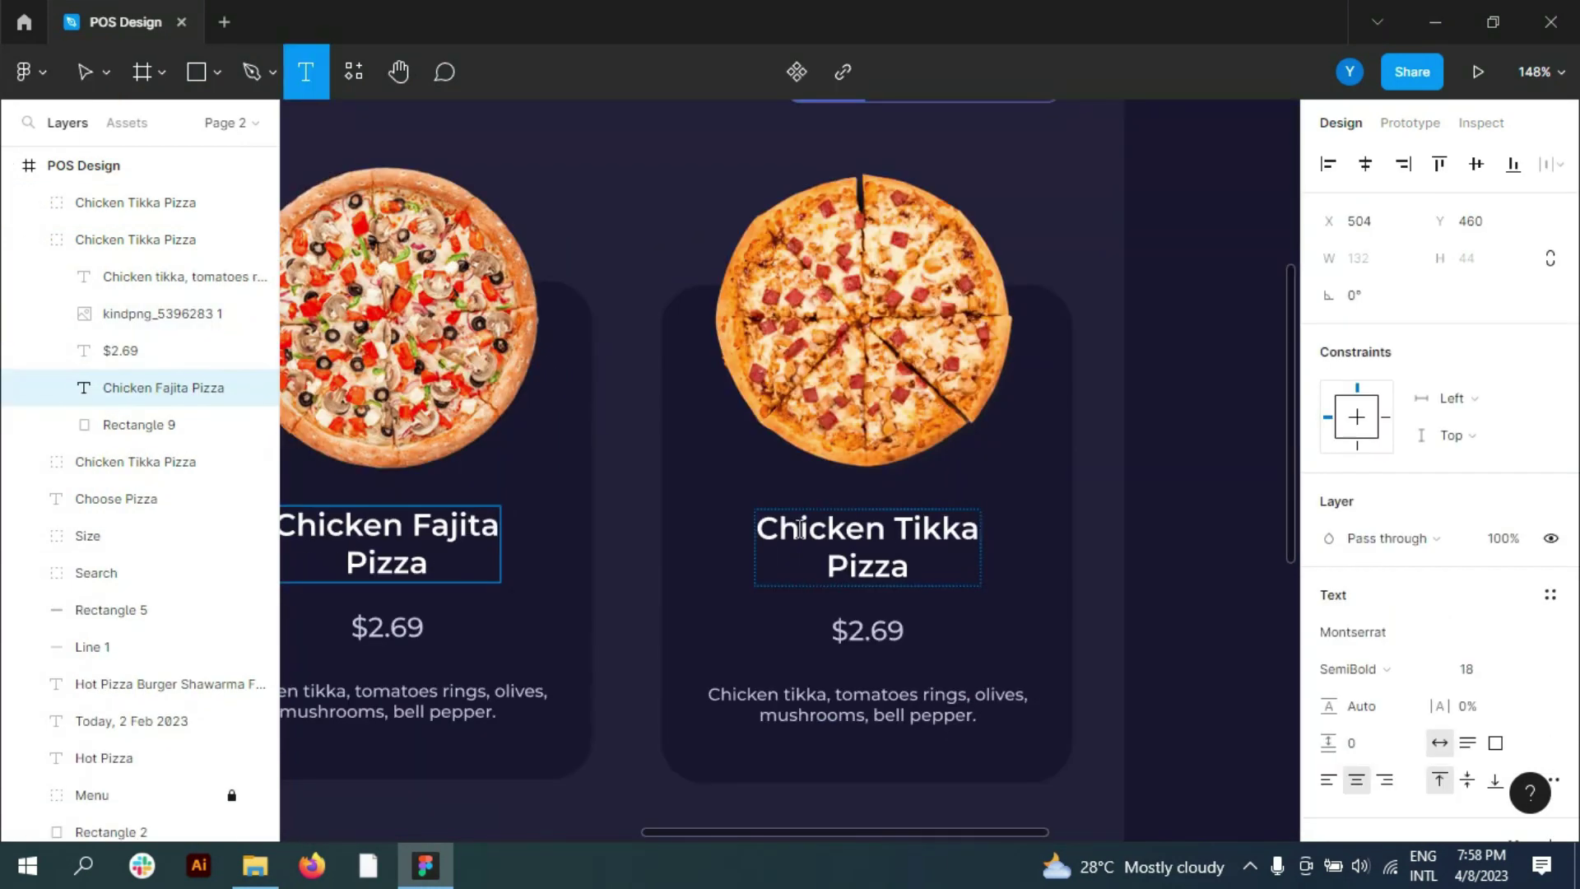
left_click_drag(799, 527, 976, 526)
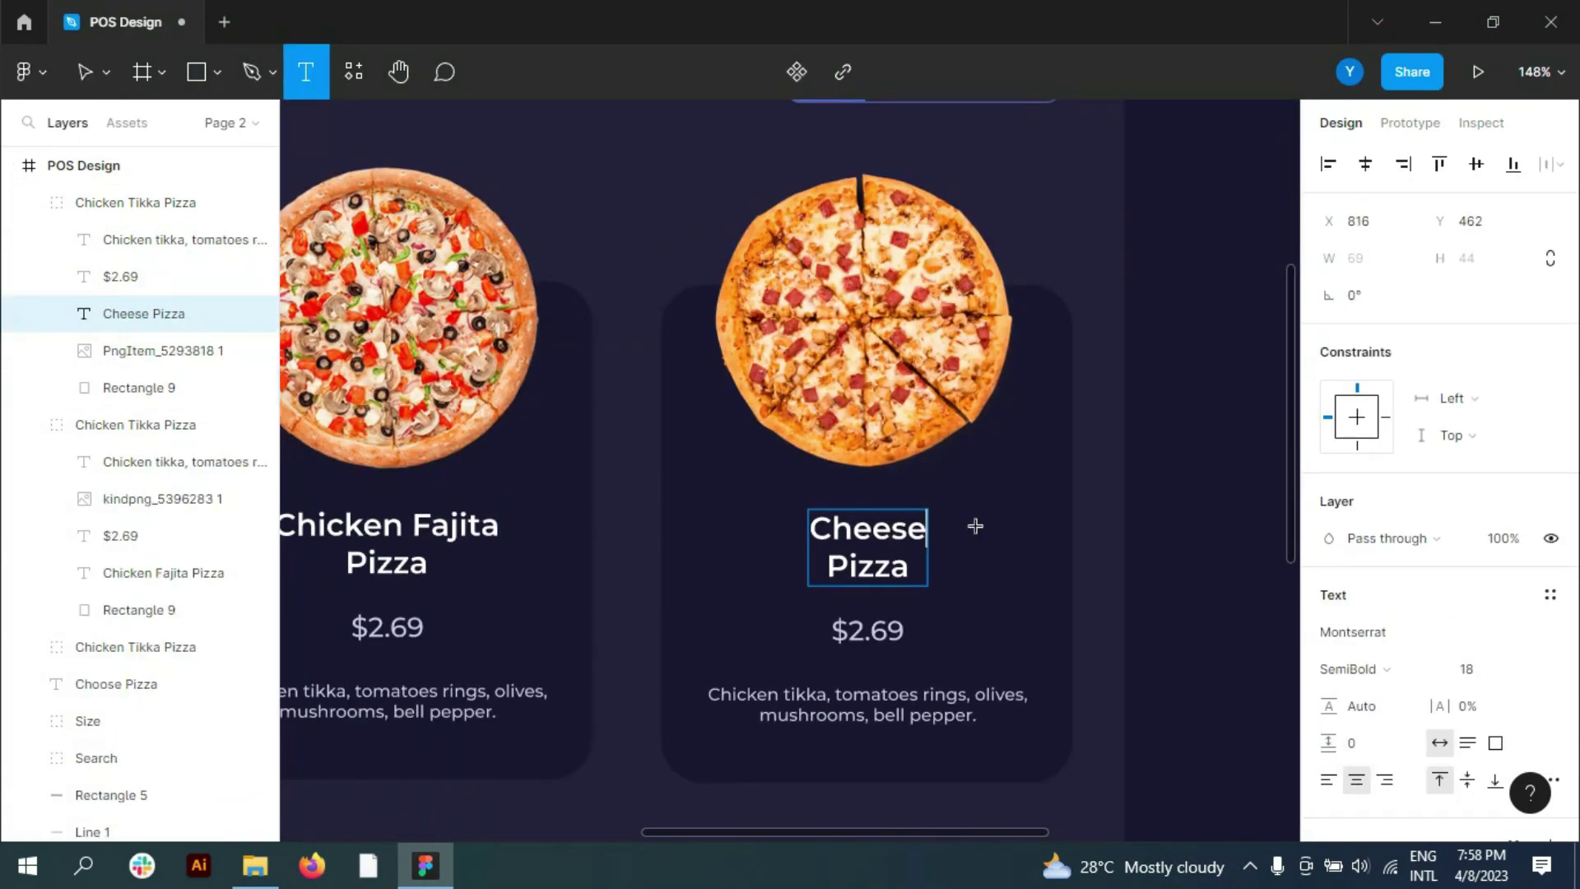
type("Lovers")
Step: Confirm the Chicken Fajita Pizza title and rename the card groups Cheese Lovers Pizza and Chicken Fajita Pizza
scroll(977, 531, "down", 5)
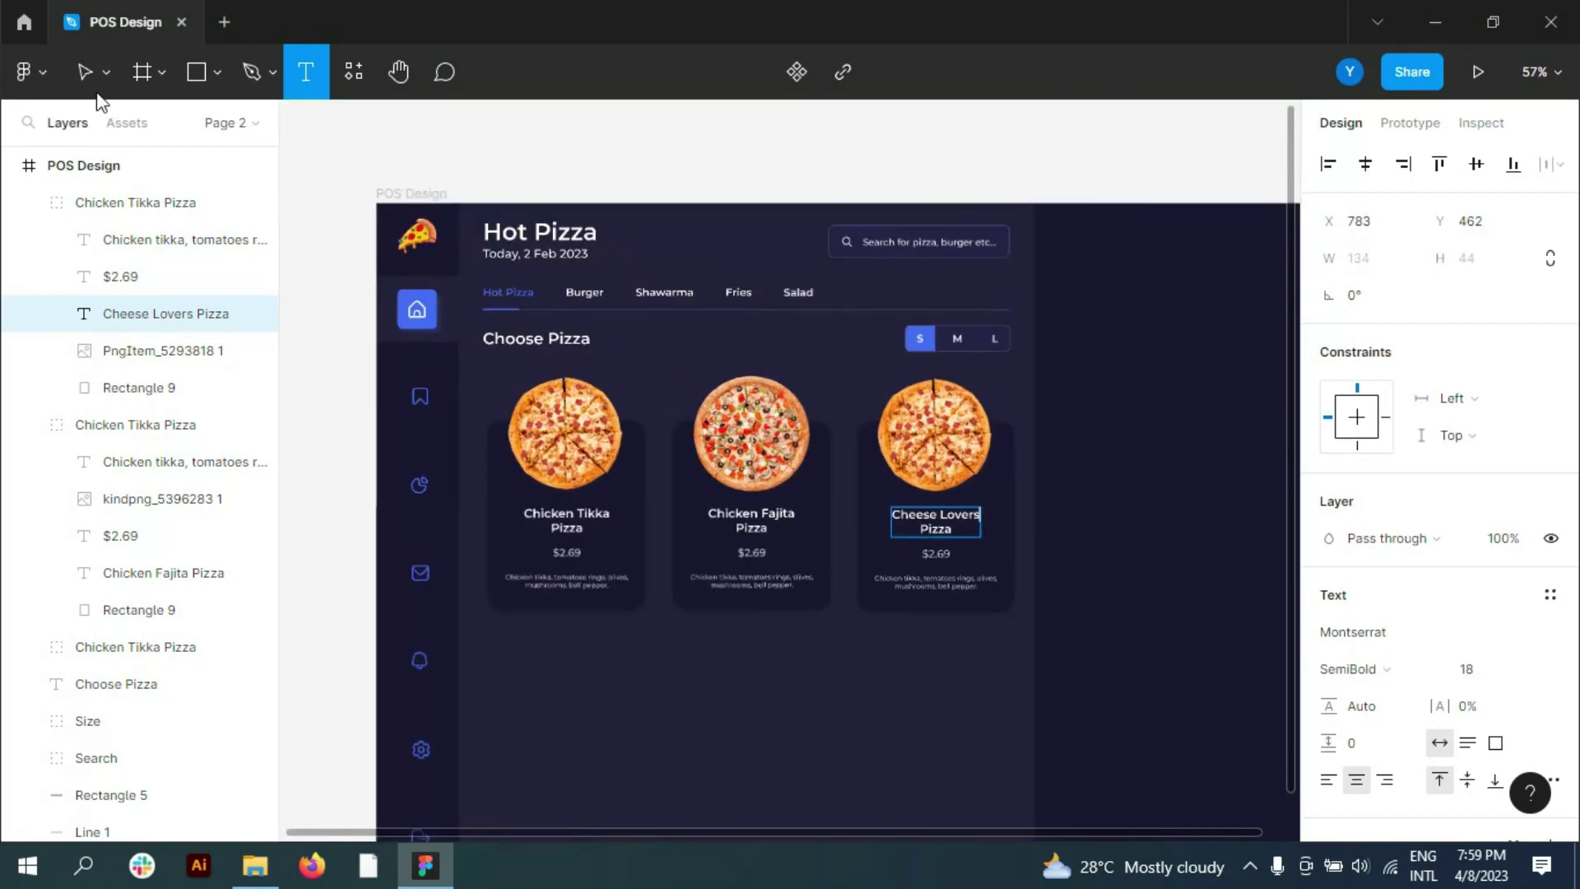
left_click(144, 581)
left_click(164, 427)
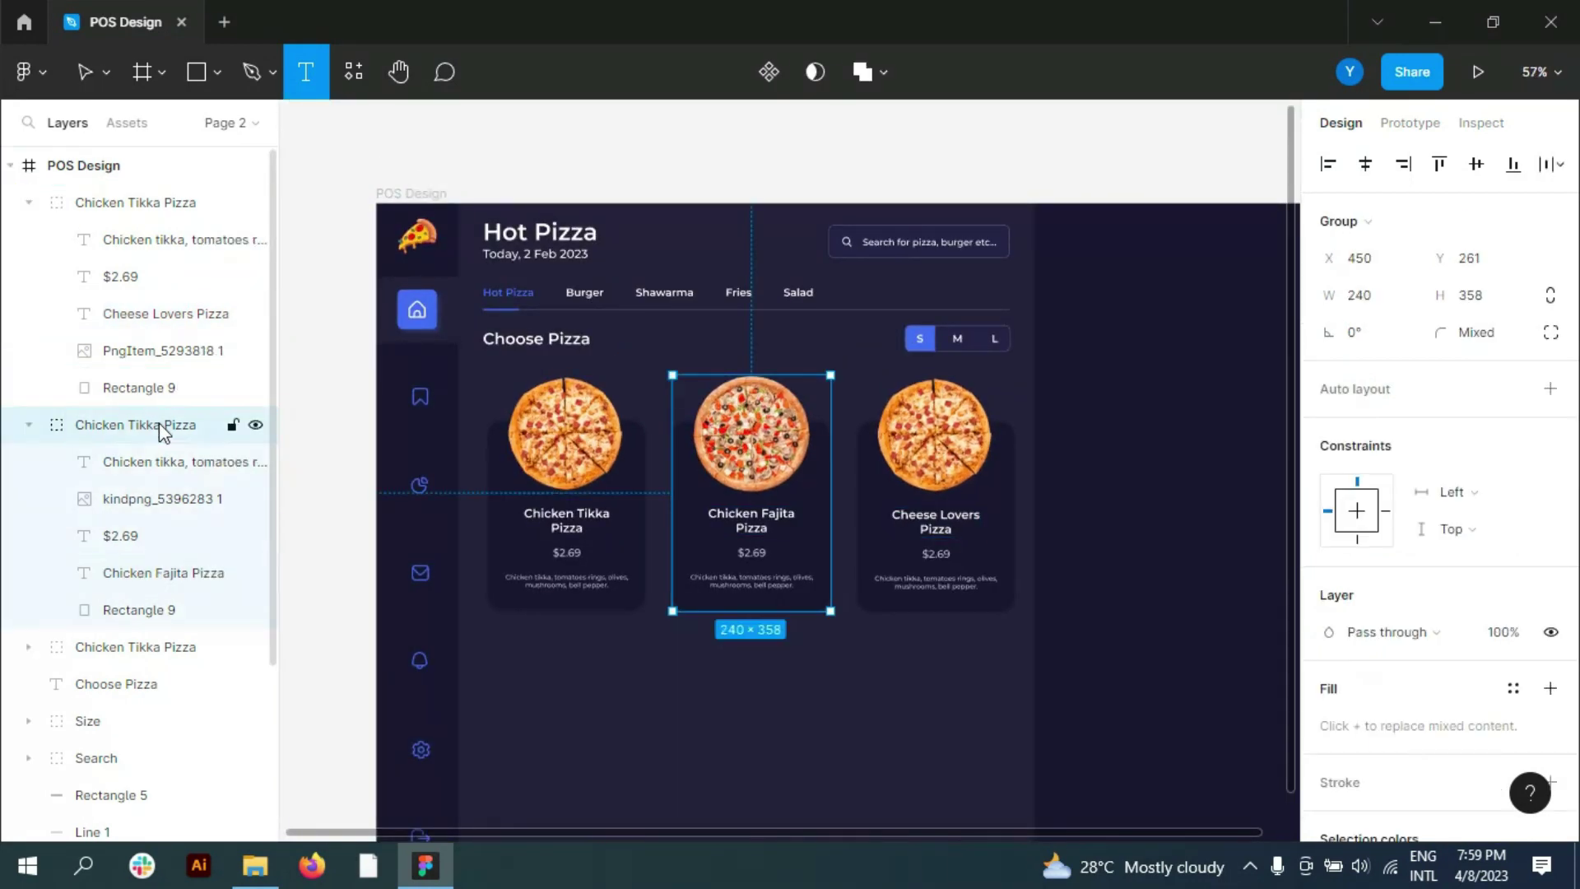
key("Return")
double_click(164, 313)
key("ctrl+c")
double_click(136, 202)
key("ctrl+v")
key("Return")
Step: Place the kindpng_1996165 cheese pizza image in the Cheese Lovers Pizza group, replacing the old image
left_click(255, 864)
left_click_drag(624, 164, 829, 510)
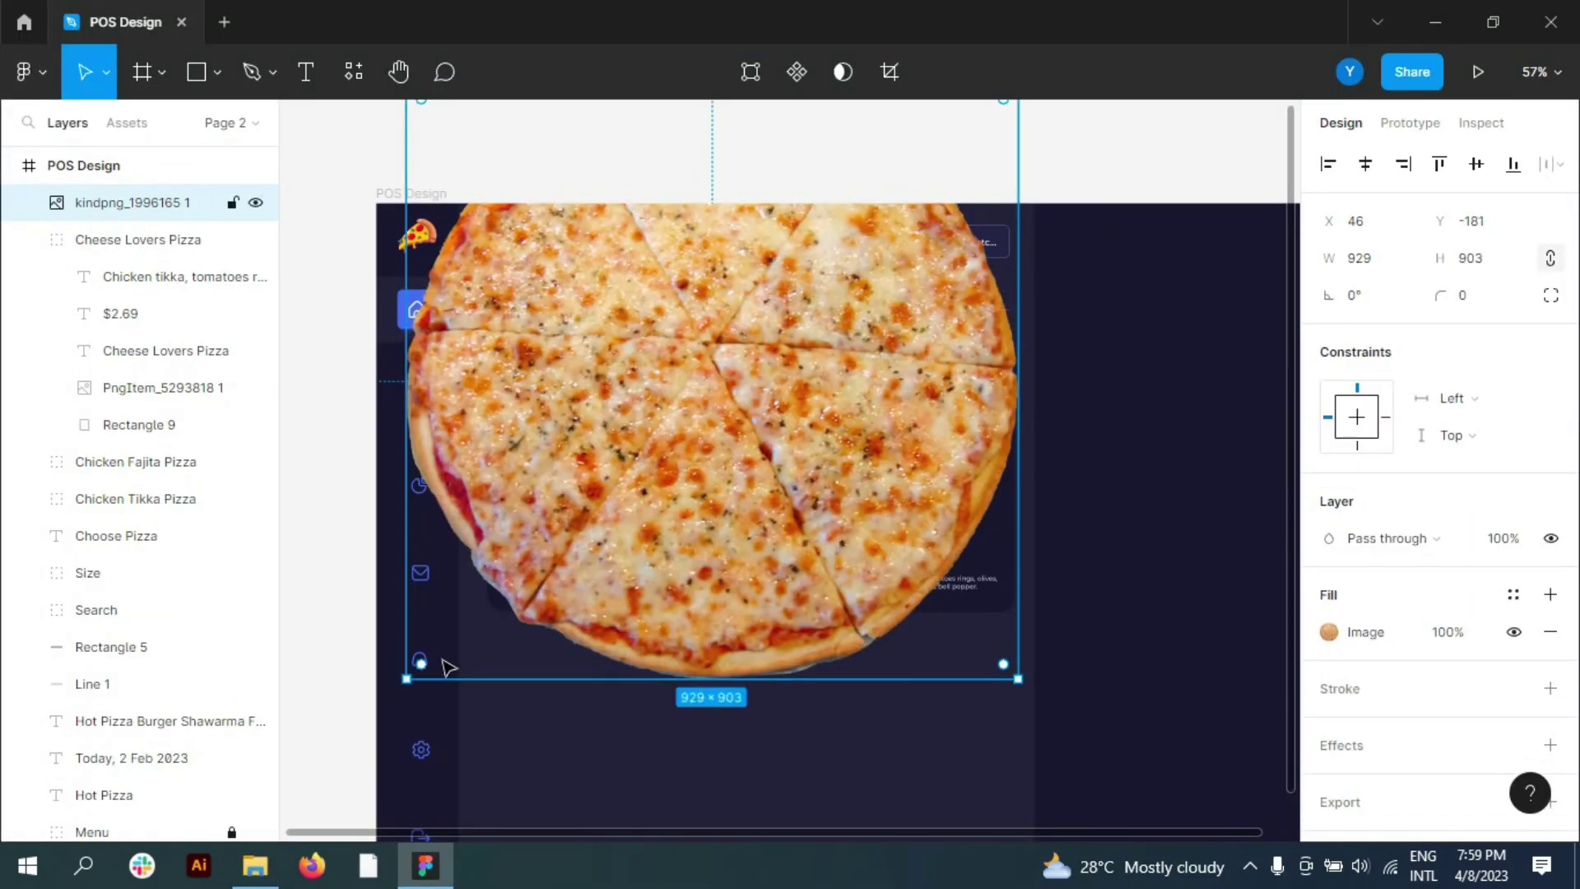
left_click_drag(452, 211, 929, 678)
left_click_drag(987, 734, 938, 433)
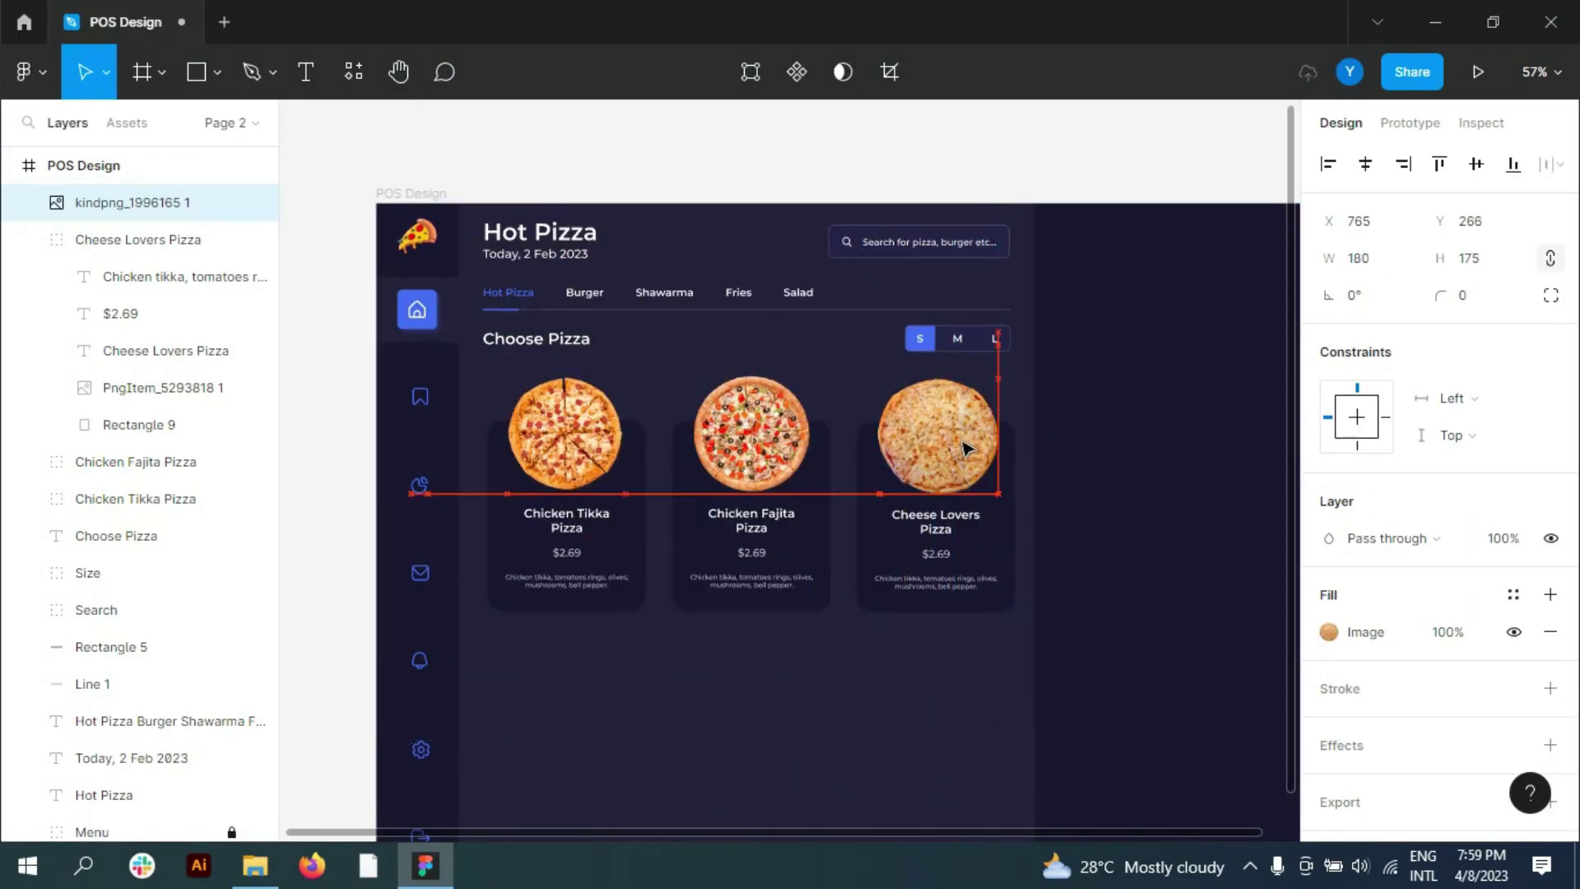
scroll(1007, 399, "up", 5)
scroll(1007, 399, "up", 3)
mouse_move(614, 337)
left_mouse_down()
mouse_move(650, 358)
mouse_move(627, 352)
left_mouse_up()
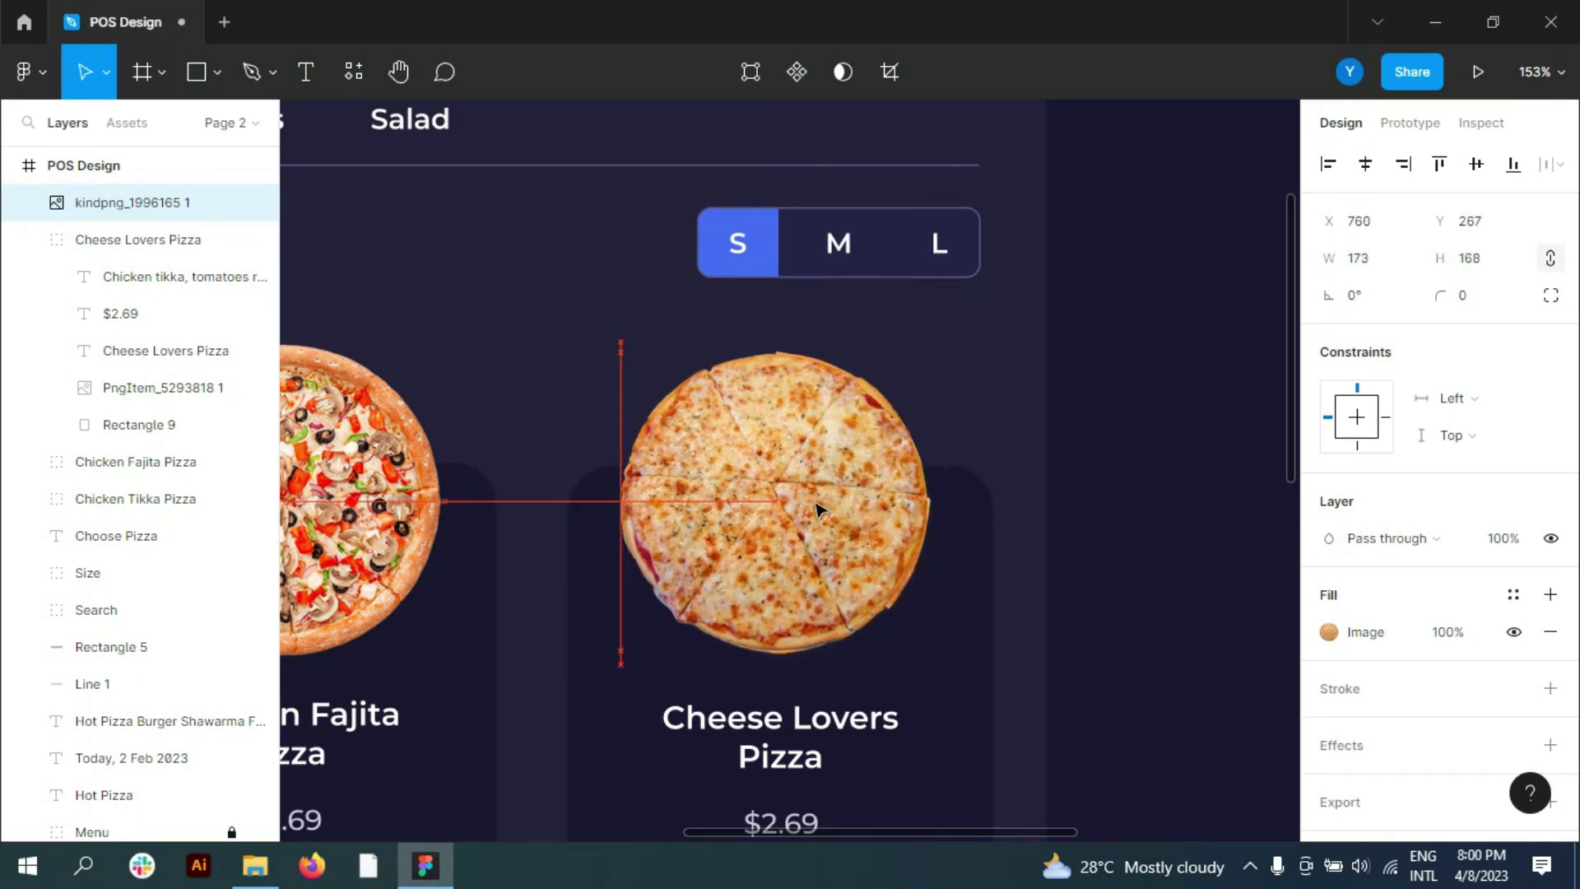
left_click_drag(119, 217, 123, 293)
left_click(170, 388)
key("Delete")
key("shift+1")
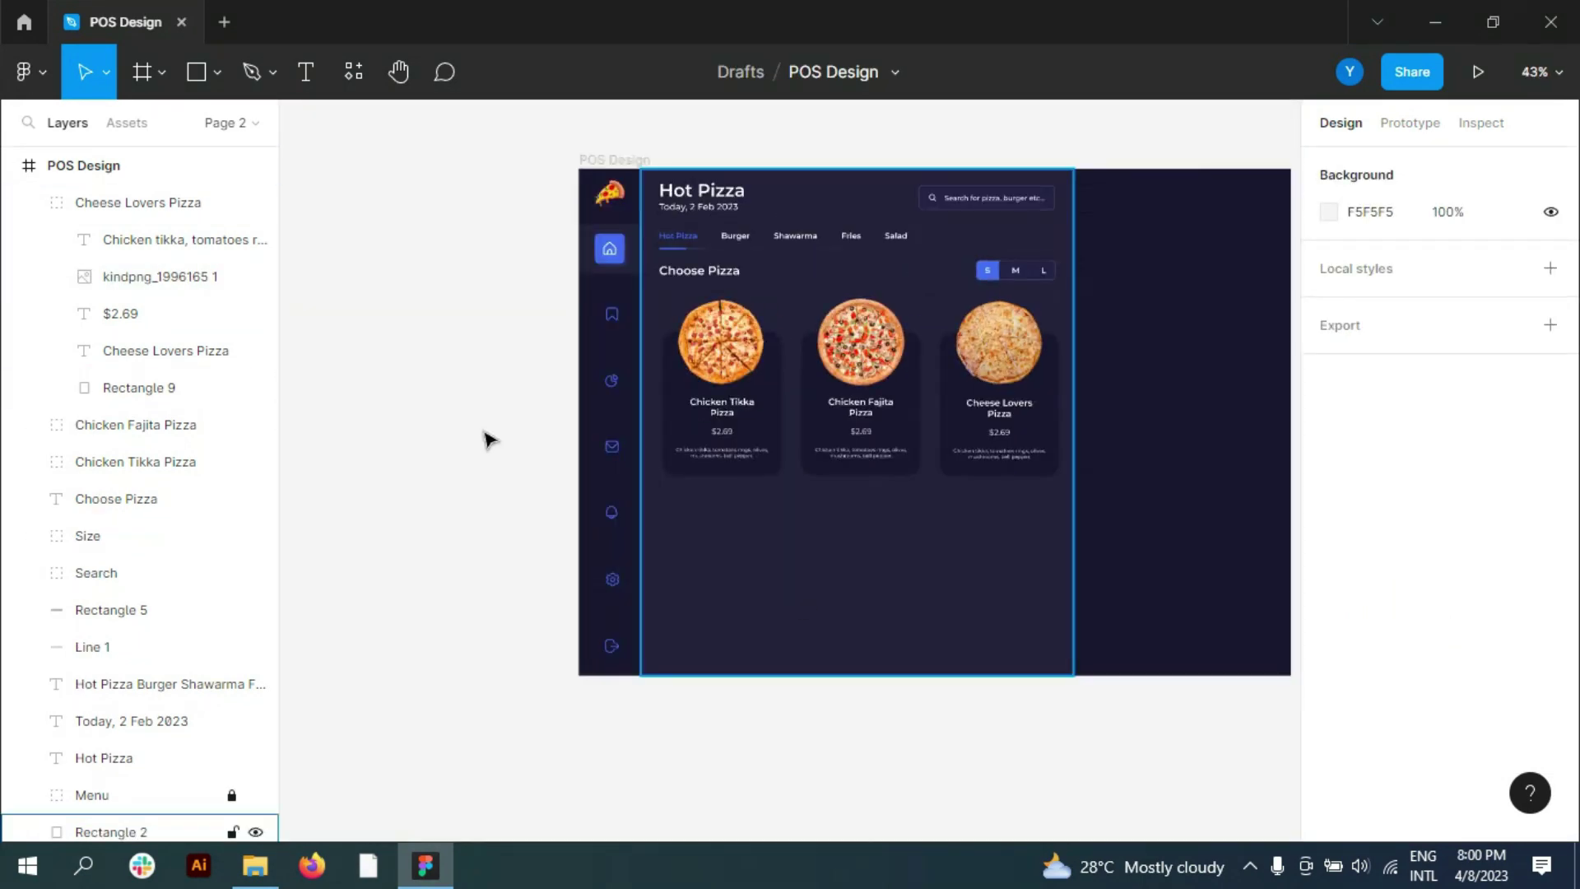
Step: Raise the contrast of the Chicken Fajita pizza photo slightly
scroll(829, 257, "up", 2)
double_click(776, 360)
left_click(1329, 632)
left_click_drag(1217, 603, 1236, 603)
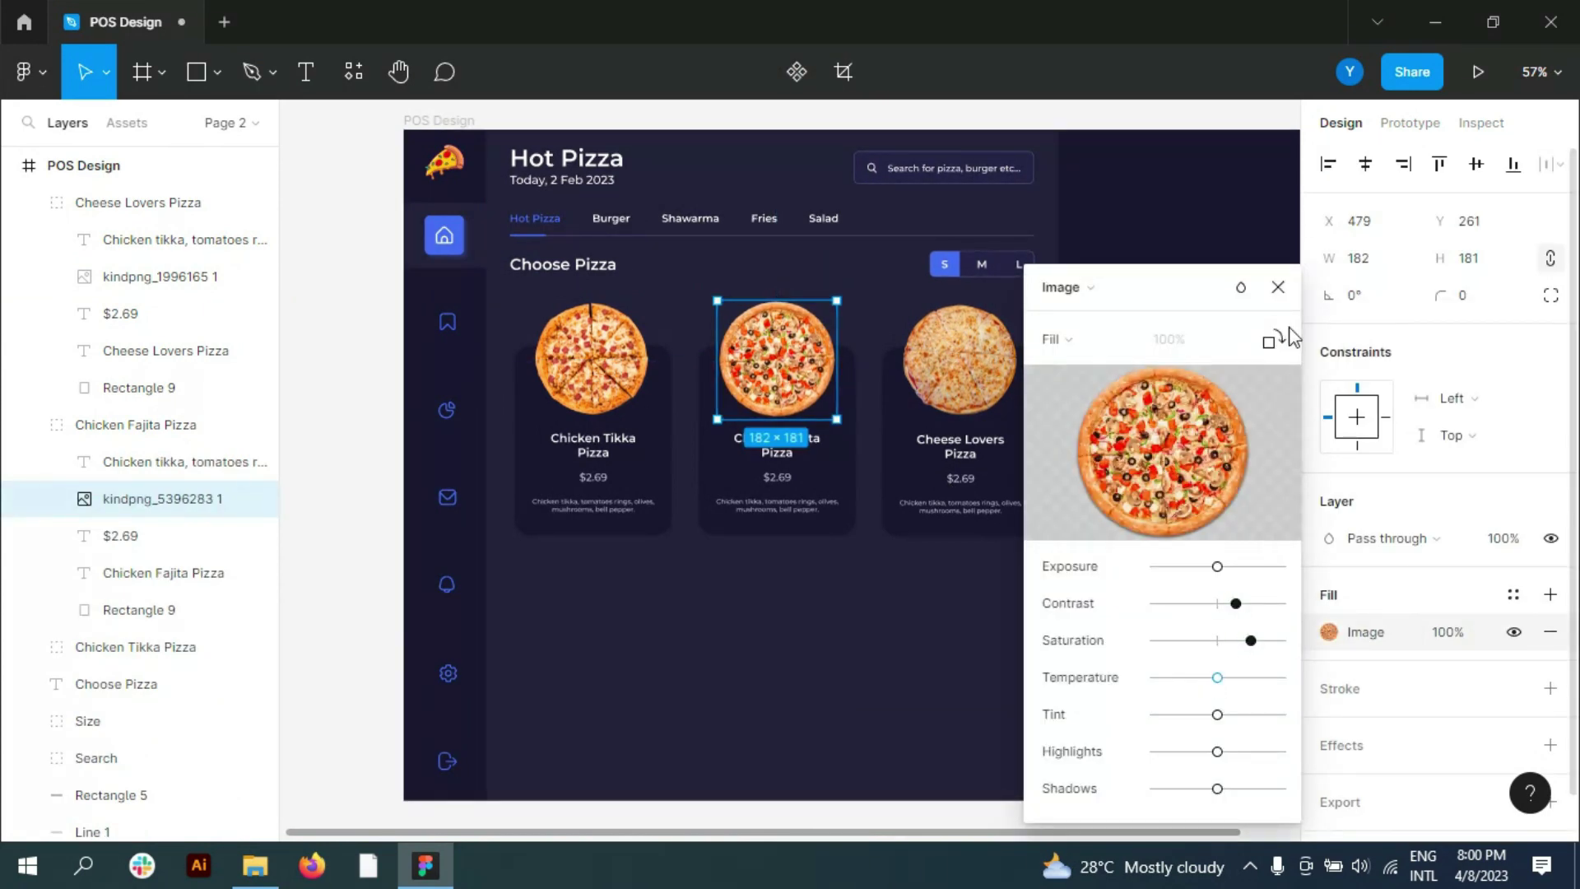
left_click(1277, 287)
Step: Adjust the image settings of the Cheese Lovers and Chicken Tikka pizza photos
scroll(814, 349, "up", 3)
double_click(1028, 367)
left_click(1328, 632)
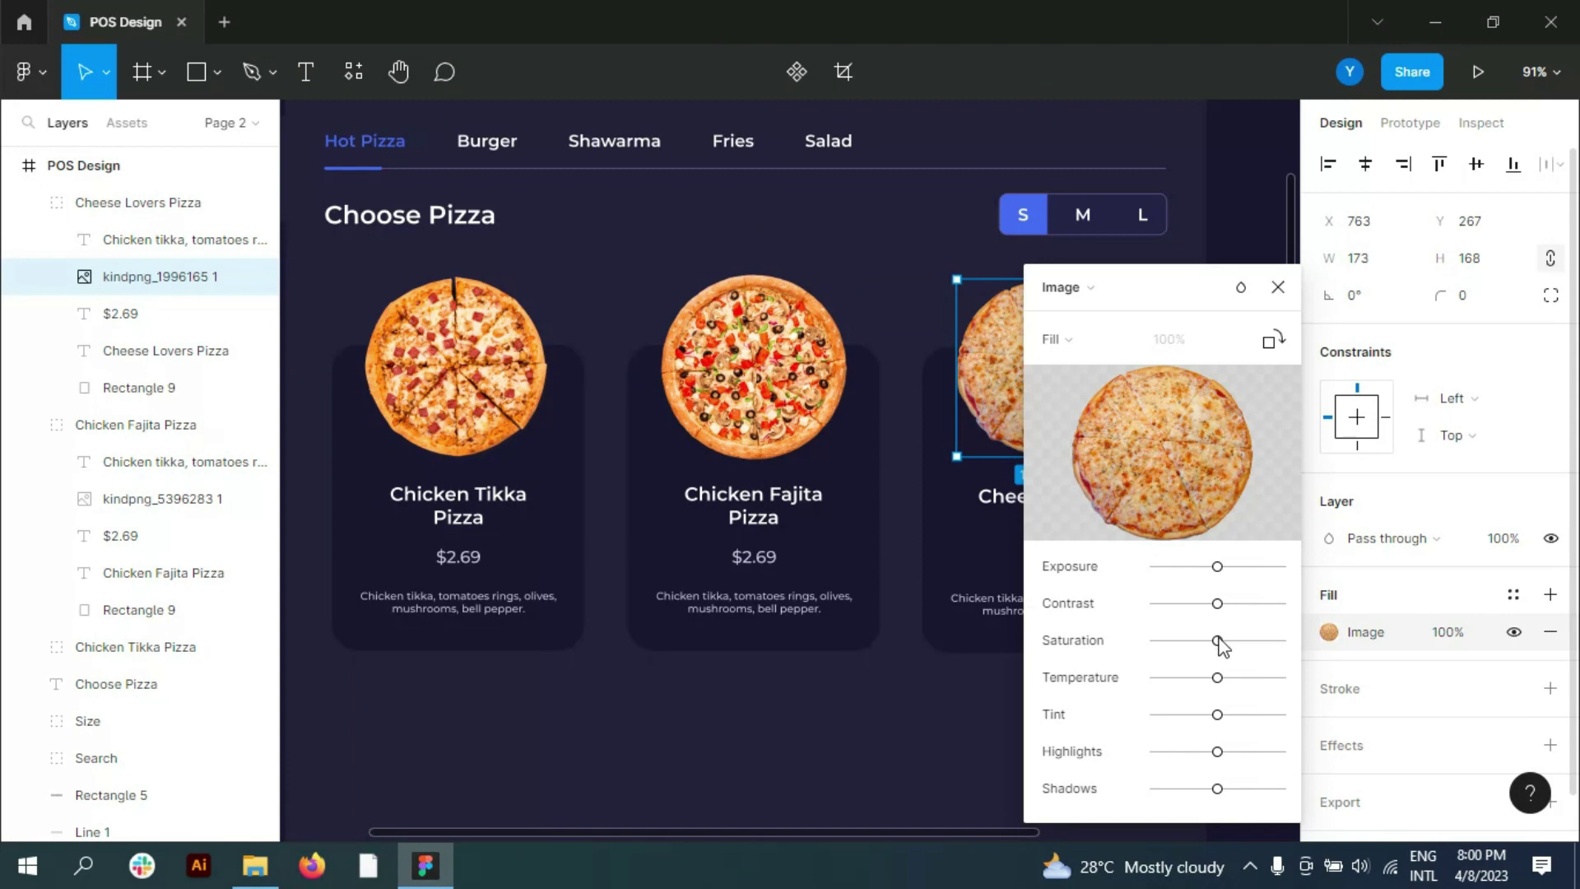
left_click(1278, 286)
double_click(457, 367)
left_click(1329, 632)
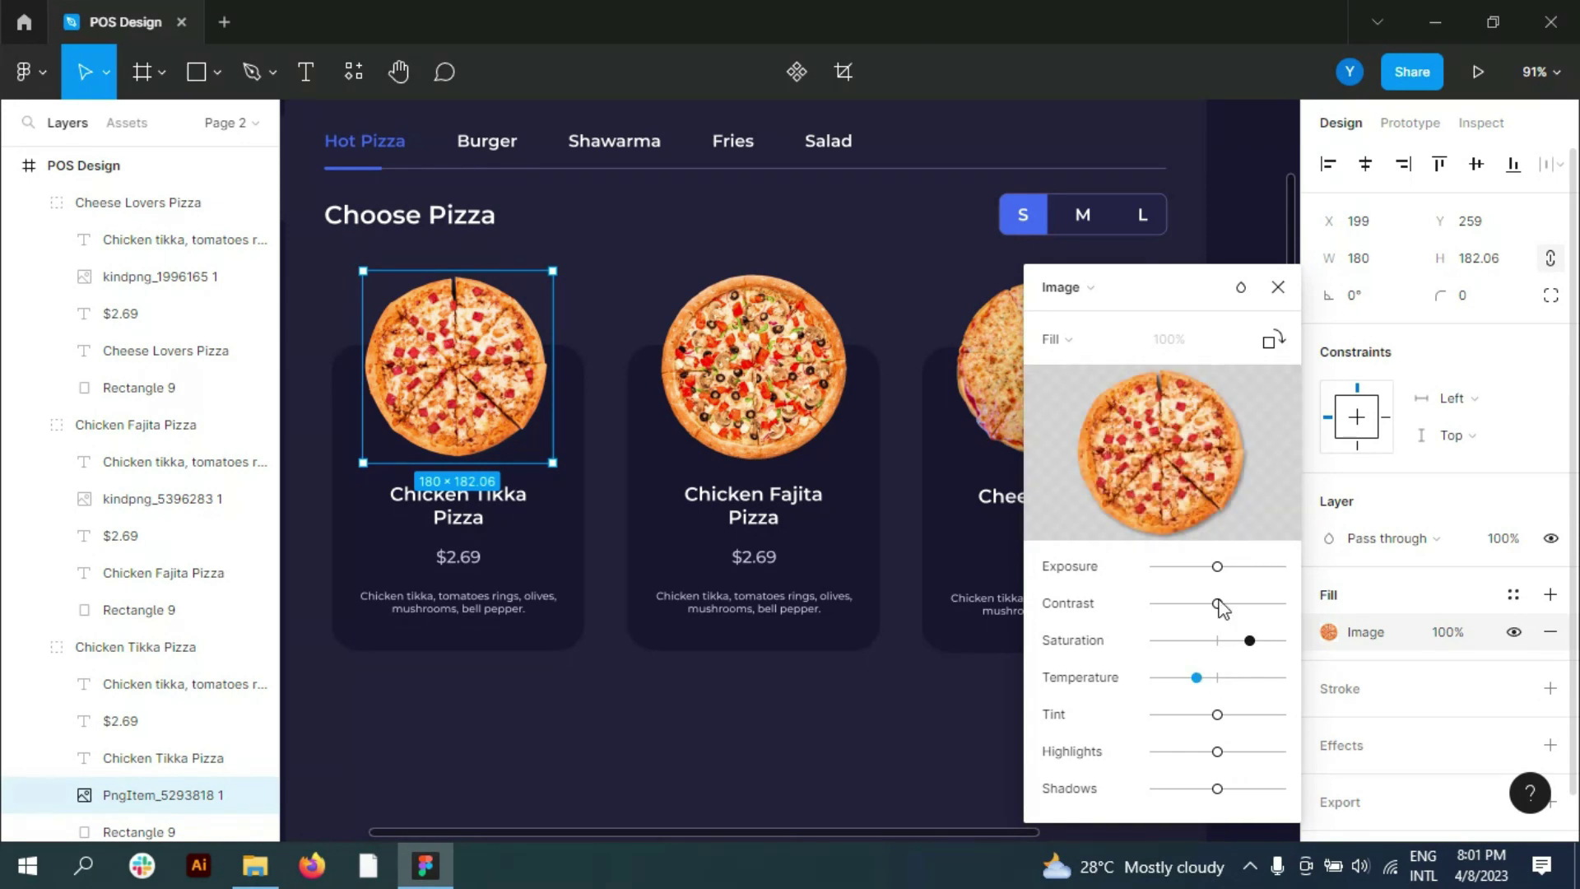
scroll(909, 573, "down", 5)
Step: Collapse the three card groups and Alt-drag copies into a second row below
left_click(582, 512)
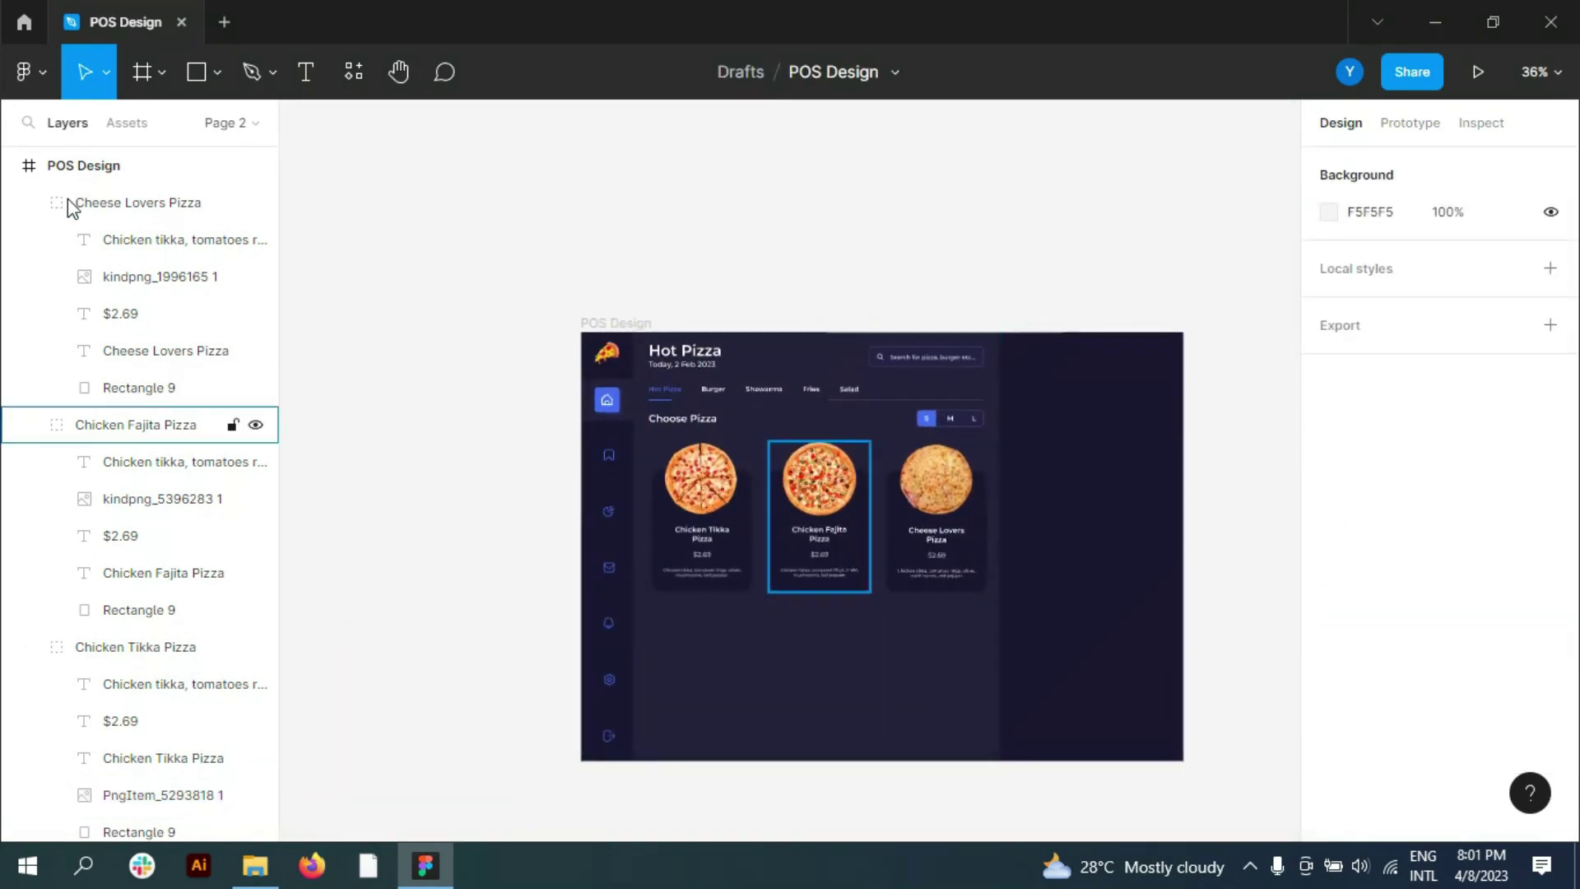
left_click(28, 202)
left_click(28, 240)
left_click(28, 276)
left_click(91, 282)
left_click(140, 203, "shift")
mouse_move(839, 498)
left_mouse_down()
mouse_move(852, 670)
mouse_move(843, 654)
left_mouse_up()
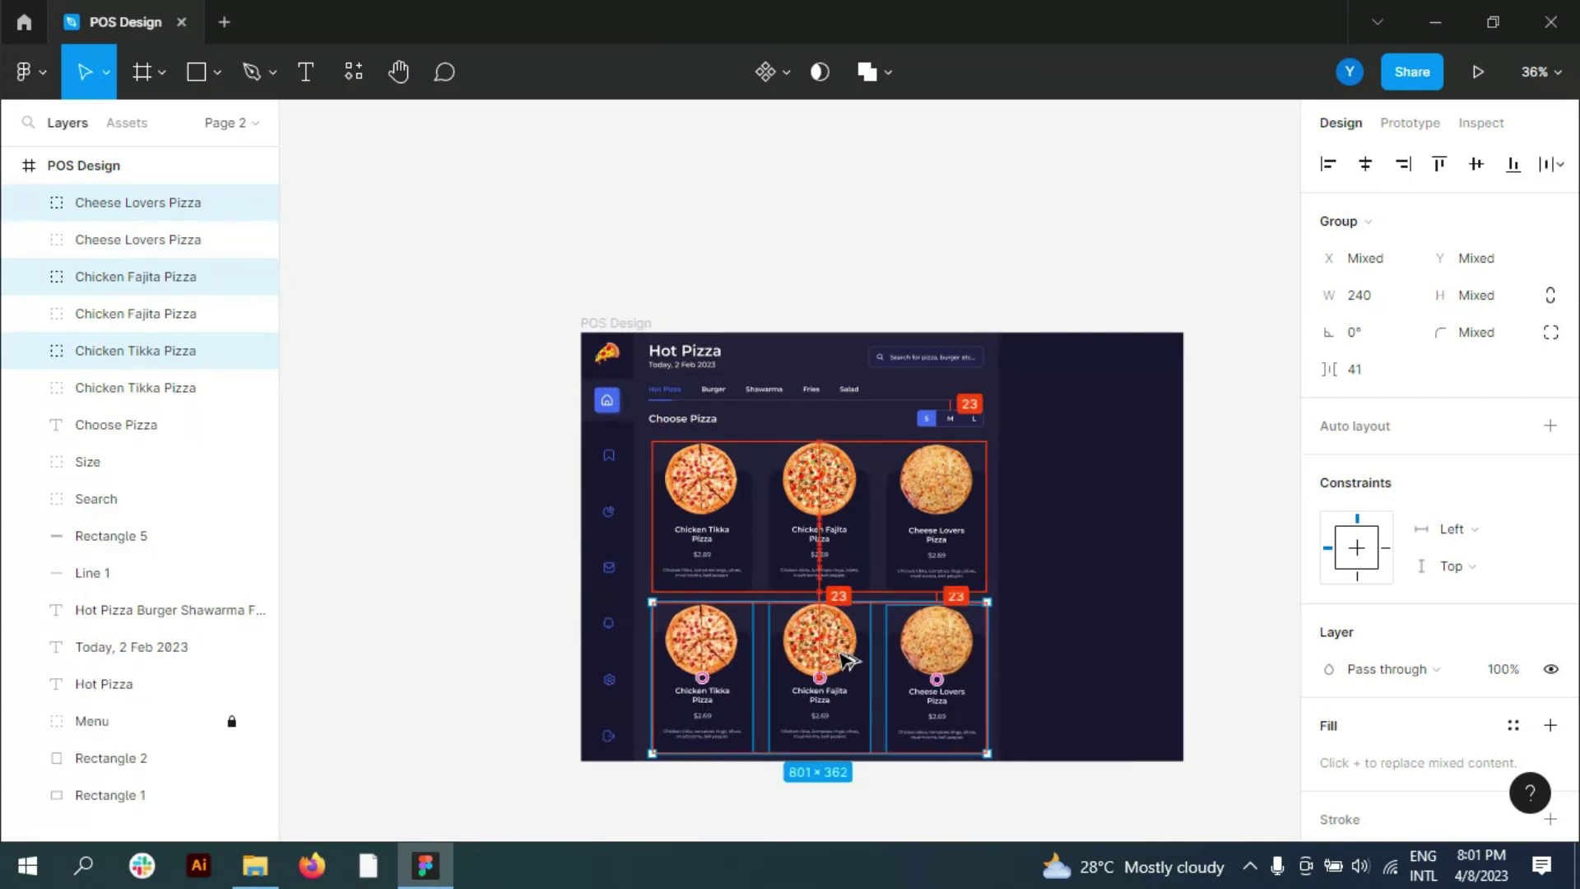
left_click(134, 239, "shift")
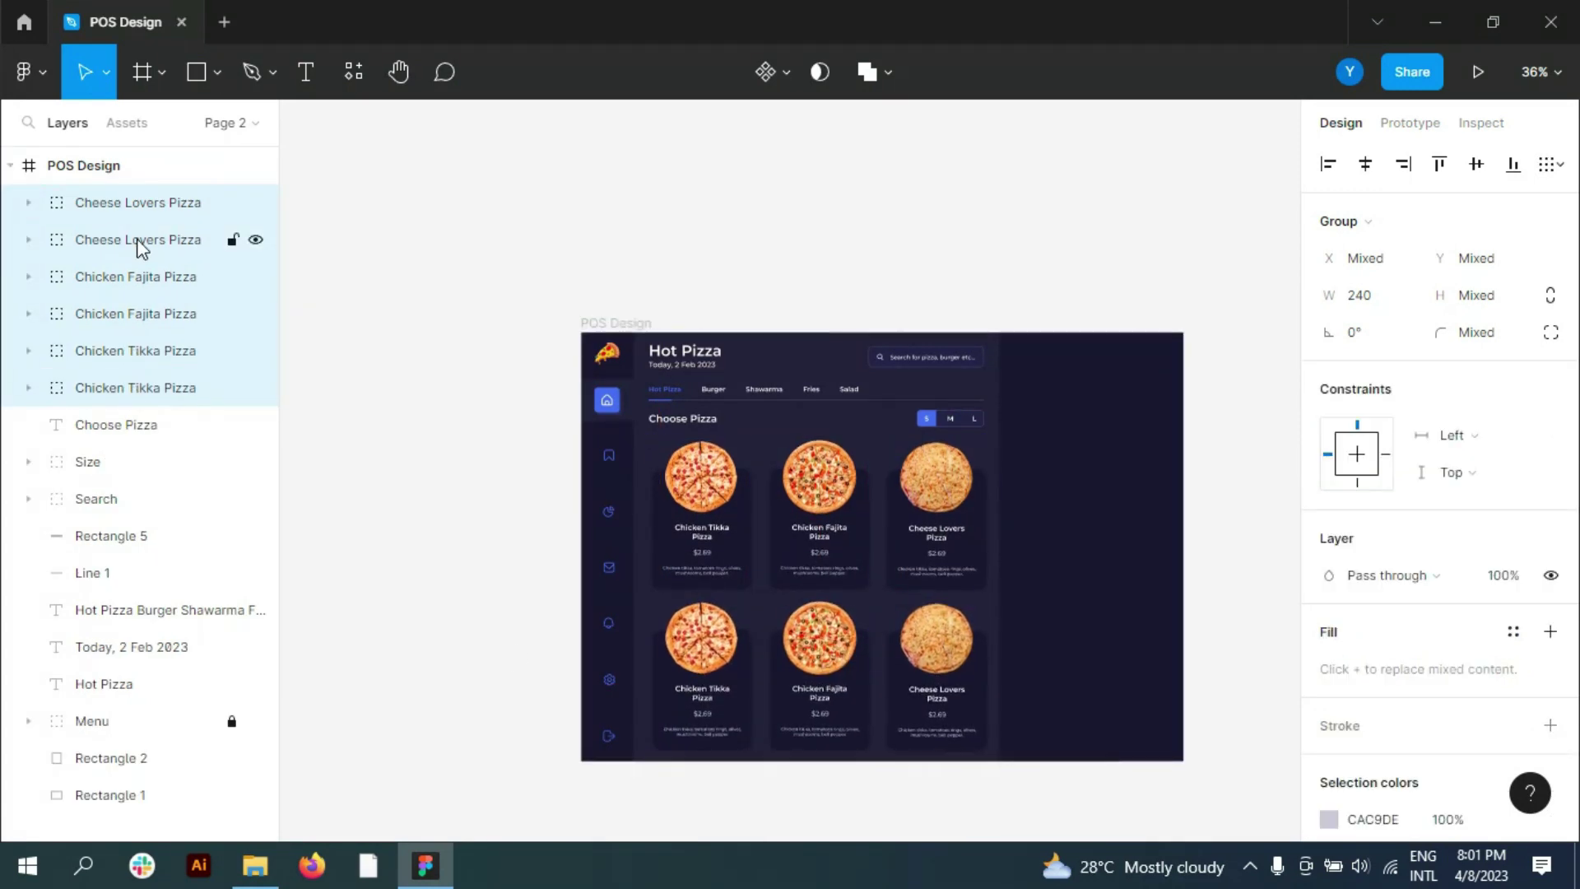
left_click(452, 364)
Step: Group the Hot Pizza title and all product card layers together with Ctrl+G
scroll(449, 356, "down", 1)
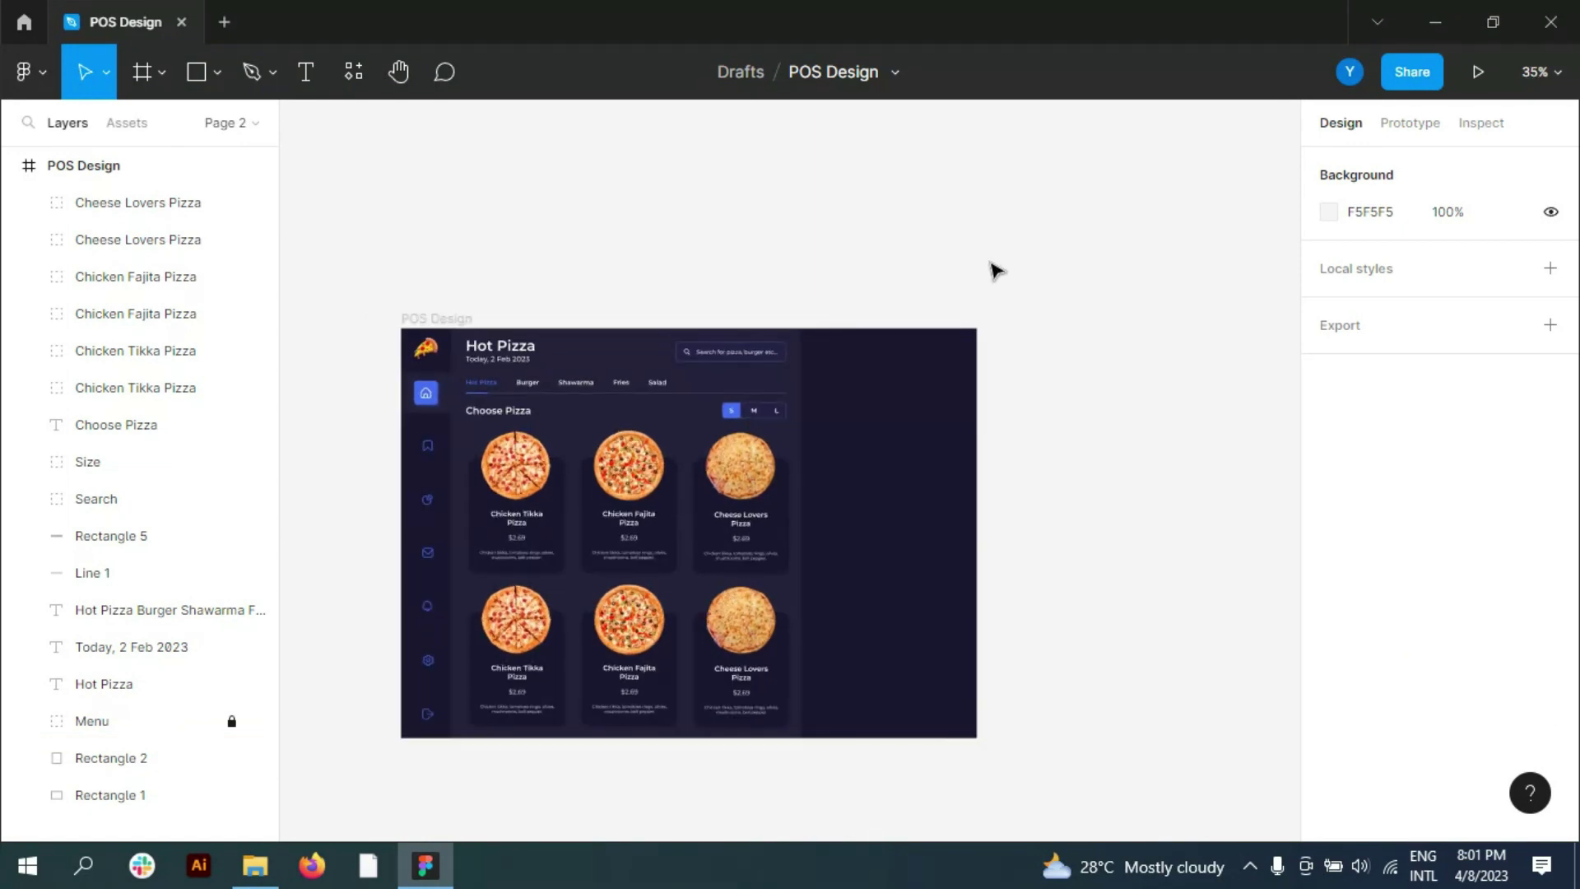
scroll(822, 576, "up", 2)
scroll(864, 531, "up", 1)
scroll(863, 531, "up", 1)
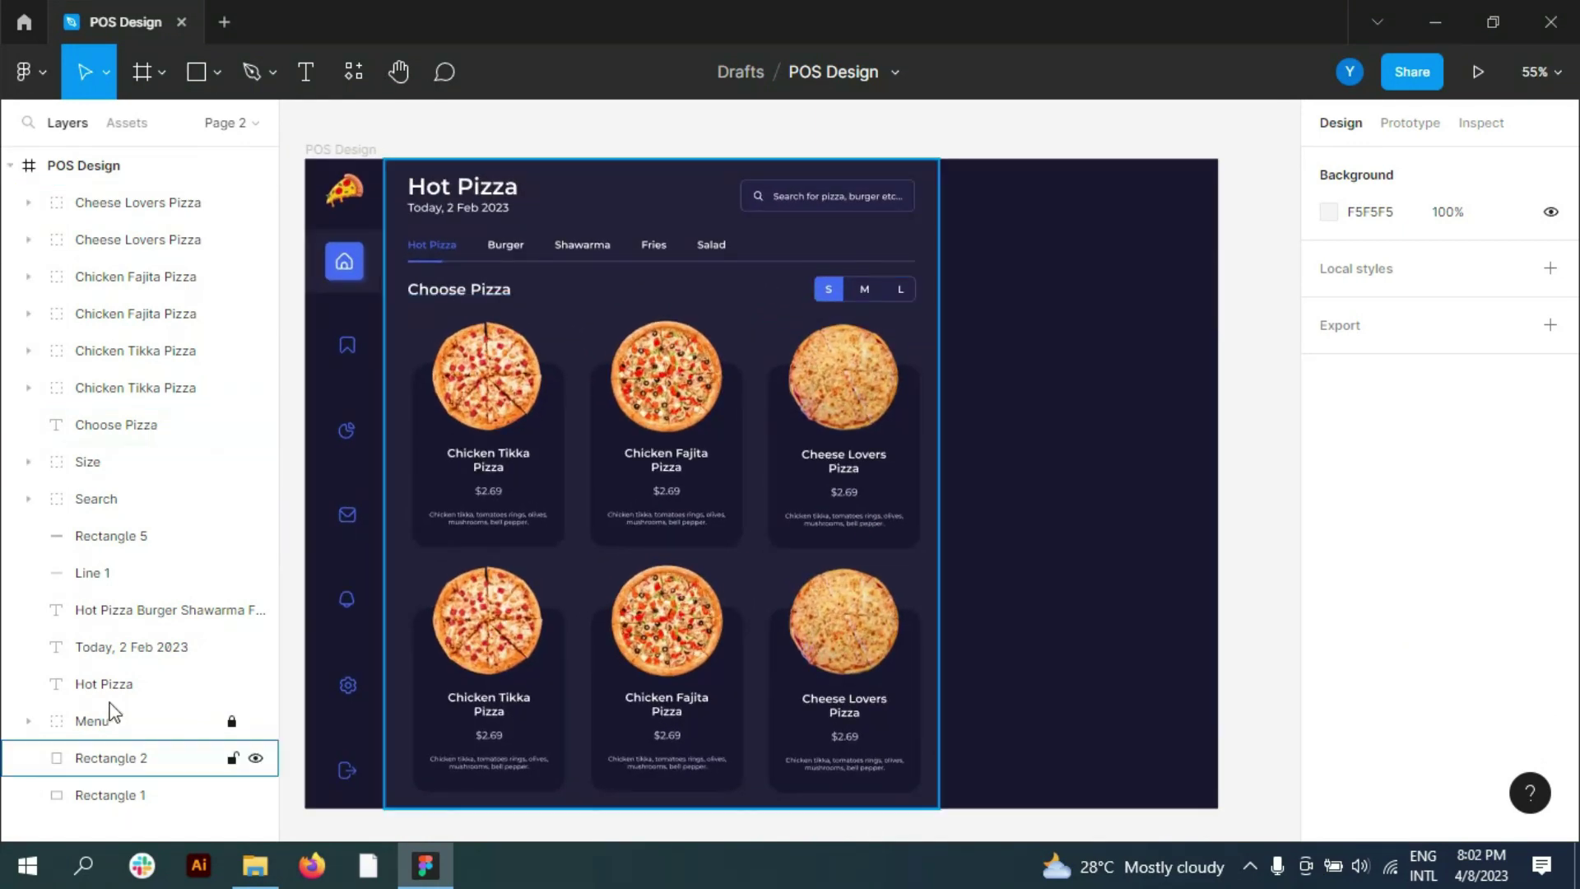
left_click(132, 646)
left_click(92, 573)
left_click(121, 689)
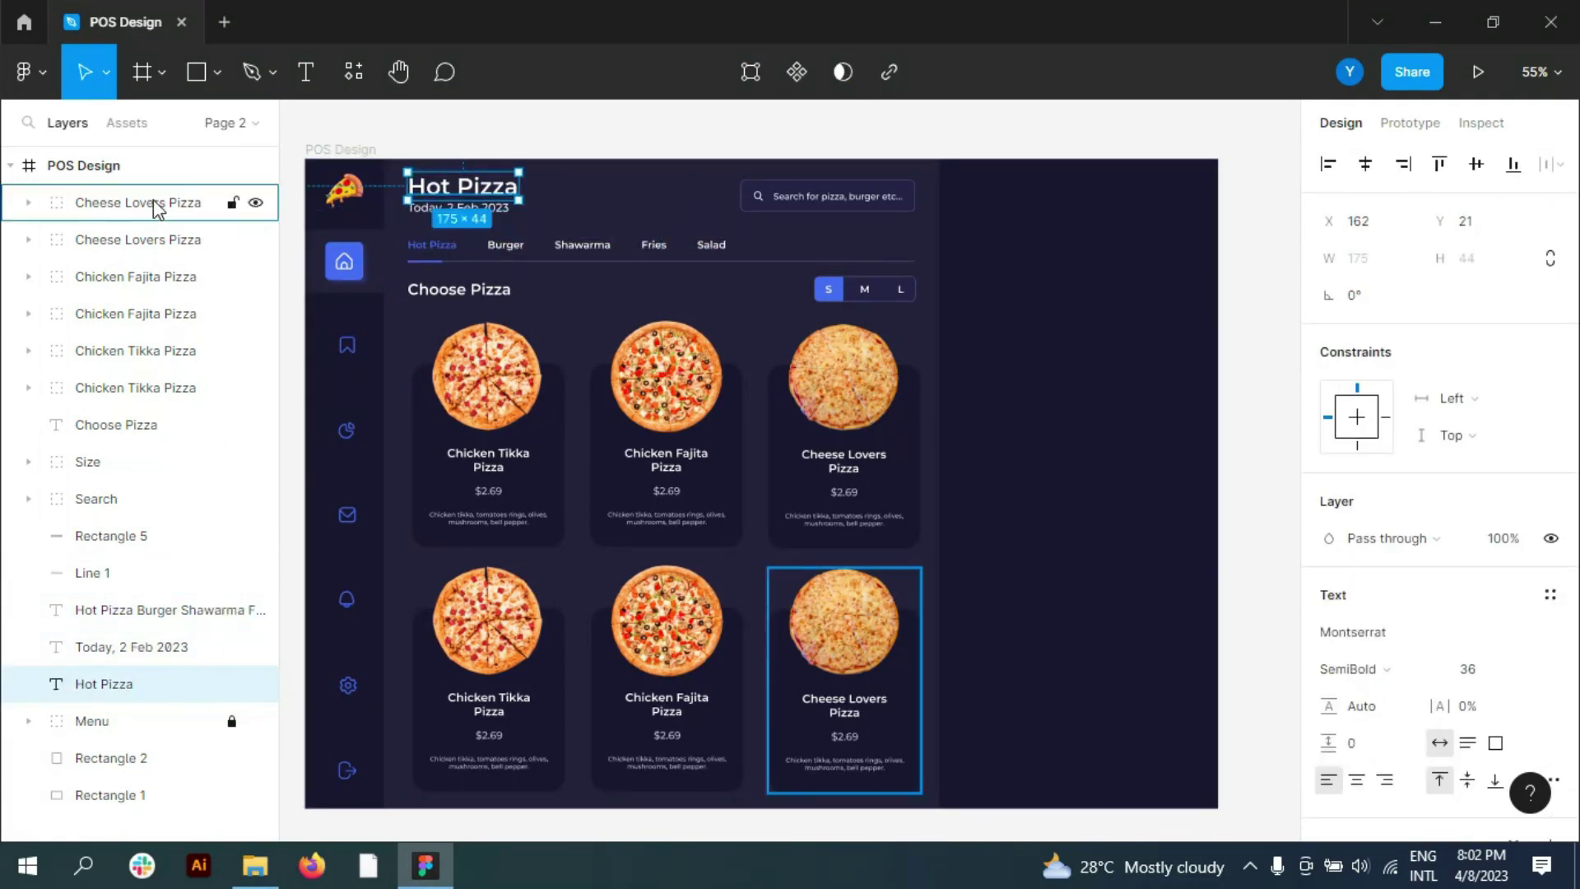
left_click(159, 202, "shift")
key("ctrl+g")
Step: Move Rectangle 2 to the bottom of Group 2 and rename the group Products
left_click(107, 794)
left_click_drag(115, 794, 115, 752)
left_click(29, 202)
left_click_drag(57, 239, 32, 202)
left_click(29, 204)
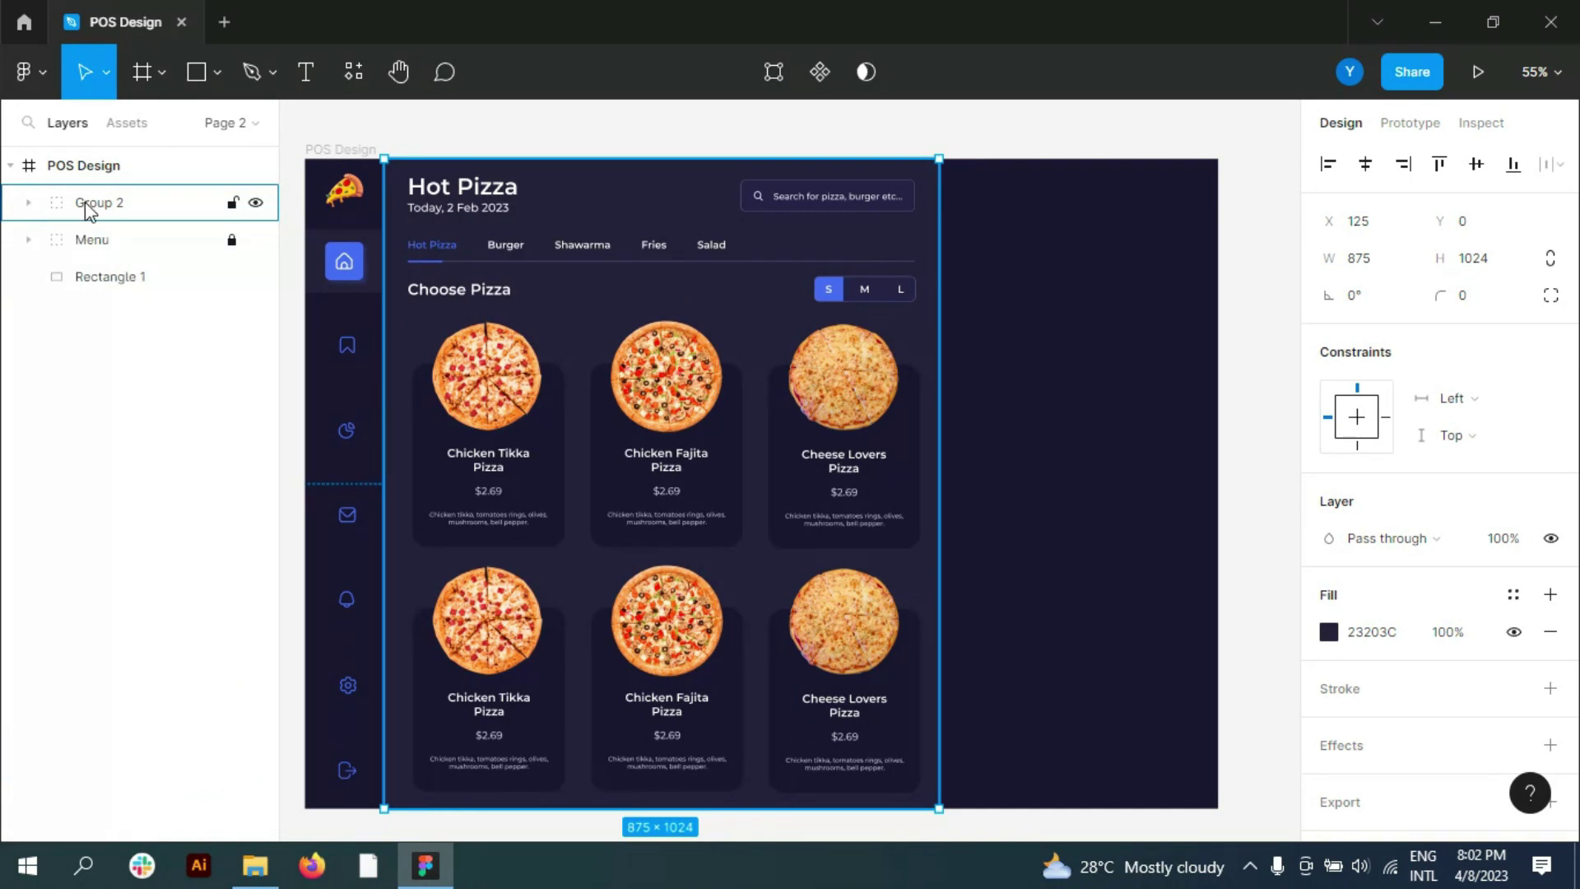
double_click(87, 204)
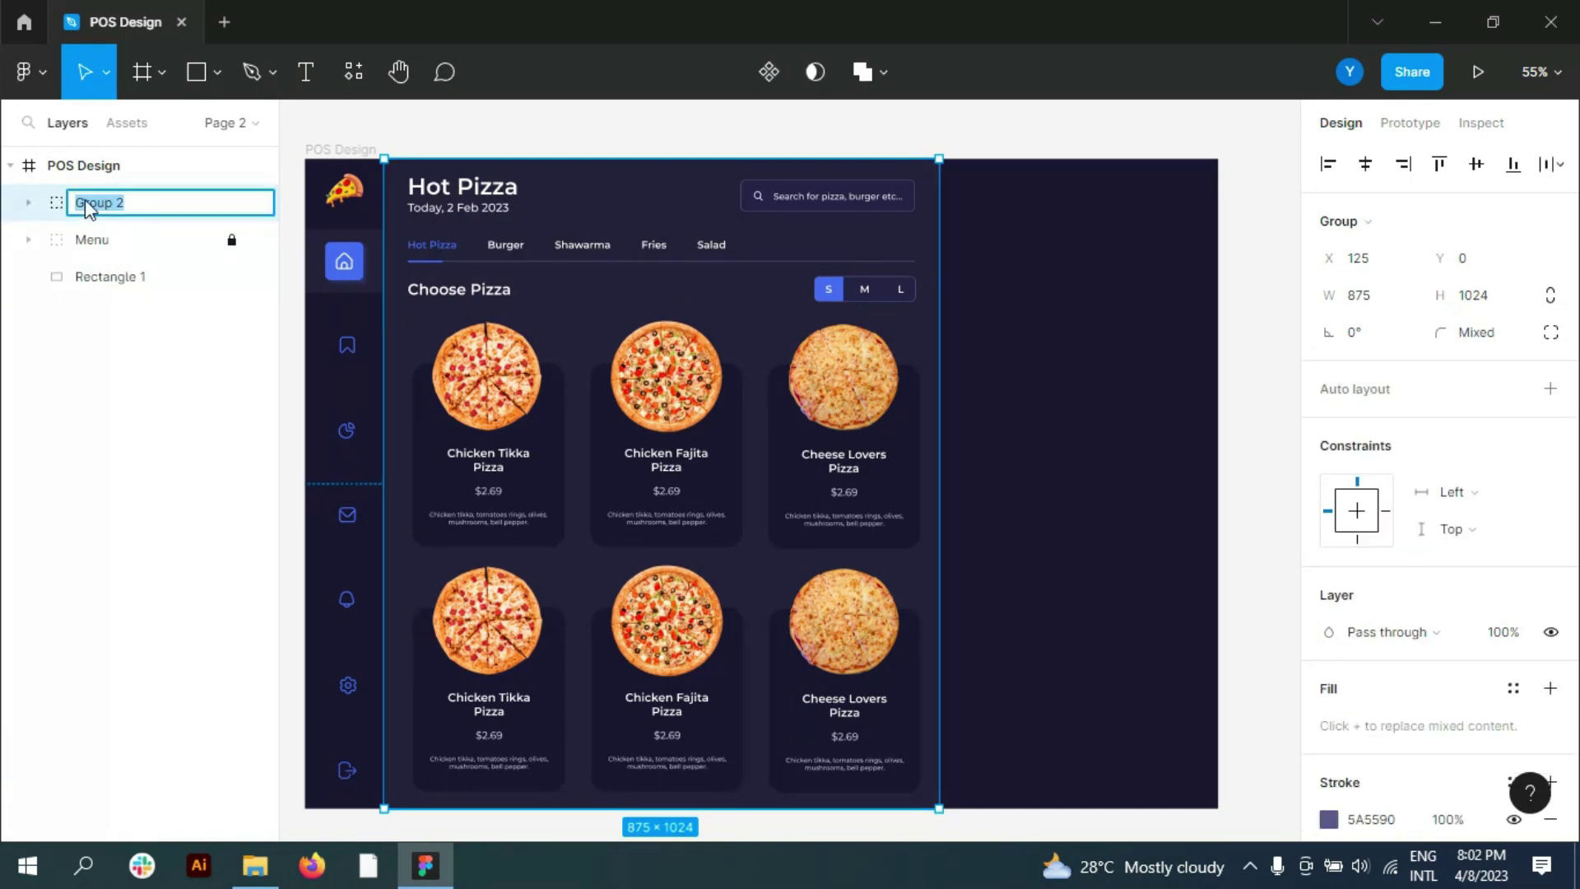
type("Po")
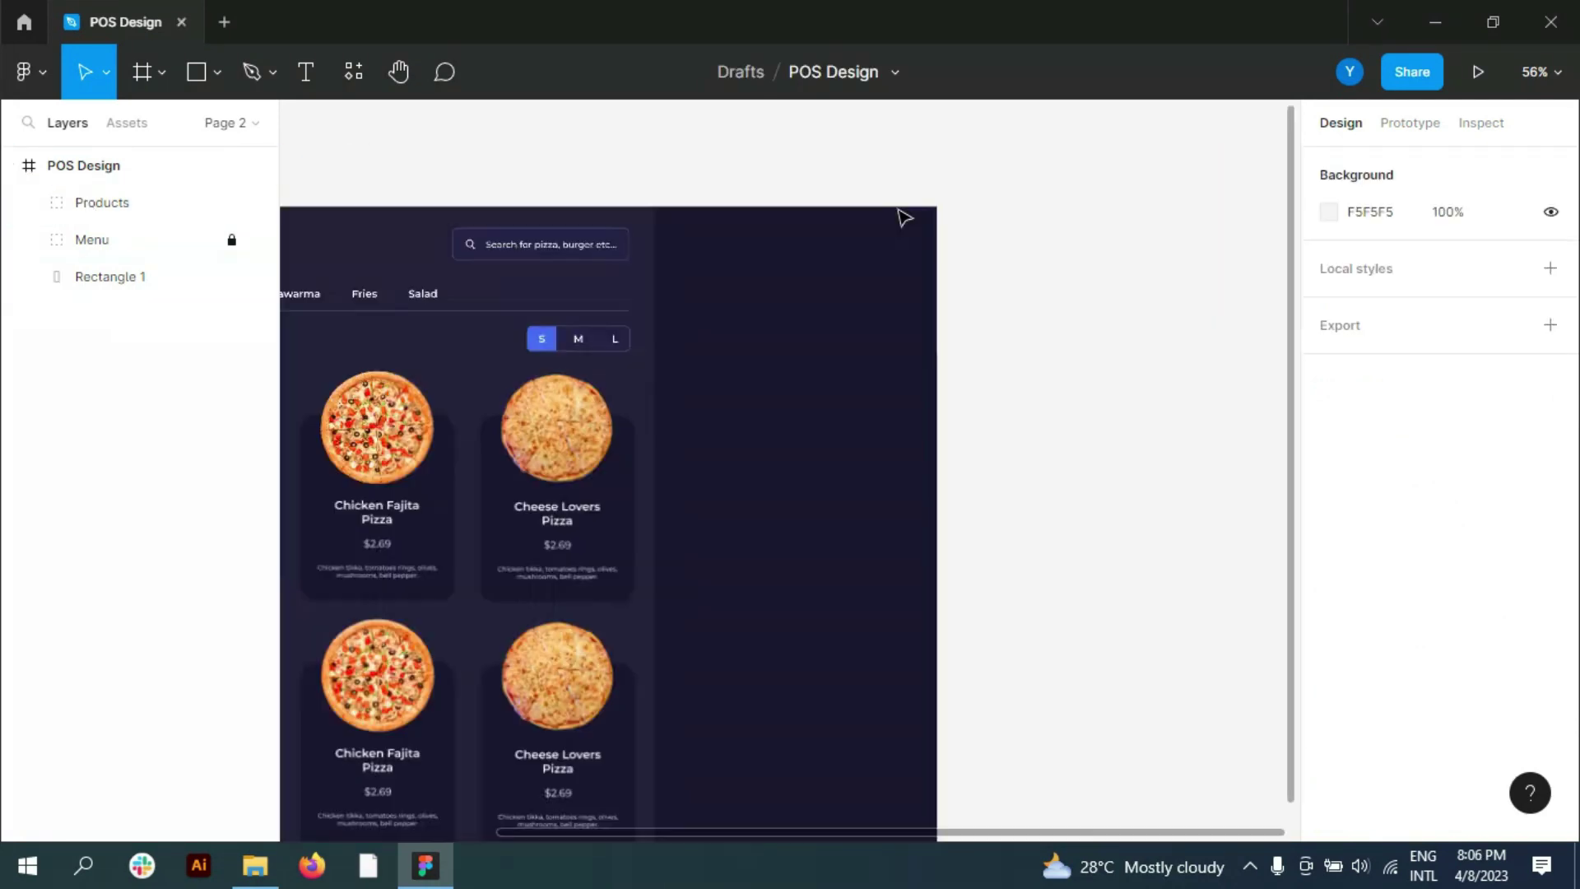
Step: Type an Order#1234 text heading in the empty order area
left_click(692, 237)
type("0")
key("Escape")
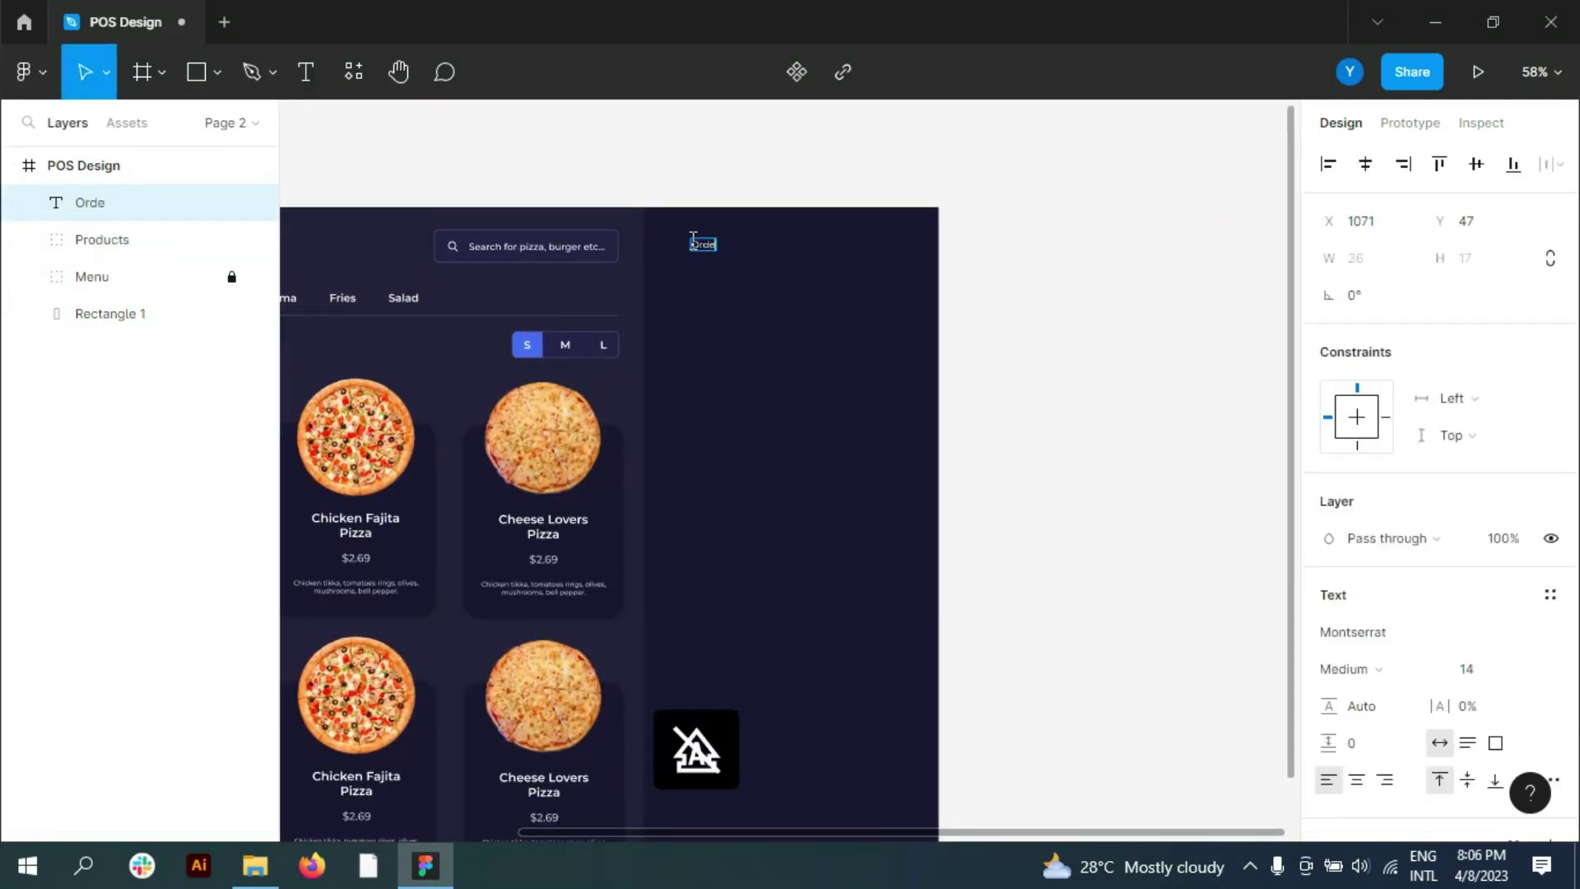
key("BackSpace")
type("#1234")
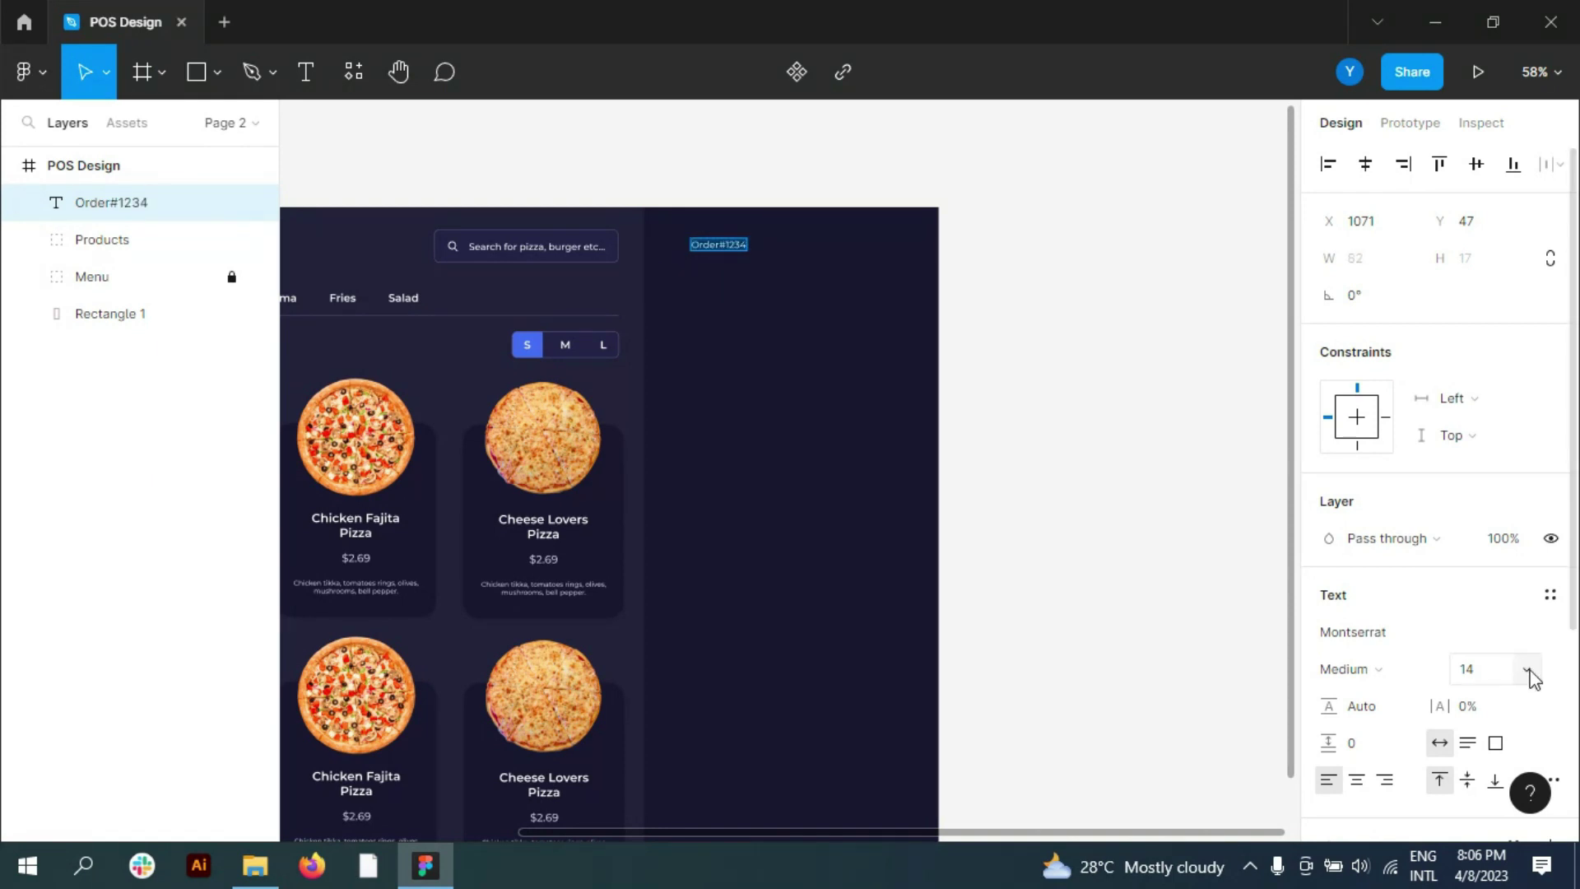
Step: Set the Order#1234 heading to size 24 SemiBold and move it to the top of the order area
left_click(1528, 670)
left_click(1505, 624)
left_click(1365, 669)
left_click(1365, 406)
scroll(726, 186, "up", 3)
left_click(727, 190)
left_click_drag(728, 282, 716, 267)
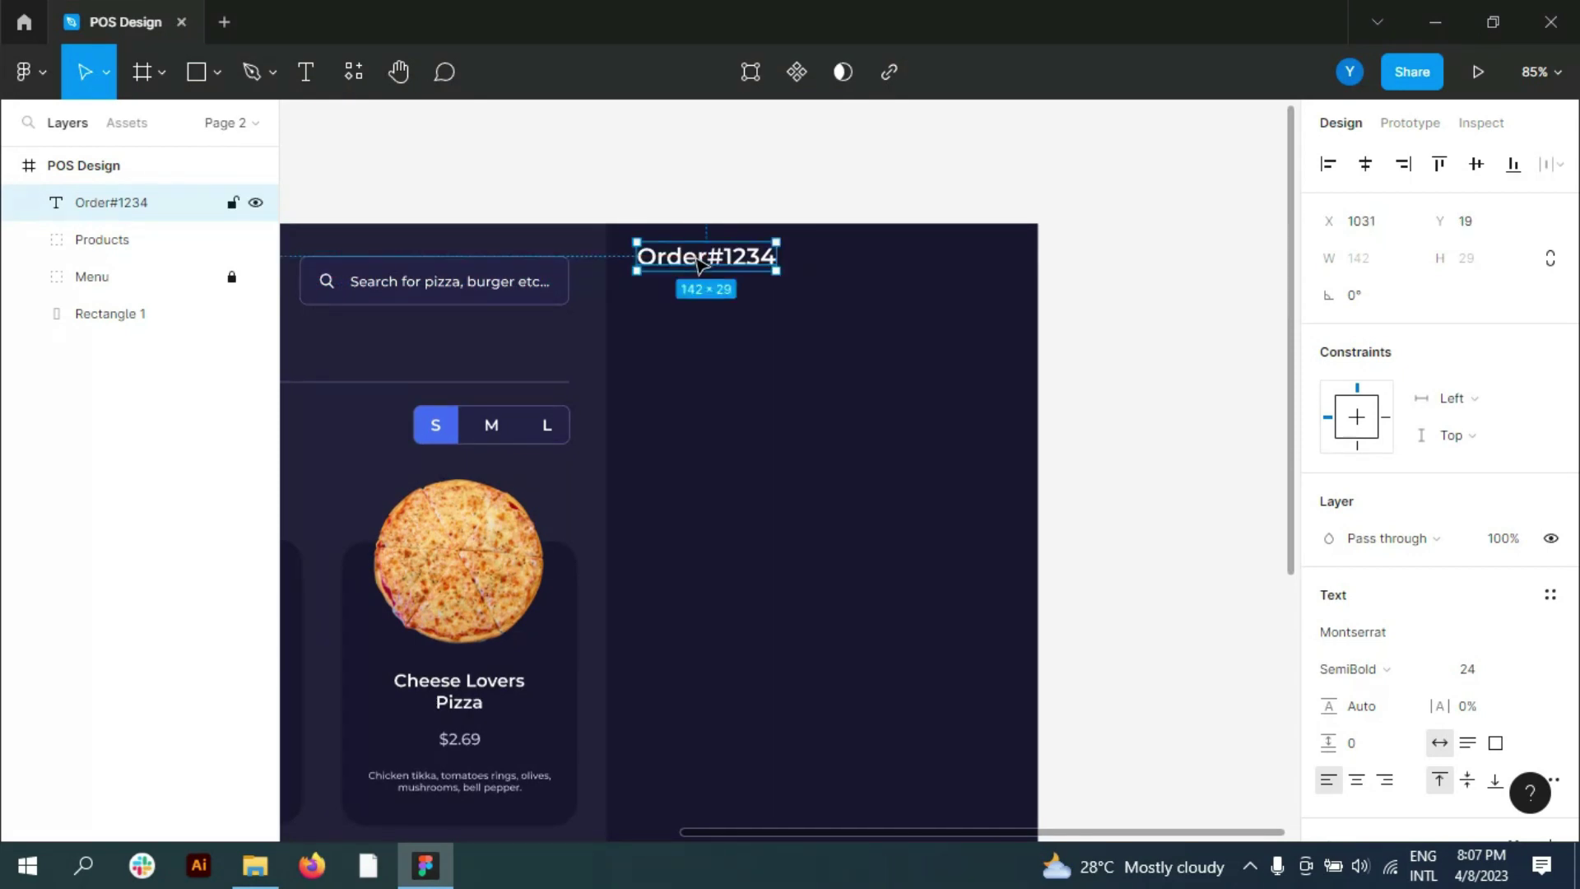
Step: Compare against the reference design on Page 1, then return to Page 2 and deselect the heading
left_click(231, 122)
left_click(67, 208)
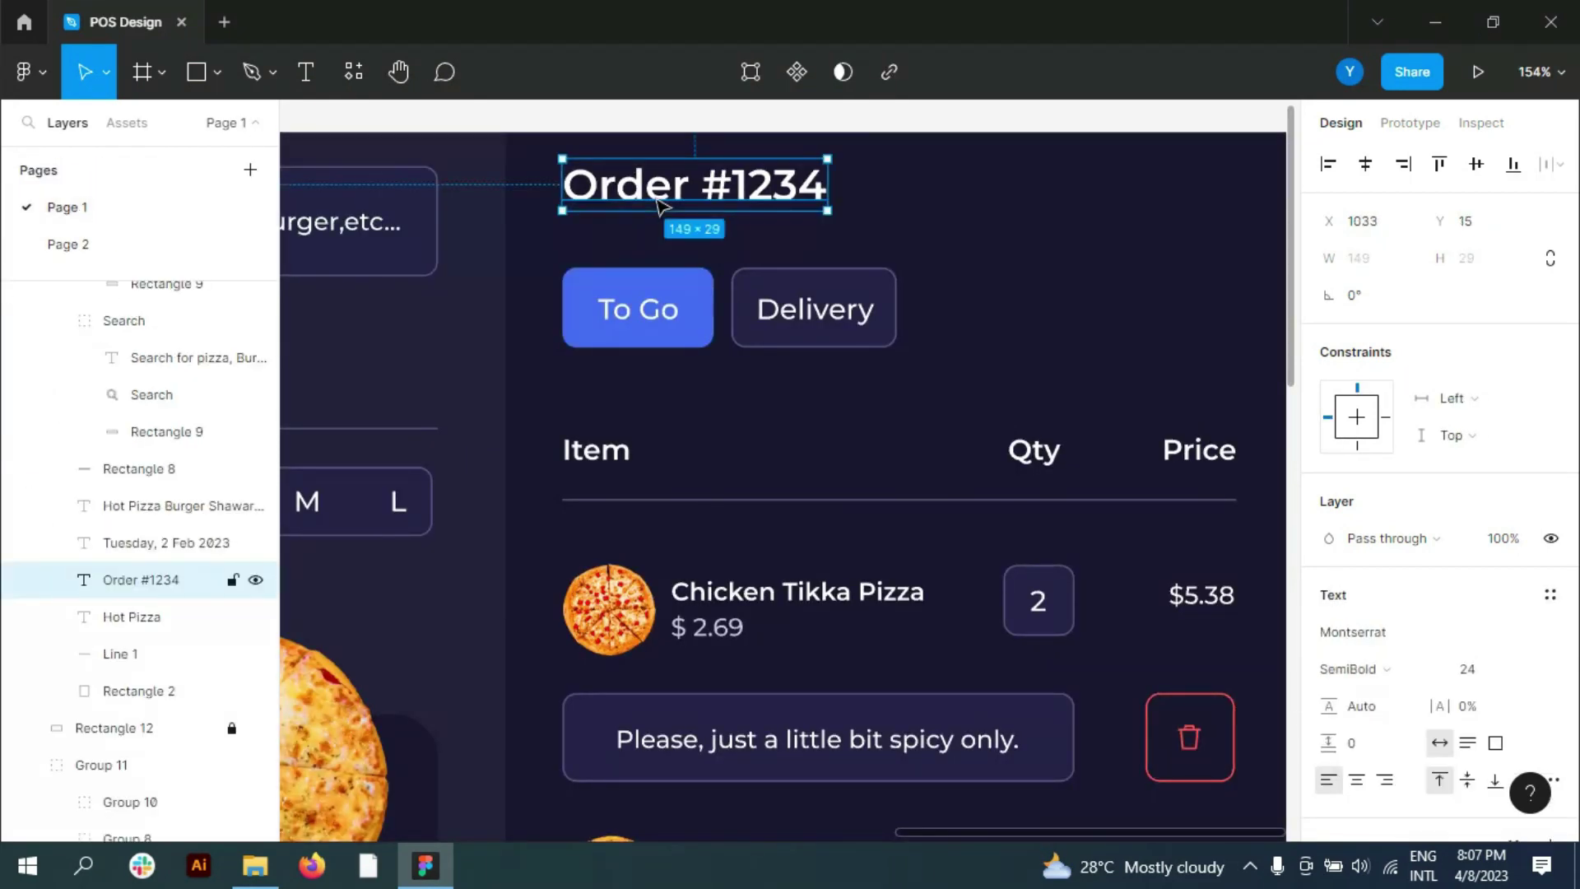
left_click(82, 245)
left_click(306, 73)
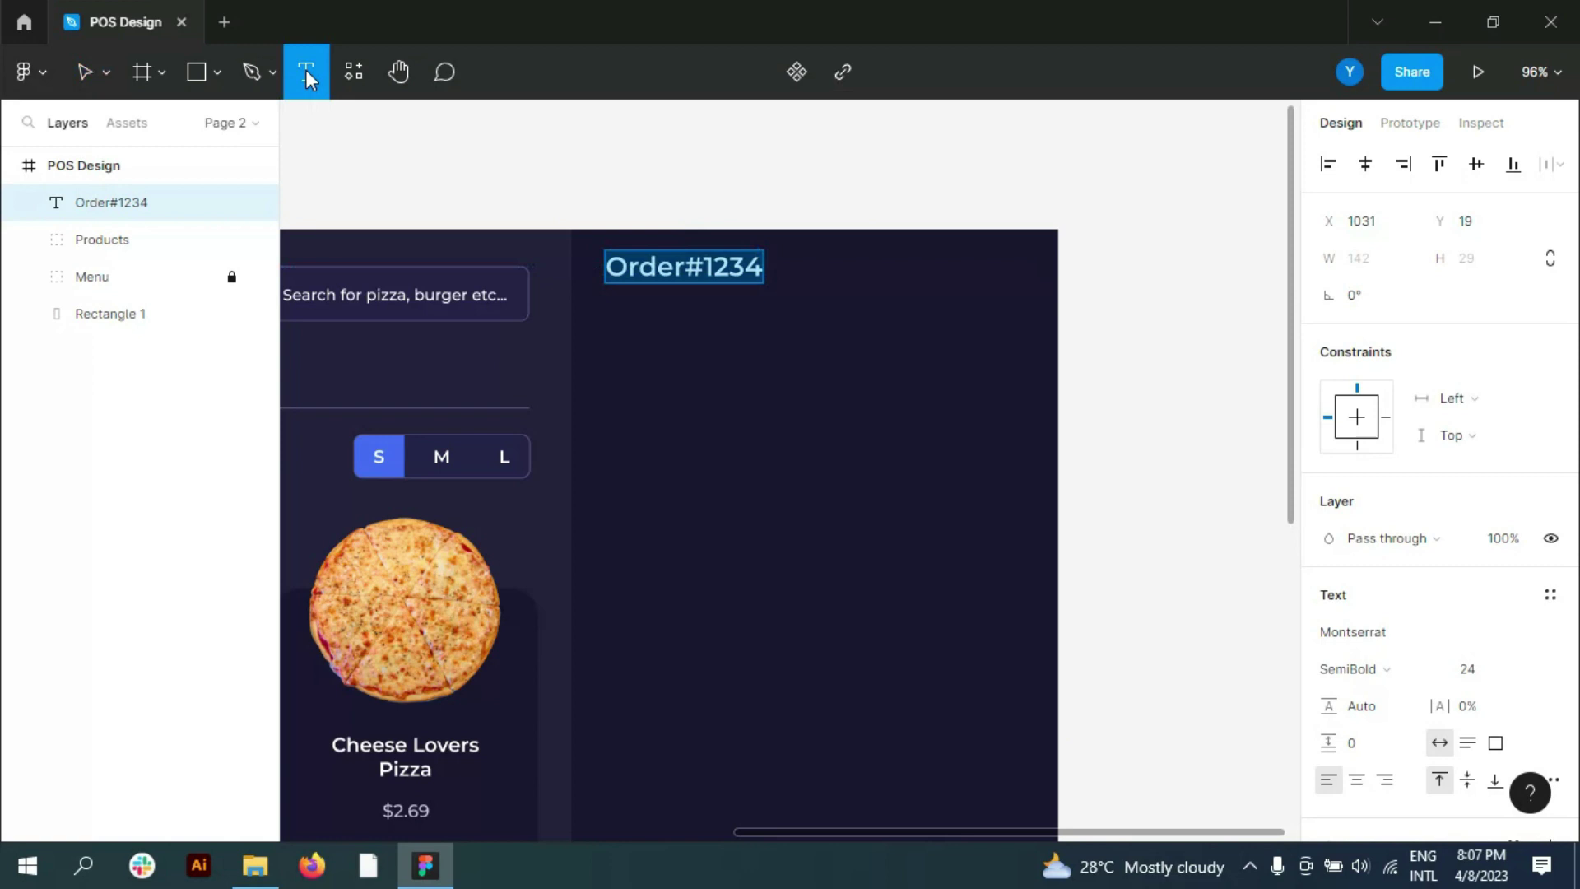
key("Escape")
left_click(906, 164)
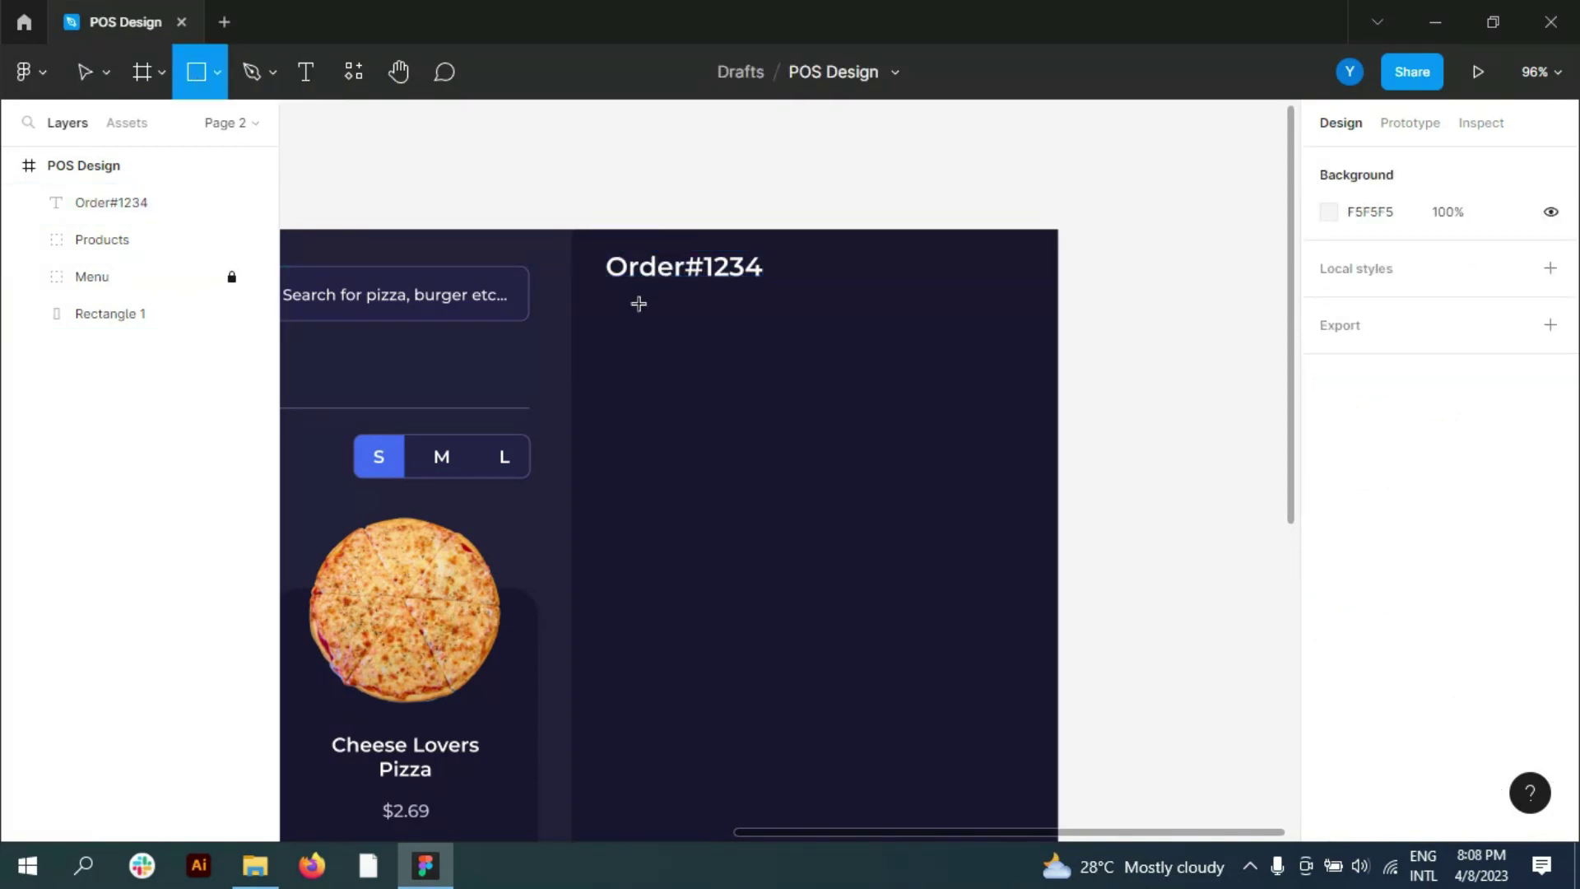
Step: Draw a rectangle below the Order#1234 heading with corner radius 4
scroll(638, 304, "up", 5)
left_click_drag(593, 296, 774, 384)
left_click(1475, 265)
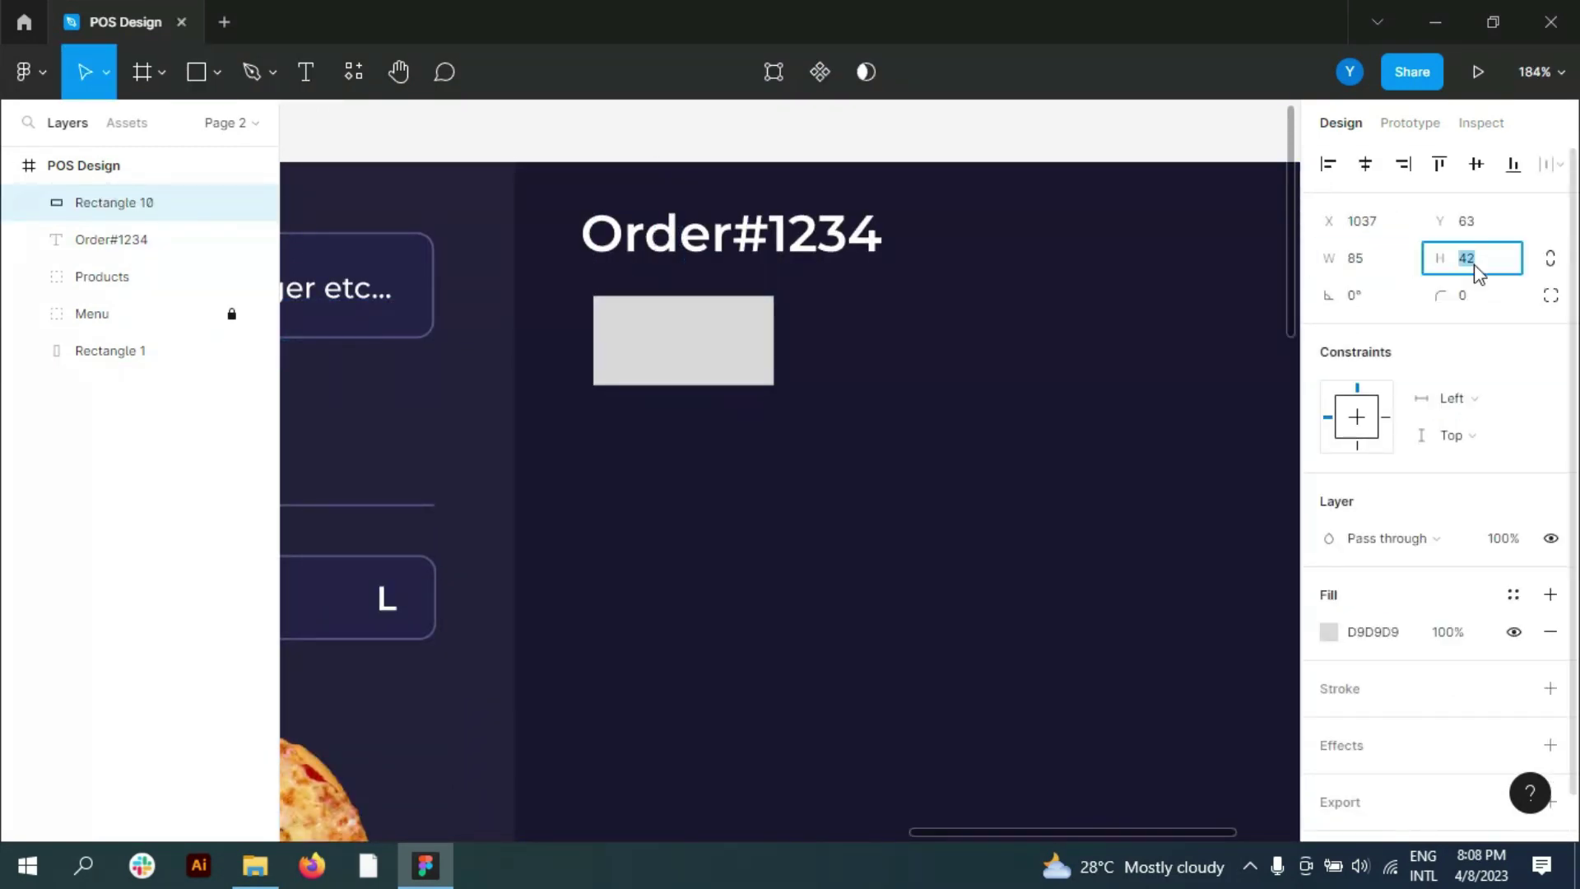
type("45")
left_click(1481, 296)
type("4")
key("Return")
Step: Add a 'To Go' text label and move it onto the rectangle
key("t")
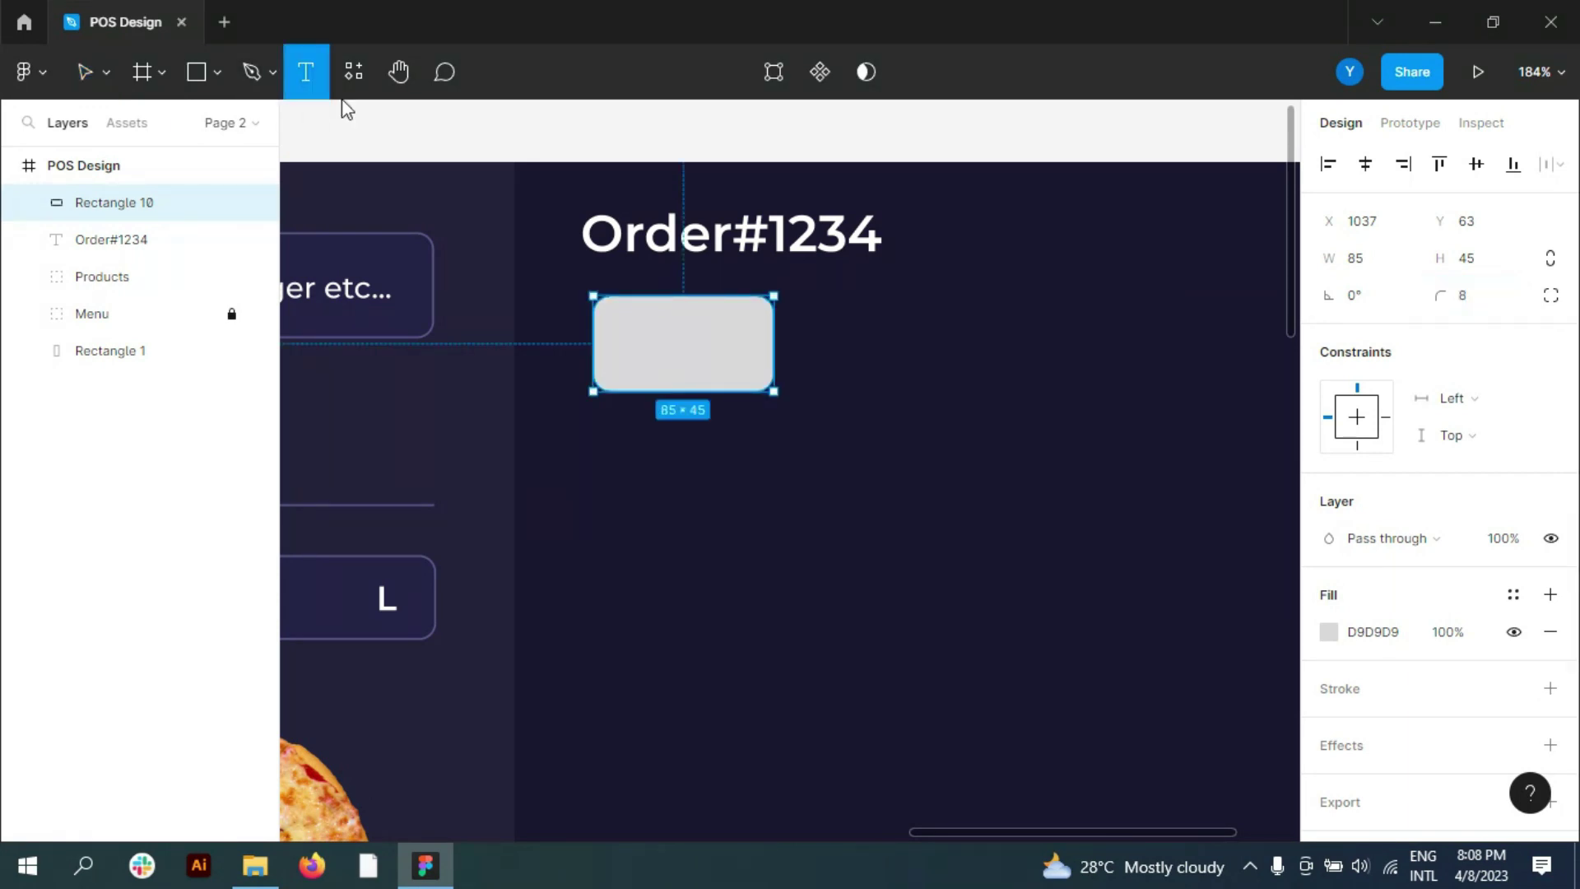
left_click(695, 430)
key("BackSpace")
key("Caps_Lock")
type("T")
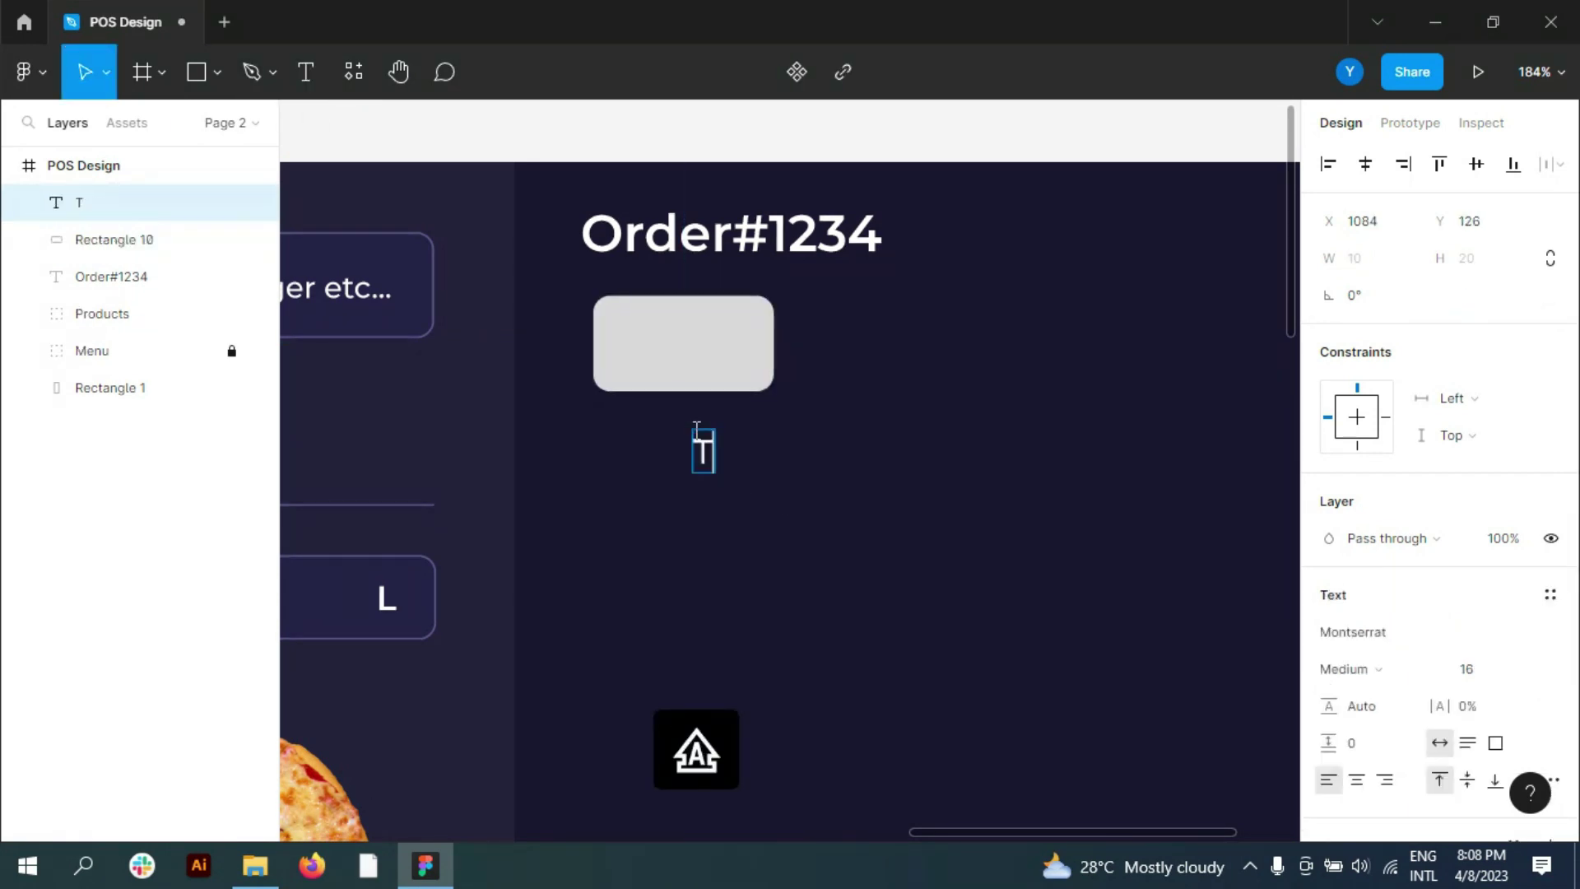
key("Escape")
left_click_drag(763, 460, 705, 352)
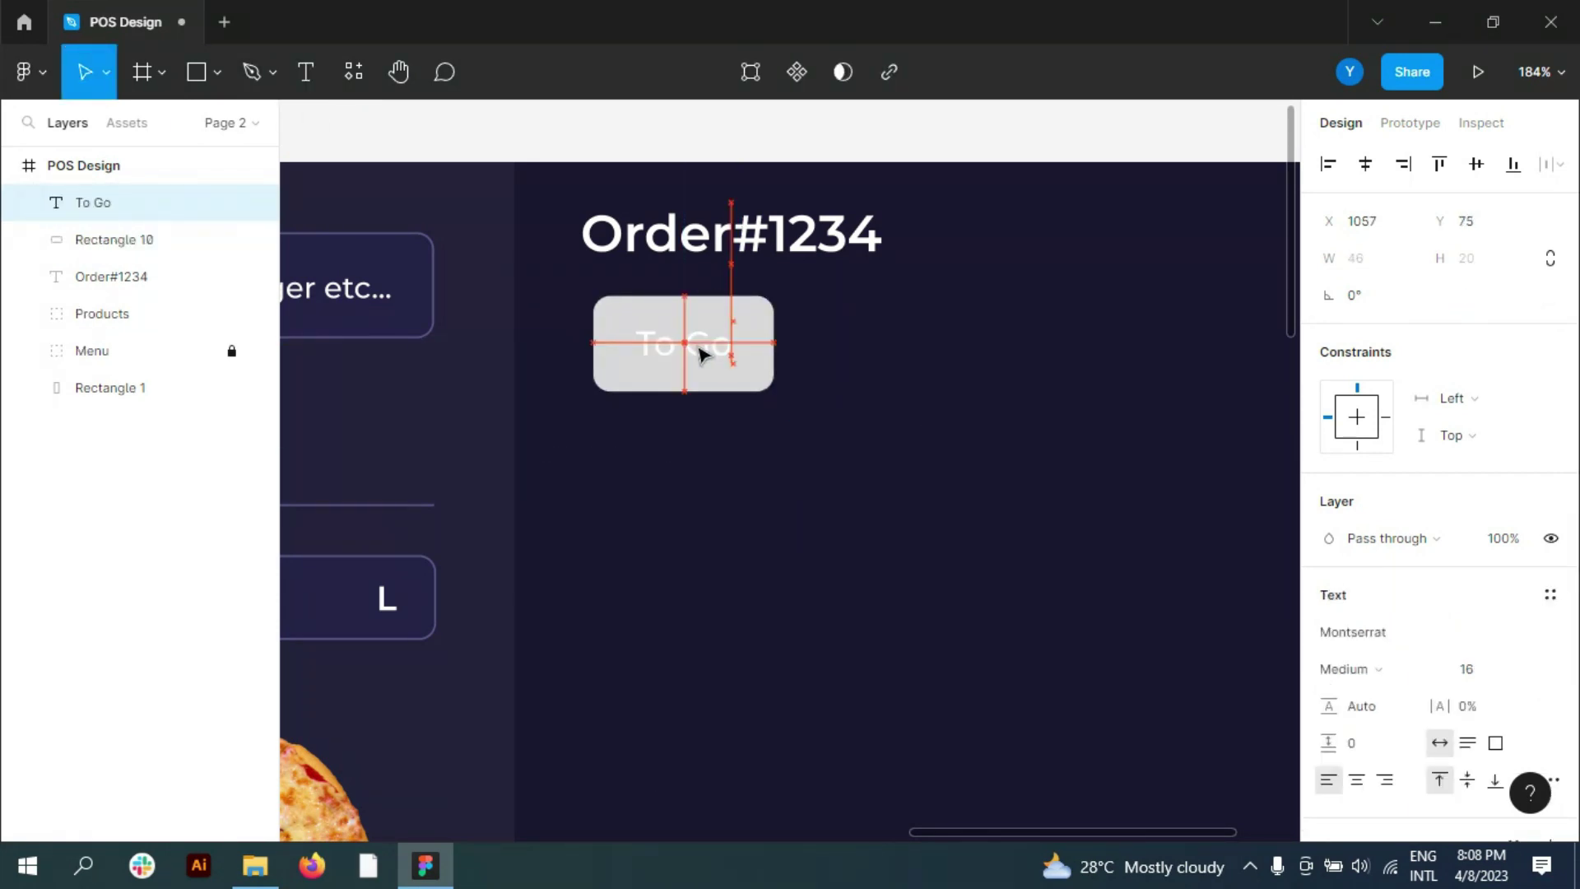
Step: Fill the rectangle blue and group it with the To Go label
left_click(707, 370)
left_click(1327, 631)
left_click(1106, 730)
key("Escape")
left_click(90, 203, "shift")
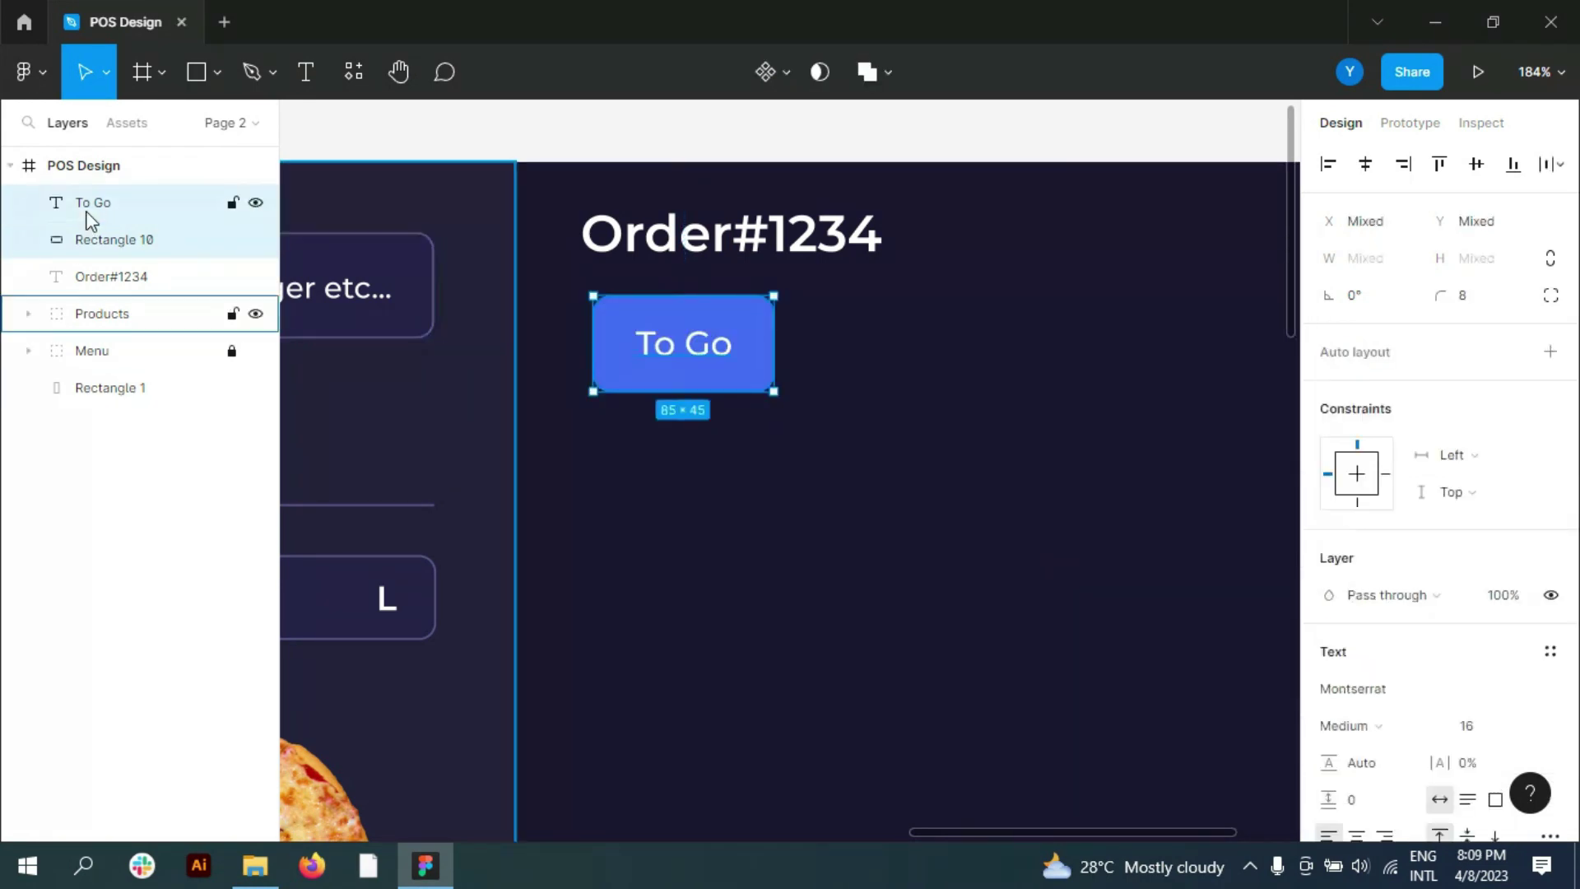
key("ctrl+g")
Step: Name the group 'To Go' and place a duplicate of the button beside it
double_click(124, 239)
key("Return")
double_click(91, 202)
type("To Go")
key("Return")
left_click_drag(705, 335, 903, 324)
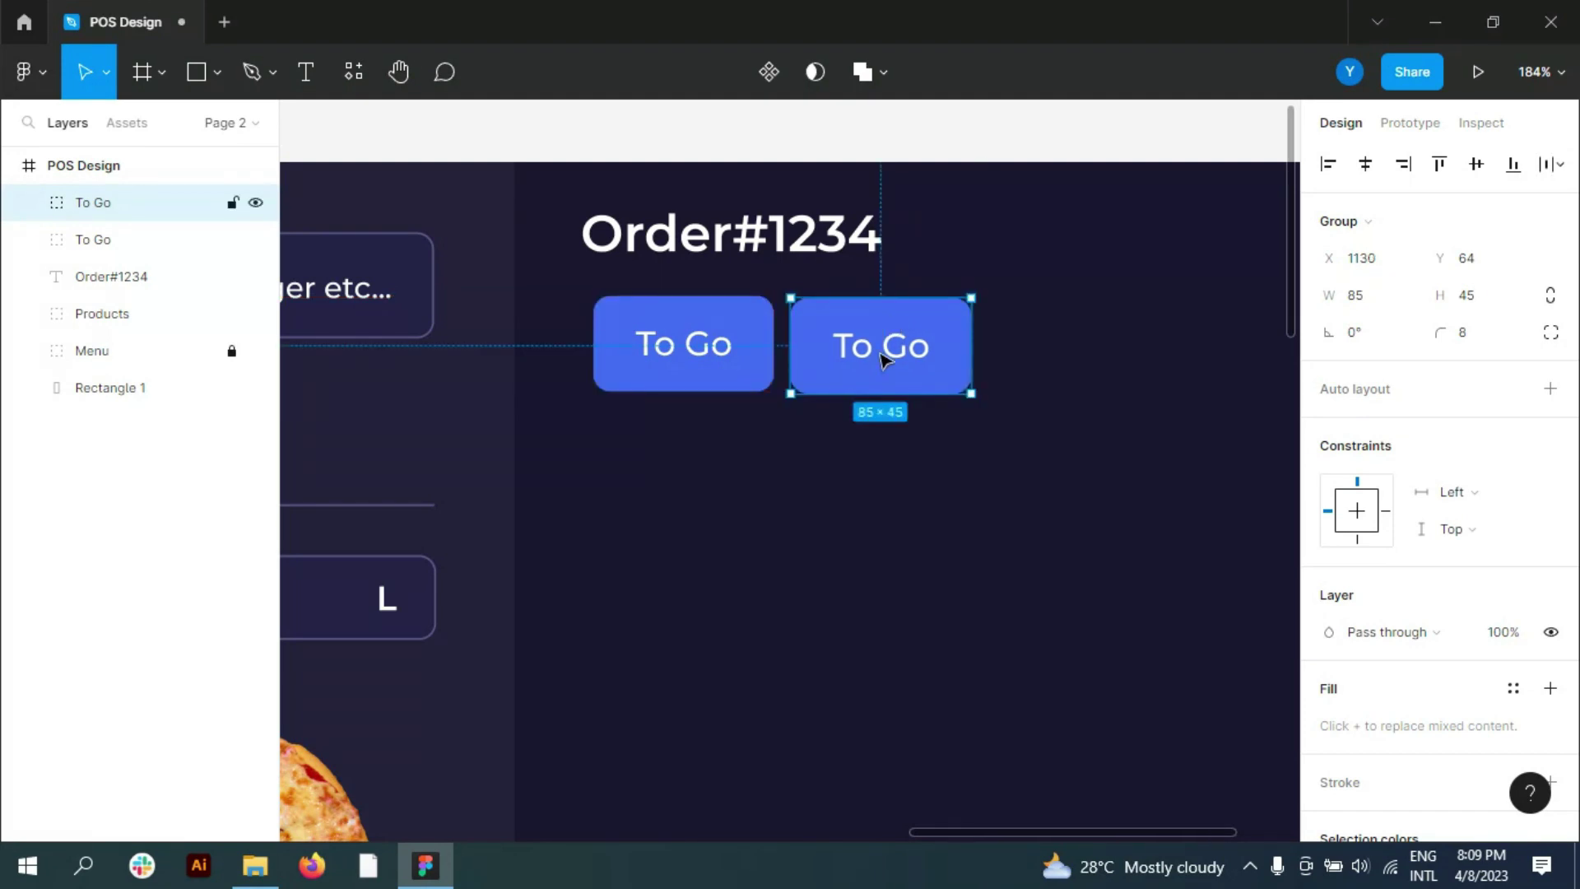
Step: Give the copied button the dark panel fill and a purple outline
left_click(54, 205)
left_click(142, 275)
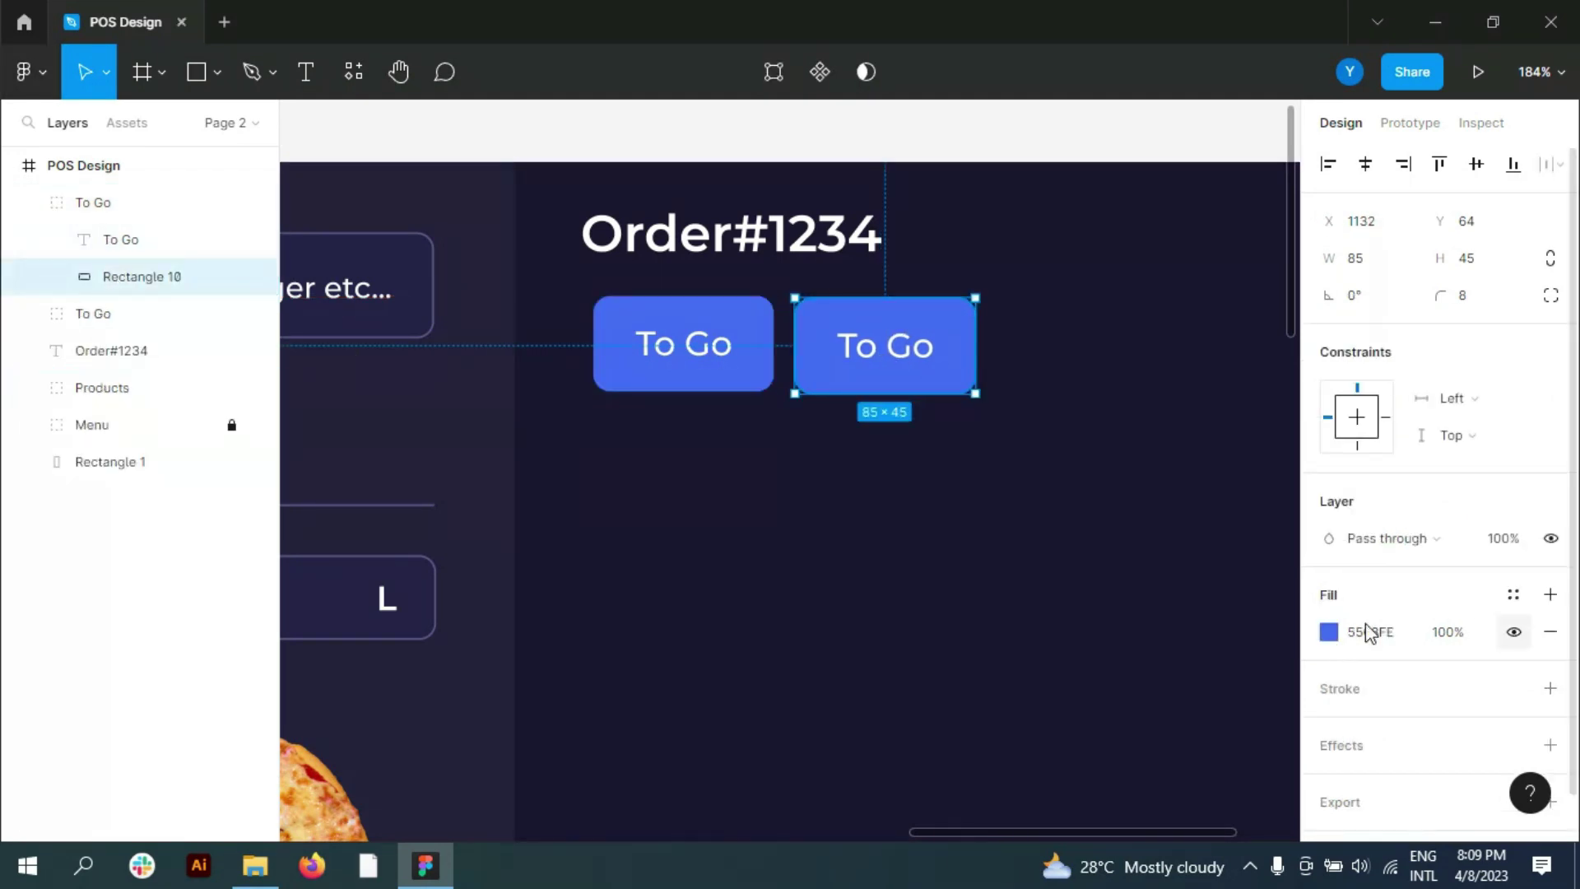
left_click(1328, 631)
left_click(1055, 582)
left_click(418, 580)
left_click(1550, 688)
left_click(1328, 725)
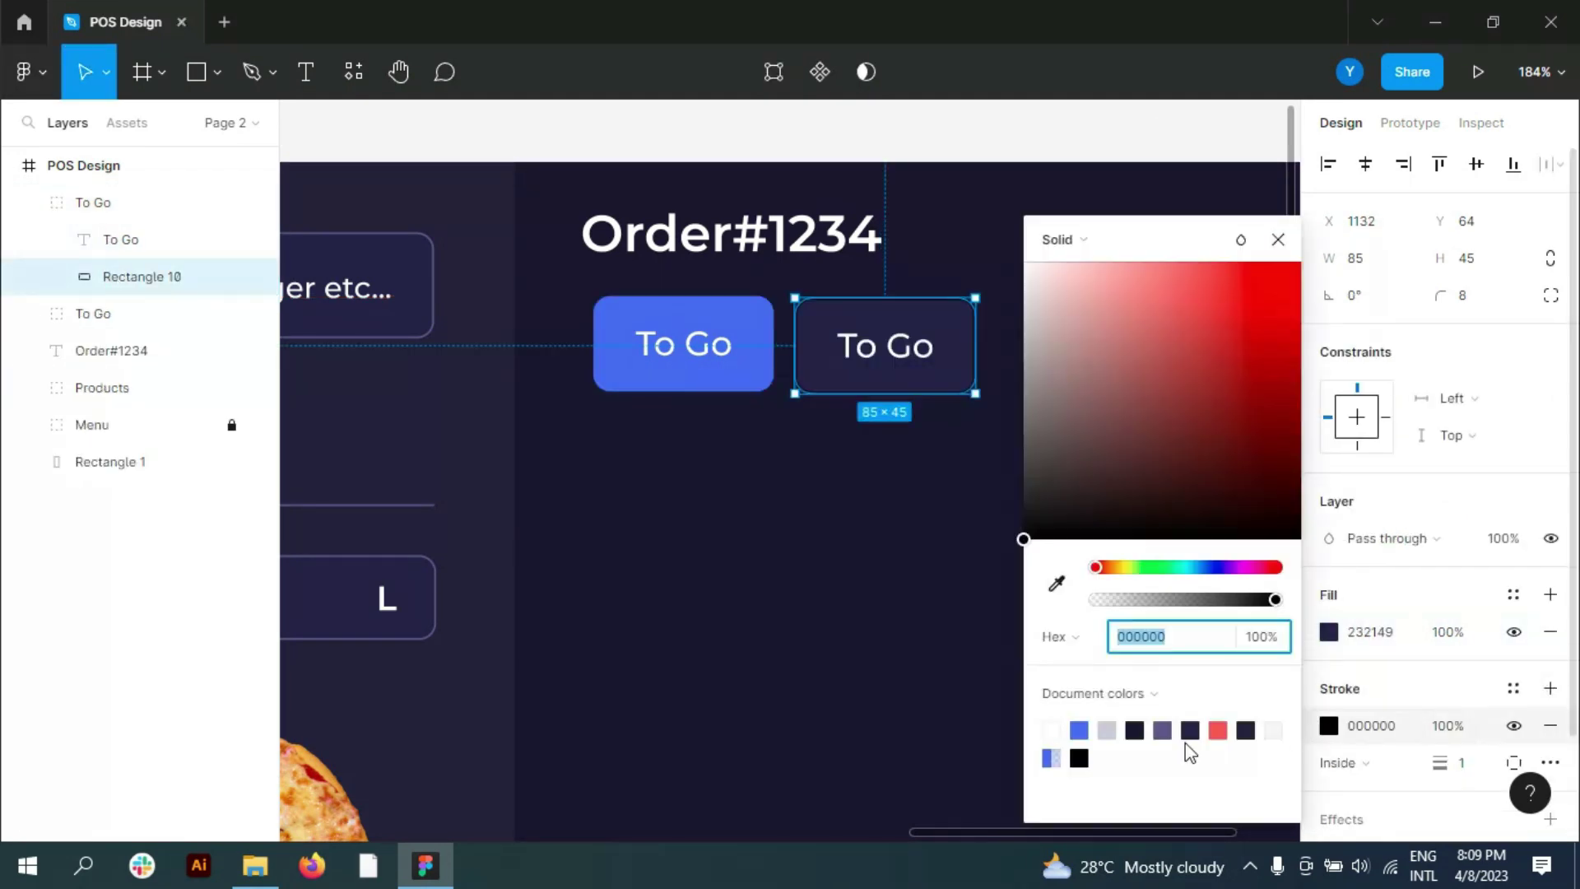
left_click(1162, 730)
key("Escape")
key("Escape")
Step: Change the copied button's label to 'Delivery'
key("t")
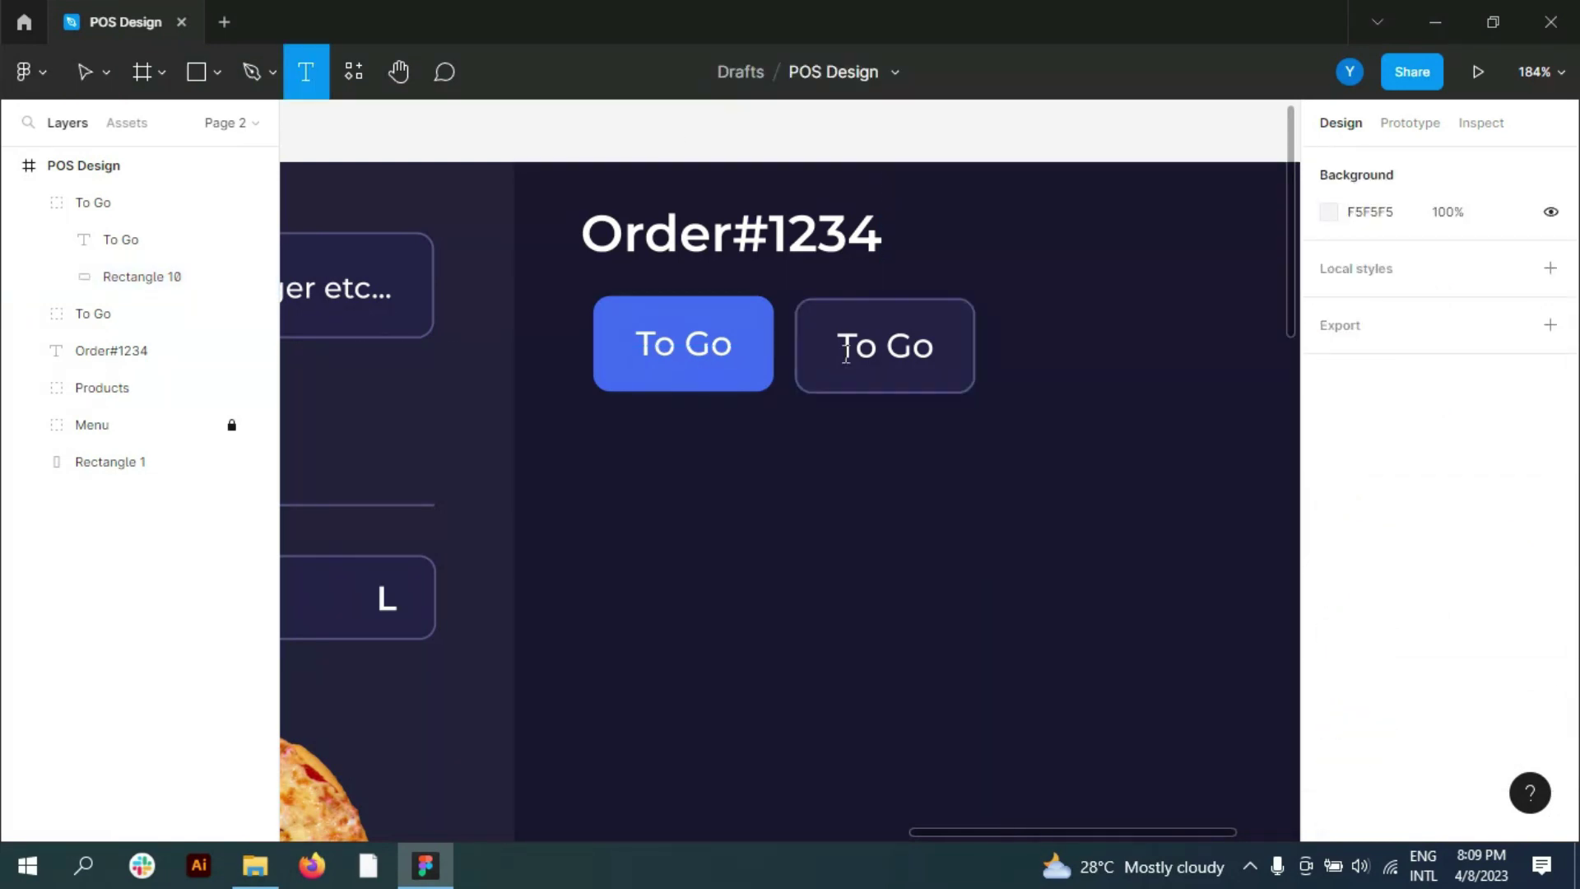
left_click(928, 337)
type("De")
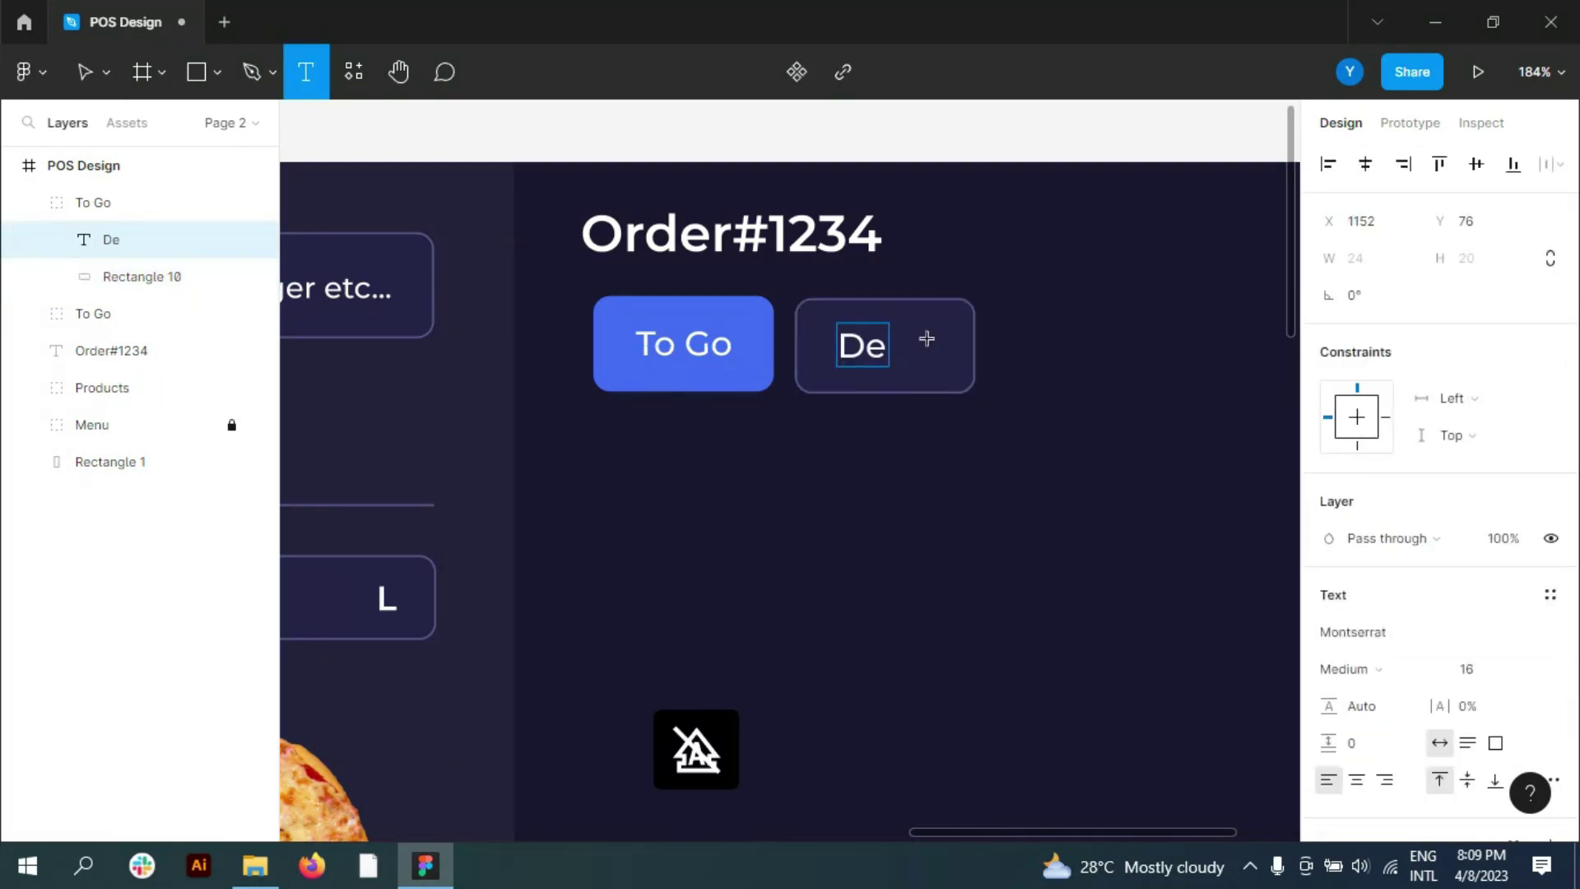
type("livery")
left_click(105, 274)
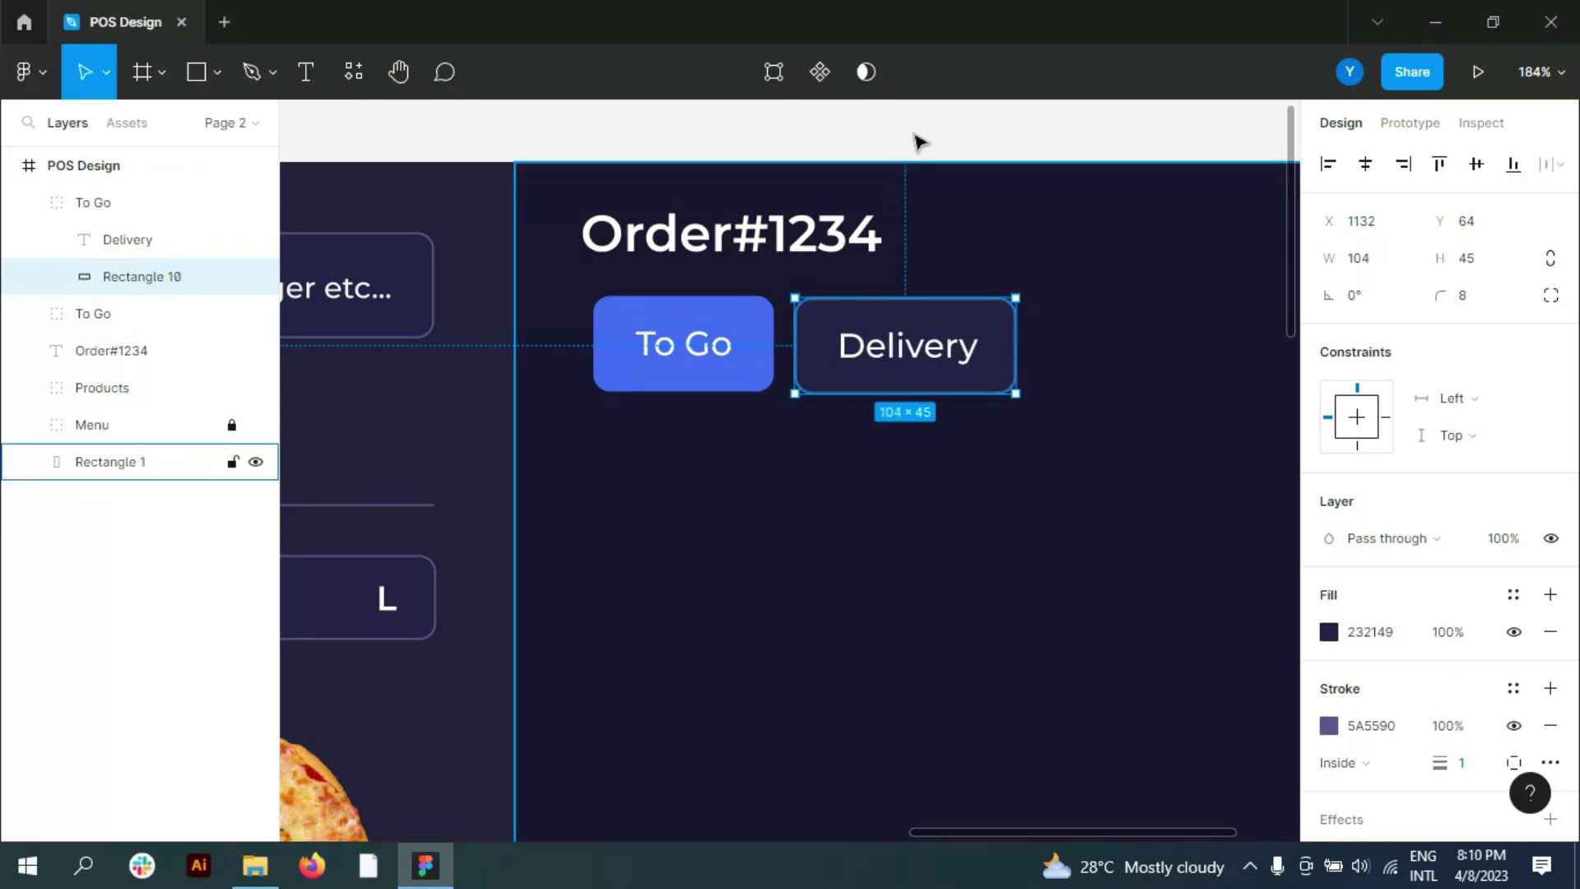
key("minus")
Step: Rename the copied button group to Delivery
double_click(125, 239)
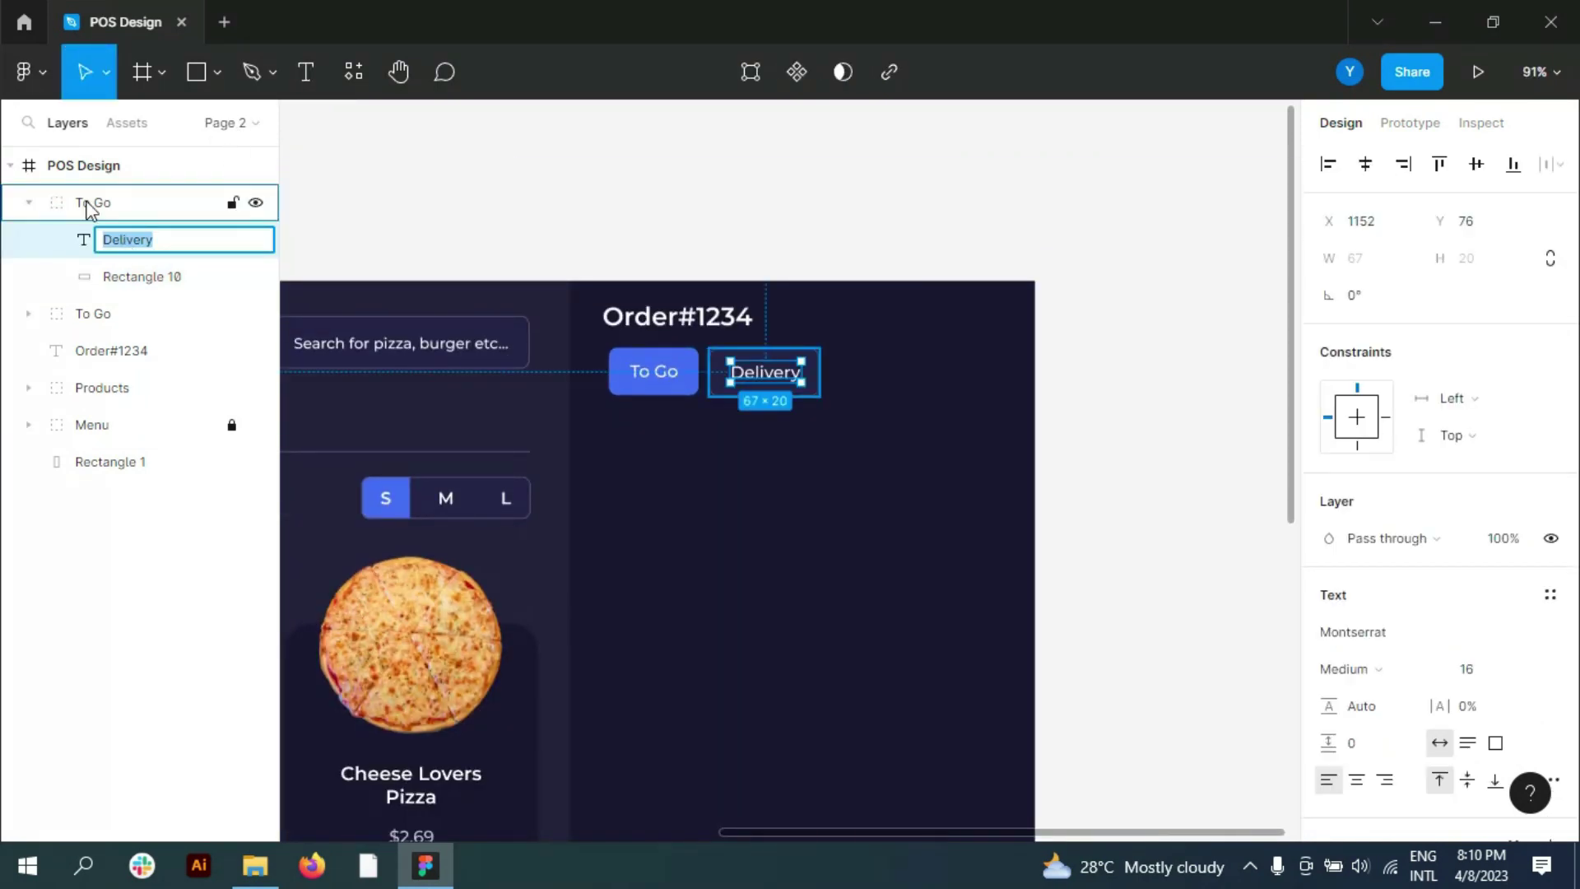
double_click(88, 203)
type("Delivery")
key("Return")
key("t")
left_click(641, 465)
Step: Finish the Item heading and copy it to the right as the Qty heading
type("I")
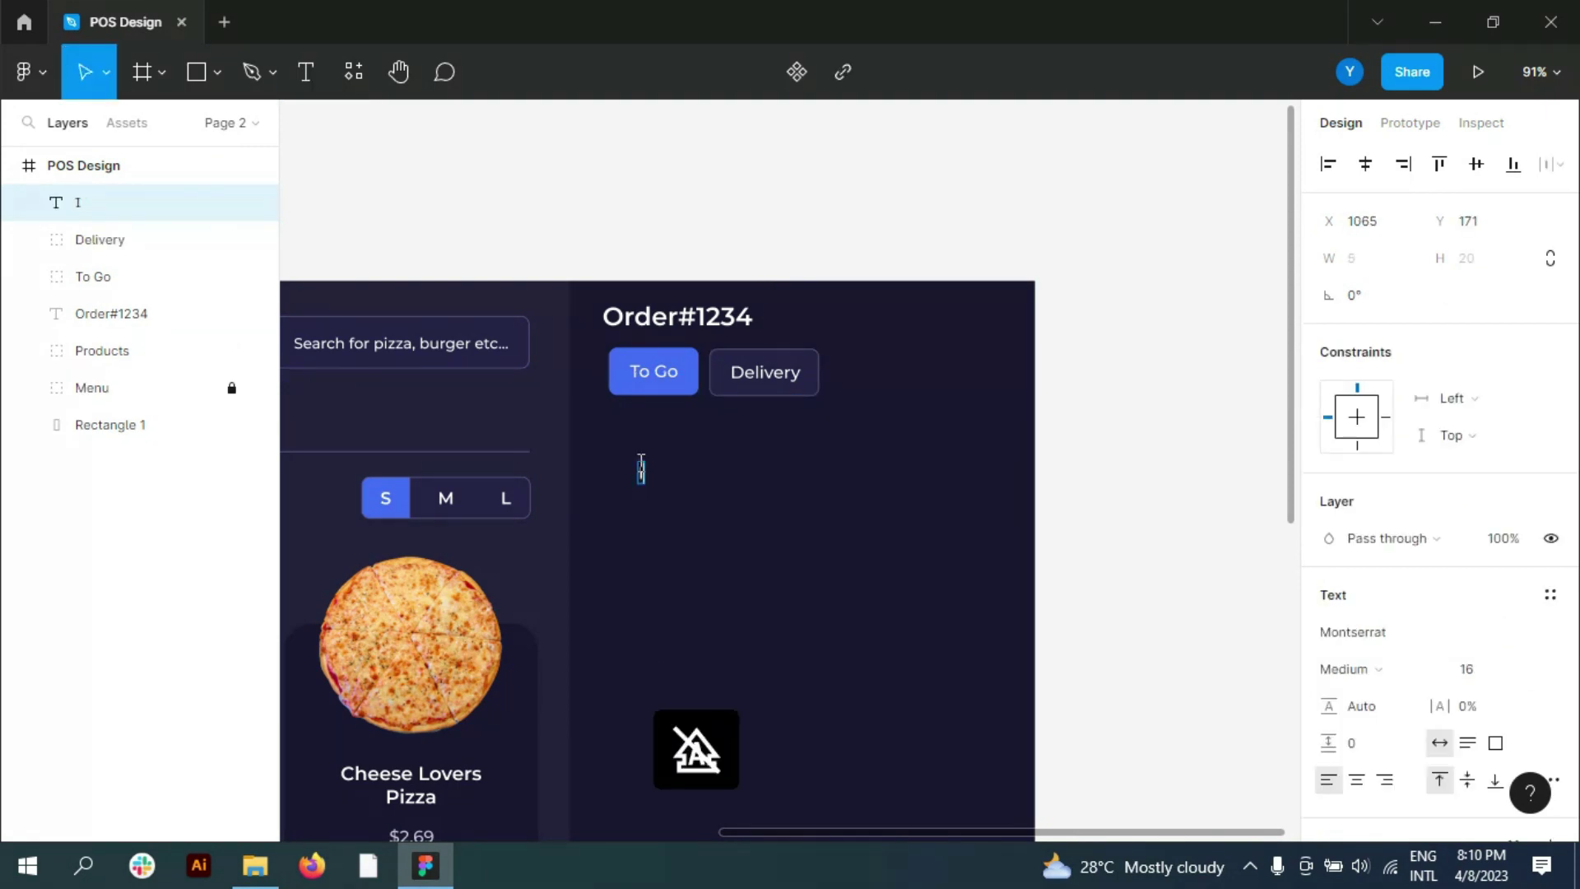
key("Escape")
scroll(758, 236, "up", 1)
left_click_drag(557, 409, 823, 409)
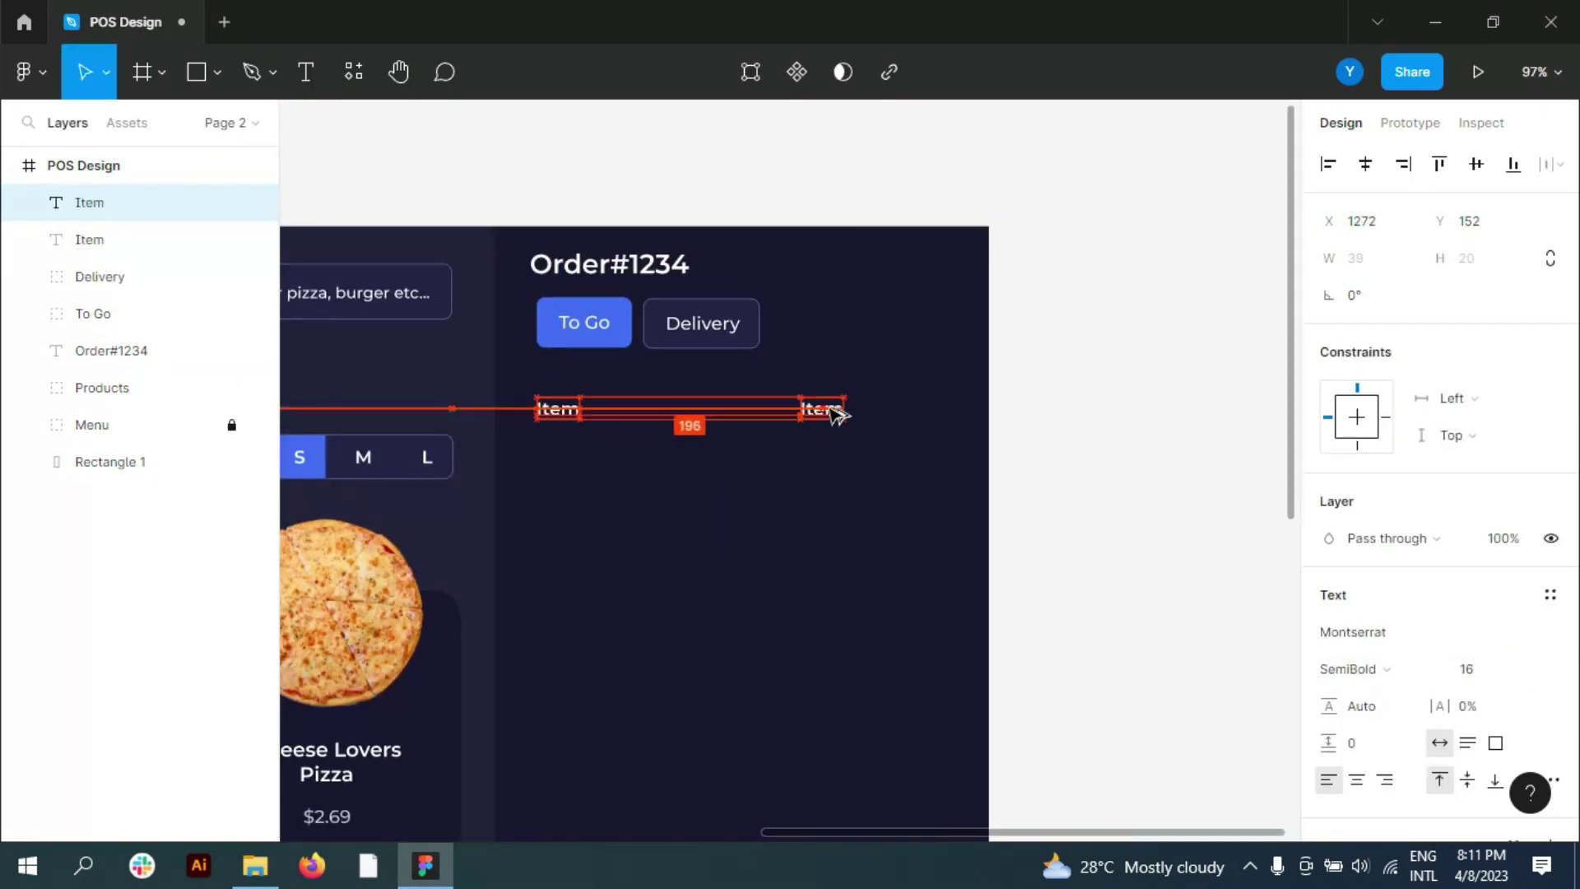
key("Return")
scroll(856, 397, "up", 5)
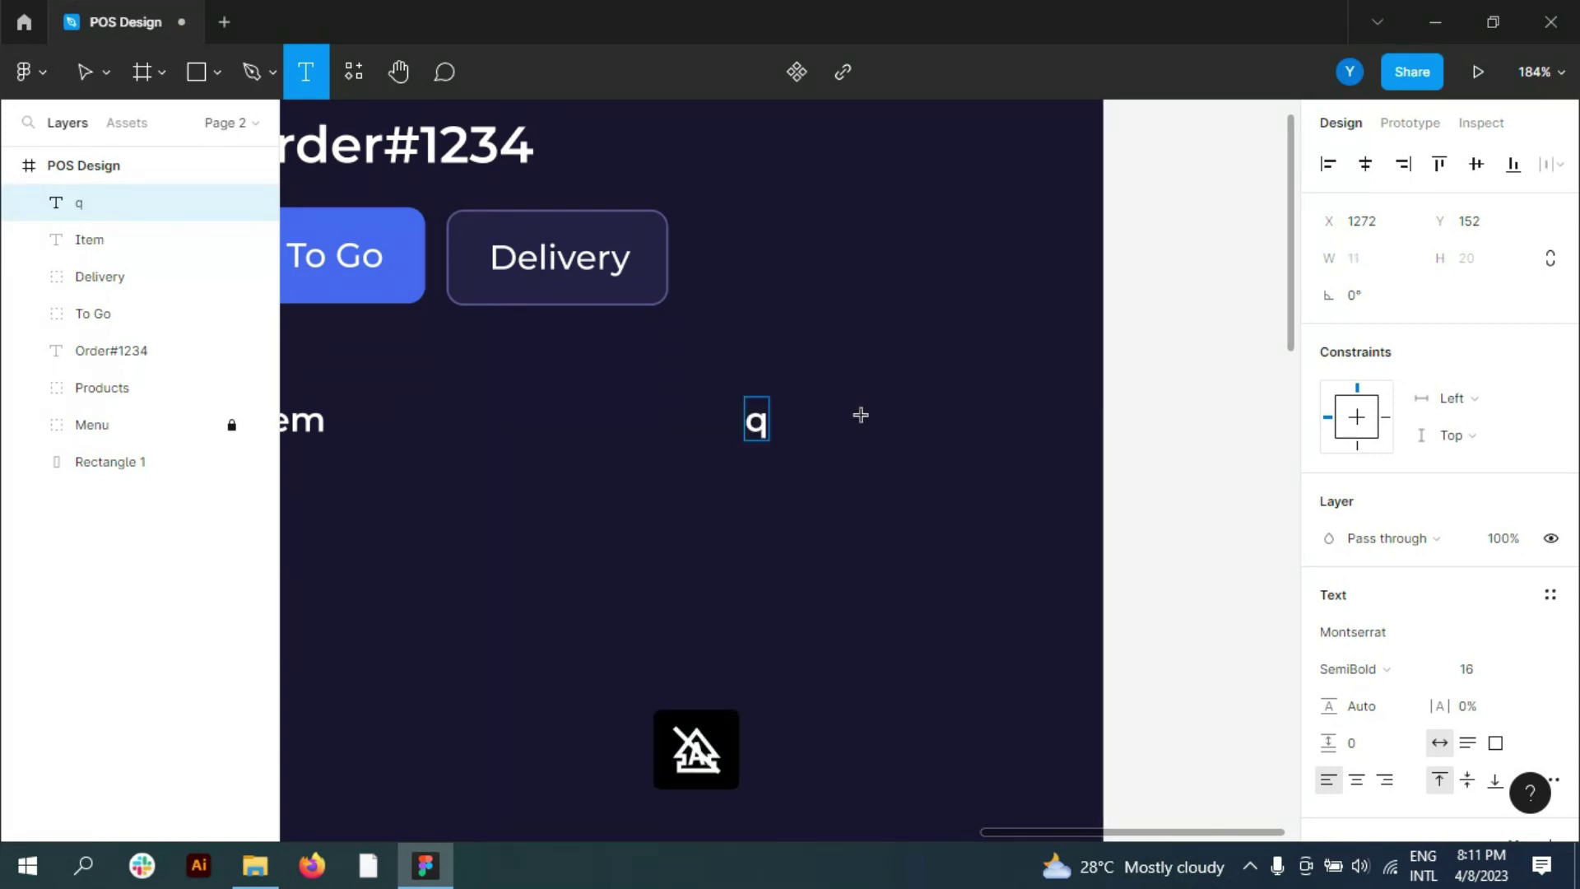
type("ty")
Step: Copy the Qty heading further right and change it to Price
left_click_drag(776, 419, 984, 419)
left_click(305, 71)
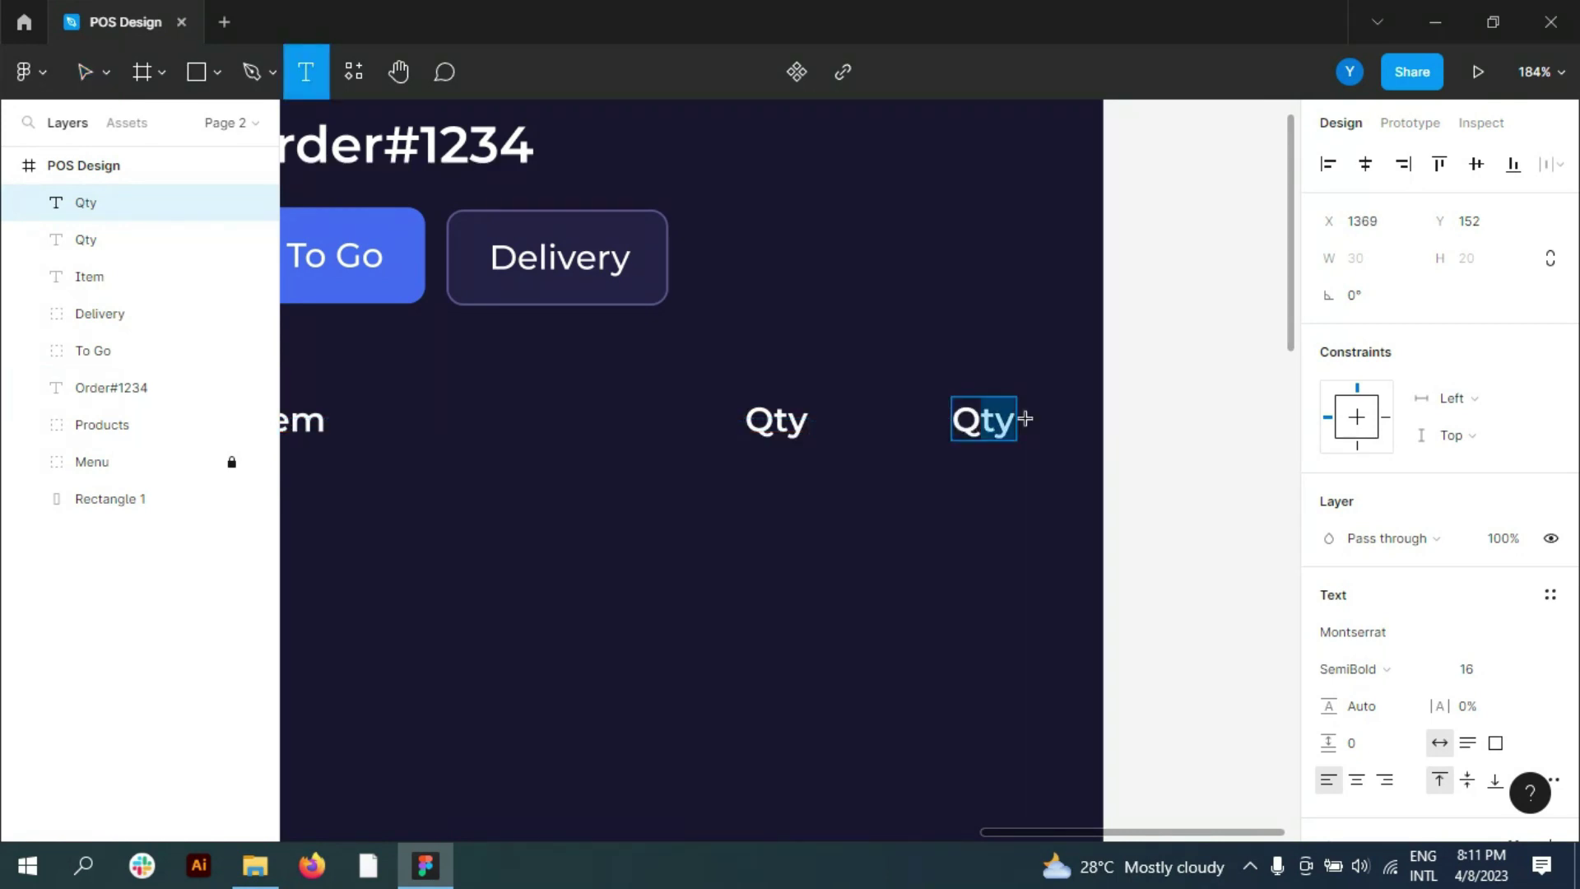
key("BackSpace")
key("Caps_Lock")
type("Price")
key("Escape")
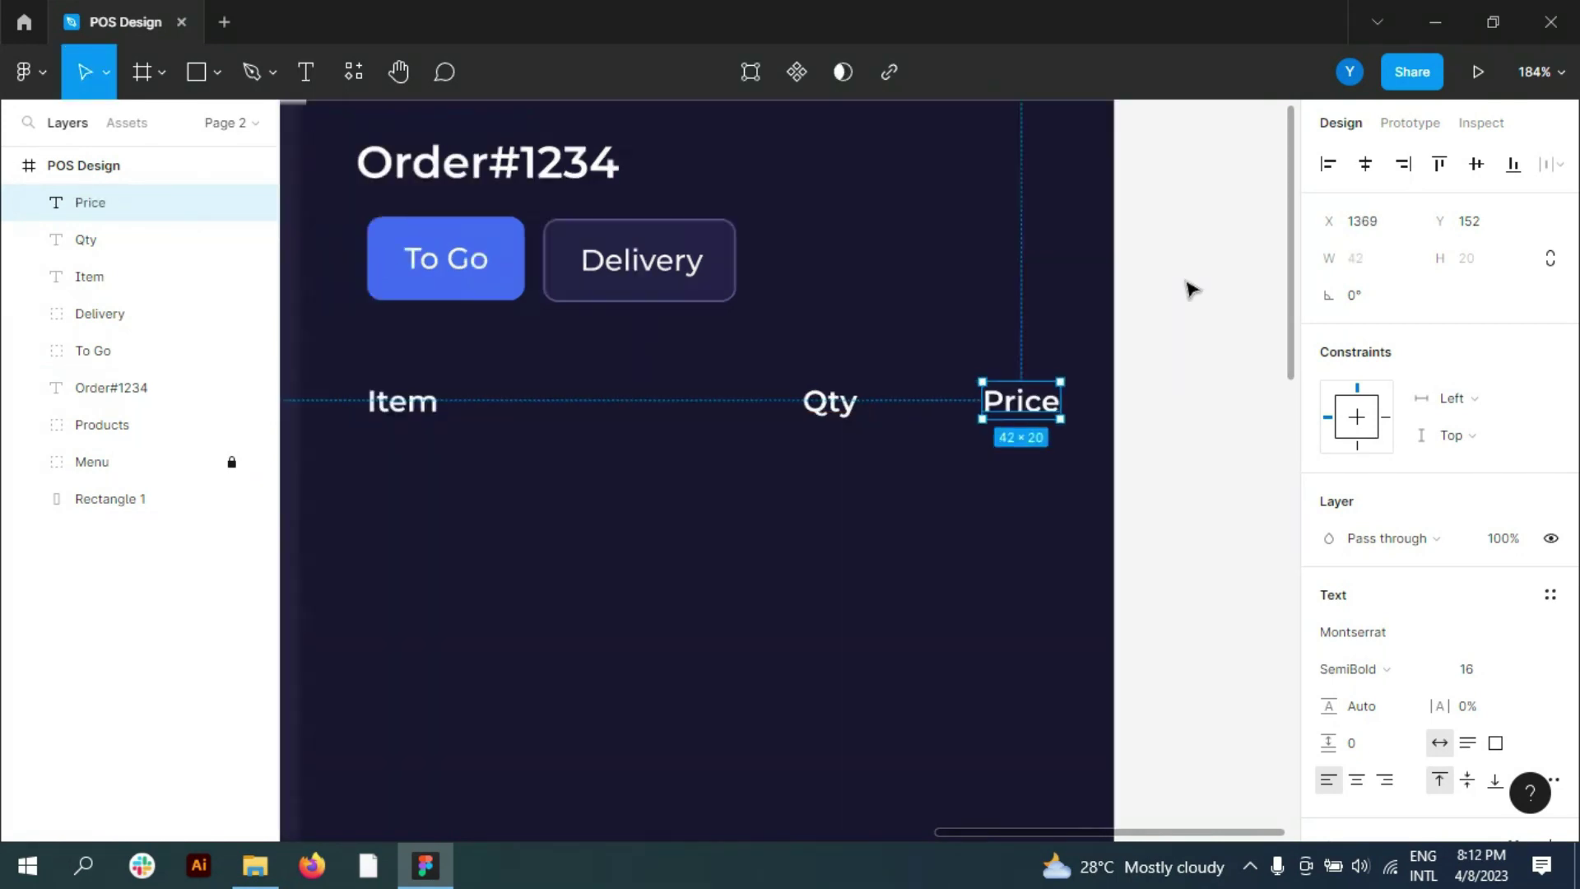
Step: Draw a 380-wide divider line beneath the headings with a 5A5590 stroke
scroll(614, 397, "down", 3)
key("l")
left_click_drag(615, 397, 1094, 396)
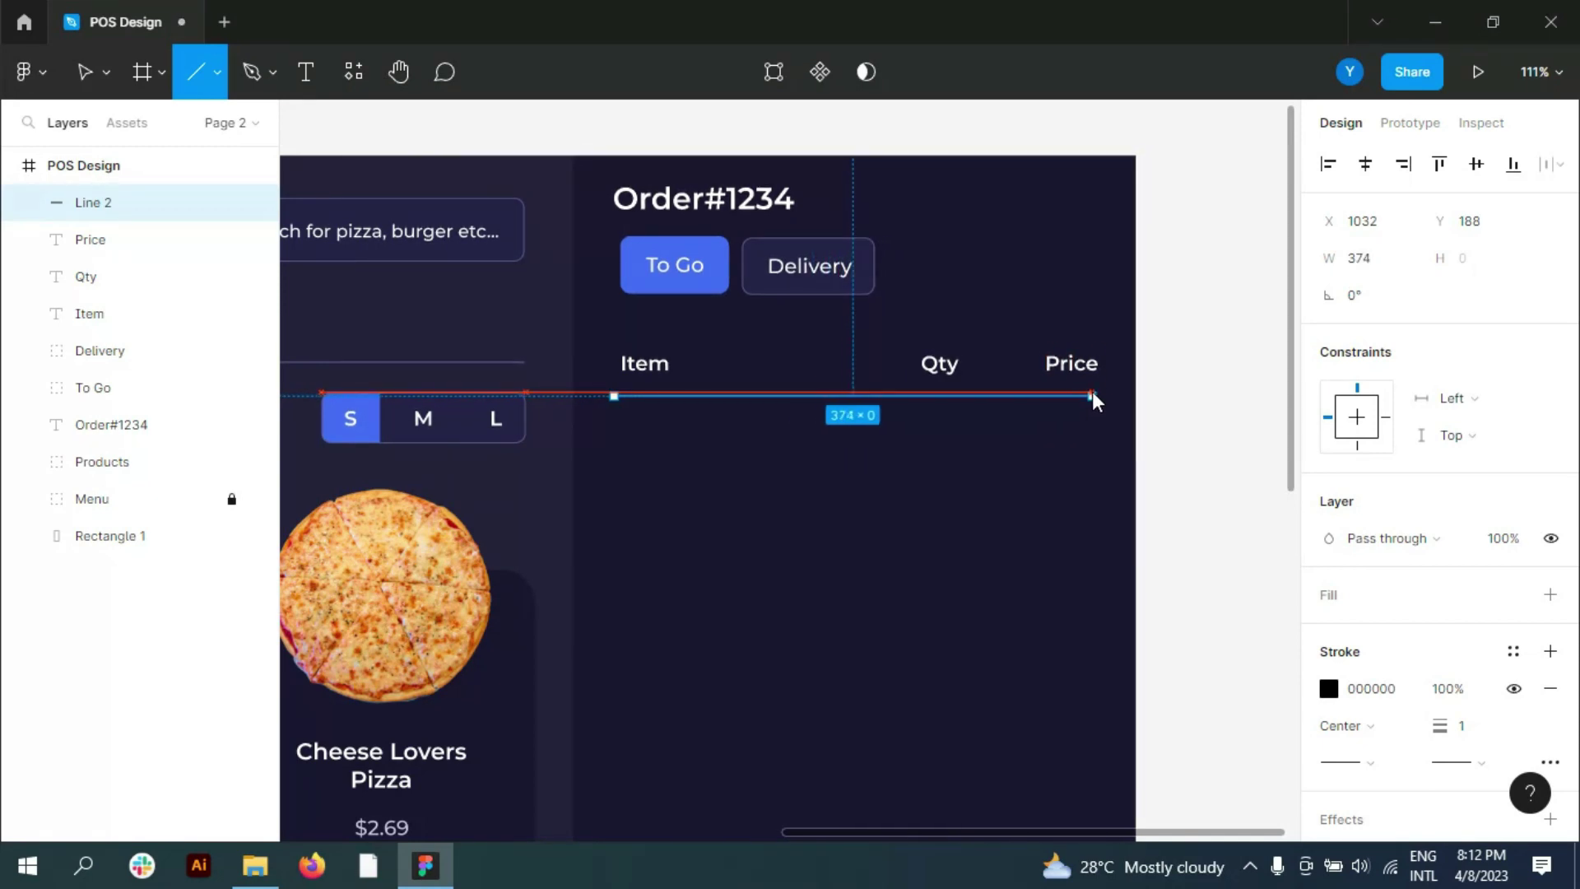
left_click(230, 123)
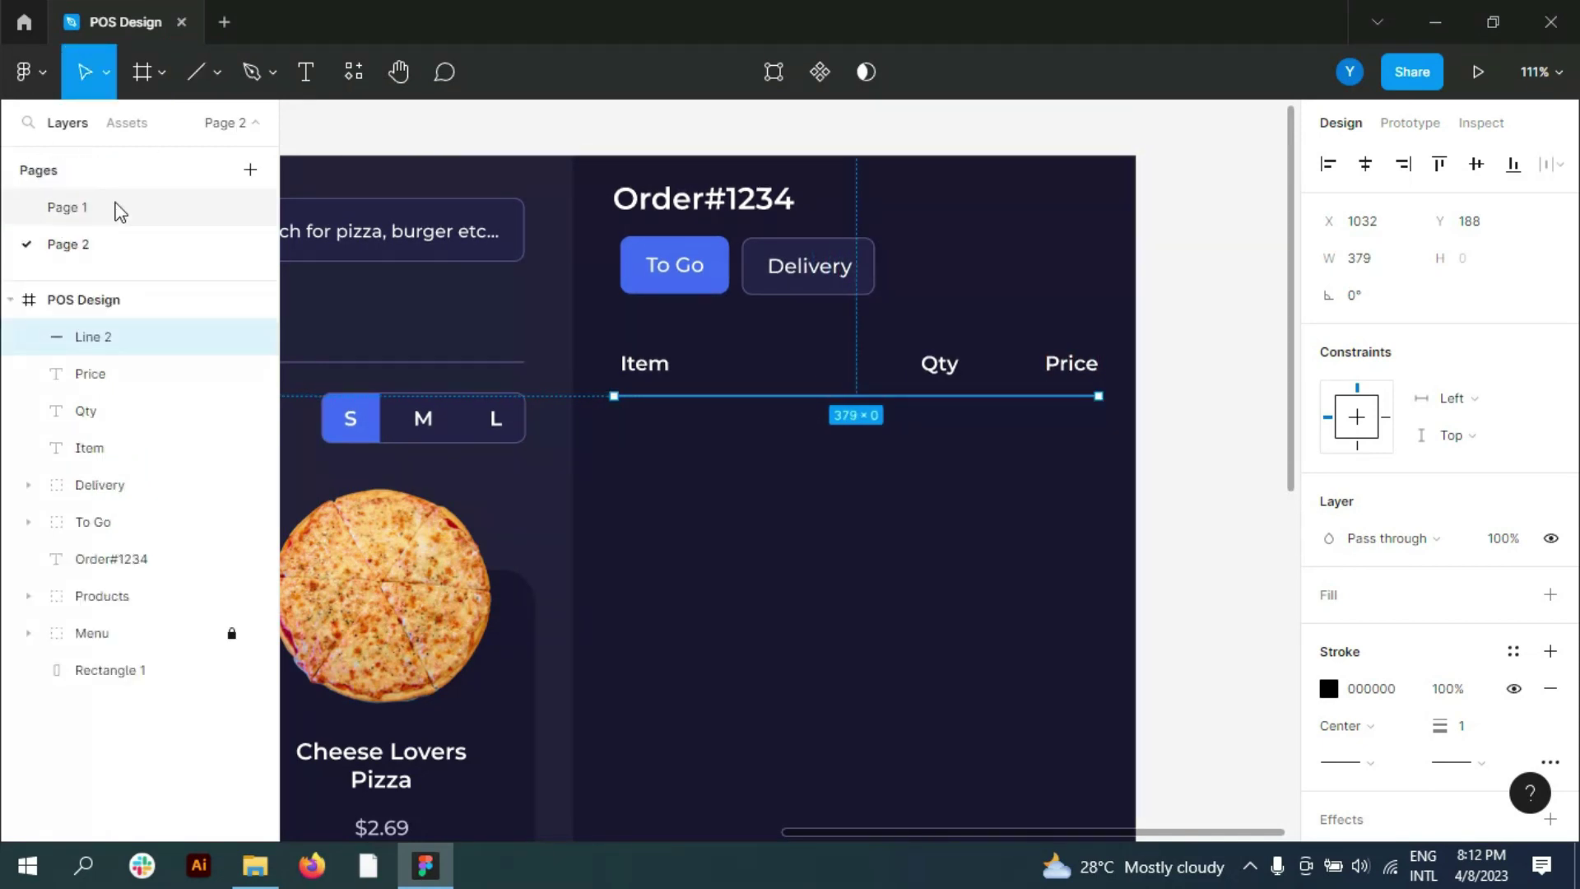
left_click(116, 212)
left_click(67, 244)
left_click(1370, 260)
left_click(1330, 690)
left_click(1167, 720)
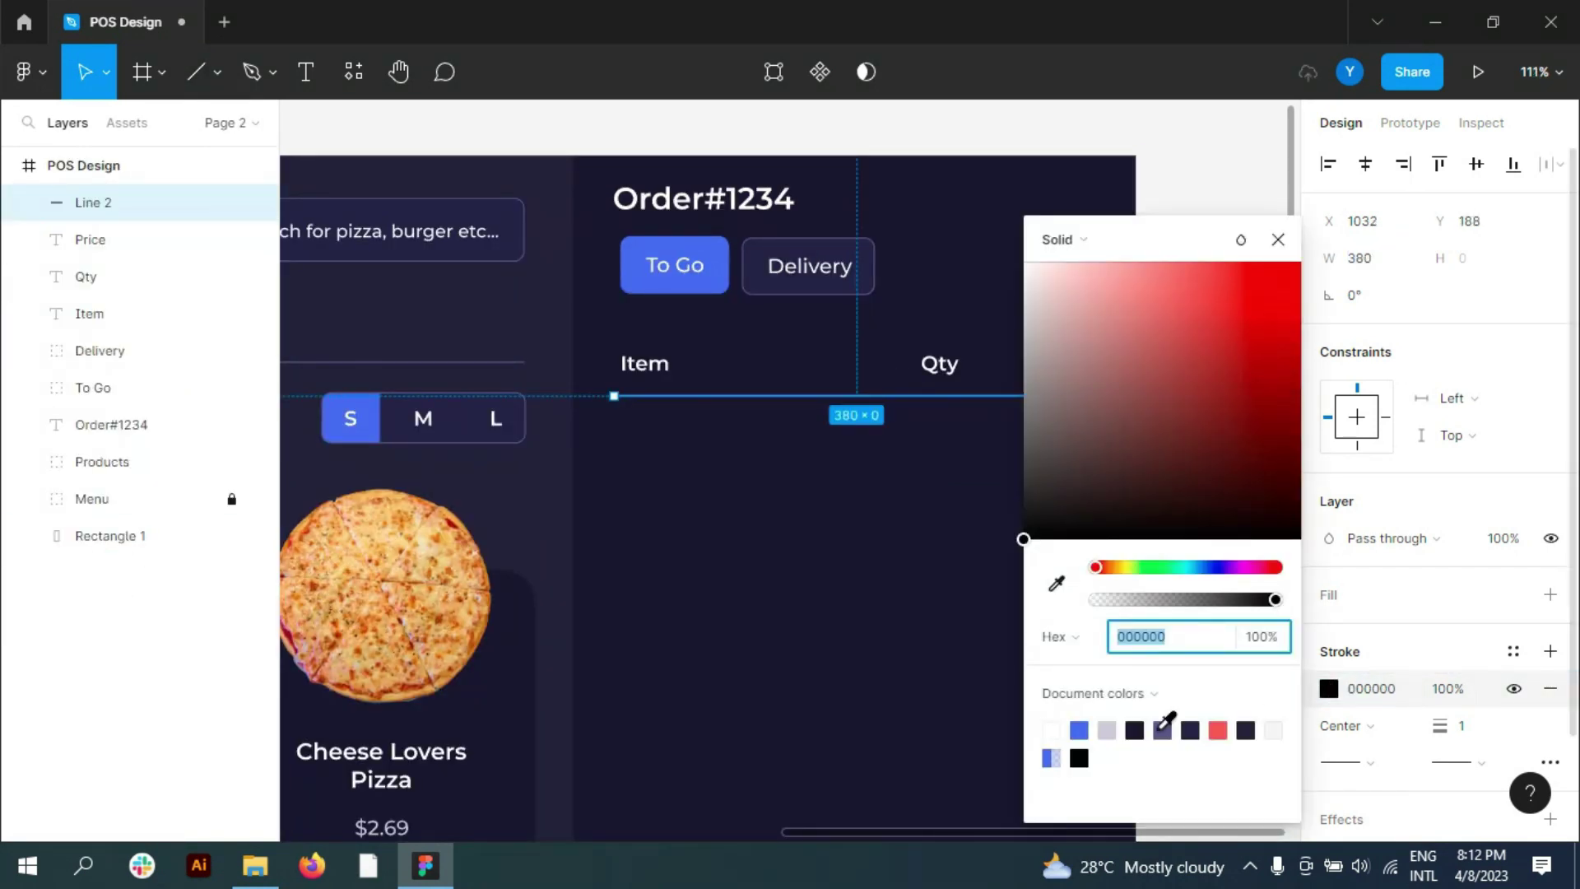
left_click(996, 411)
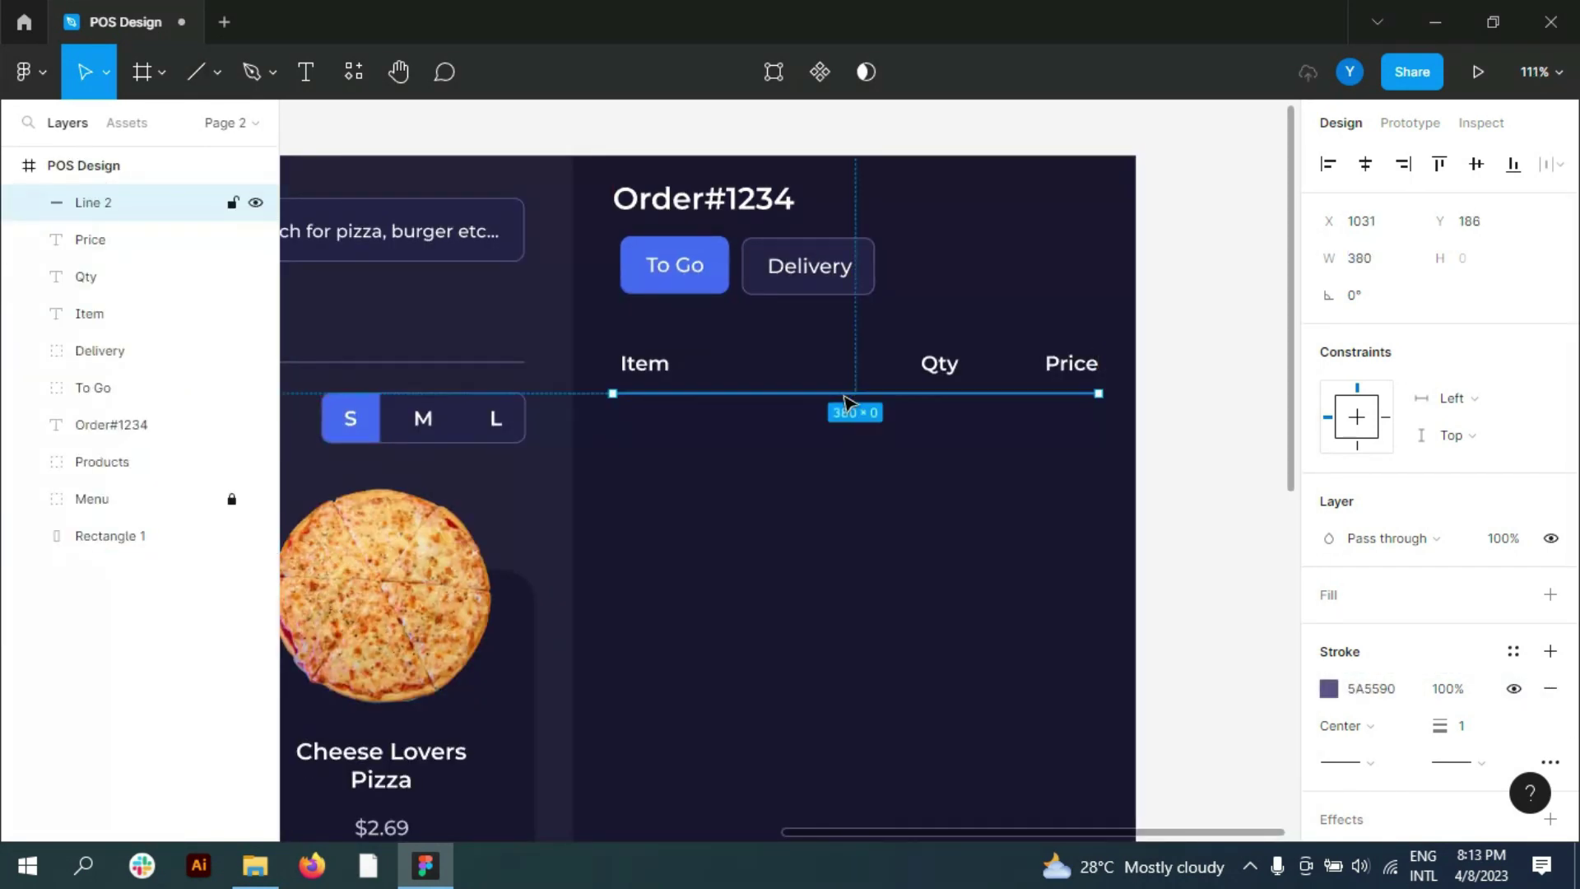
Step: Inspect the Item heading, Delivery, To Go and Order#1234 elements, then deselect everything
scroll(642, 366, "up", 5)
left_click(708, 363)
scroll(740, 483, "up", 3)
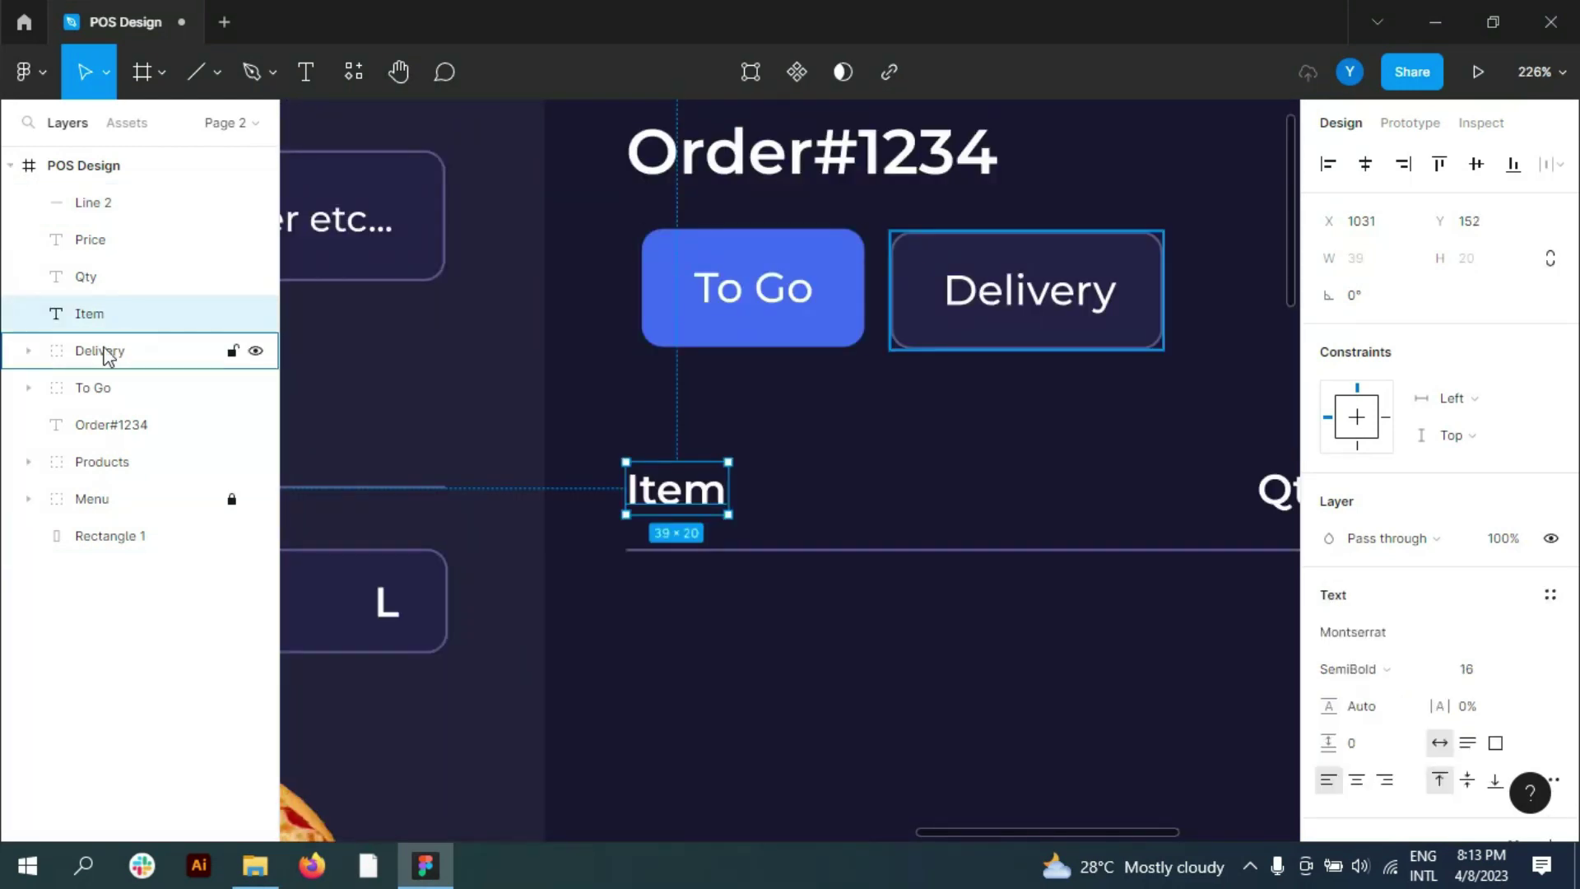
left_click(105, 354)
left_click(802, 311, "shift")
scroll(798, 325, "up", 3)
left_click(792, 308)
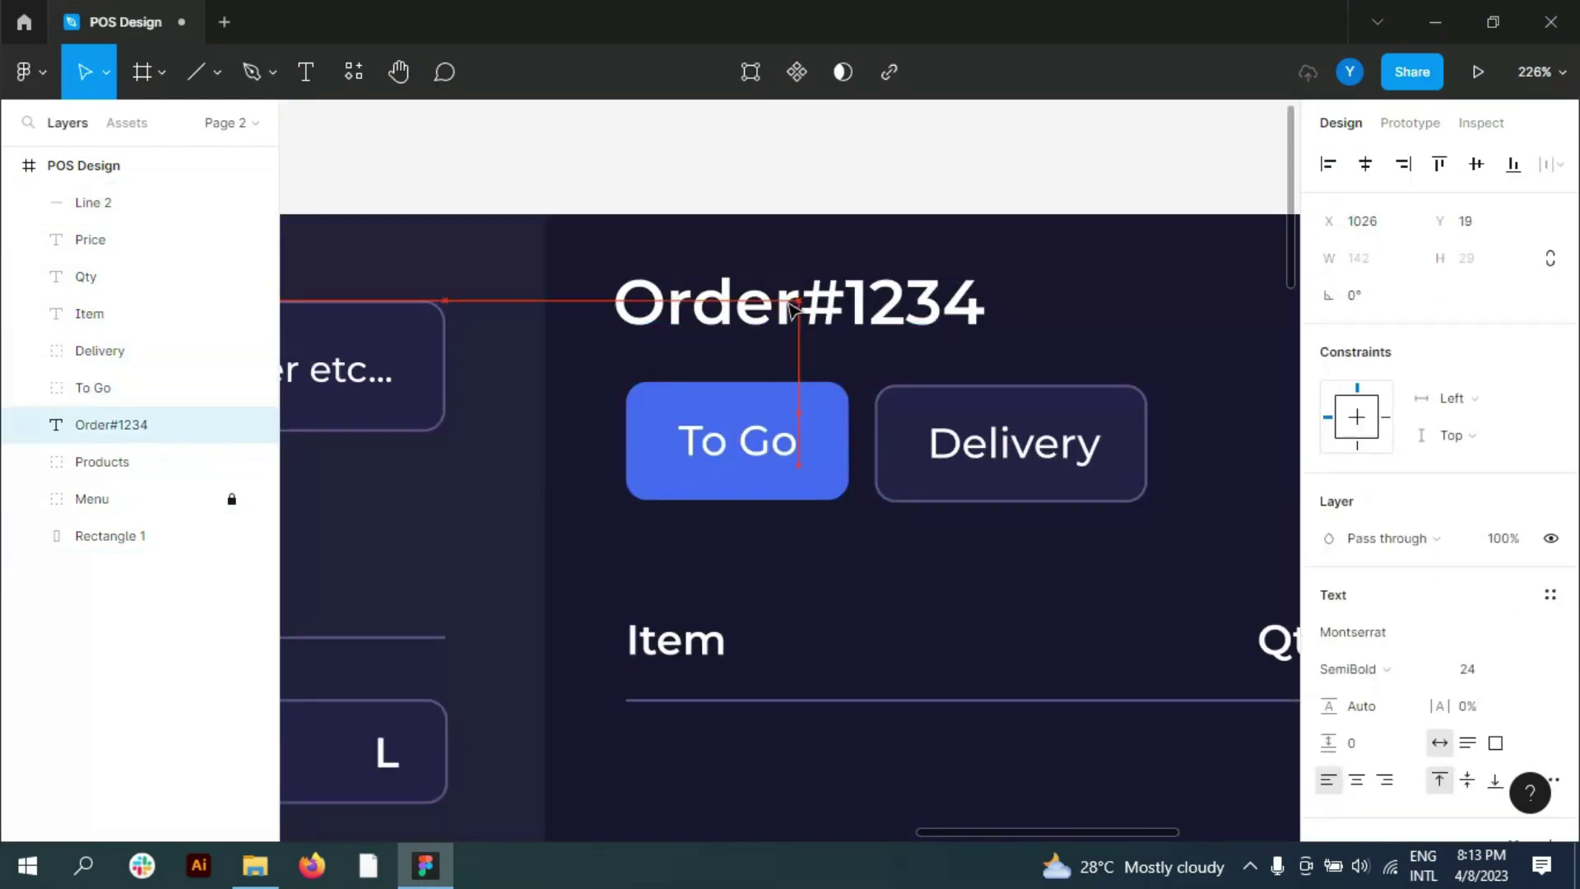
scroll(592, 352, "down", 5)
left_click(987, 522)
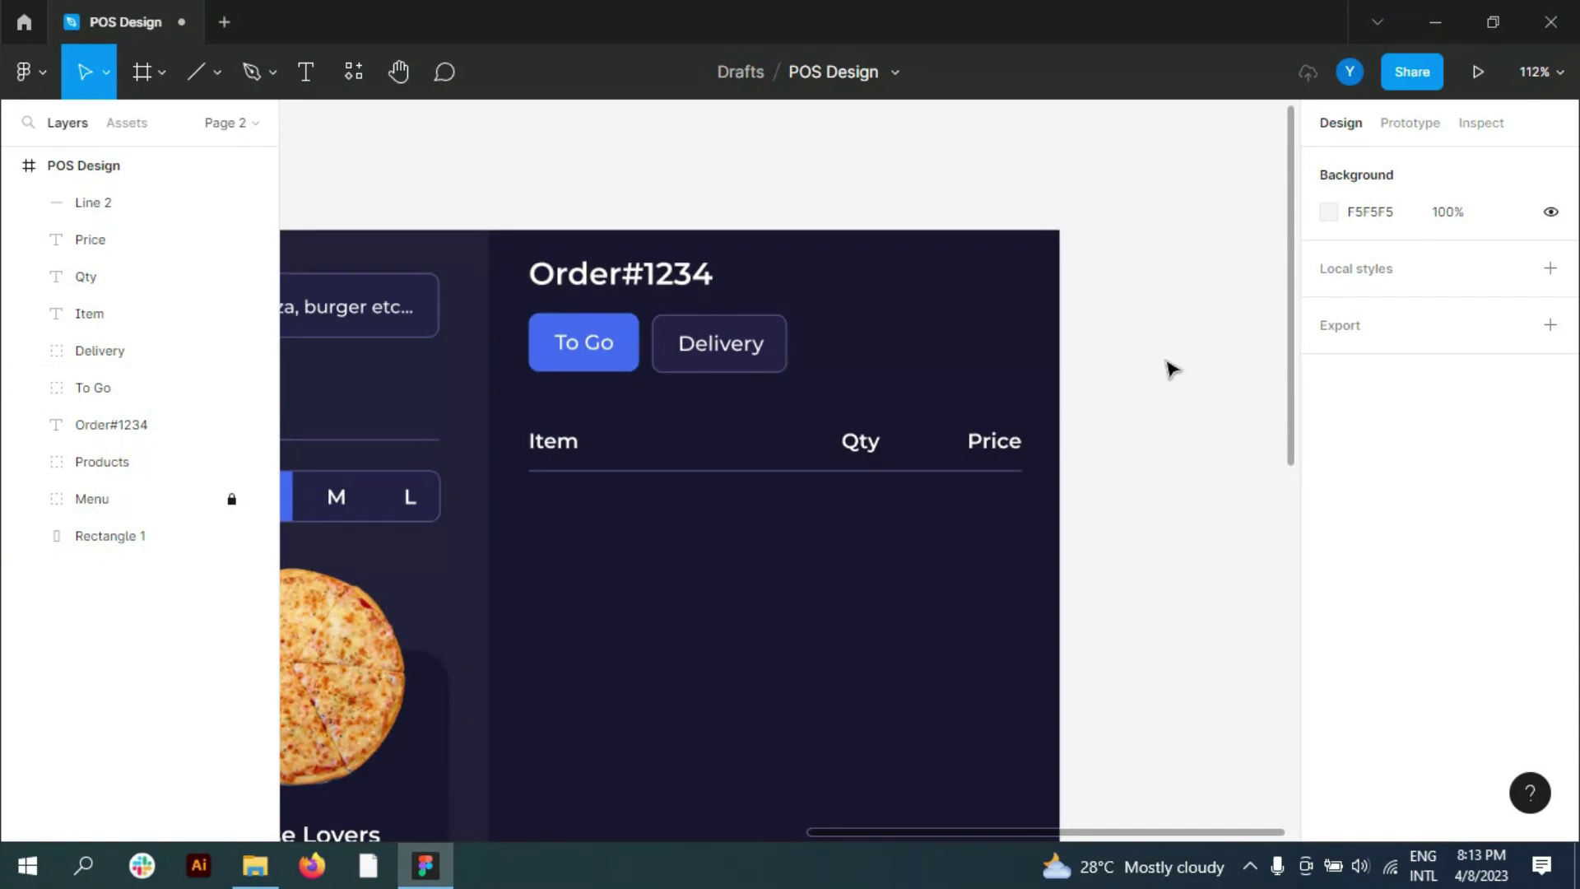
scroll(1172, 370, "down", 3)
scroll(1153, 346, "down", 2)
scroll(1140, 324, "up", 2)
Step: Import the pizza image, set its height to 55 and place it under Item
left_click(255, 864)
key("alt+Tab")
key("ctrl+v")
left_click(1464, 257)
type("55")
key("Return")
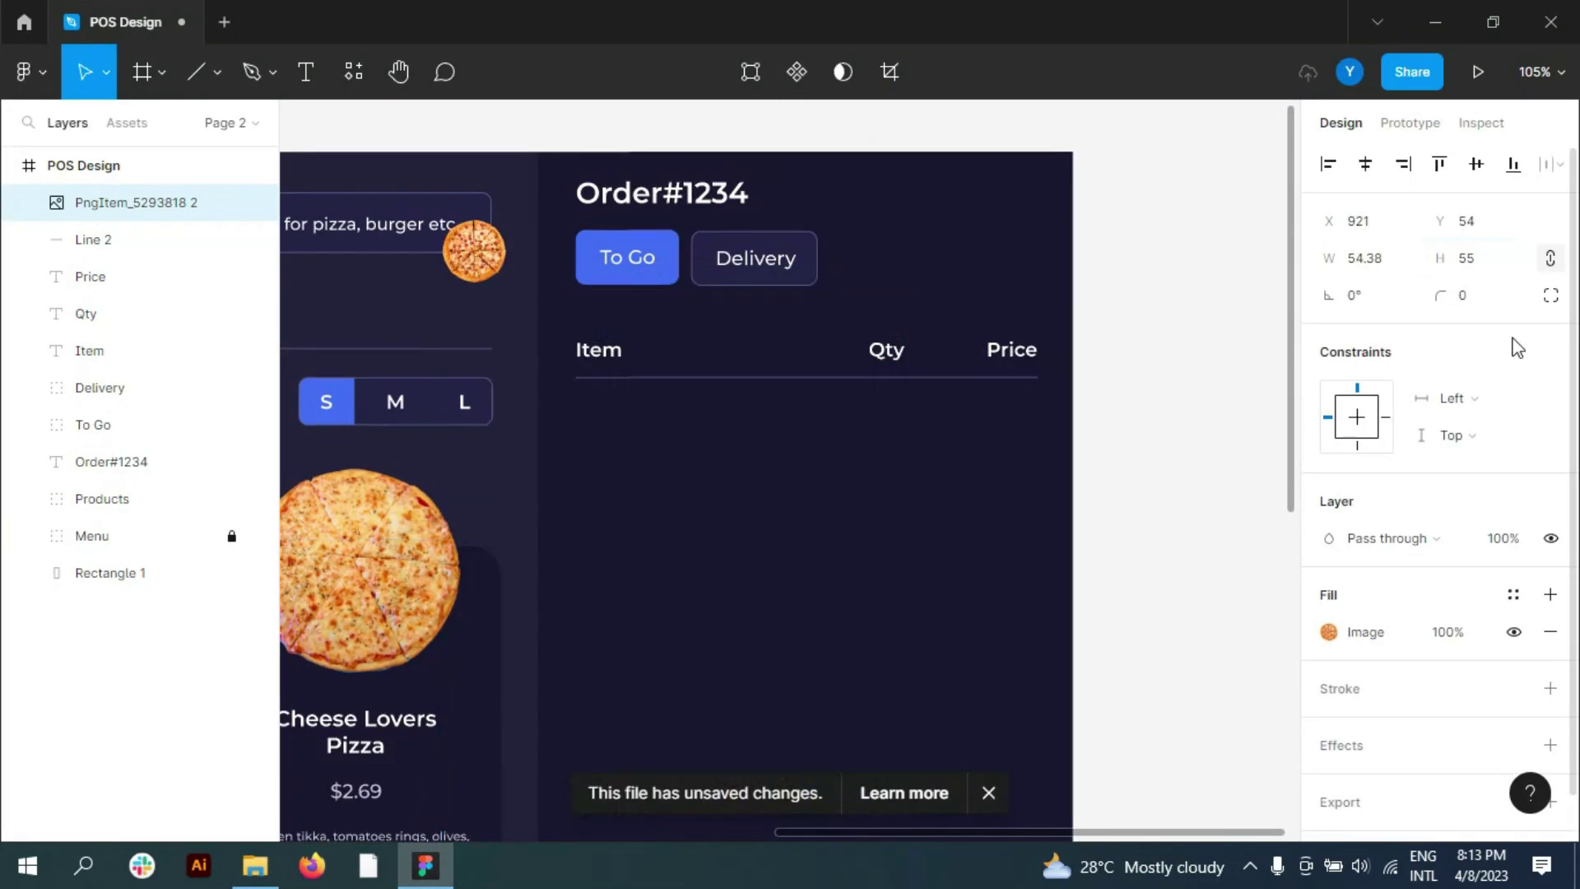
left_click_drag(473, 251, 606, 431)
Step: Add 'Chicken Tikka Pizza' text at size 14 beside the pizza image
key("t")
scroll(892, 504, "down", 3)
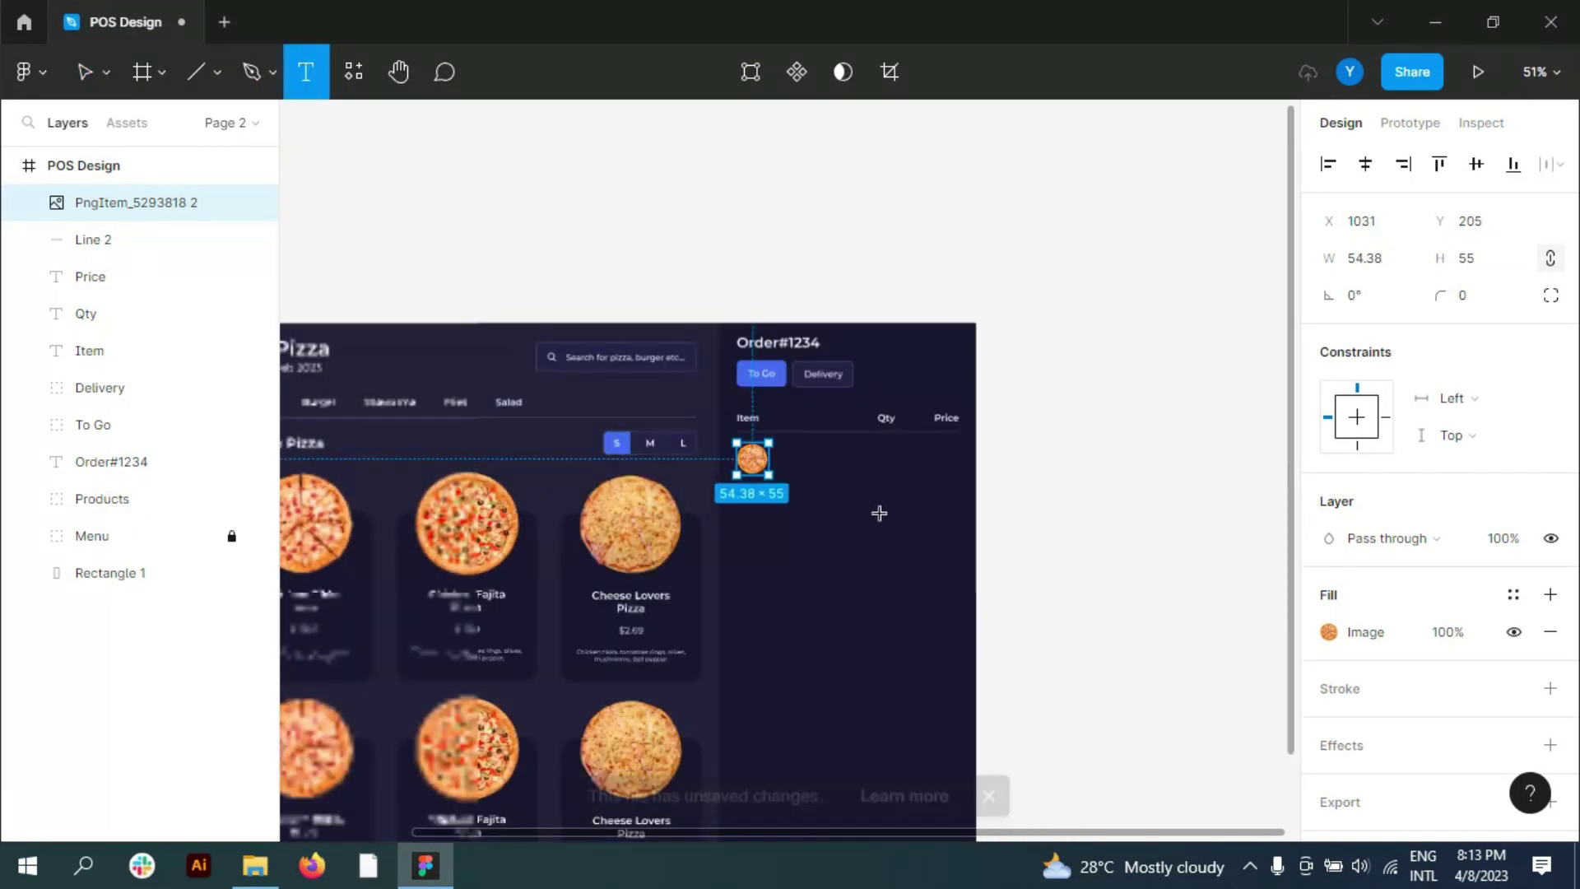
scroll(761, 441, "up", 5)
scroll(663, 475, "up", 2)
left_click(663, 476)
type("Chicken")
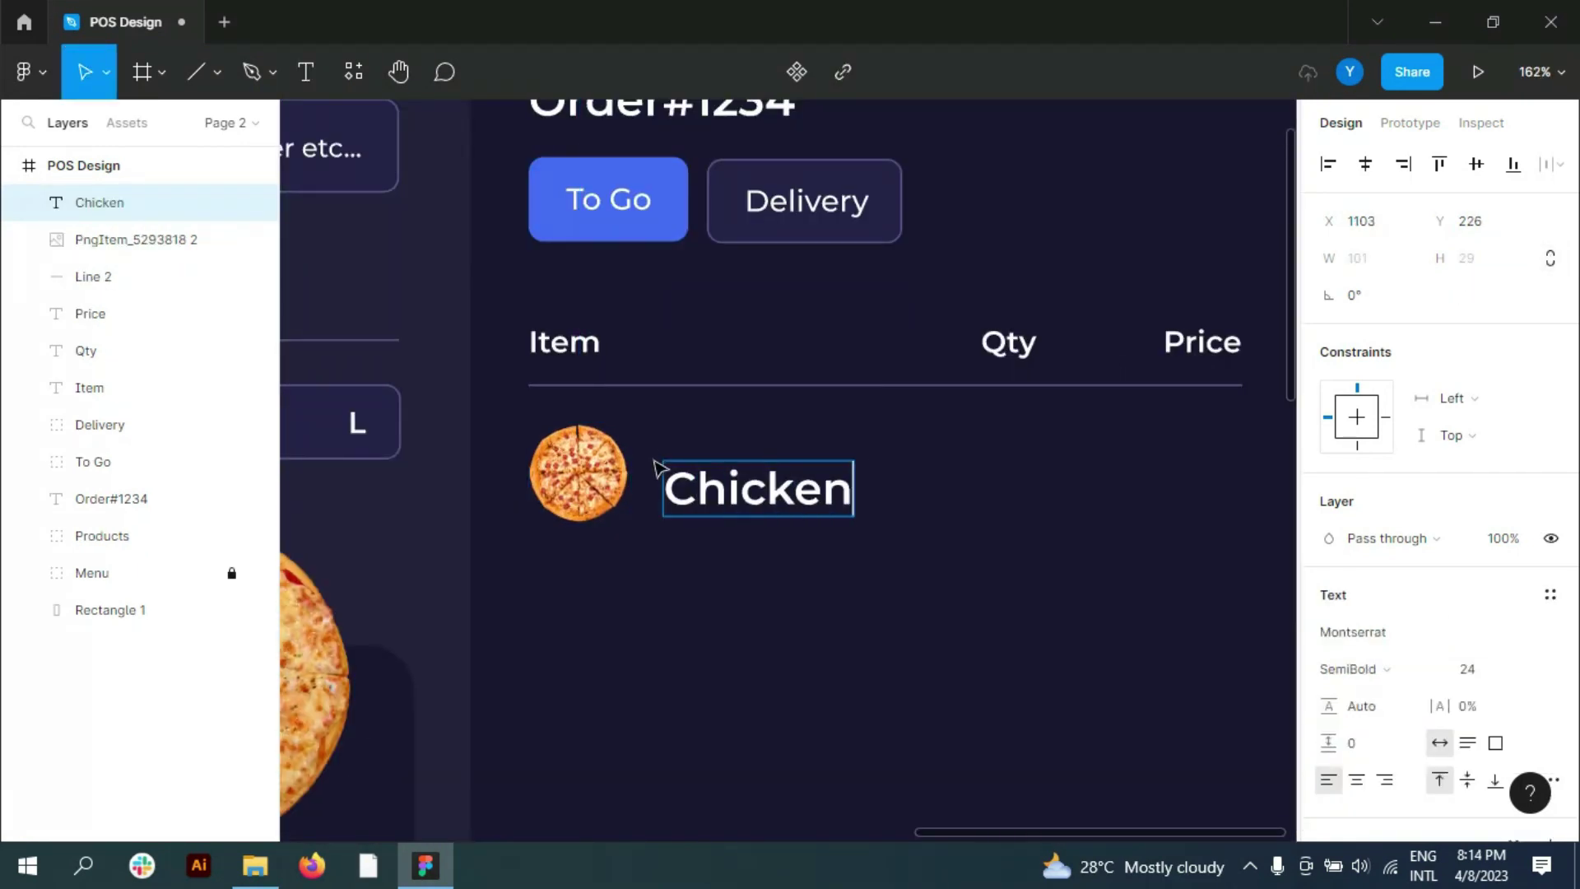
type("T")
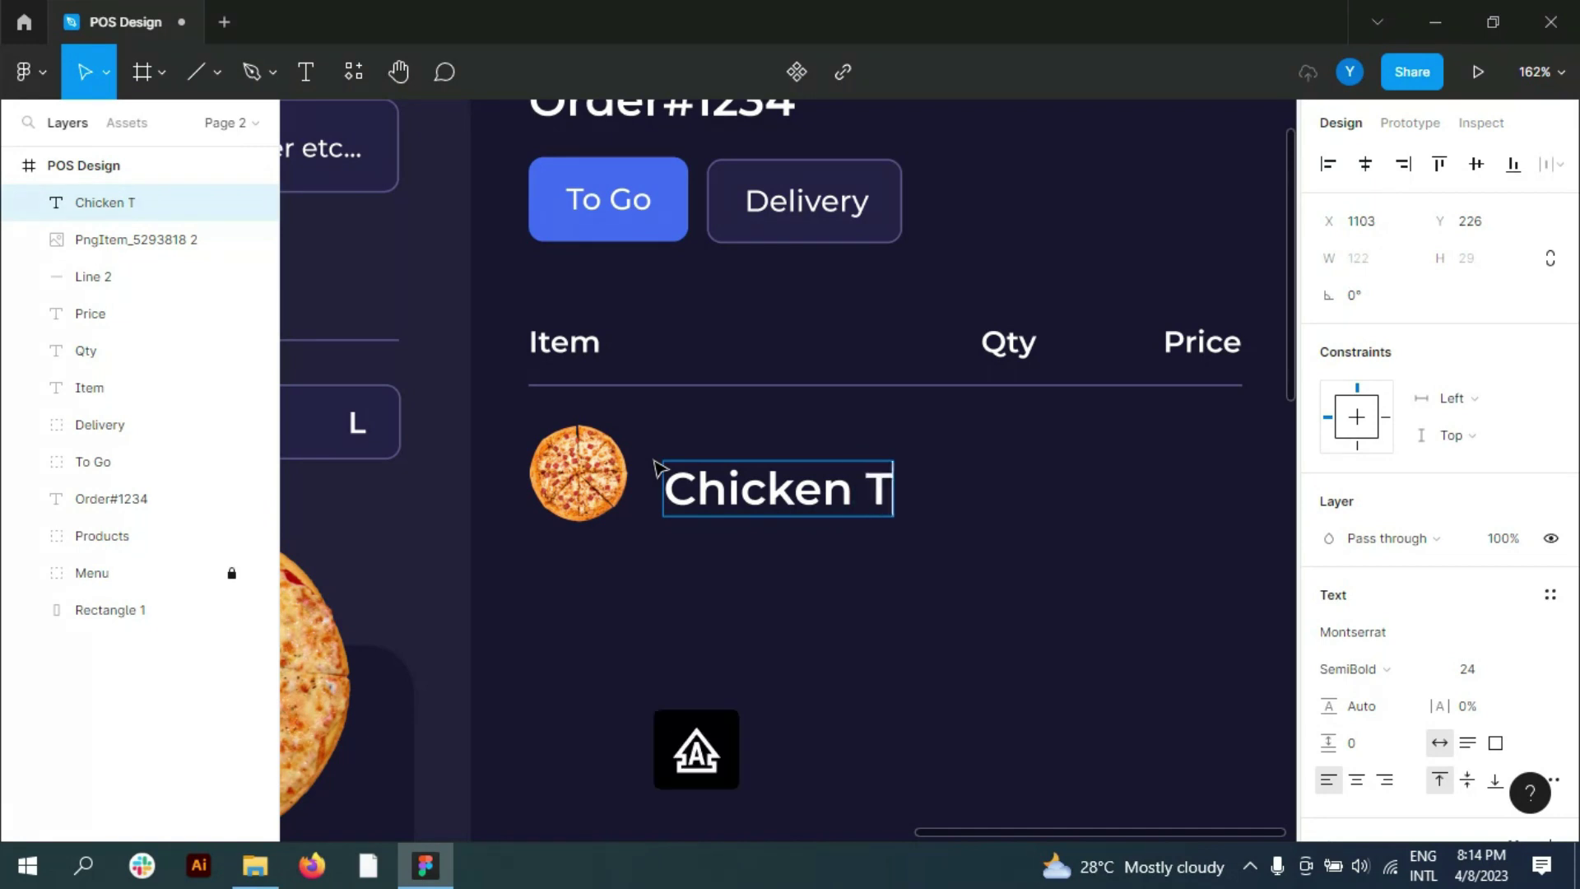
type("ikka Pizza")
key("ctrl+a")
left_click(1522, 668)
left_click(1481, 497)
left_click_drag(737, 476, 724, 461)
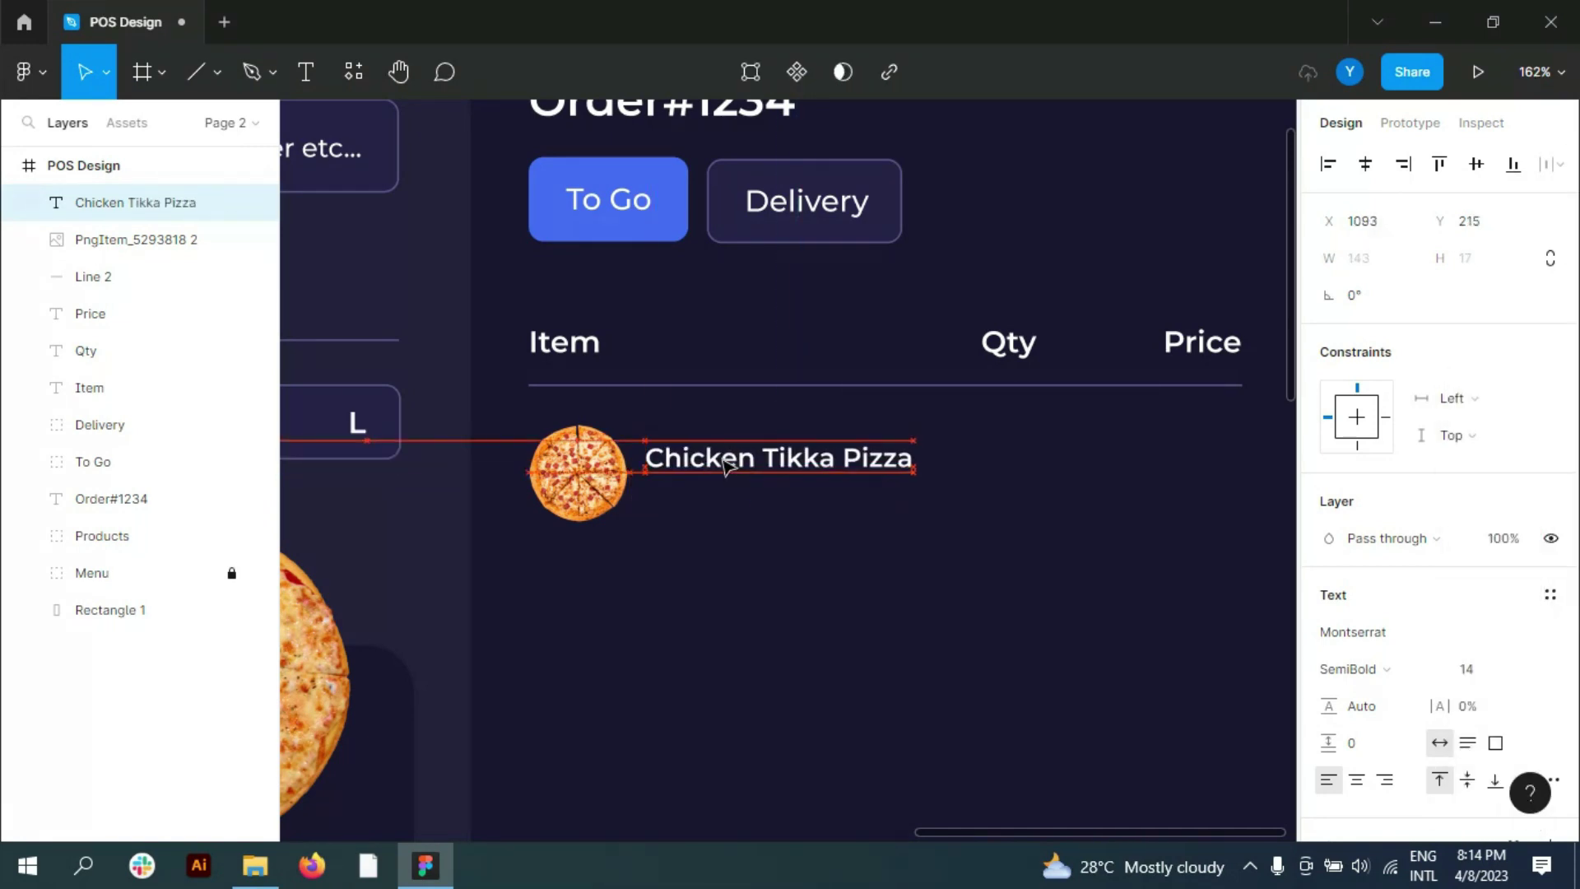
Step: Duplicate the item name below and change the copy to the price $2.69
scroll(724, 461, "up", 1)
key("ctrl+d")
left_click(306, 71)
left_click(946, 510)
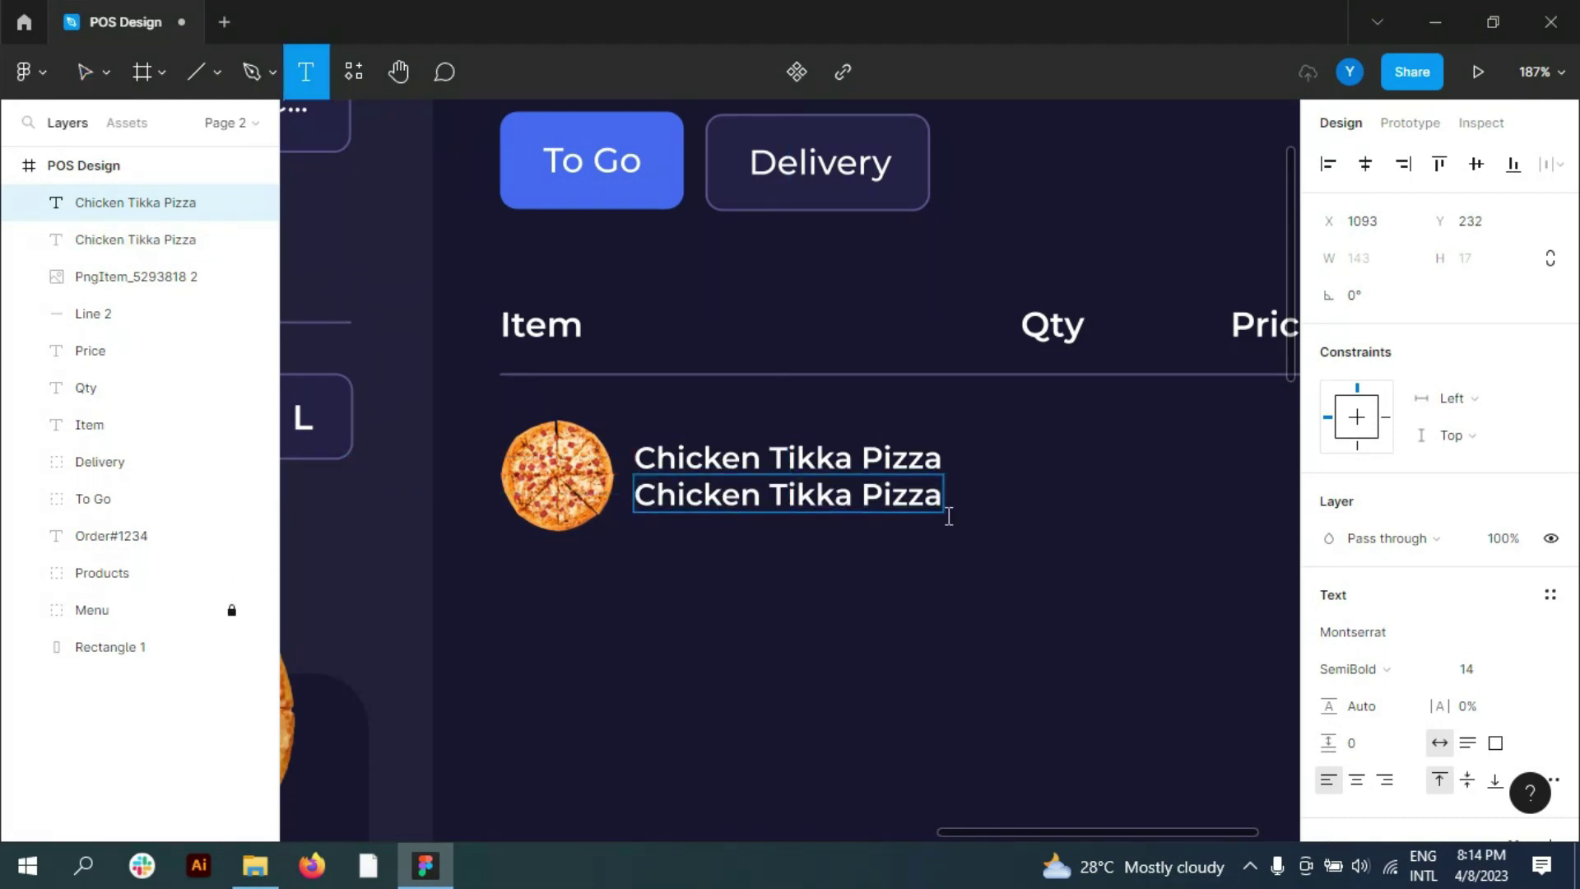
key("BackSpace")
key("BackSpace")
key("BackSpace")
key("BackSpace")
type("4")
key("BackSpace")
type("#")
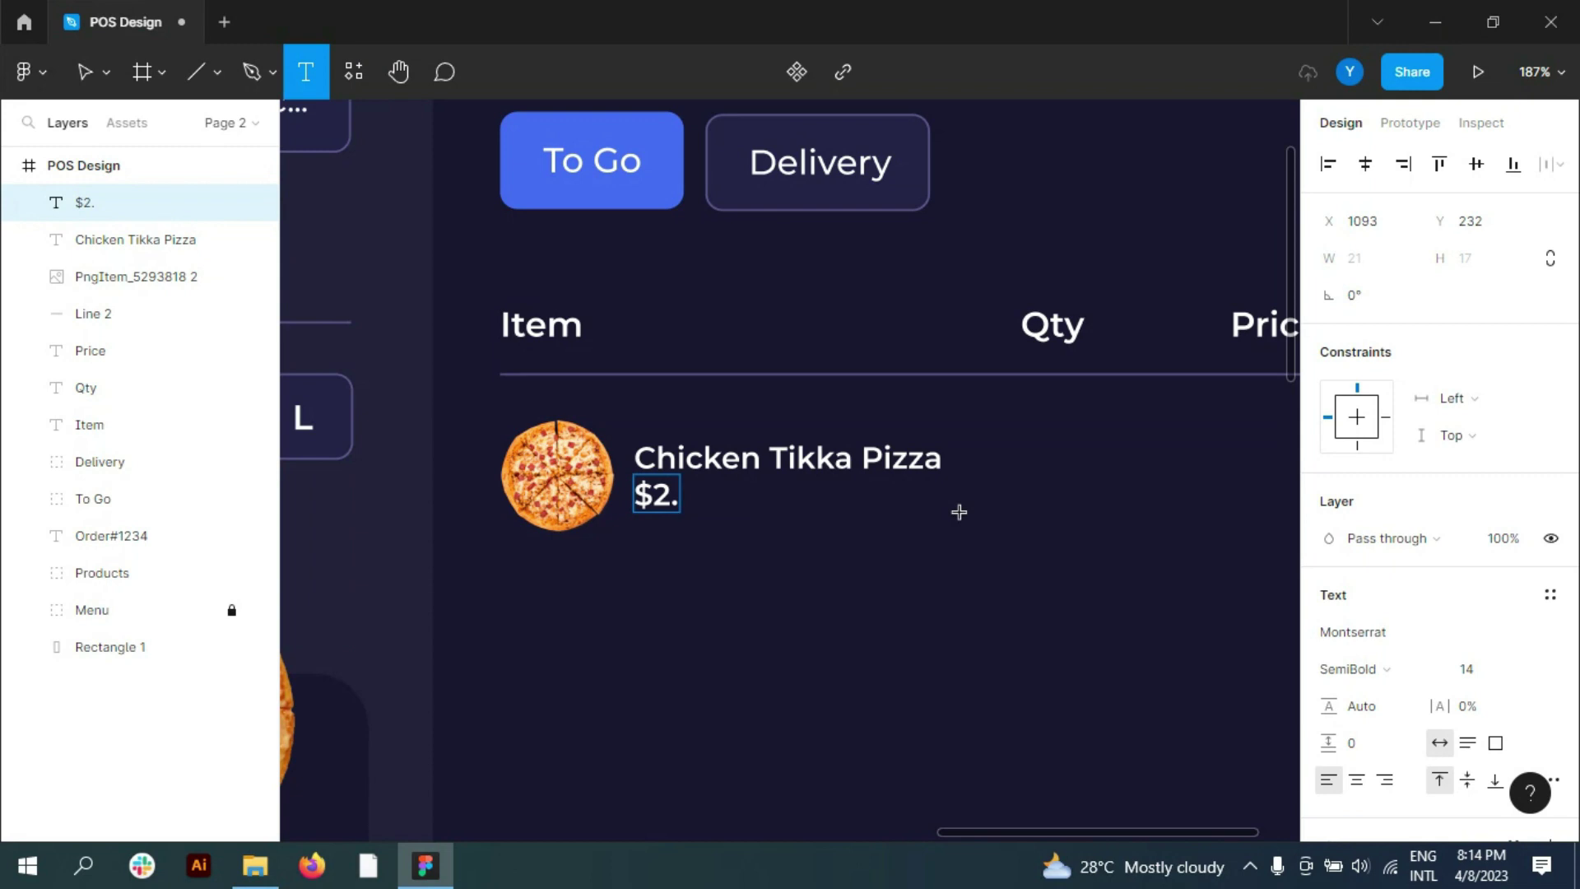
Step: Make the $2.69 price Medium weight with a CAC9DE fill
key("ctrl+a")
left_click(1349, 668)
left_click(1408, 395)
scroll(1399, 534, "down", 3)
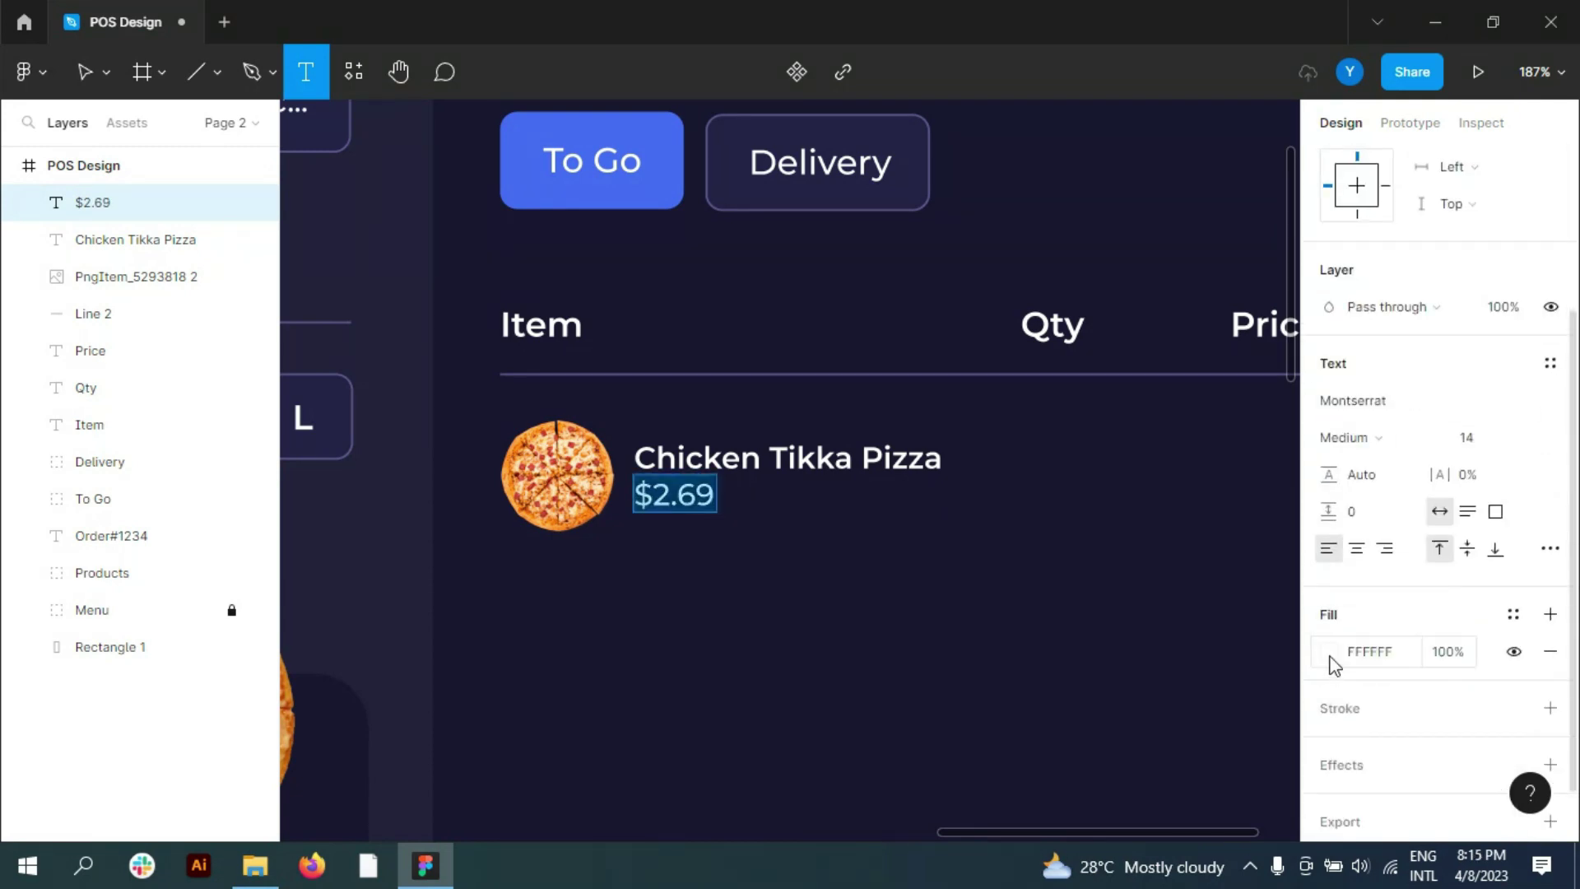
left_click(1329, 651)
left_click(1107, 730)
left_click(196, 72)
Step: Draw a 40×40 quantity box under Qty with 5A5590 fill and outline
left_click(149, 128)
left_click_drag(1014, 419, 1101, 504)
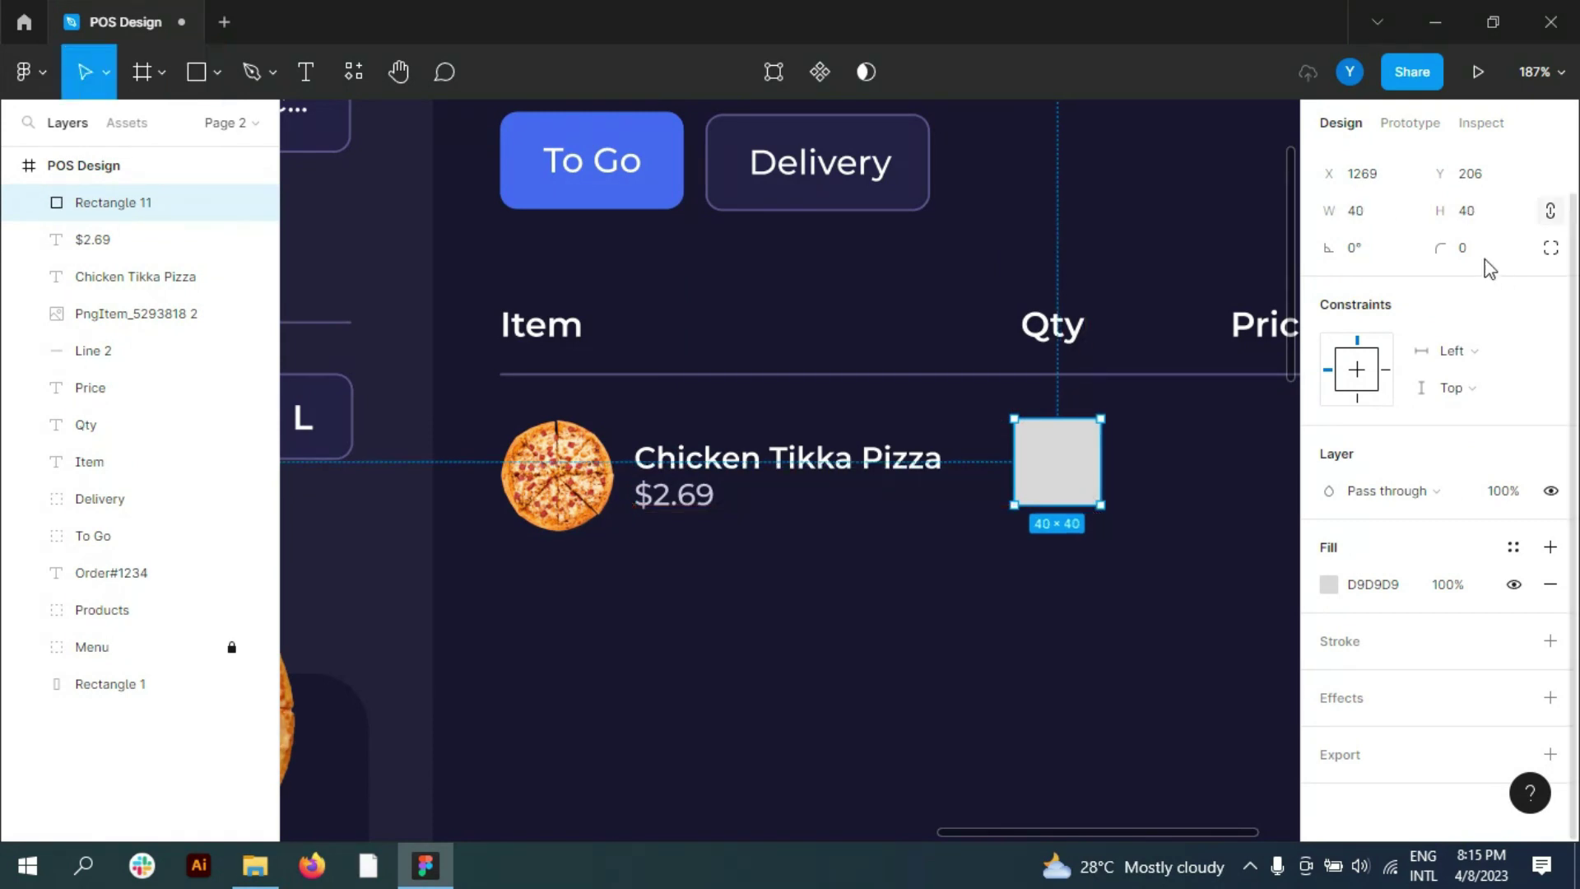
left_click_drag(1058, 423, 1054, 422)
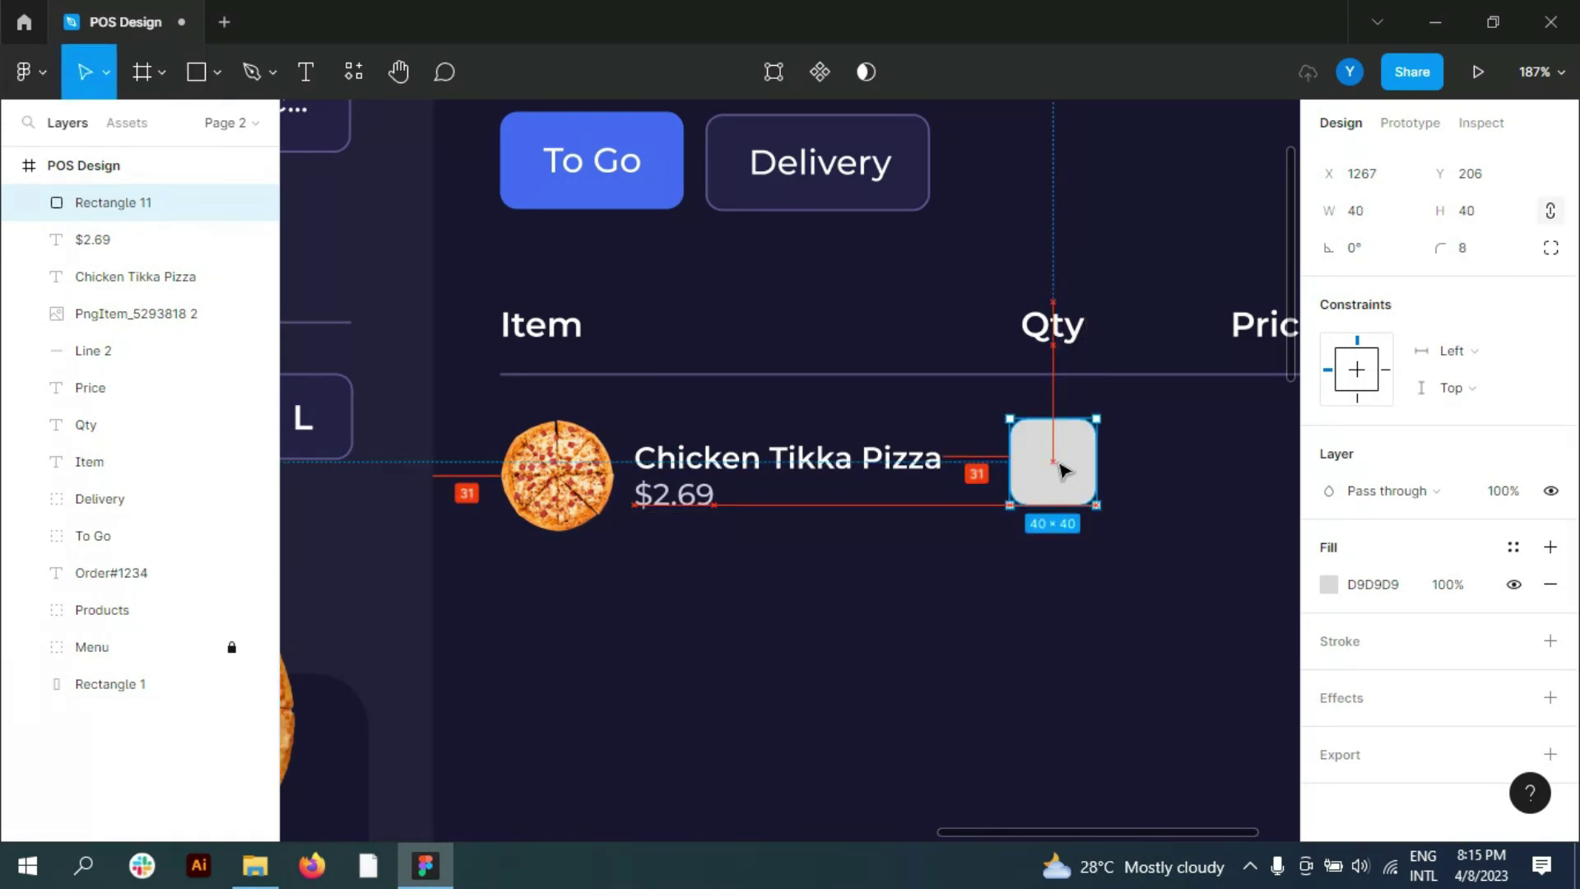
left_click(1550, 584)
left_click(1328, 622)
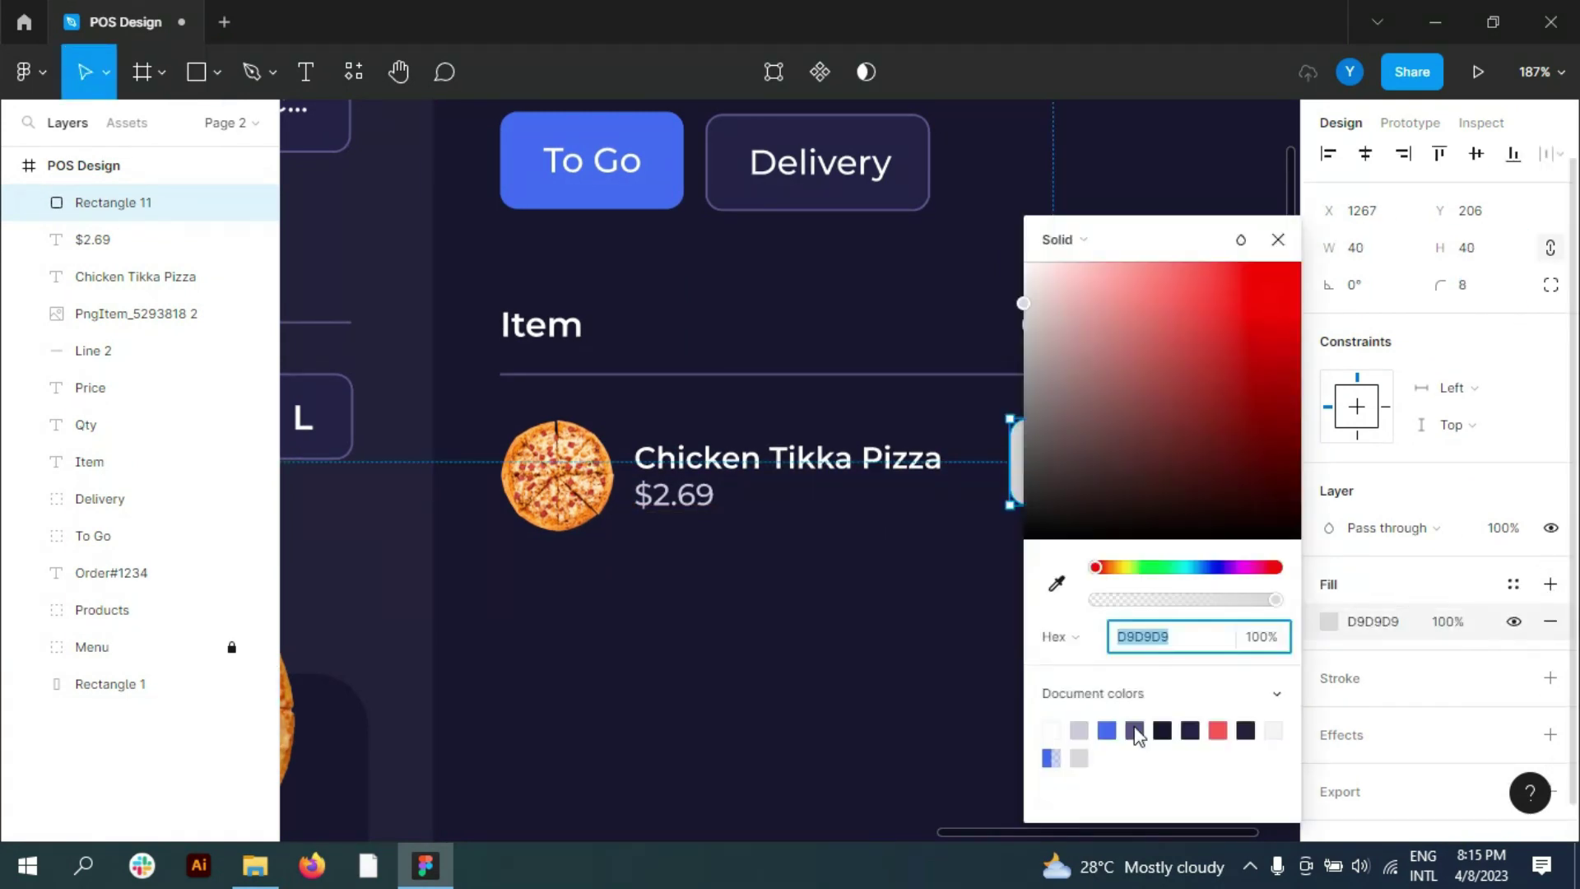
left_click(1132, 729)
left_click(1550, 677)
left_click(1329, 715)
left_click(1134, 730)
key("Escape")
Step: Add a SemiBold '2' inside the quantity box and group them
left_click(1009, 568)
type("2")
left_click(1353, 658)
left_click(1019, 580)
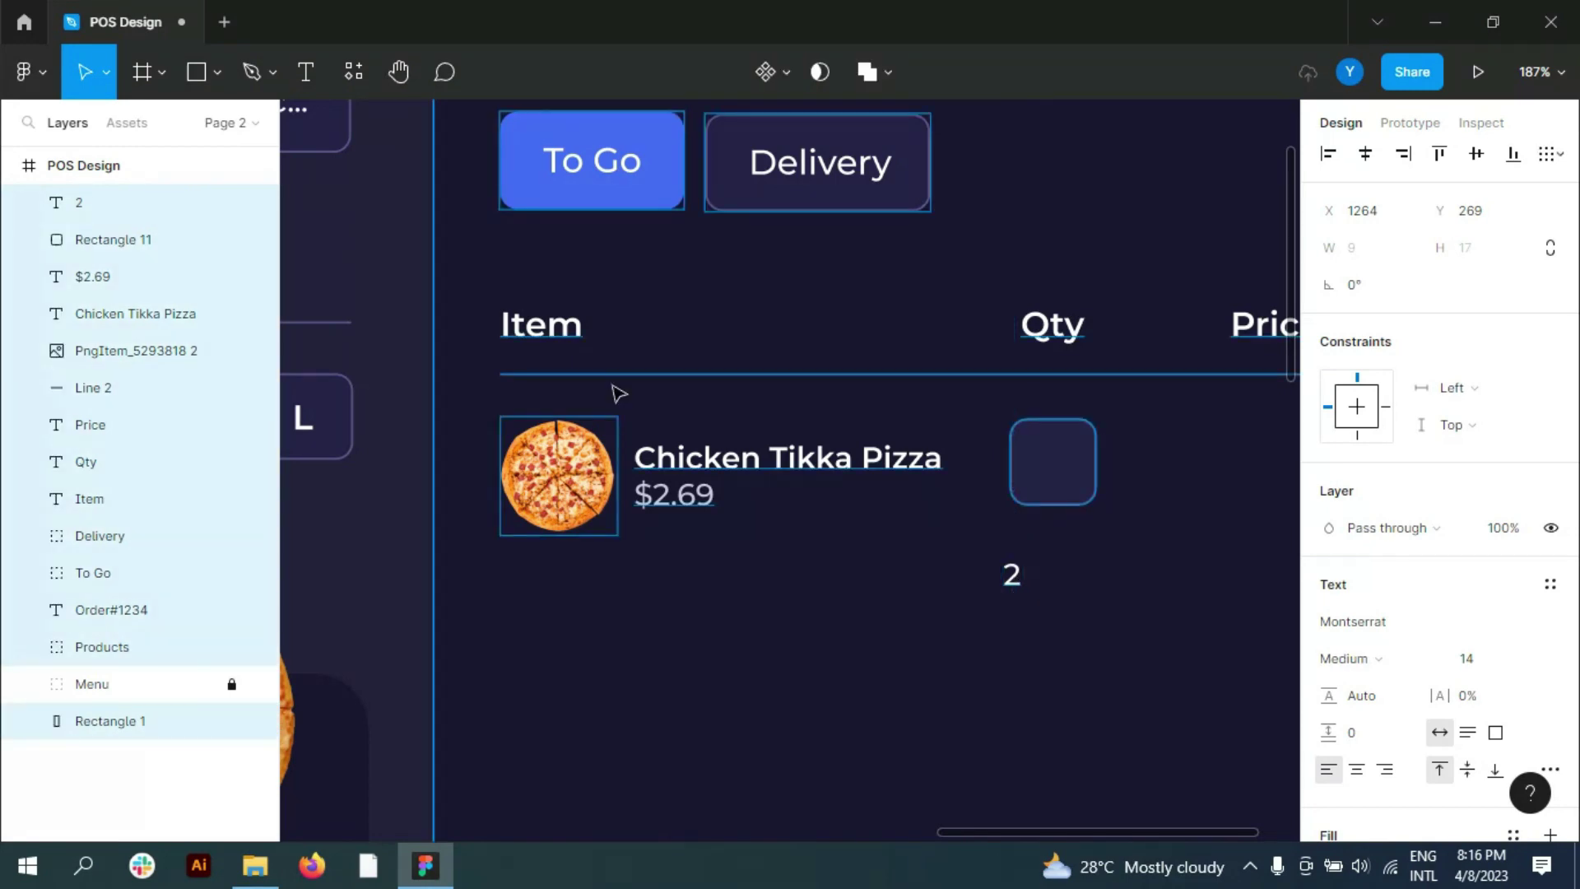
key("Return")
left_click(1353, 658)
left_click(1377, 408)
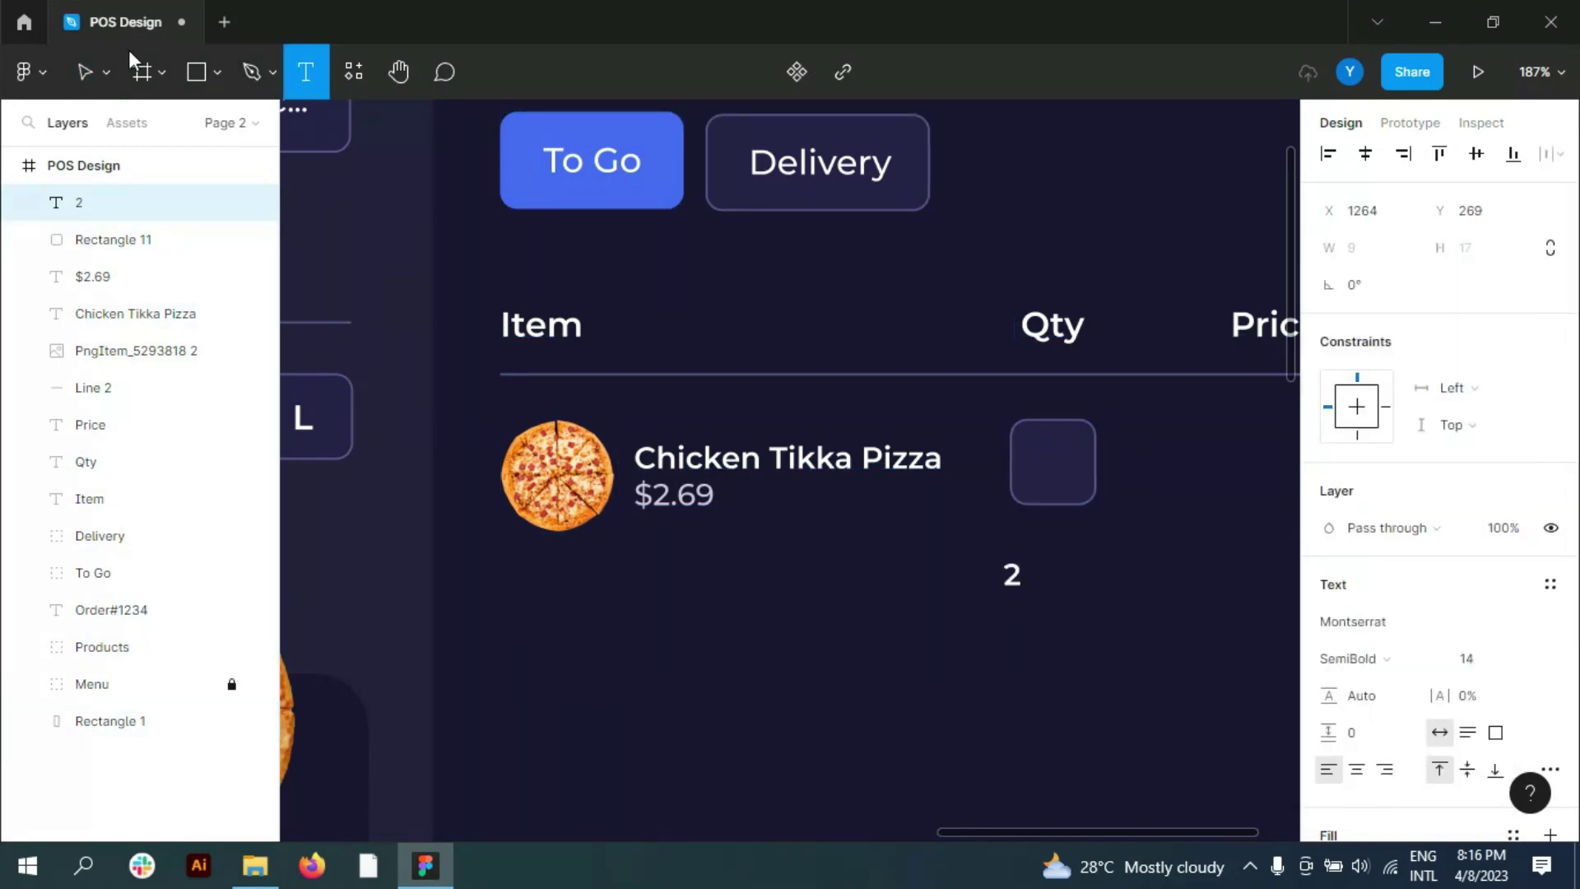
key("Escape")
mouse_move(1012, 574)
left_mouse_down()
mouse_move(1050, 464)
mouse_move(1082, 465)
left_mouse_up()
left_click(113, 239, "shift")
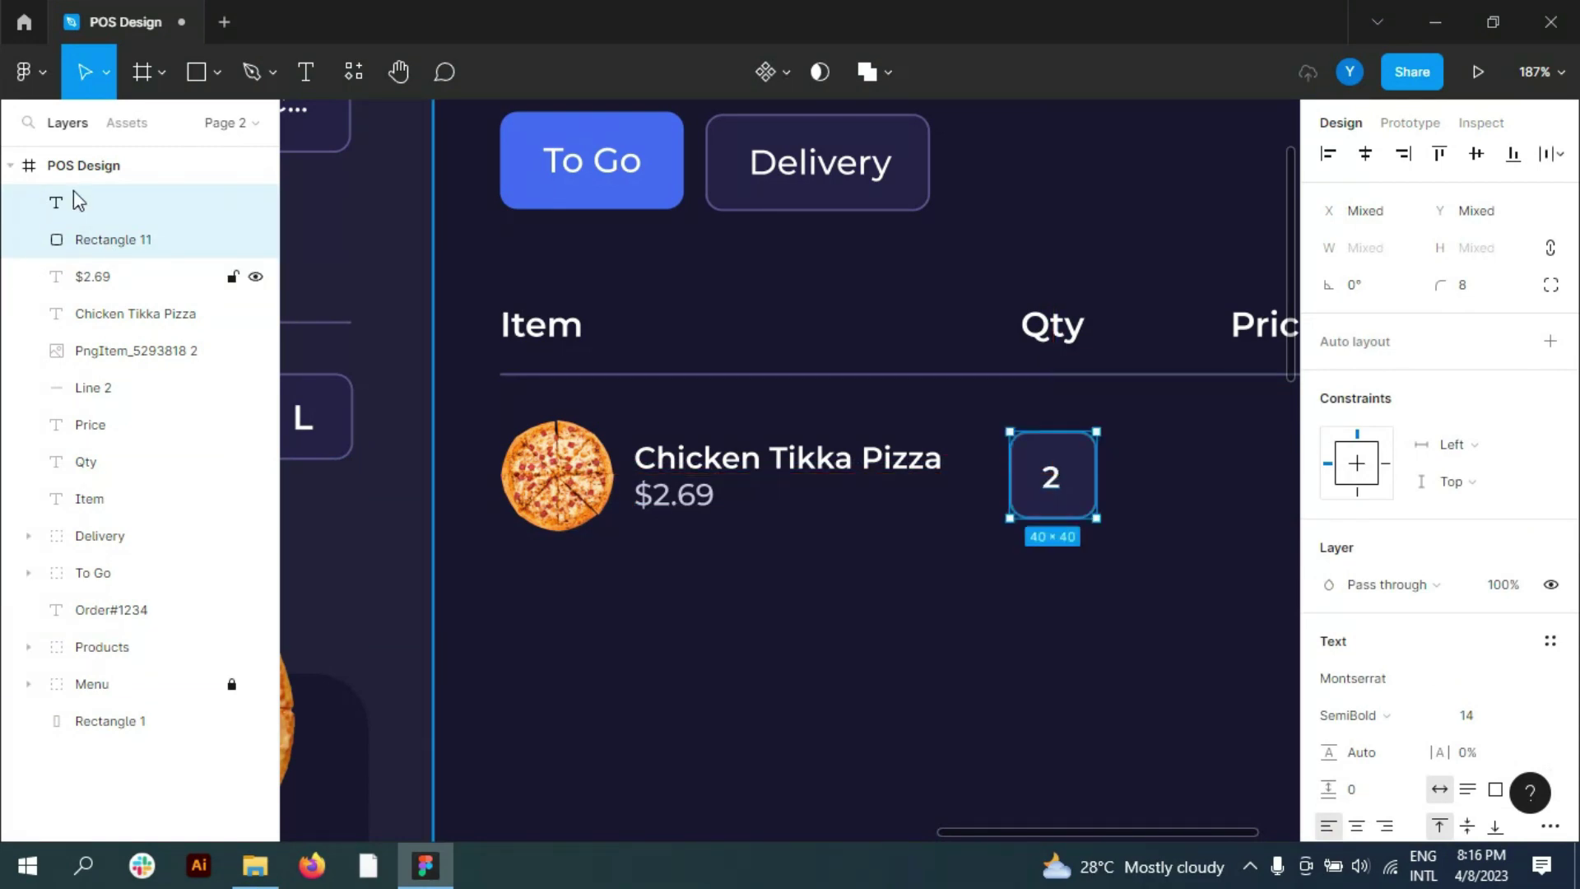
key("ctrl+g")
Step: Place a $5.38 line total under Price and nudge the quantity group right
left_click(93, 239)
scroll(593, 535, "down", 2)
key("Return")
left_click(852, 493)
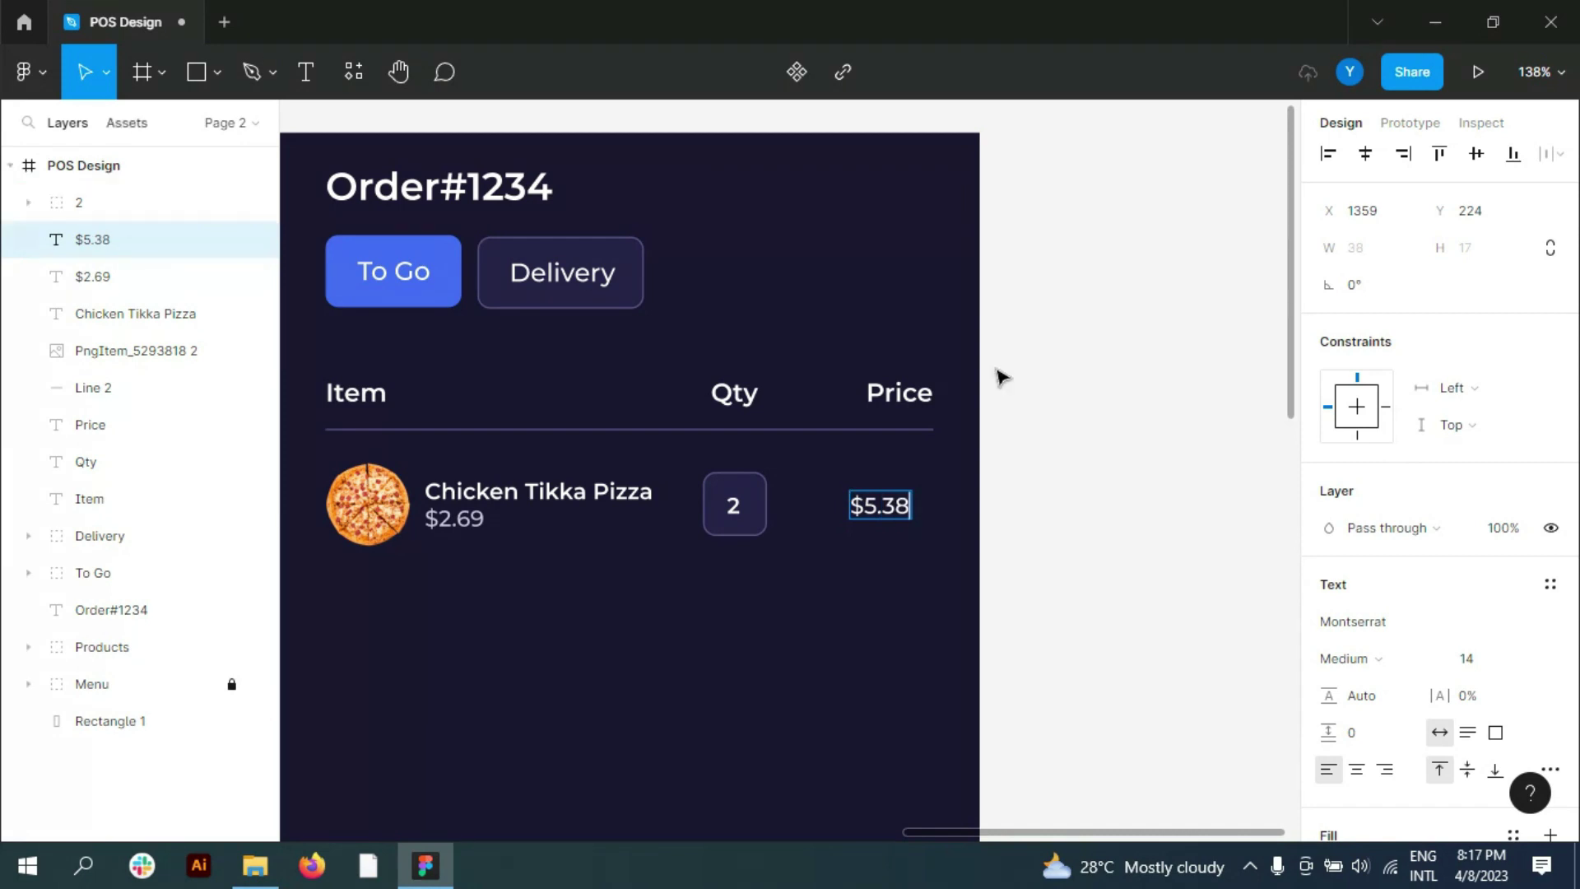
left_click_drag(900, 512, 922, 512)
left_click(238, 203)
key("shift+Right")
key("shift+Right")
key("shift+Right")
left_click(107, 461)
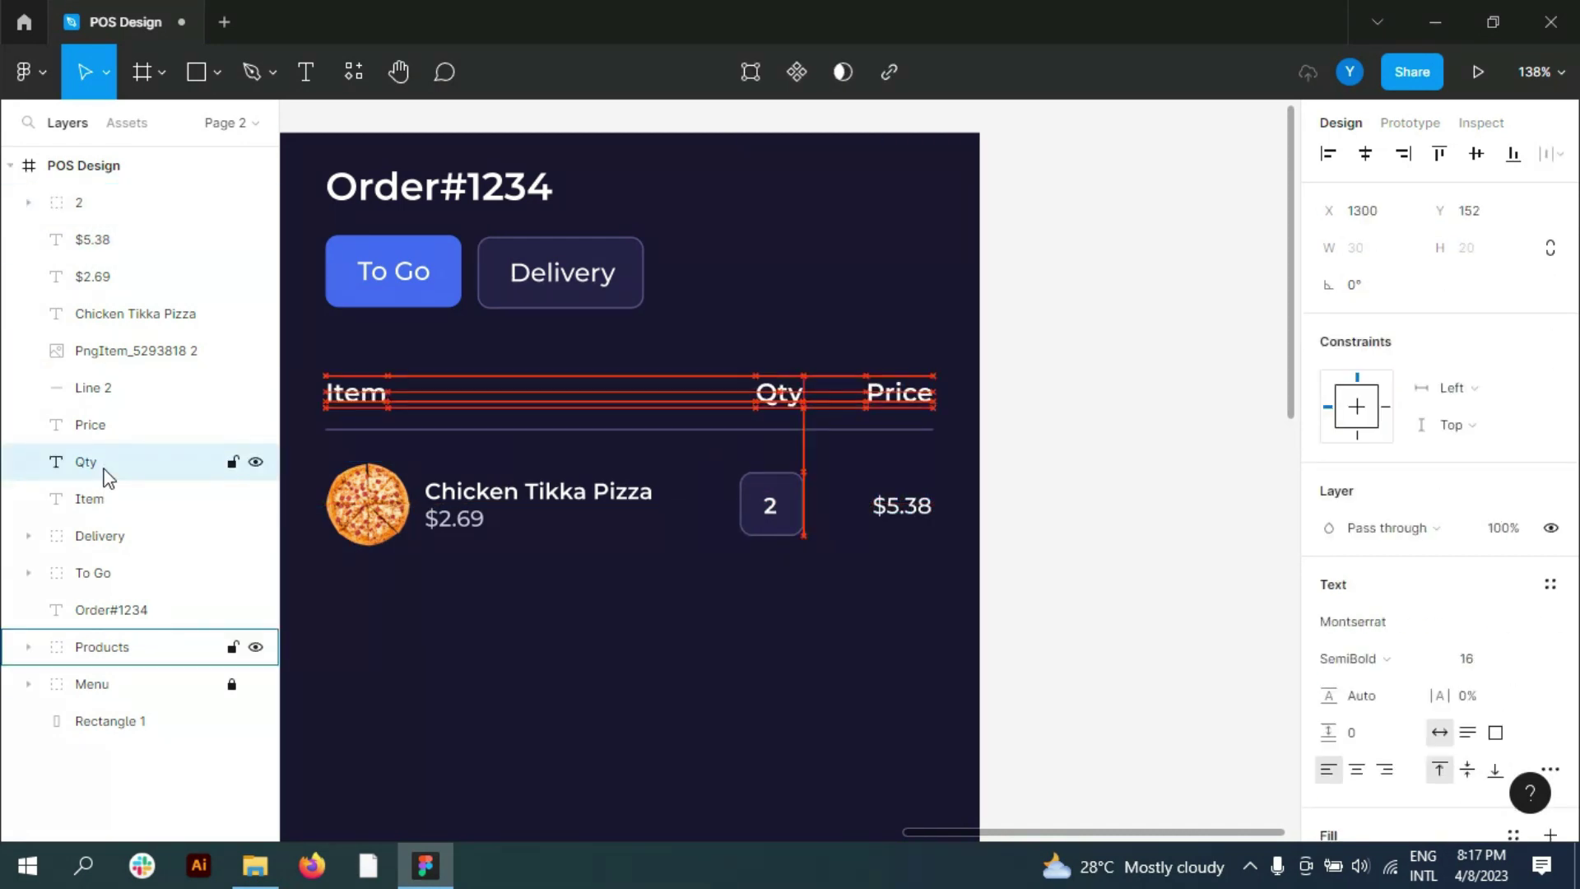
left_click(1130, 342)
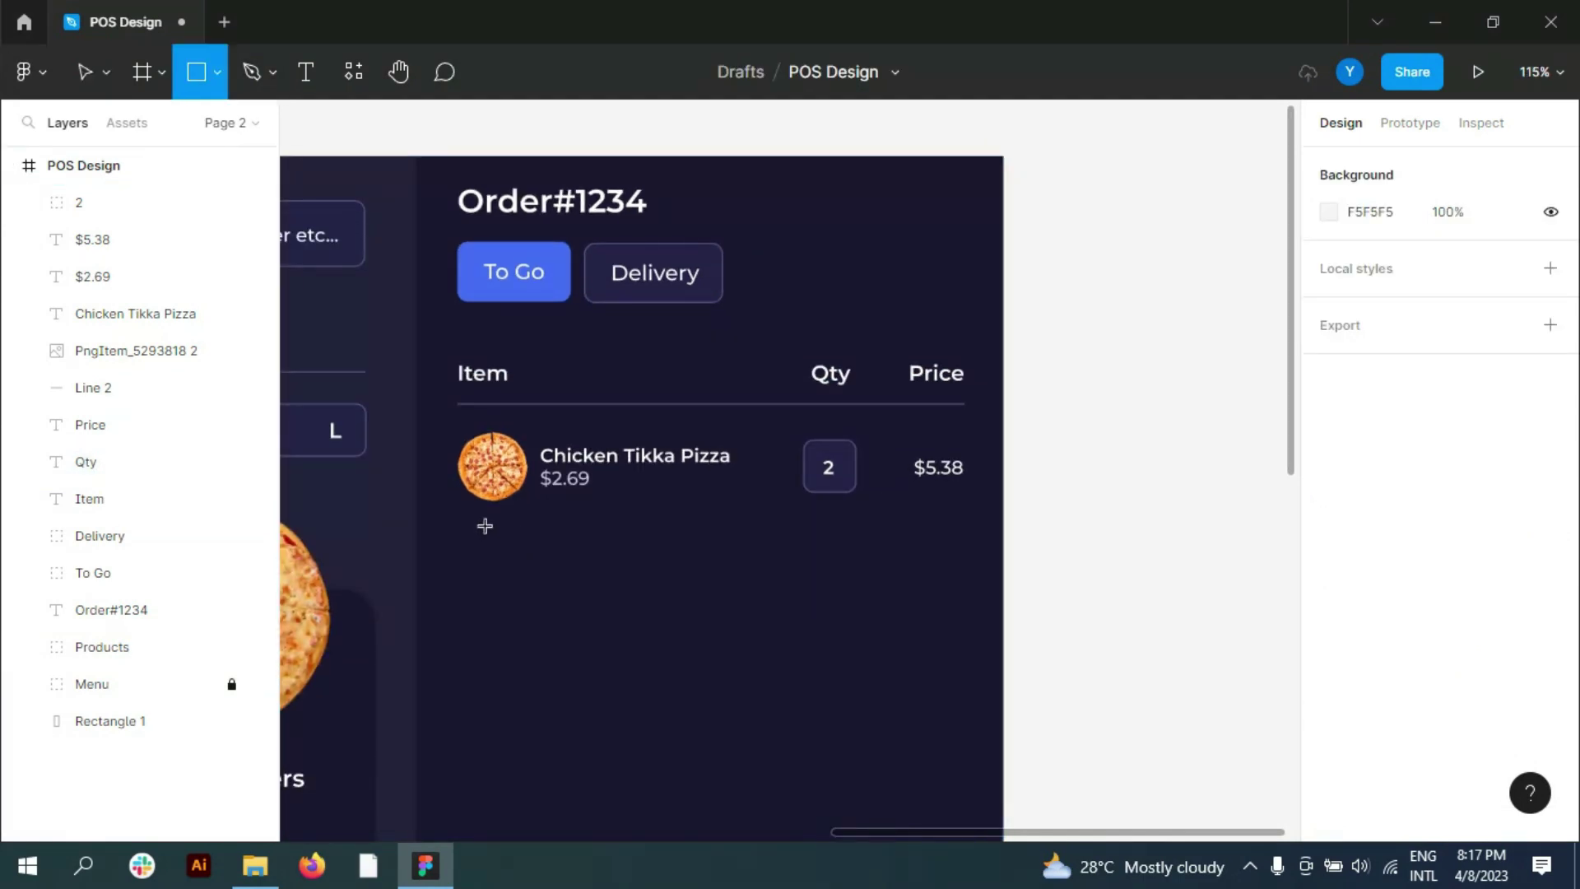
Step: Draw a 300×50 notes box, radius 8, filled 232149 with an outline
left_click_drag(476, 521, 854, 589)
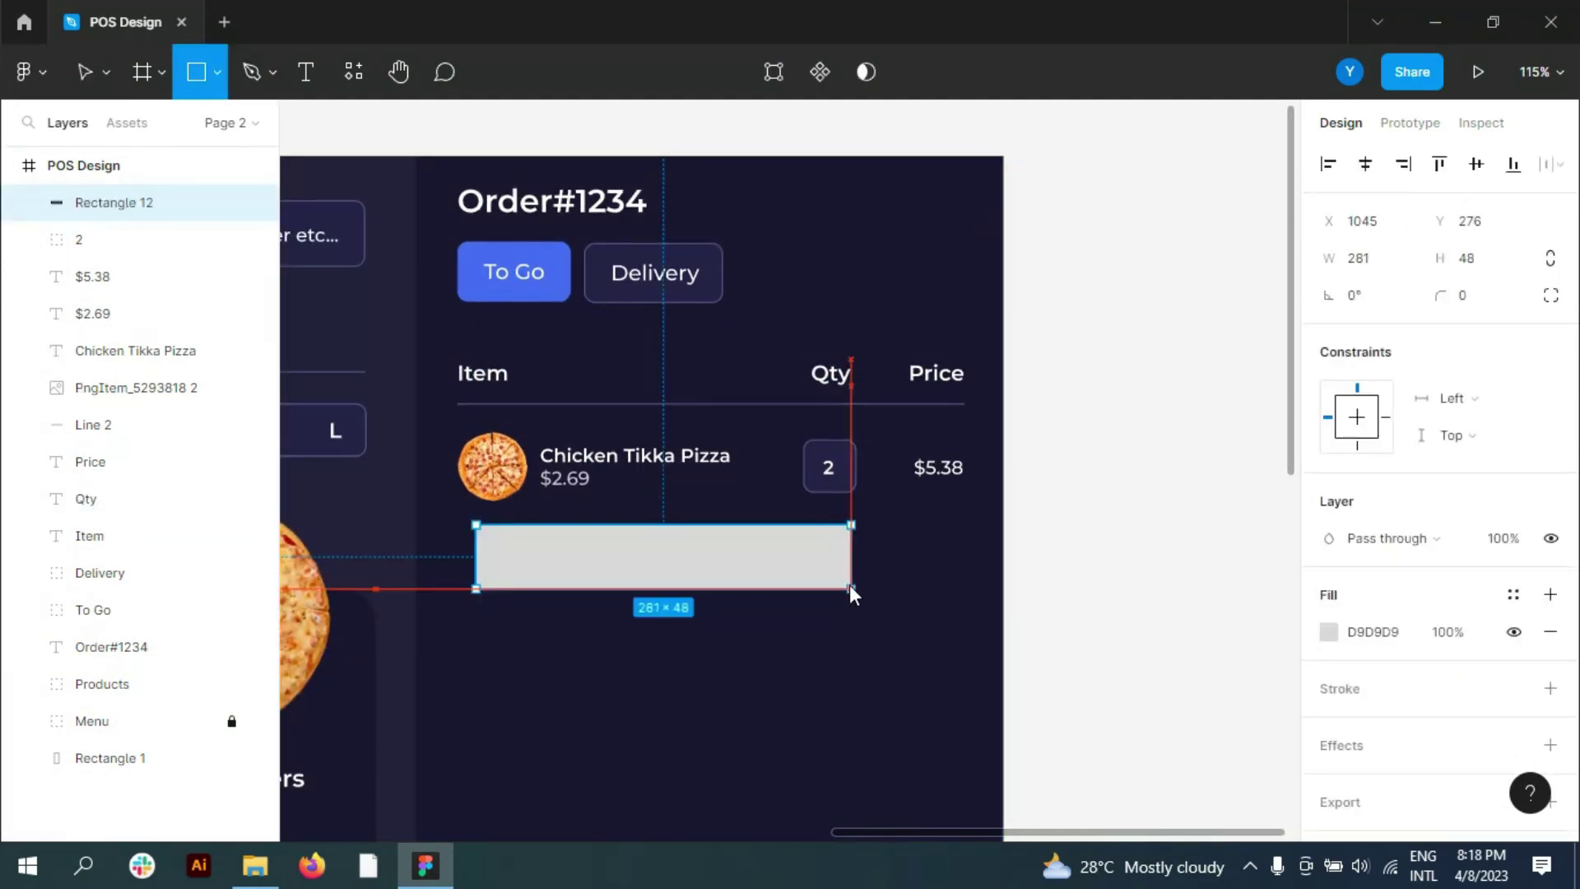
left_click_drag(625, 560, 604, 568)
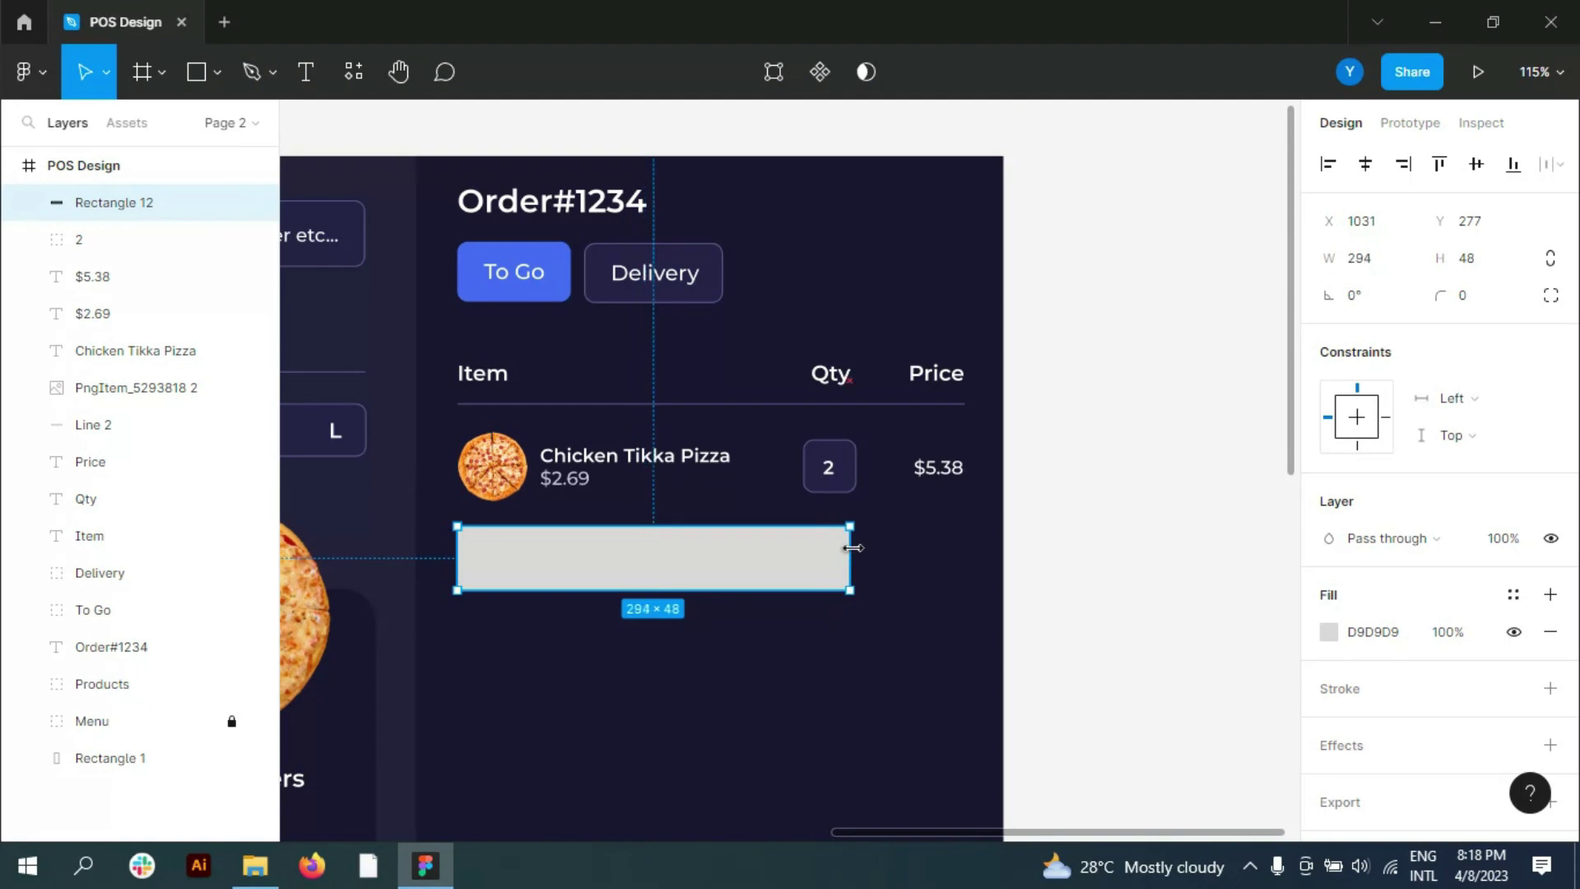
type("300")
key("Tab")
type("50")
left_click(1473, 295)
type("8")
left_click(1328, 632)
left_click(1190, 730)
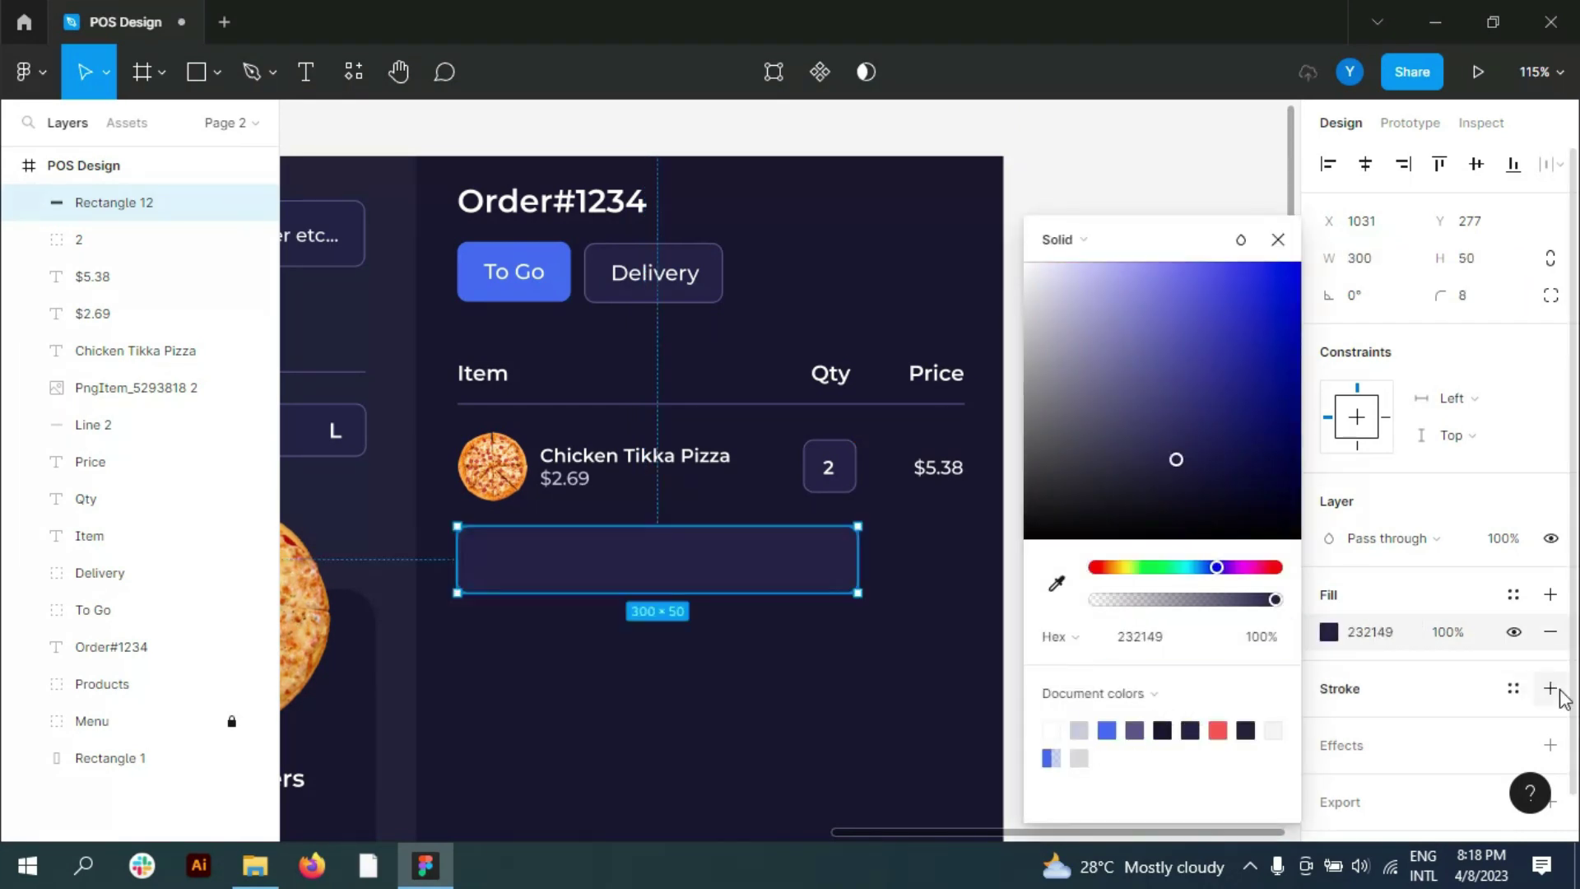
left_click(1550, 688)
left_click(1329, 725)
key("Escape")
Step: Add the note 'Please, just a little bit spicy only.' inside the notes box
key("Escape")
key("t")
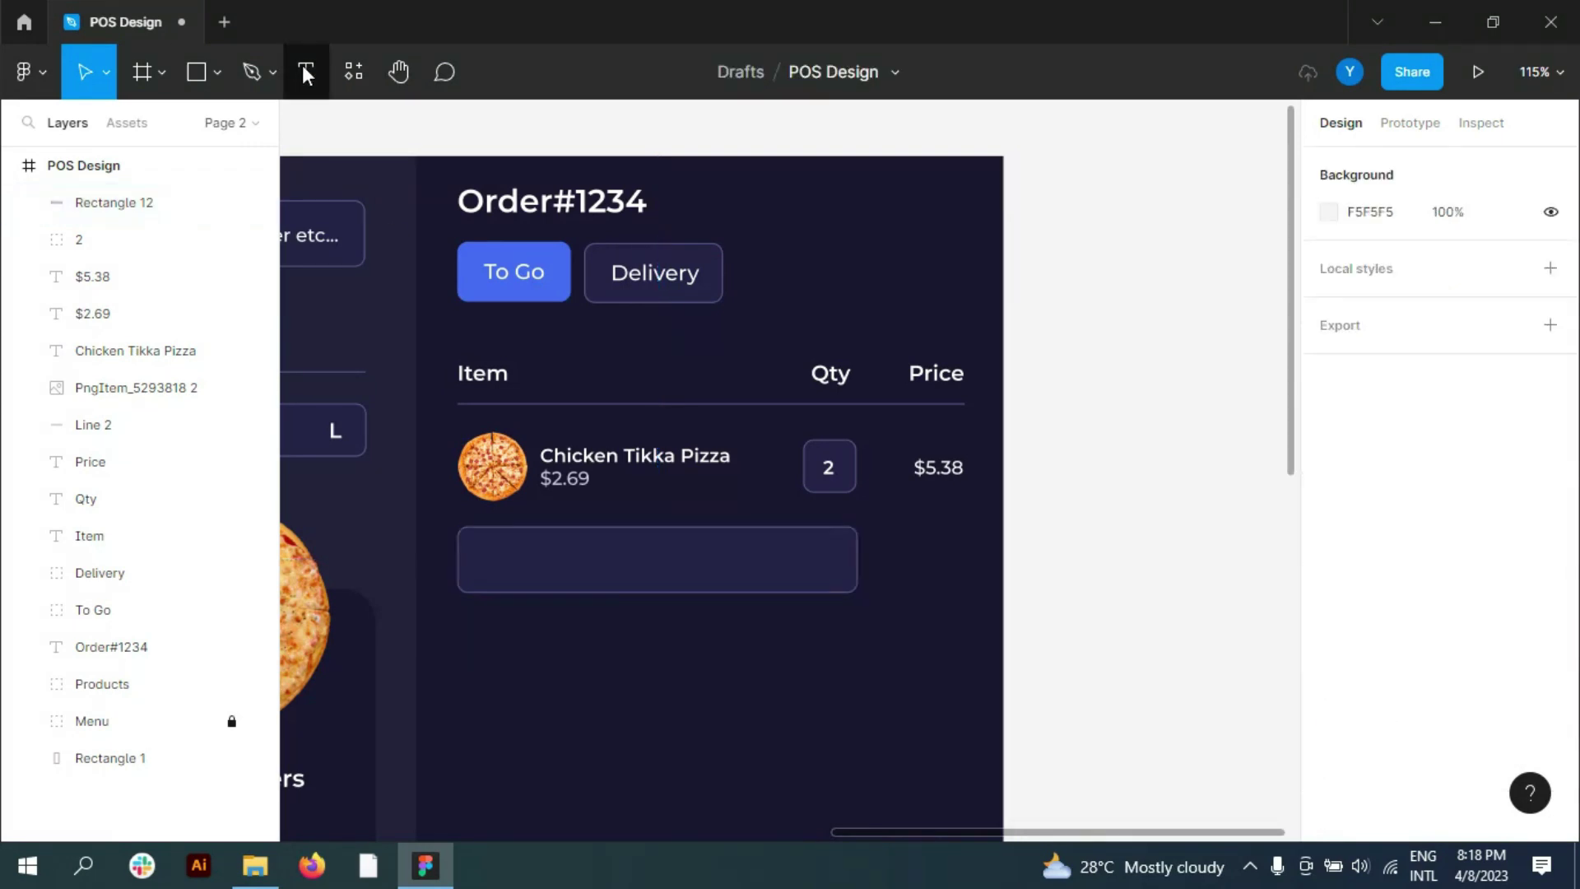
left_click(543, 613)
type("Please, just a little bit spicy only.")
key("Escape")
left_click_drag(728, 630, 705, 563)
left_click(1178, 527)
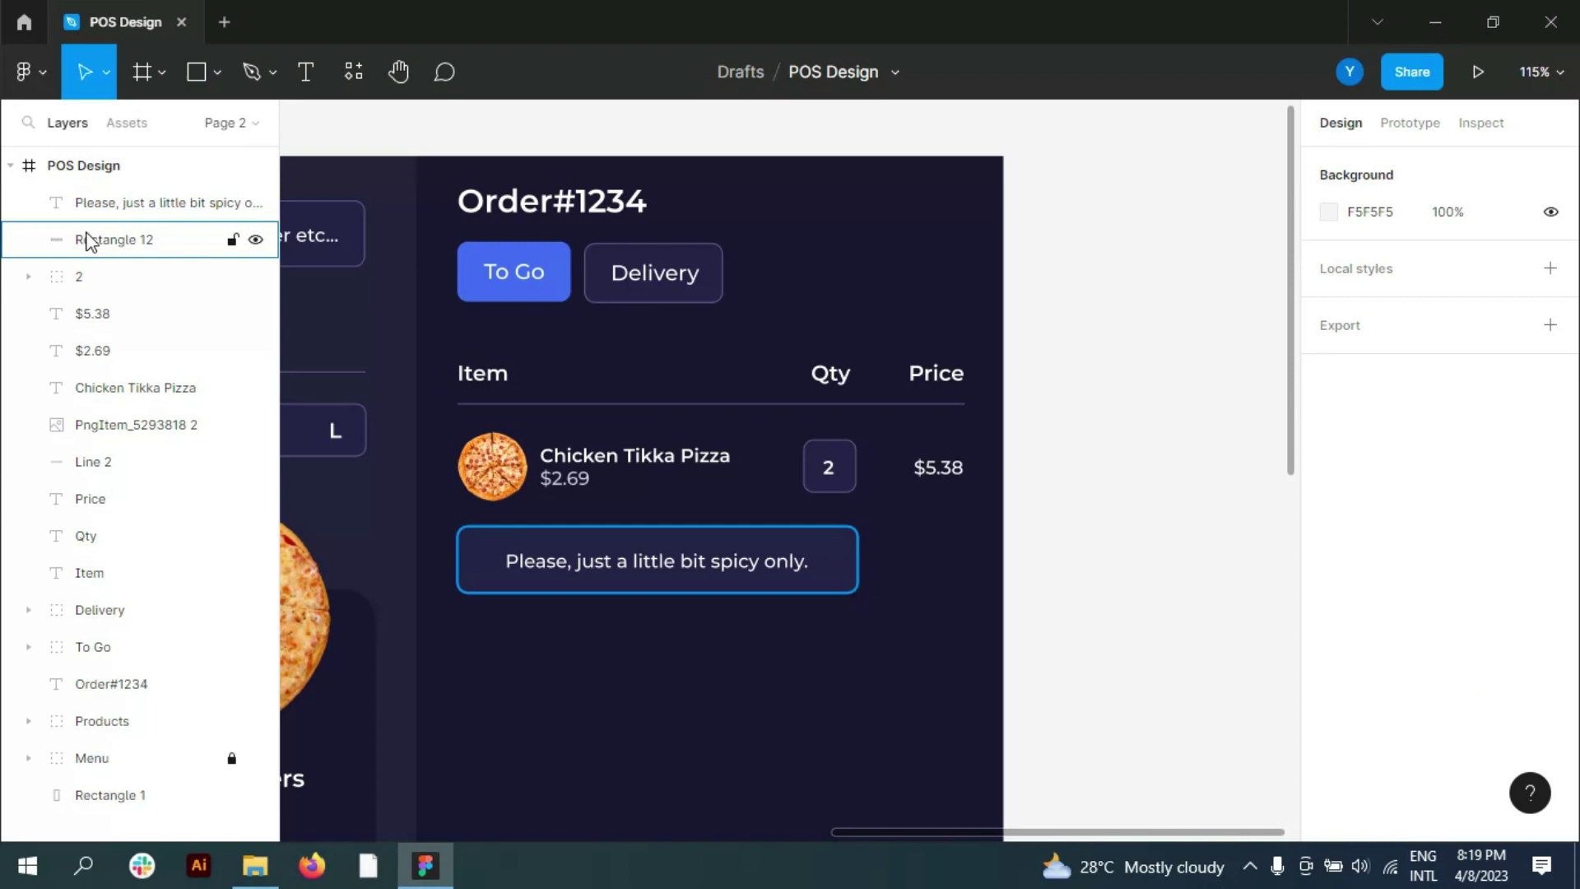
left_click(115, 238)
Step: Duplicate the notes box into a small E95B5B-outlined box holding the Delete icon
key("ctrl+d")
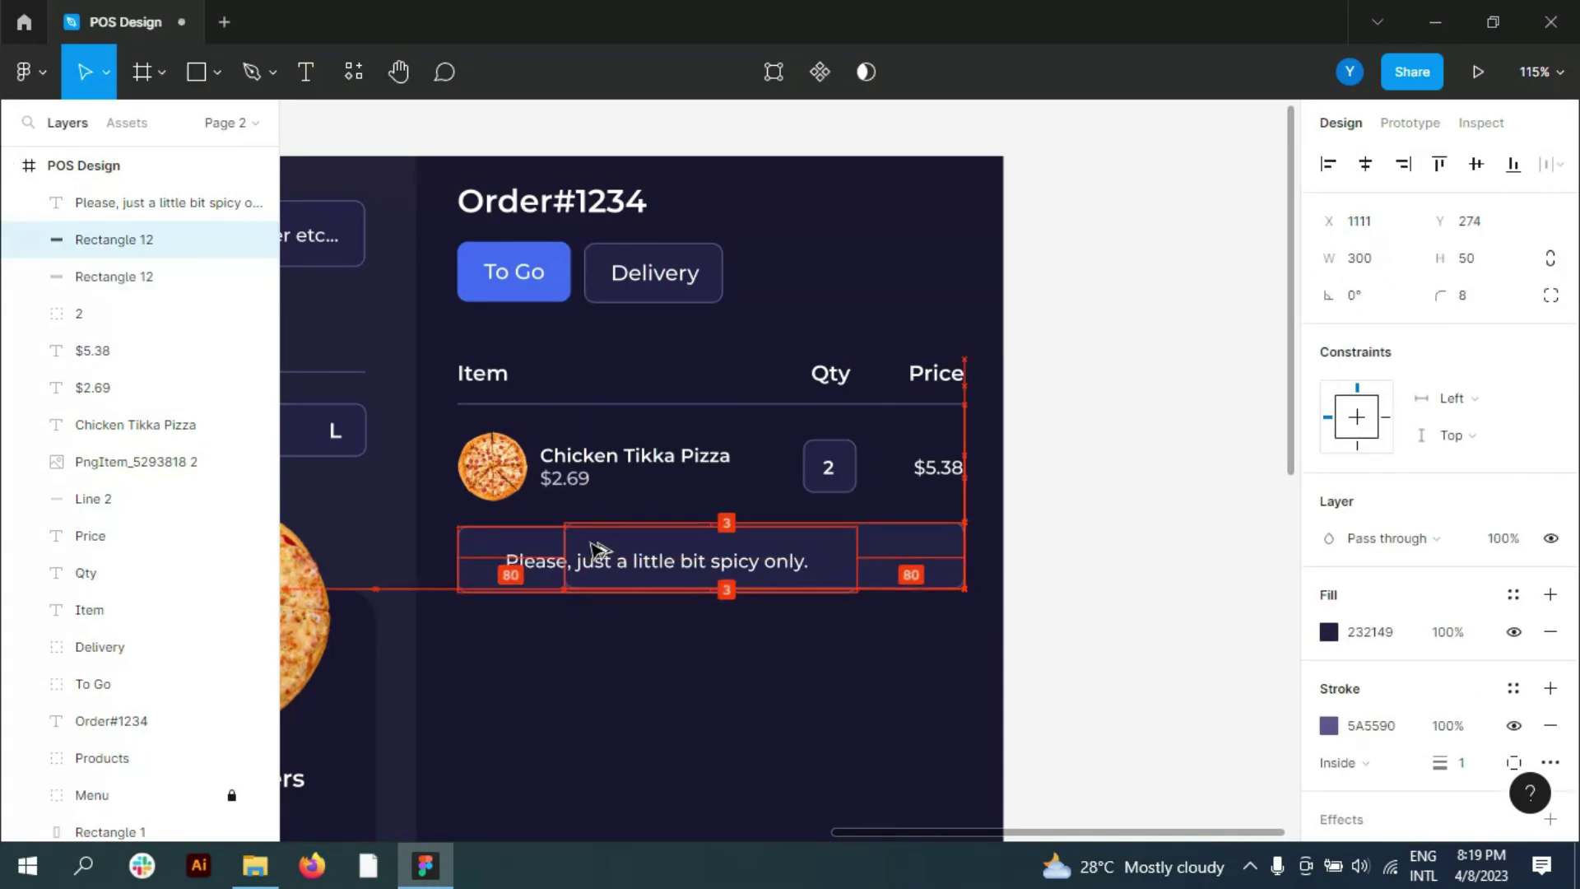
left_click_drag(616, 551, 875, 554)
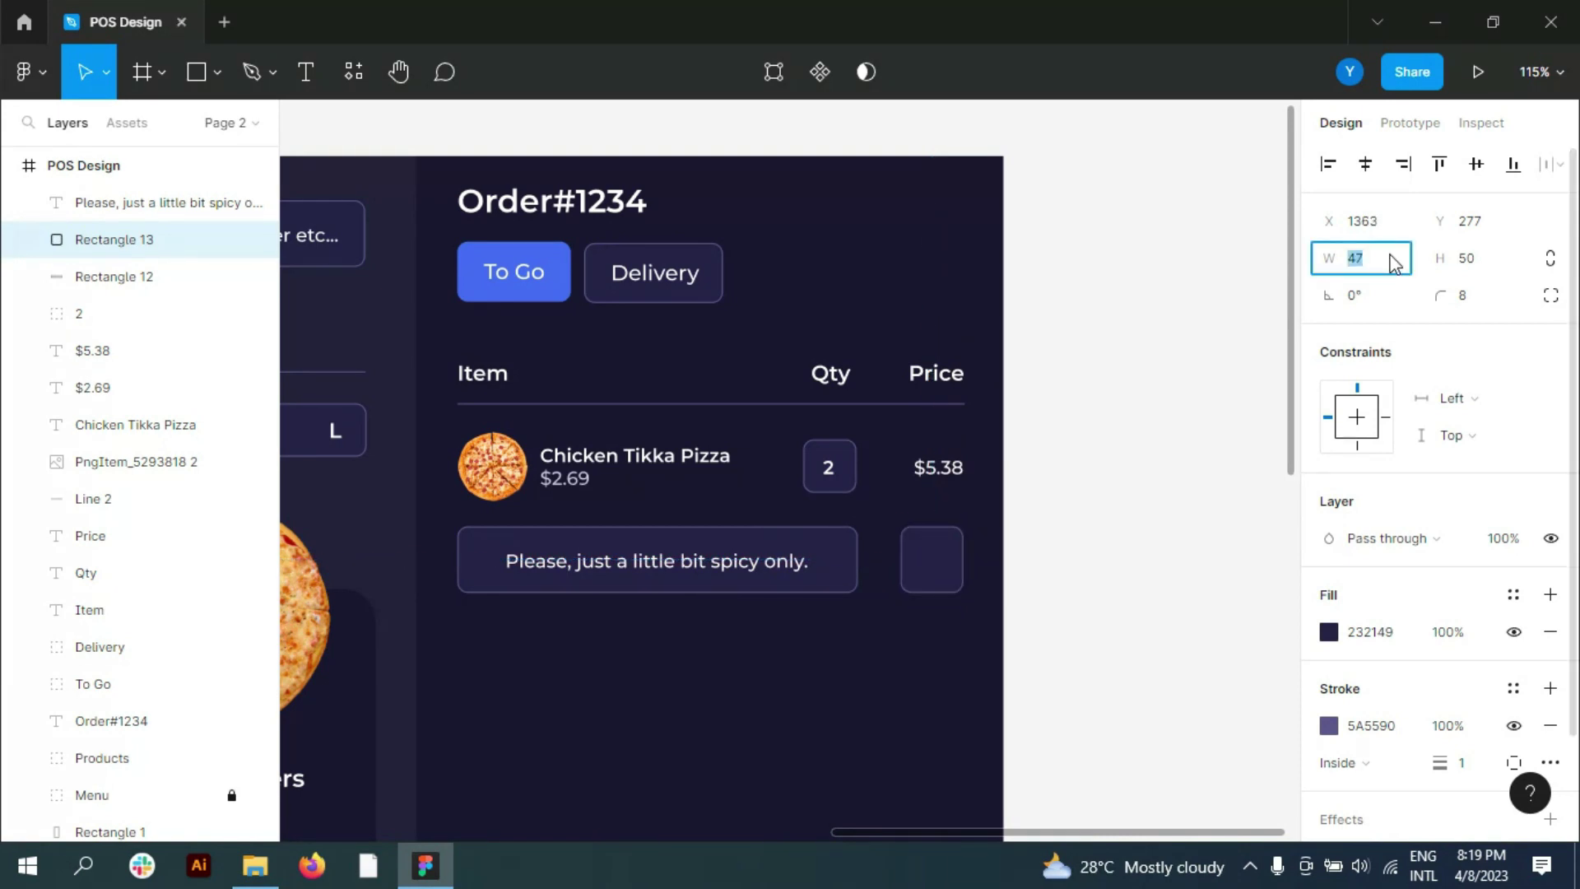
left_click(1550, 724)
key("ctrl+z")
left_click(1550, 631)
left_click(1328, 687)
left_click(1223, 723)
key("Escape")
key("alt+Tab")
mouse_move(500, 172)
left_mouse_down()
mouse_move(623, 641)
mouse_move(1209, 450)
left_mouse_up()
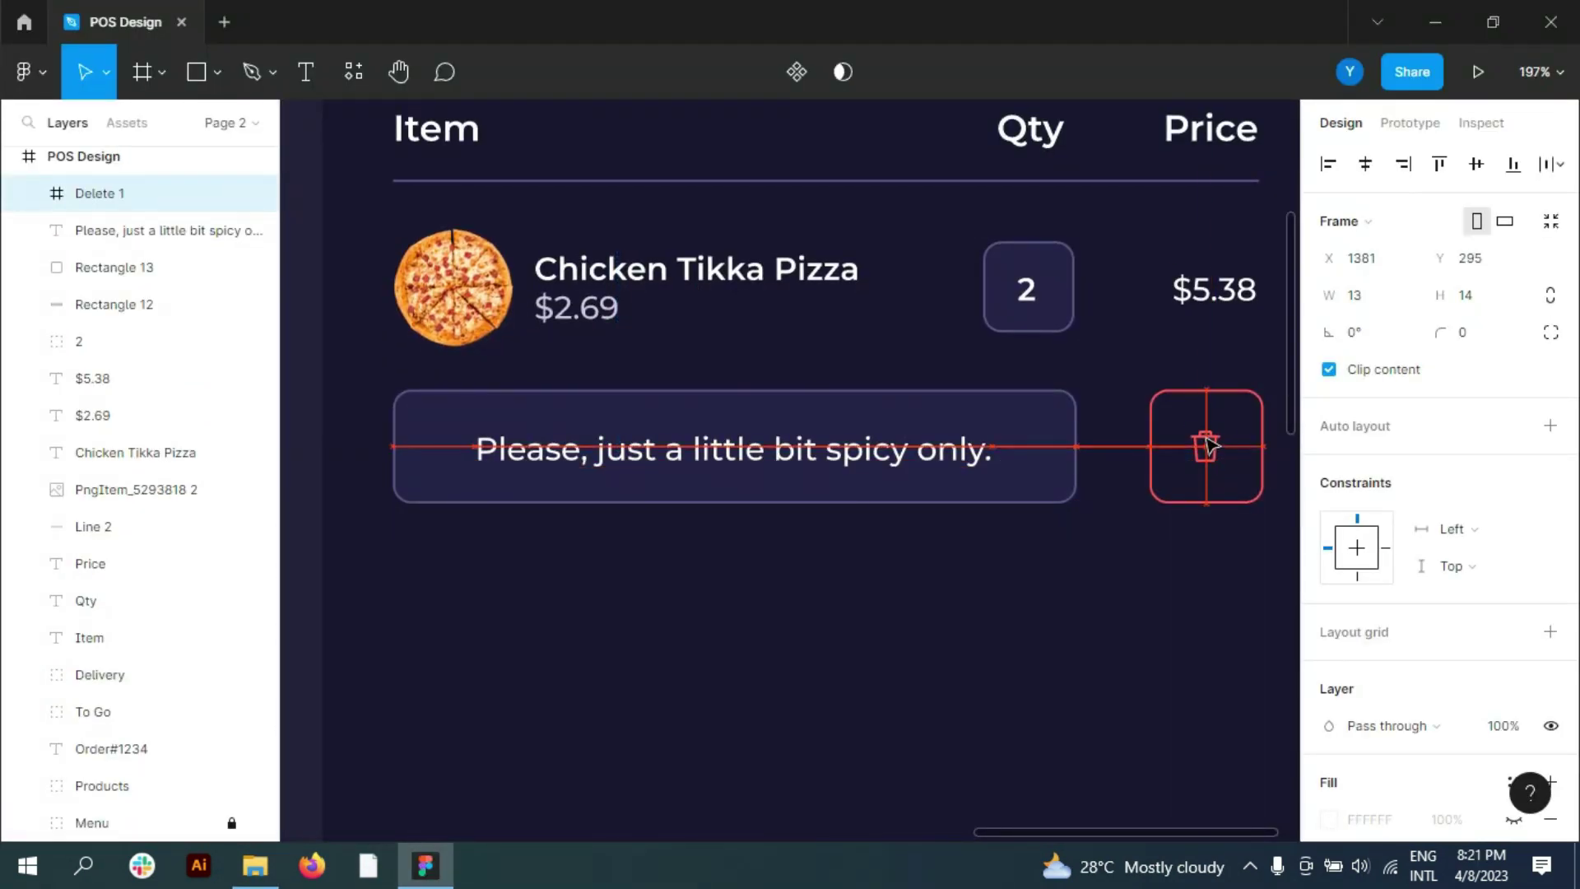
Step: Group the item row layers and duplicate the row directly below
scroll(995, 469, "down", 5, "ctrl")
left_click(996, 469)
left_click_drag(116, 490, 105, 198)
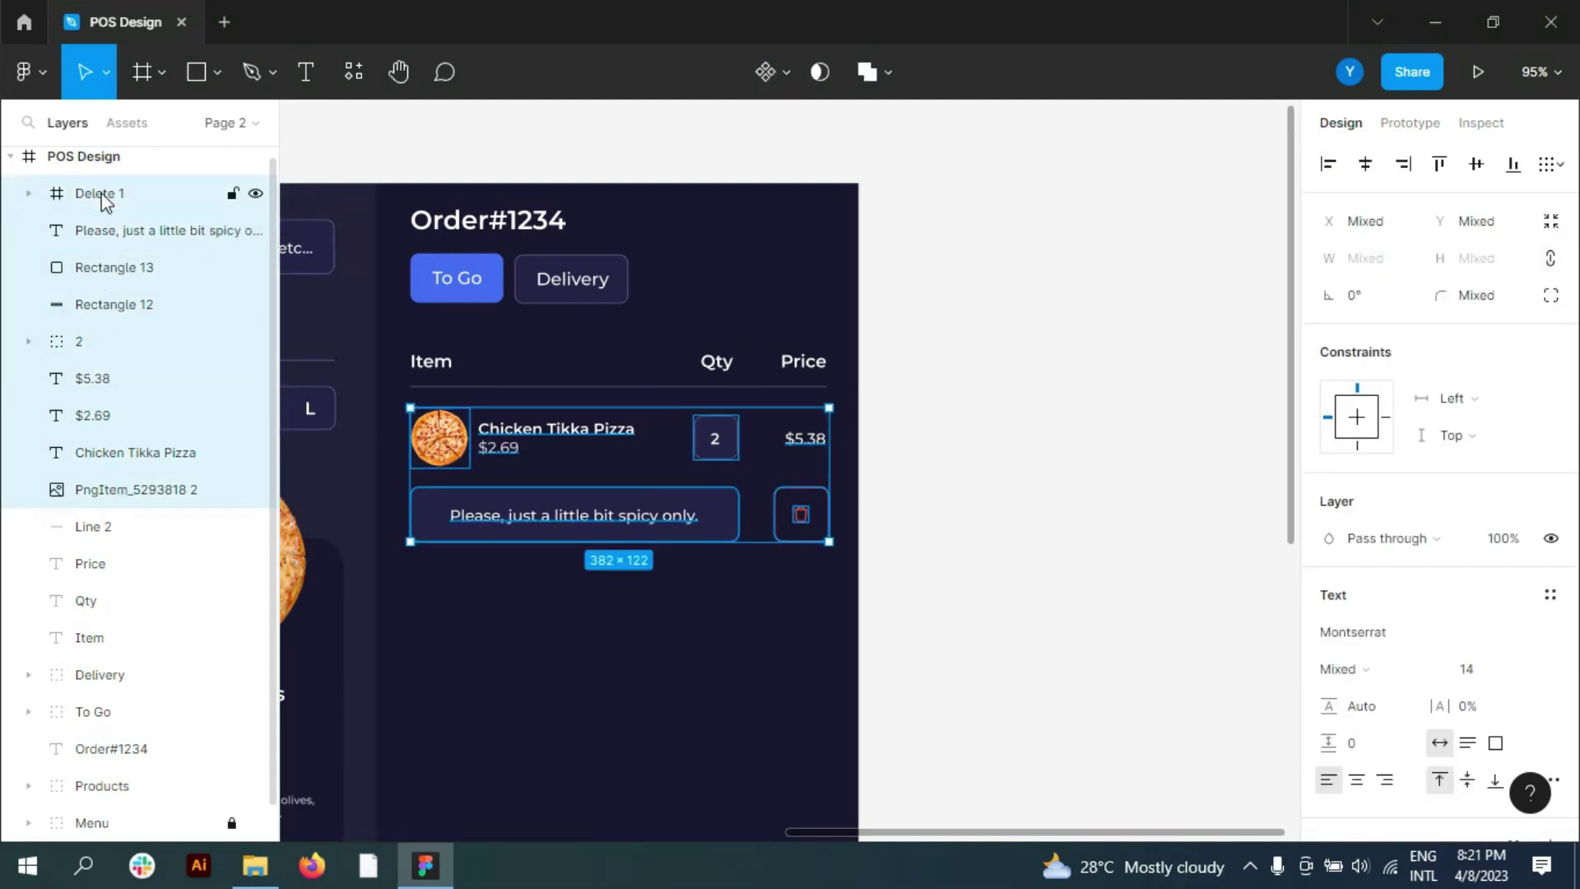
key("ctrl+g")
left_click_drag(600, 532, 600, 687, "alt")
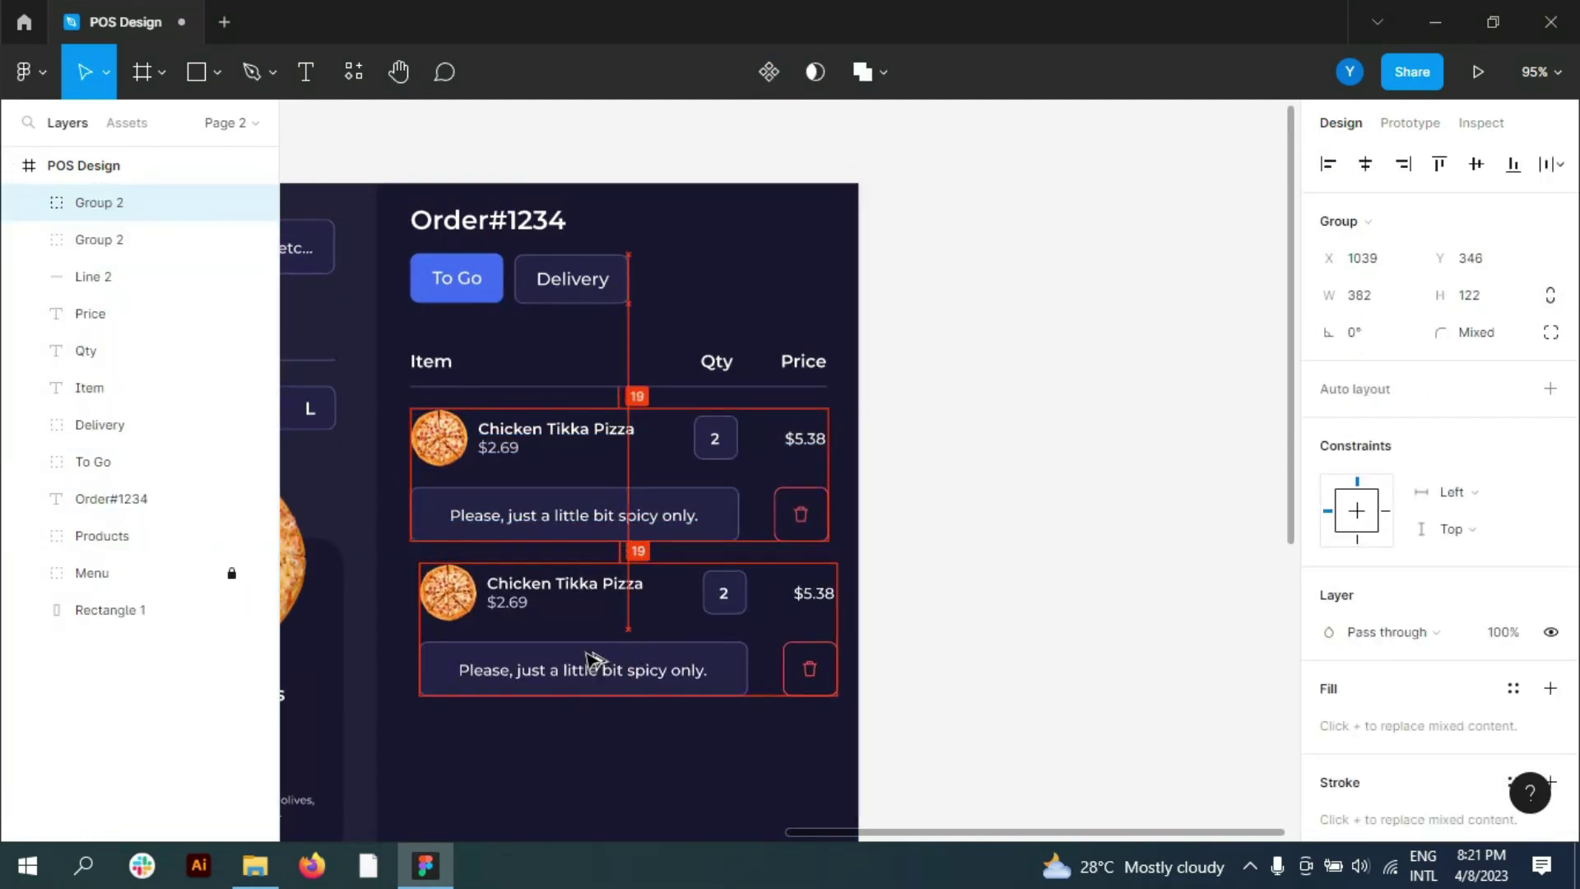
left_click(1075, 451)
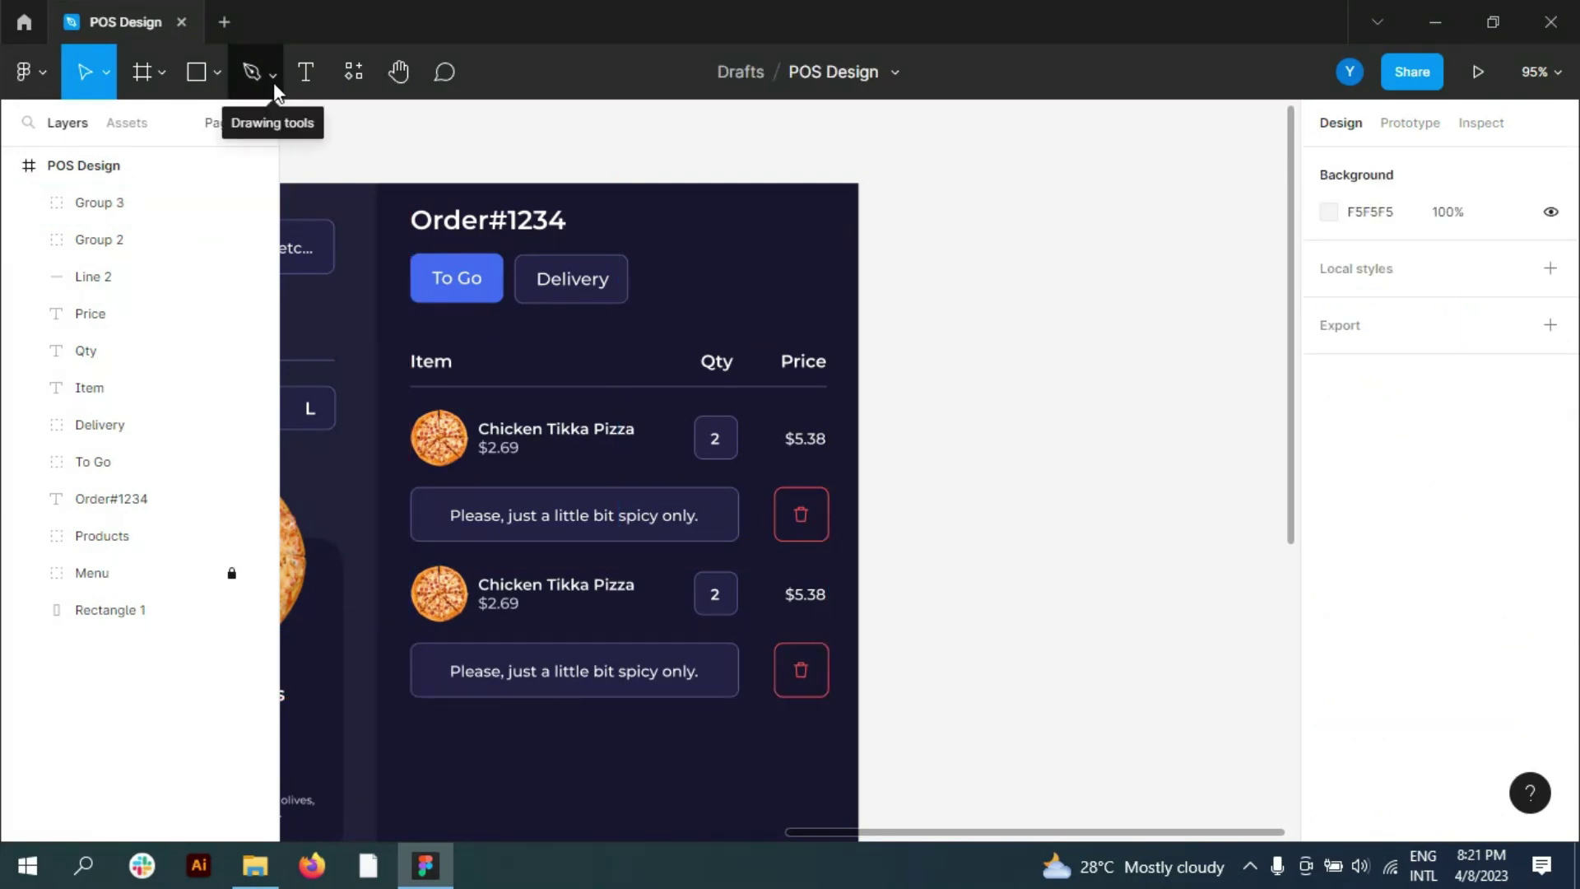
Step: Import the kindpng_5396283 pizza image beside the frame and resize it
key("alt+Tab")
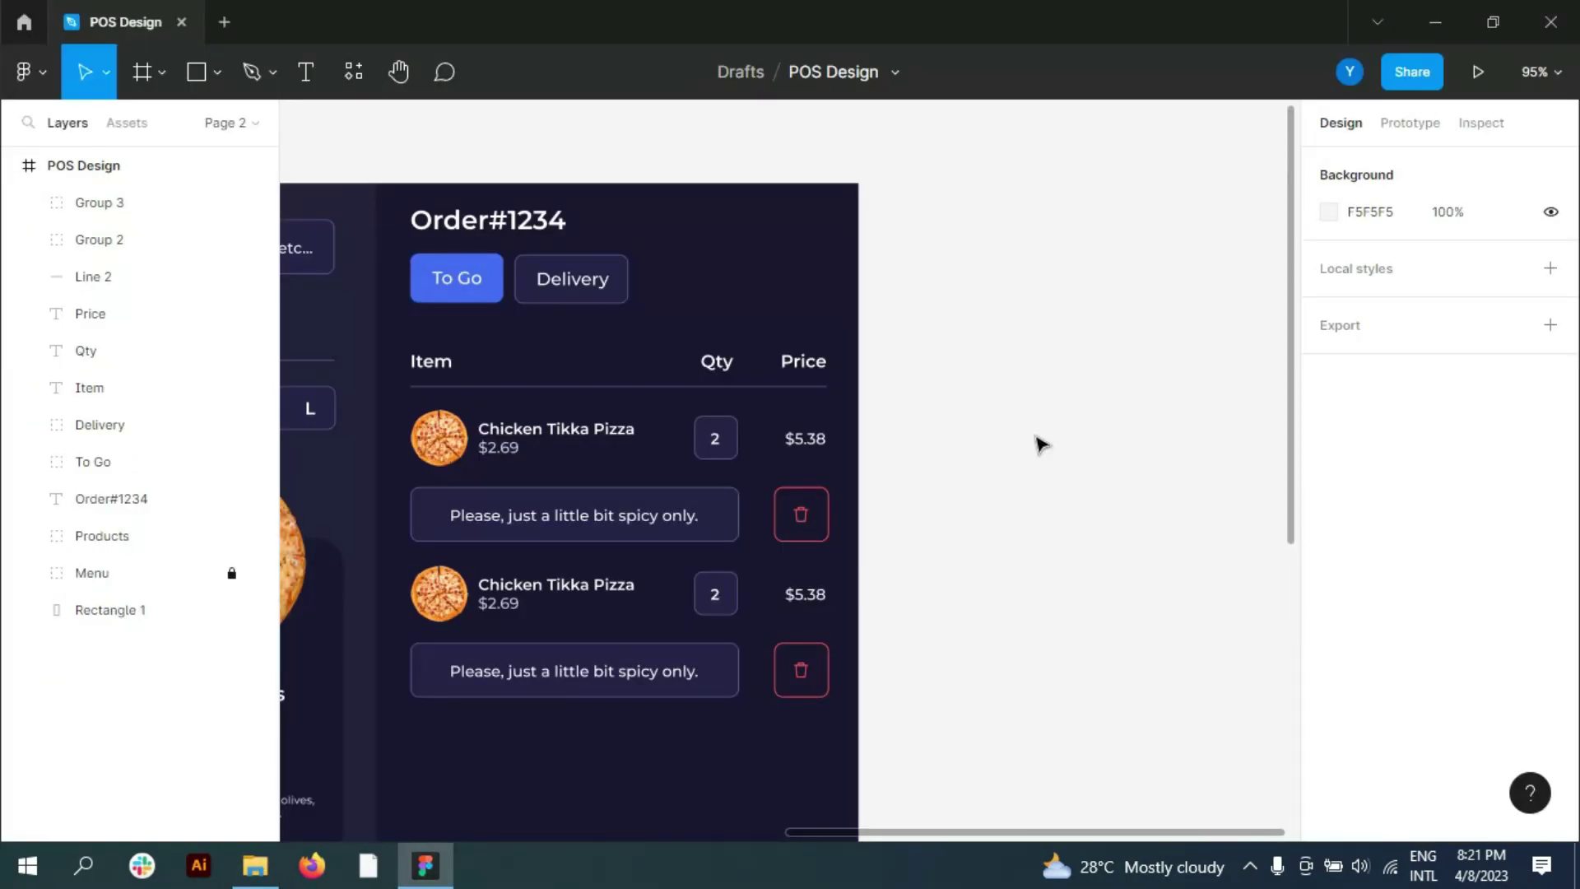
left_click_drag(877, 169, 1084, 459)
left_click_drag(741, 140, 1262, 654)
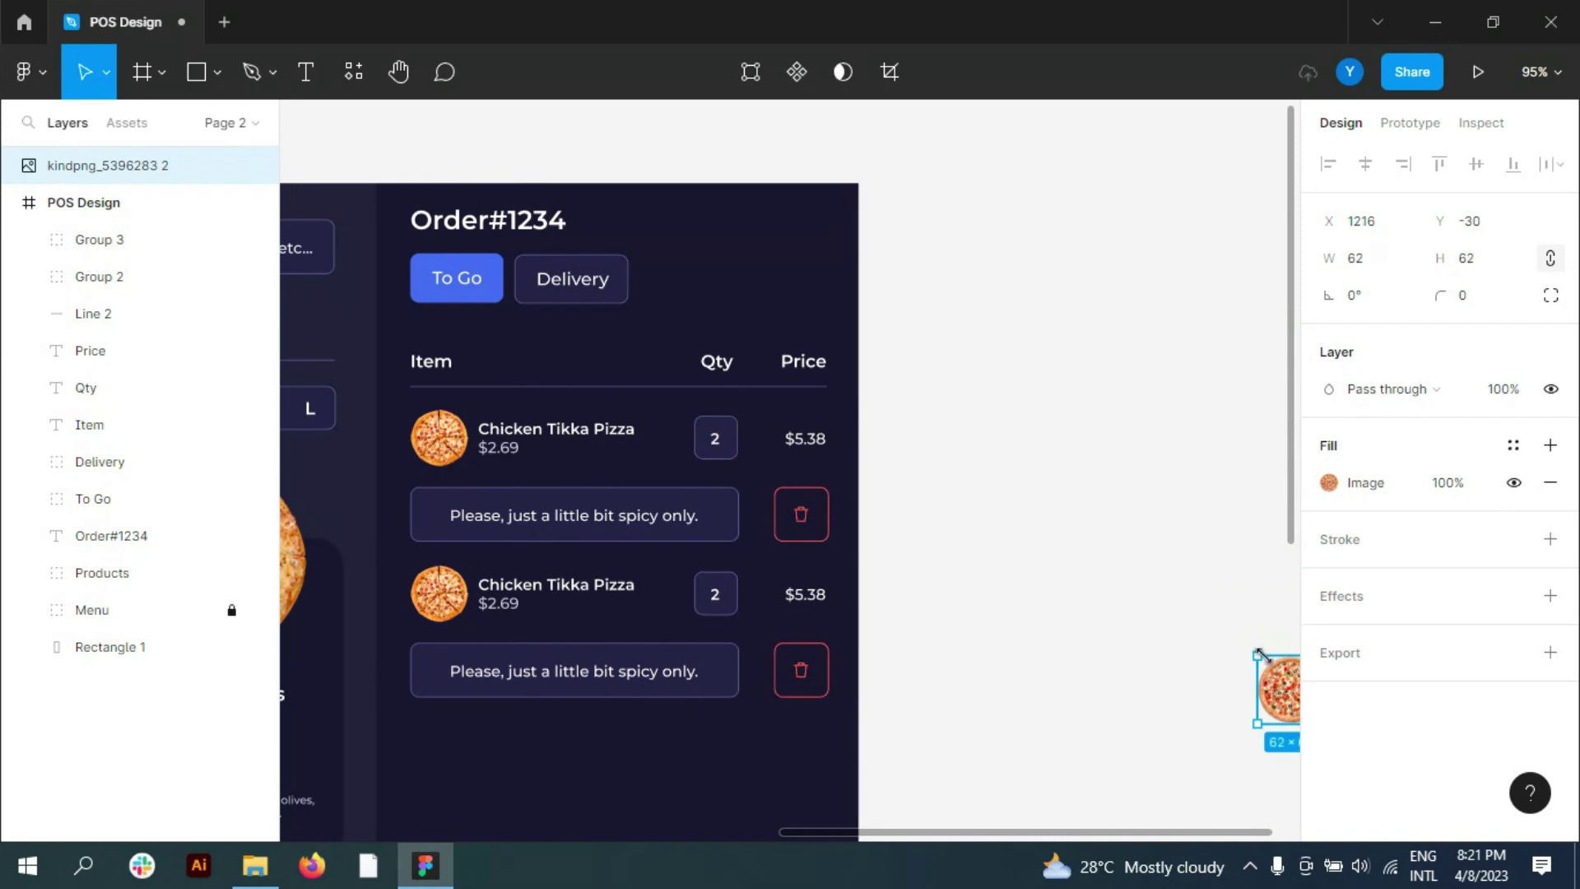
Step: Replace the second item row's pizza image with the new pizza and delete the old one
left_click_drag(650, 638, 452, 594)
scroll(449, 594, "up", 3, "ctrl")
scroll(449, 594, "up", 2, "ctrl")
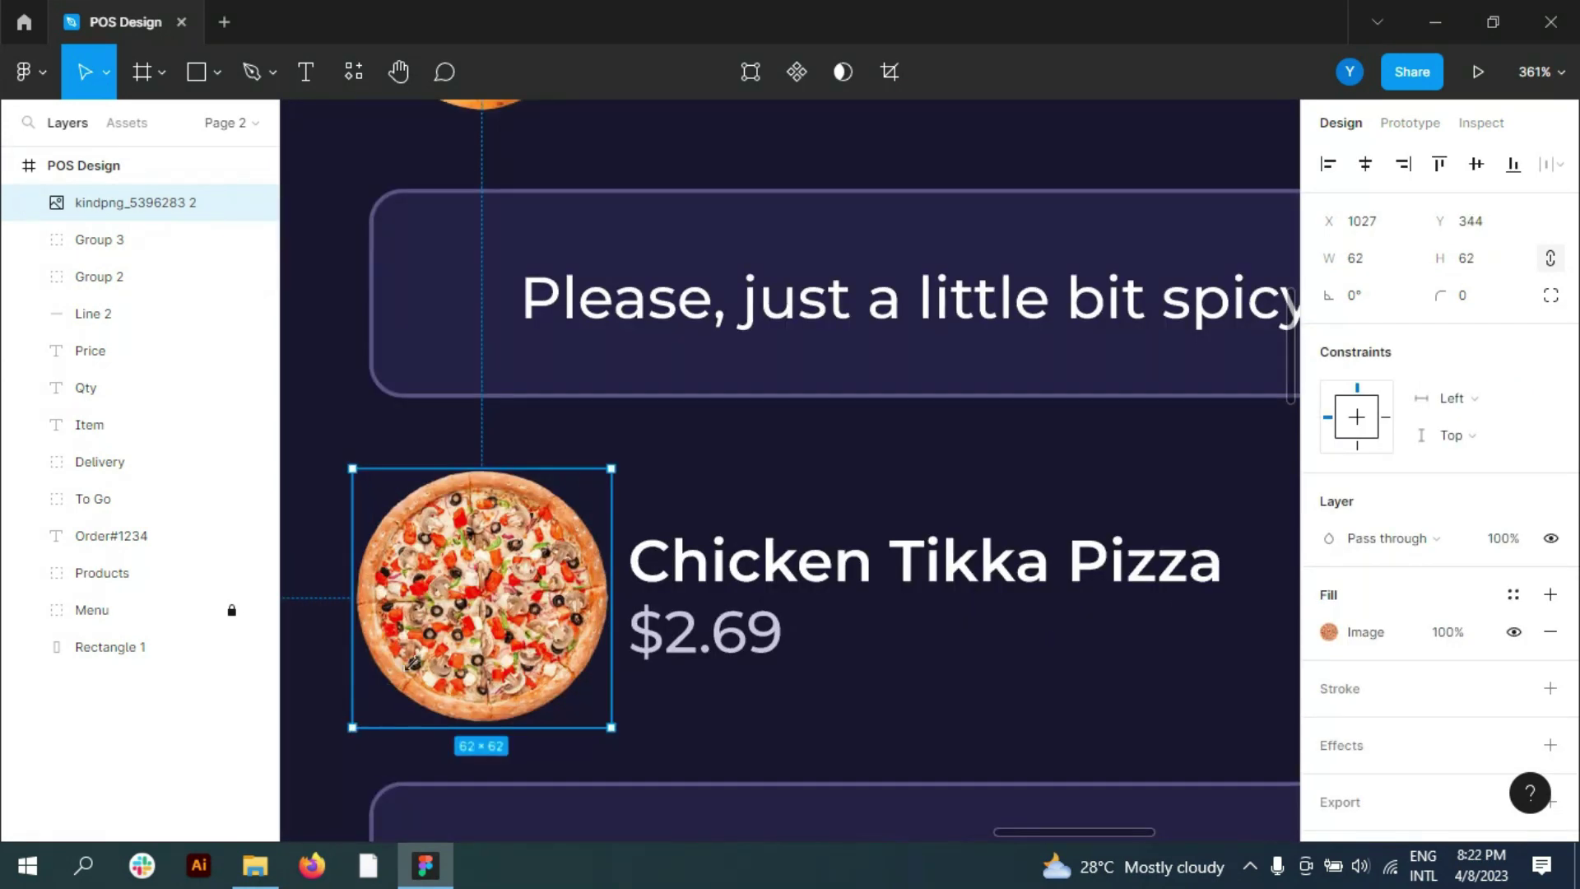
left_click_drag(541, 567, 519, 585)
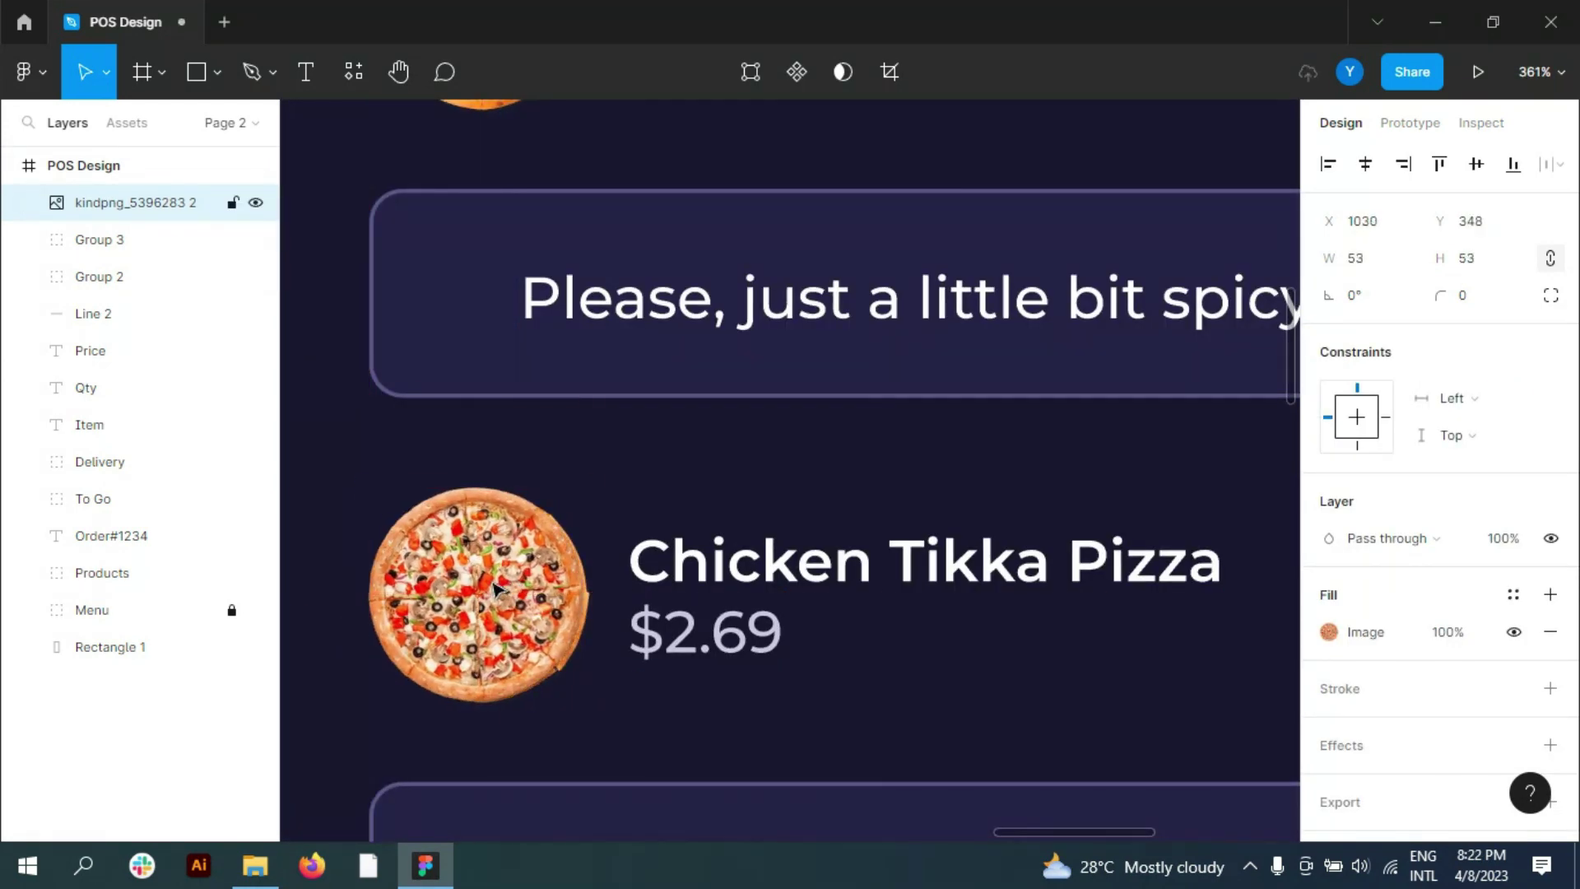
left_click(28, 239)
left_click_drag(124, 202, 123, 370)
left_click(124, 567)
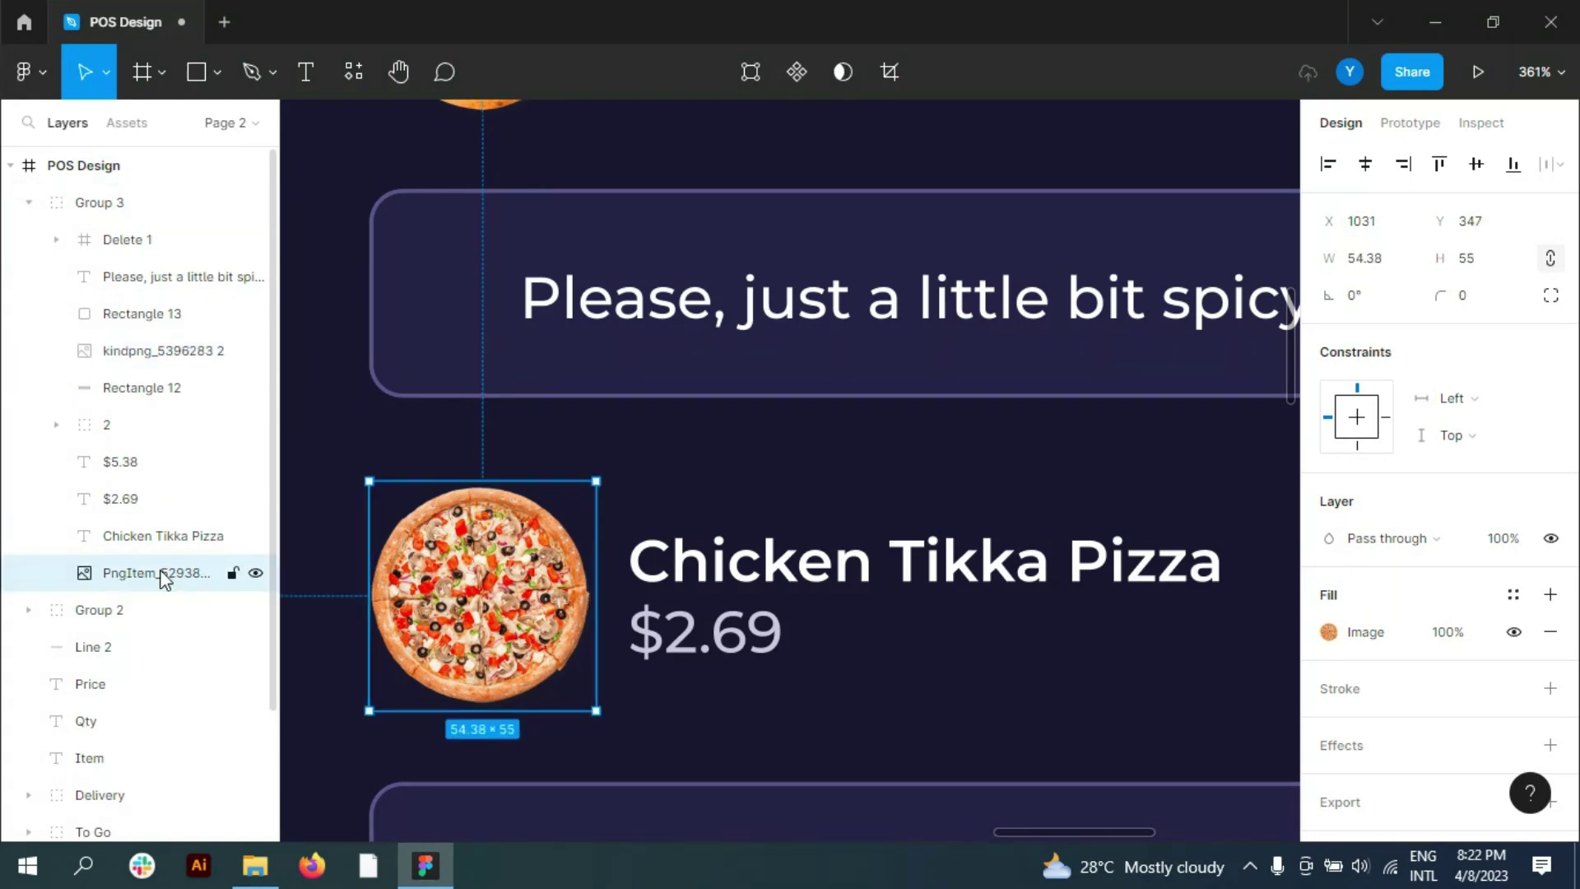
key("Delete")
Step: Rename the second item from Tikka to Chicken Fatija Pizza
key("t")
left_click(962, 560)
double_click(966, 559)
type("Fati")
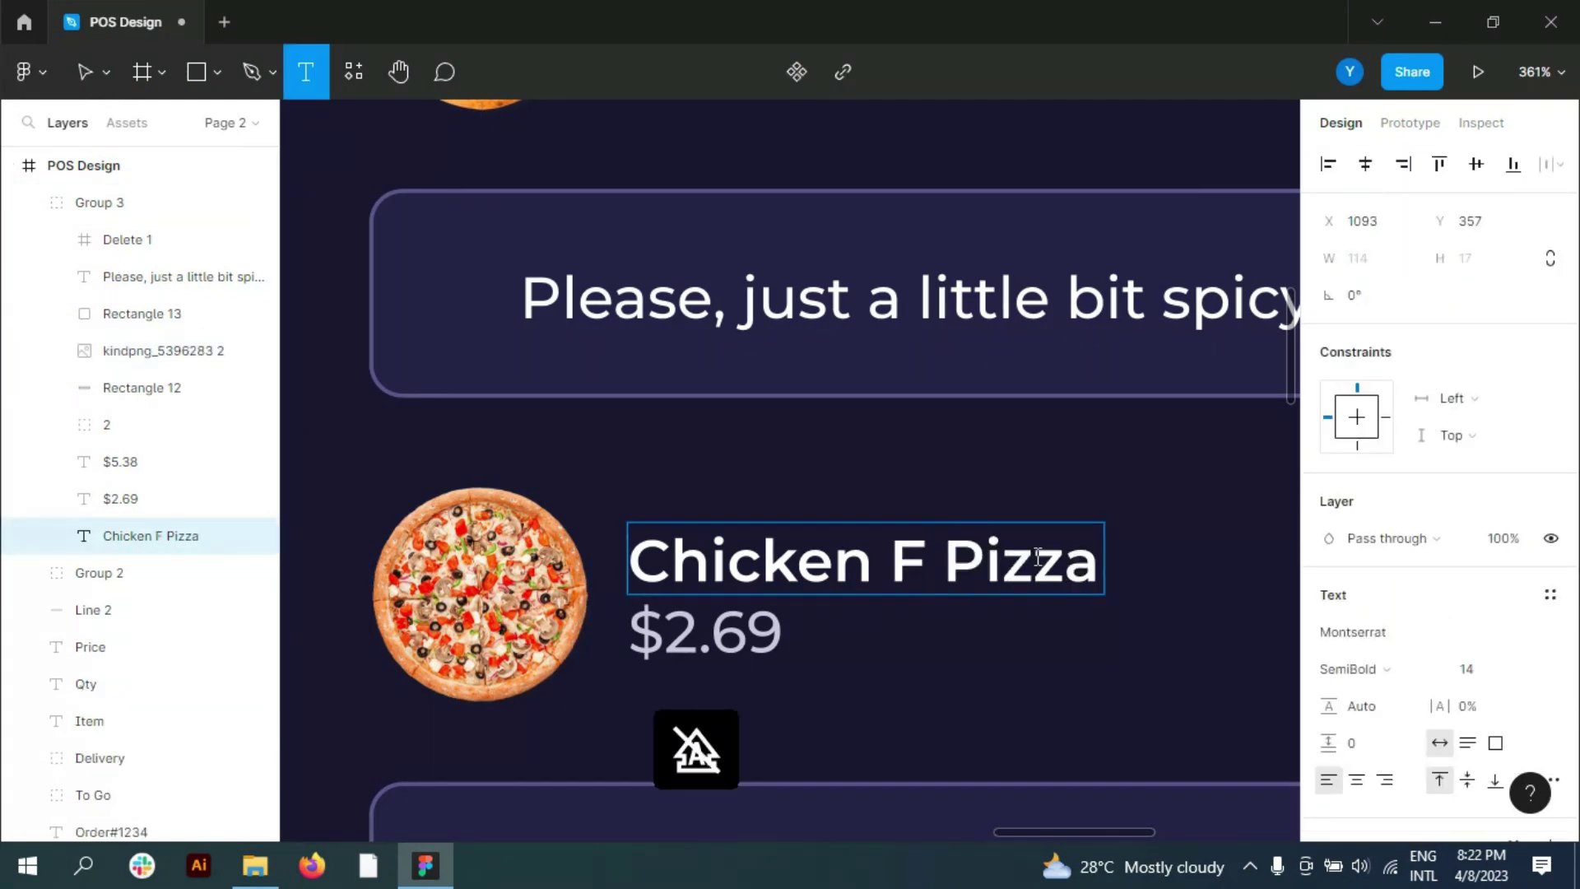
type("ja")
scroll(531, 416, "down", 5)
key("Escape")
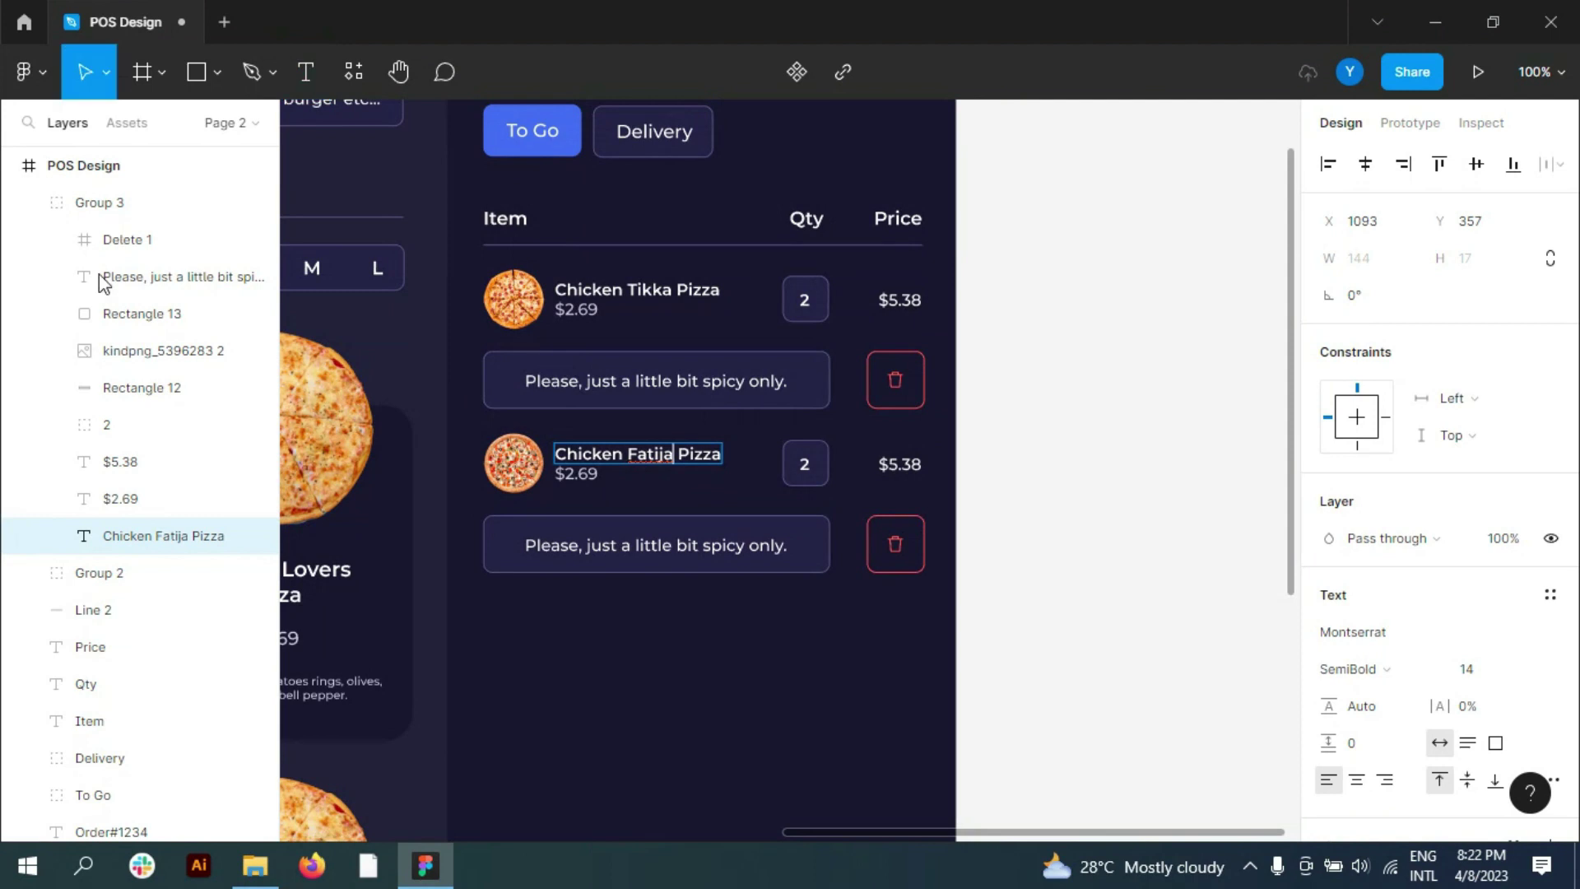
scroll(823, 321, "down", 3)
scroll(833, 317, "down", 1)
Step: Duplicate the first two order item groups and place the copies below as items three and four
left_click(1100, 420)
left_click(98, 202)
left_click(99, 239, "shift")
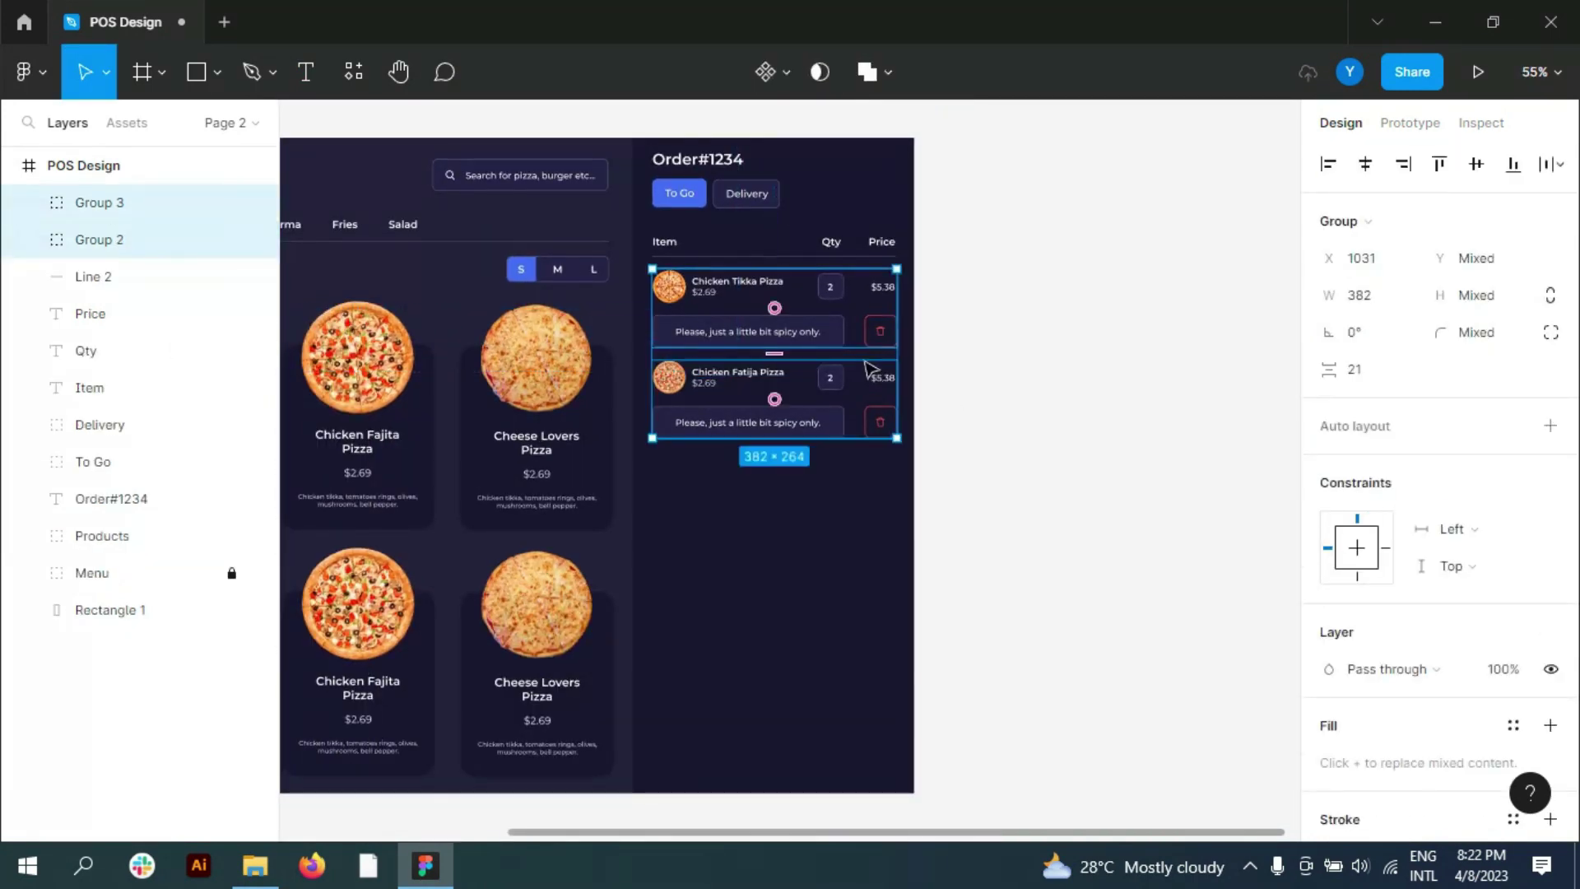
key("ctrl+d")
left_click_drag(810, 494, 818, 515)
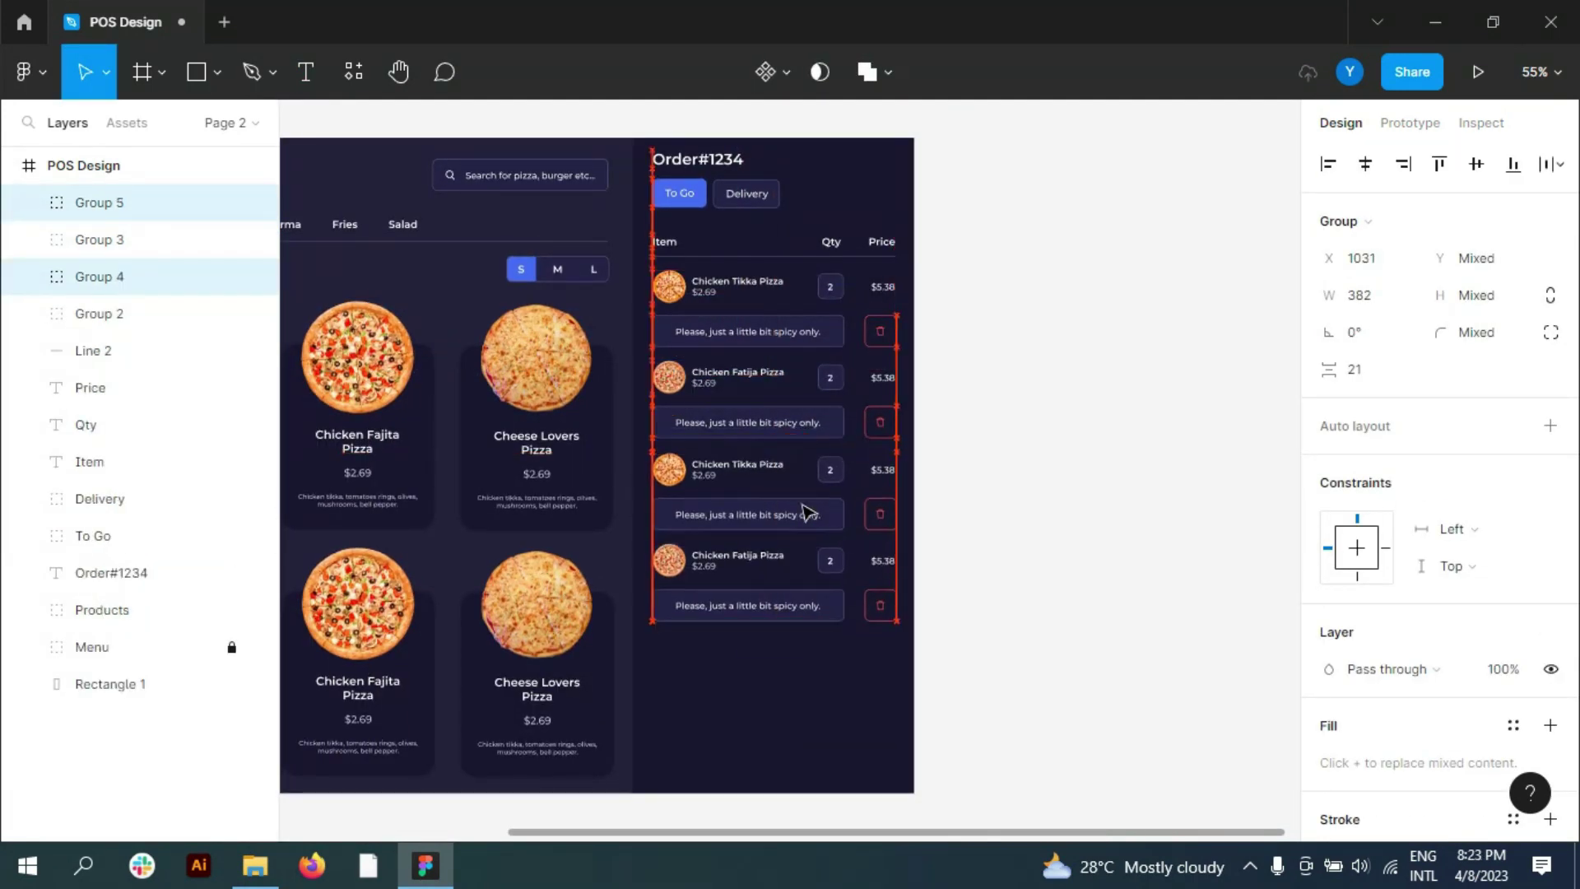
left_click(950, 359)
scroll(951, 359, "up", 3)
scroll(938, 503, "down", 3)
scroll(741, 669, "down", 2)
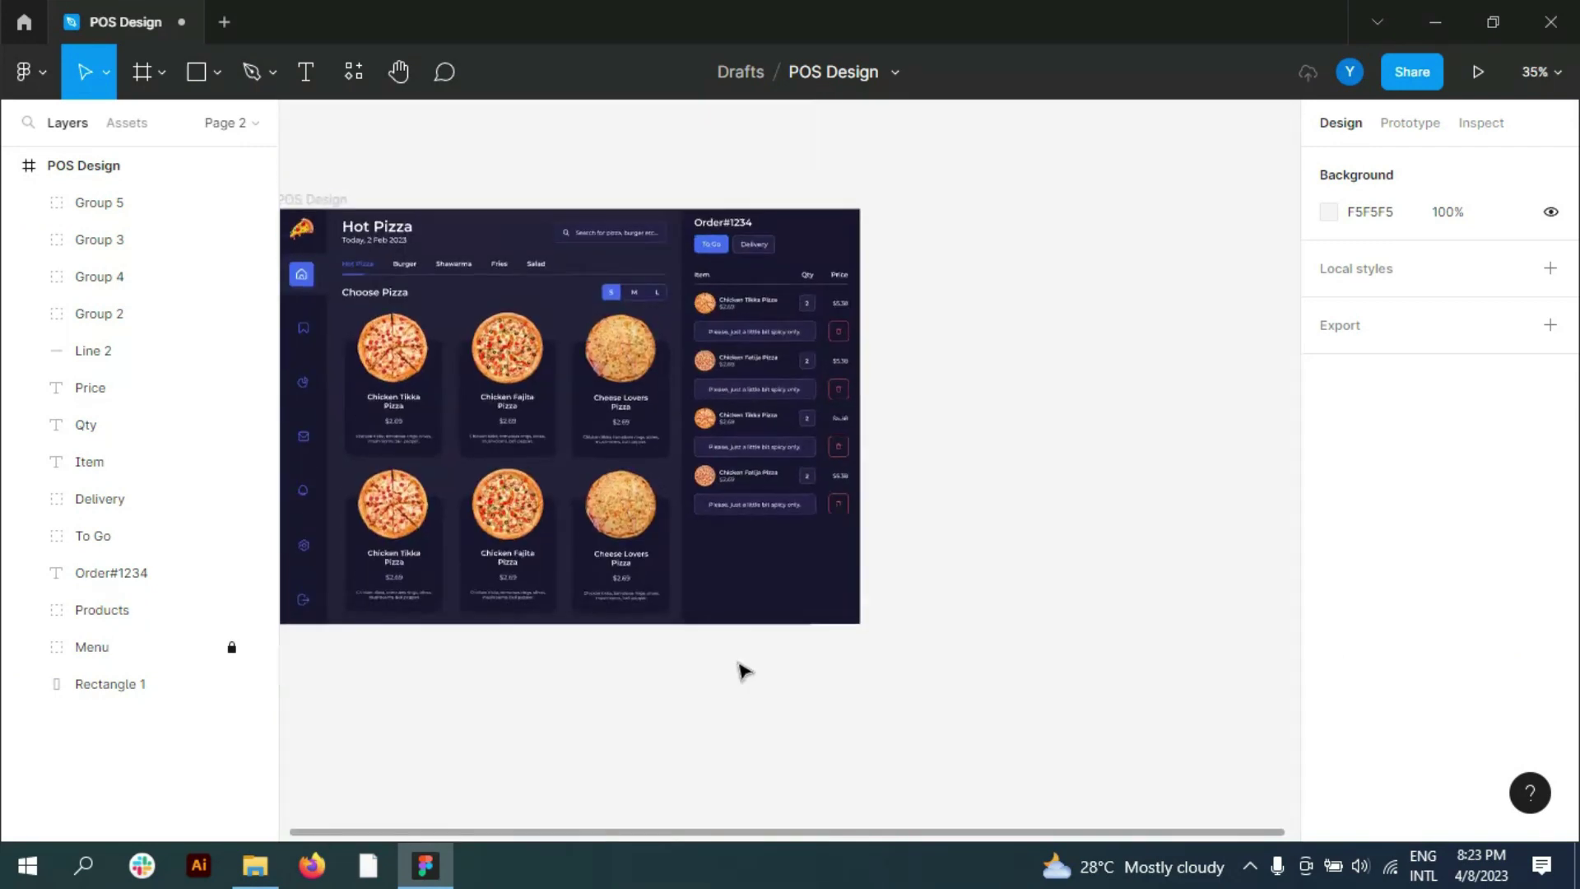
scroll(871, 590, "up", 2)
scroll(871, 591, "up", 2)
Step: Add a size 16 Discount label below the order items, aligned with the rows' left edge
scroll(835, 563, "up", 1)
key("t")
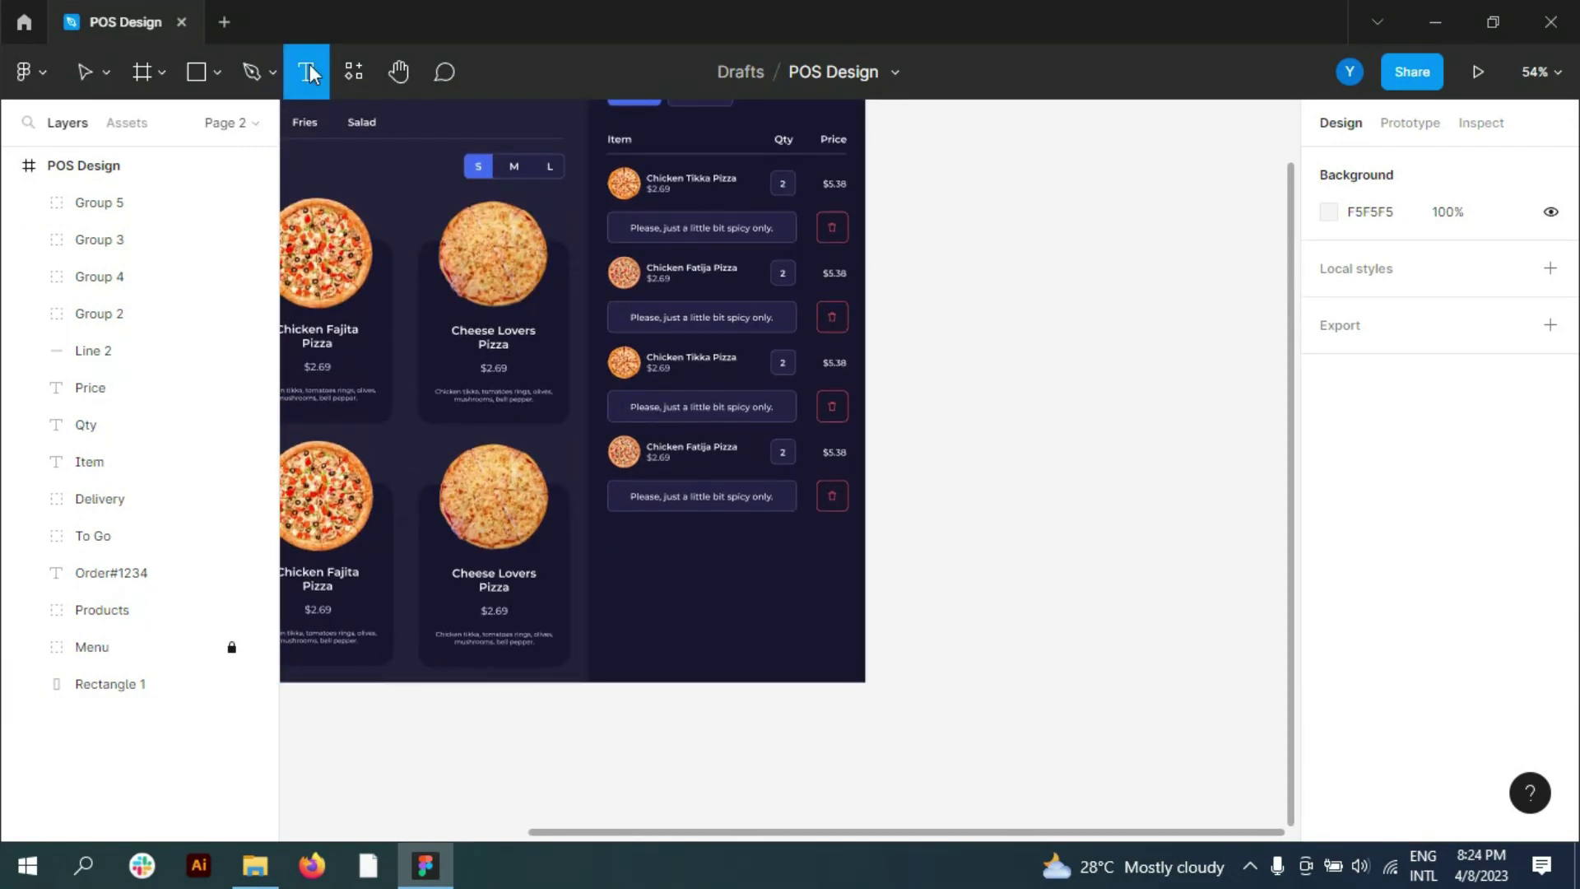
scroll(825, 622, "down", 2)
scroll(826, 617, "up", 3)
left_click(500, 491)
type("D")
key("Escape")
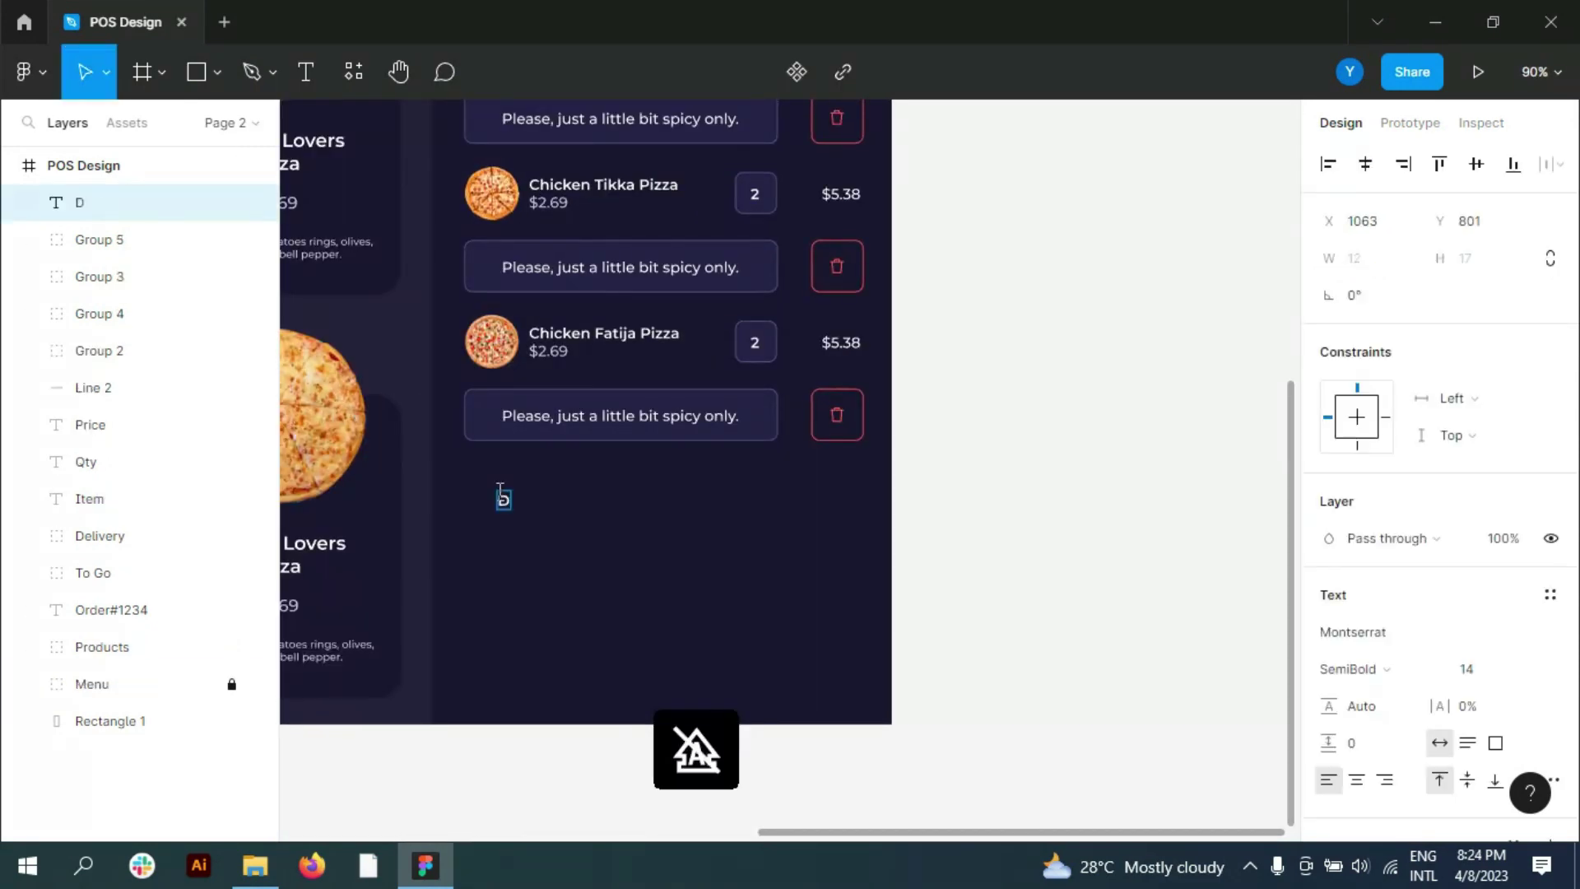
type("ount")
key("Escape")
mouse_move(538, 509)
left_mouse_down()
mouse_move(500, 508)
mouse_move(513, 549)
left_mouse_up()
left_click(1466, 668)
left_click(1481, 556)
Step: Add a Sub Total label and copy both labels to the panel's right edge
key("t")
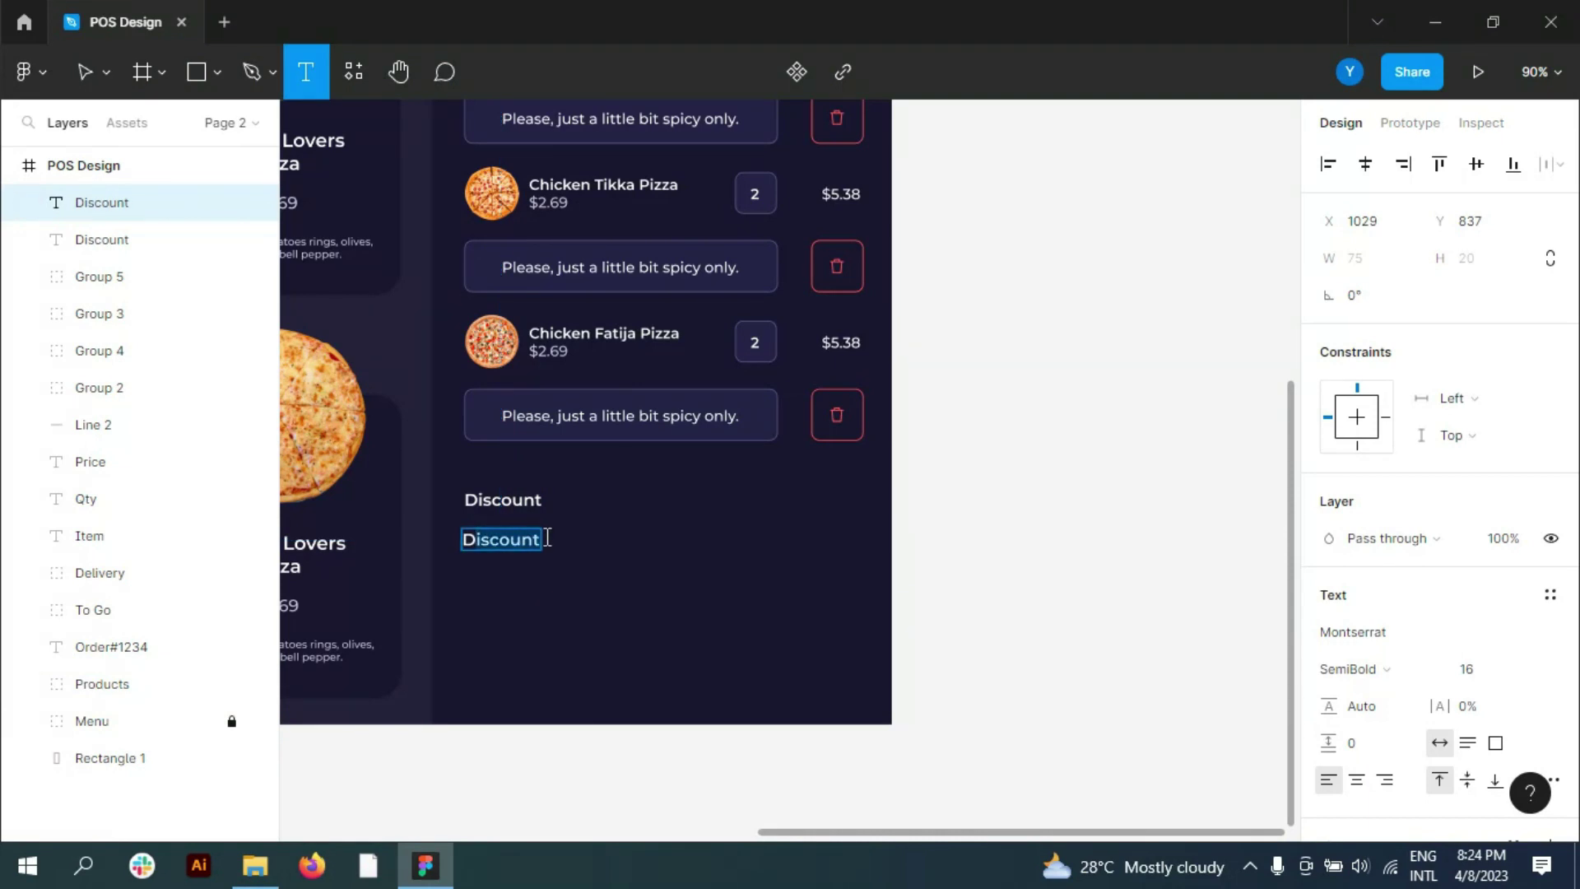
key("BackSpace")
key("Caps_Lock")
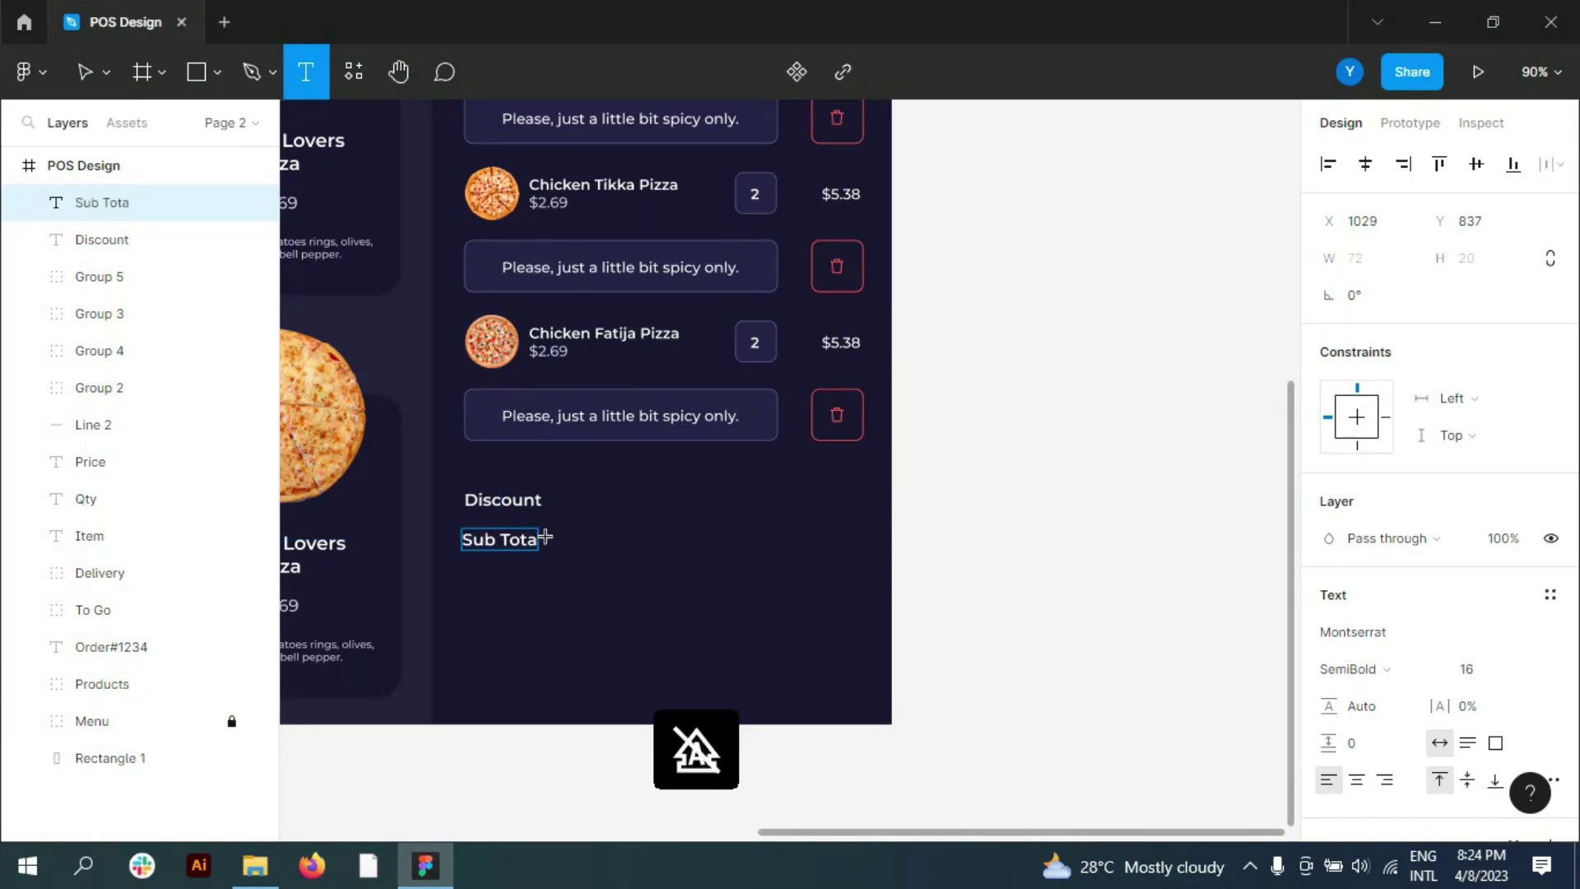
type("l")
left_click(86, 239, "shift")
left_click_drag(494, 515, 841, 510)
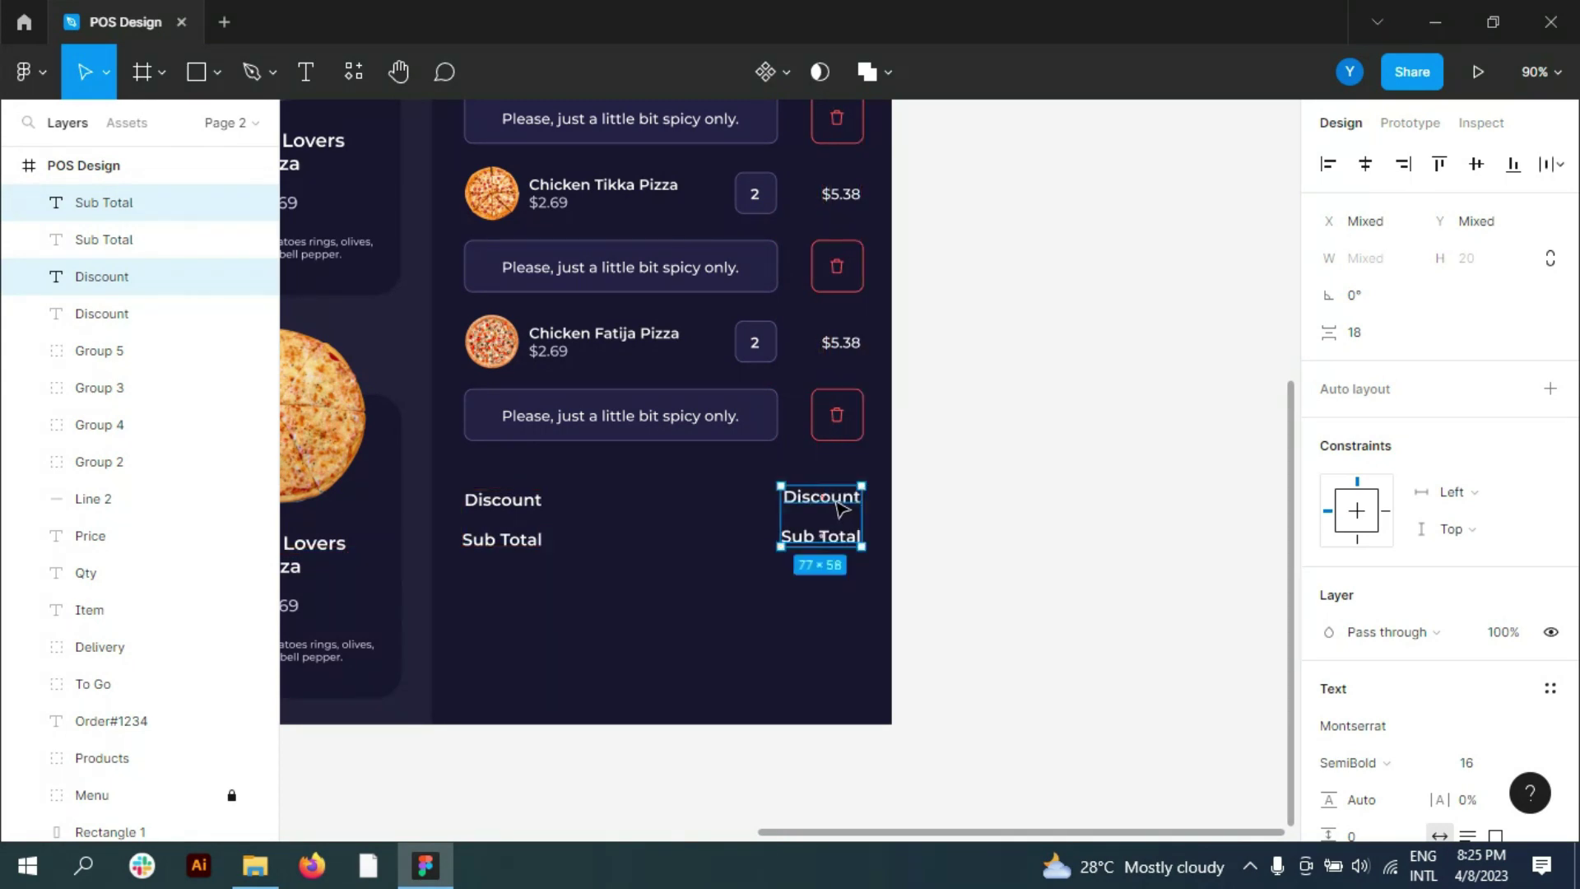
Step: Change the right-hand copies to $0% and $22.38, then draw a bar beneath them
left_click(831, 498)
double_click(831, 498)
type("$0%")
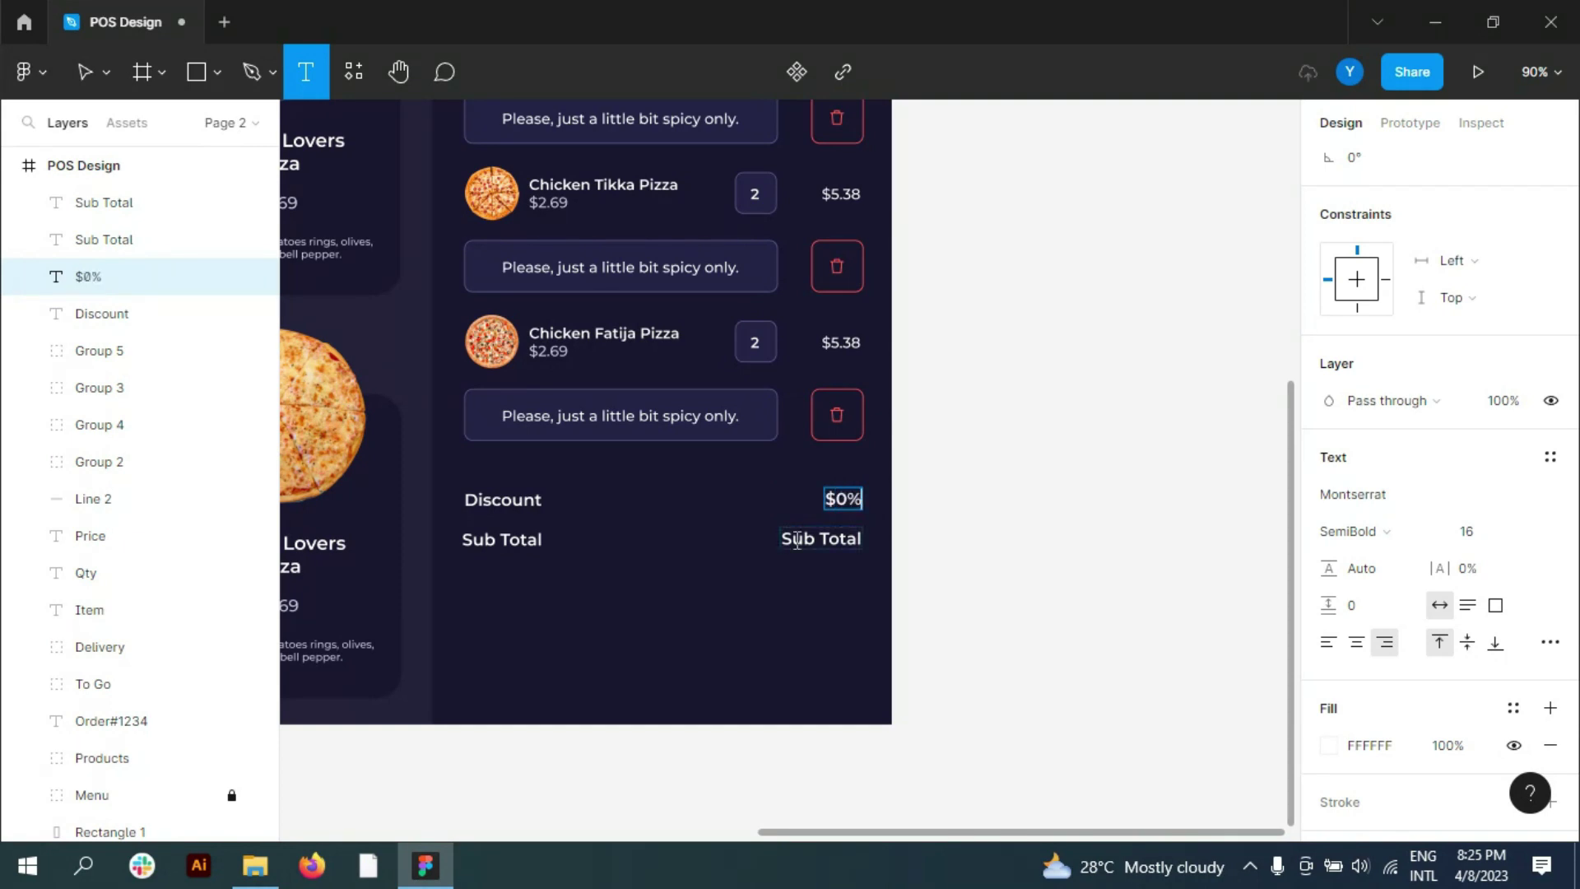
left_click_drag(797, 540, 870, 539)
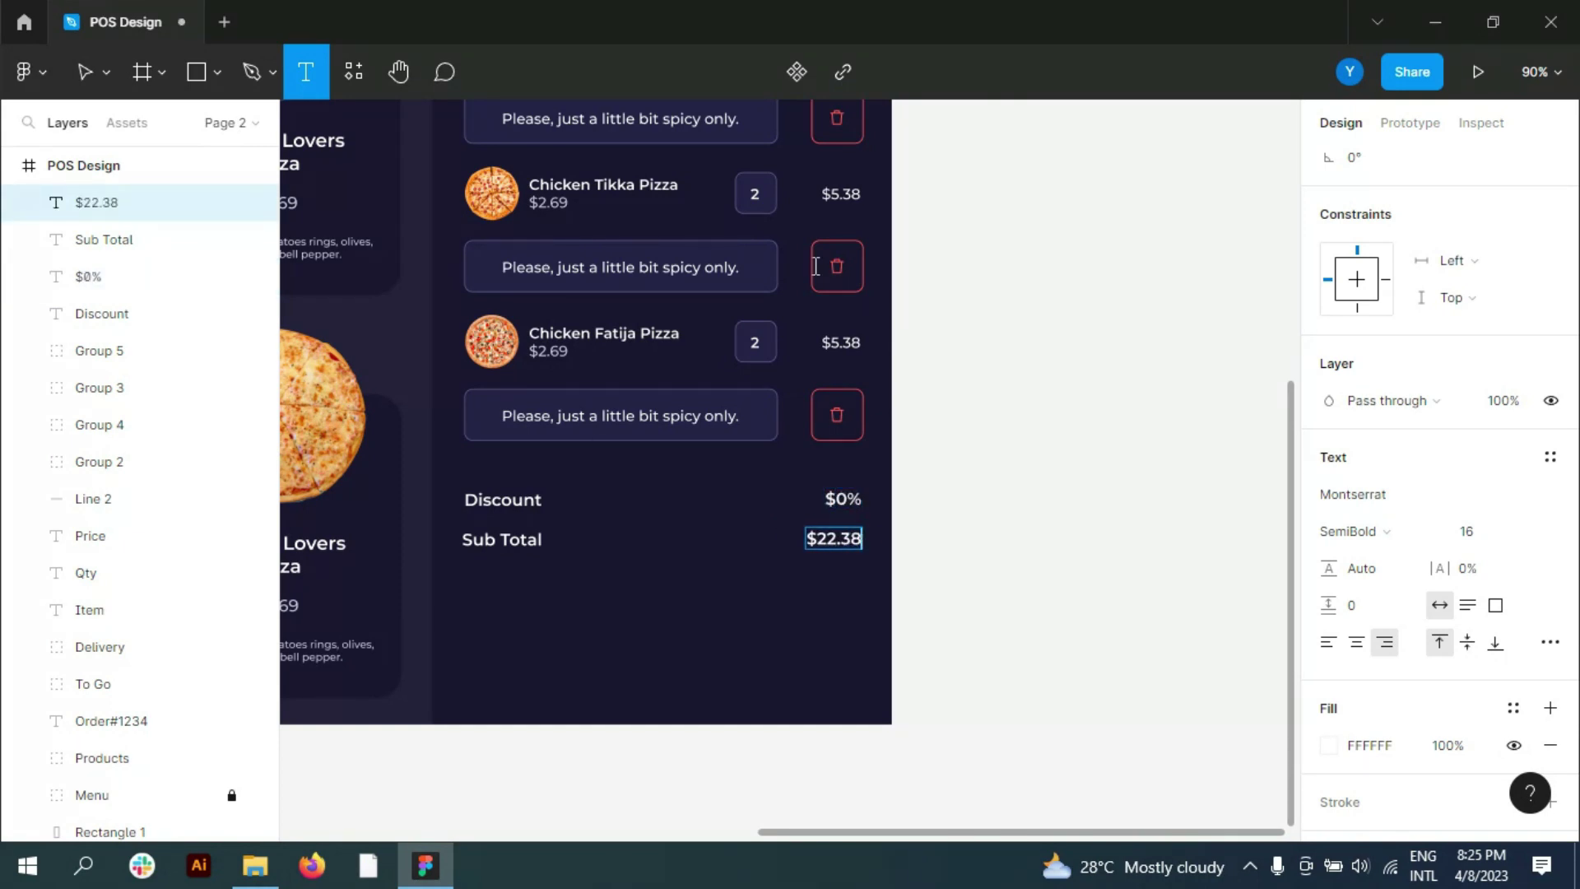
key("Escape")
key("r")
left_click_drag(467, 604, 472, 611)
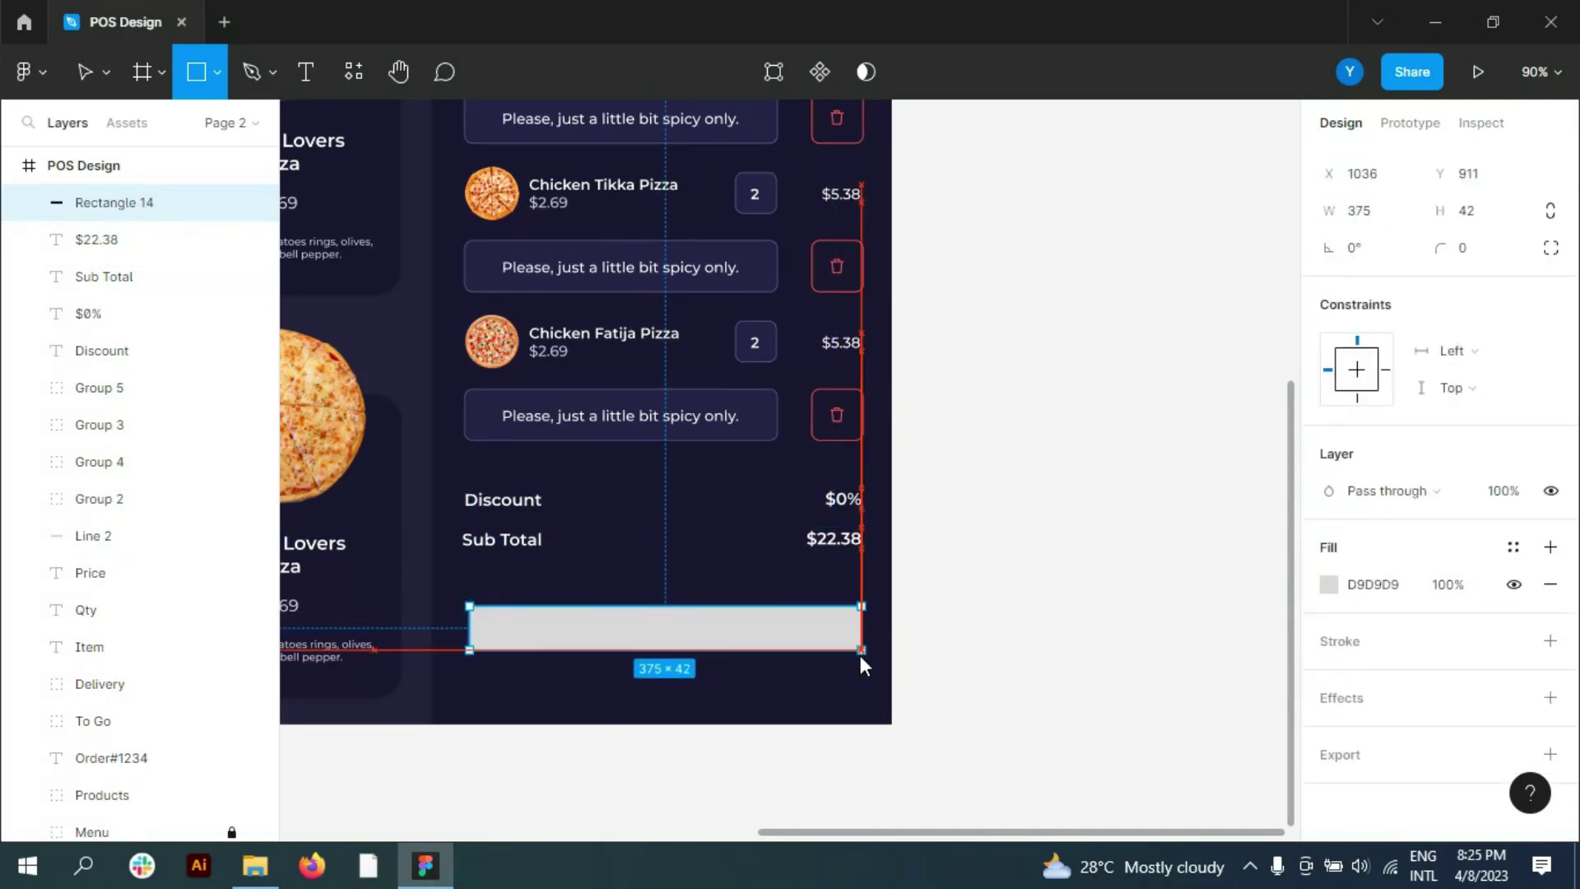
Step: Give the bar height 44, corner radius 8 and a blue fill, aligned with the items
left_click_drag(468, 627, 561, 635)
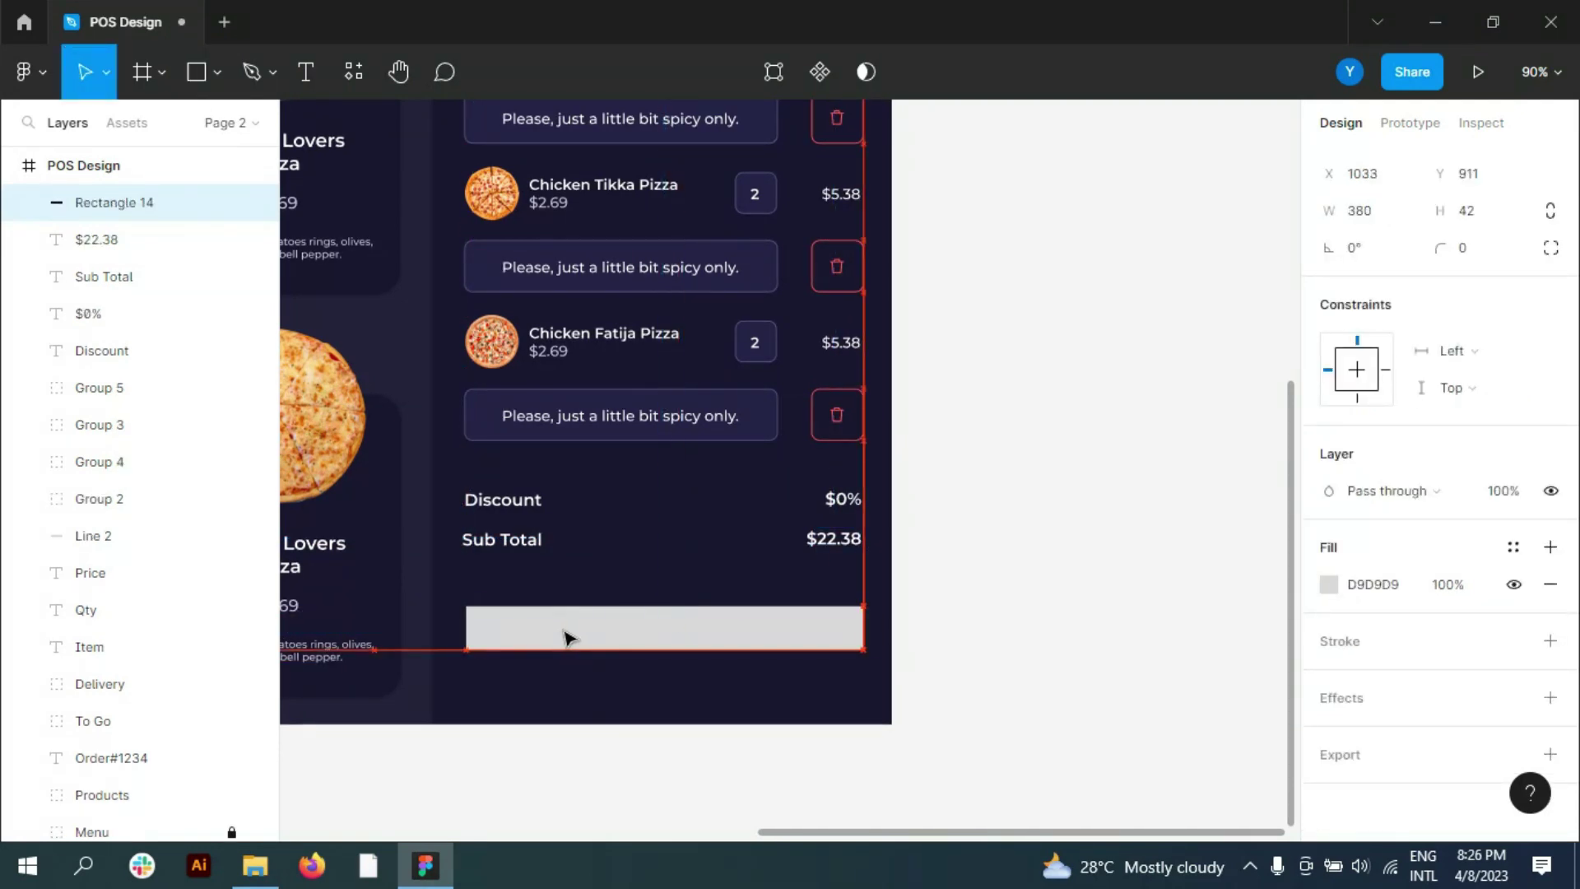
left_click(1477, 215)
type("44")
key("Return")
left_click(1462, 248)
type("8")
left_click_drag(695, 638, 694, 645)
left_click(1329, 584)
left_click(1106, 730)
key("Escape")
Step: Add a Continue to Payment label and place it on the blue bar
key("t")
left_click(613, 584)
key("BackSpace")
key("BackSpace")
key("Caps_Lock")
type("ntinue")
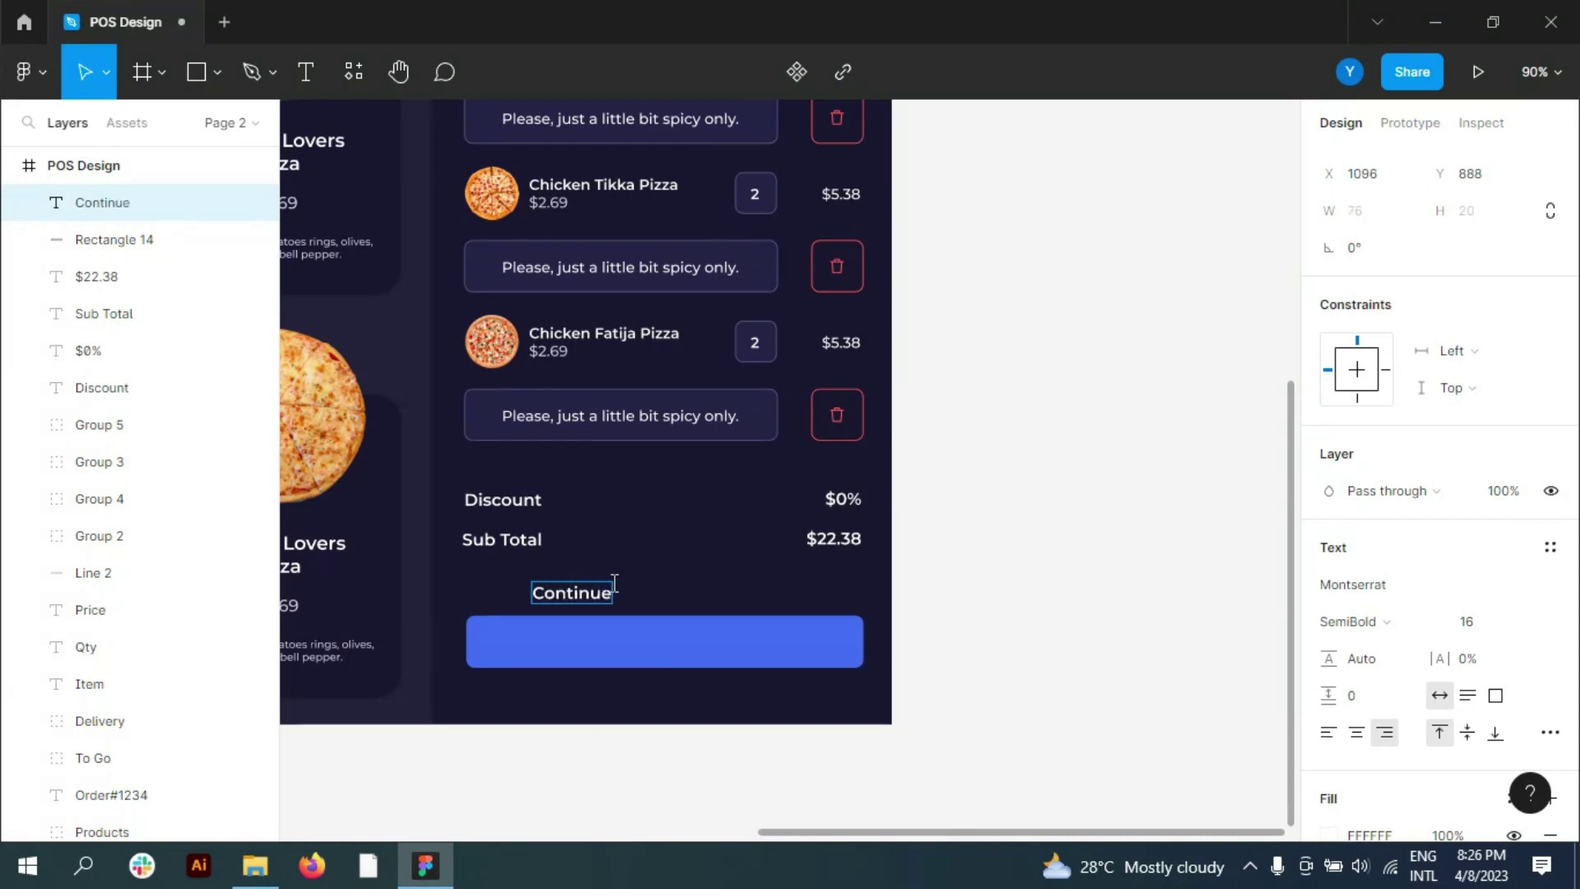
type(" to Payment")
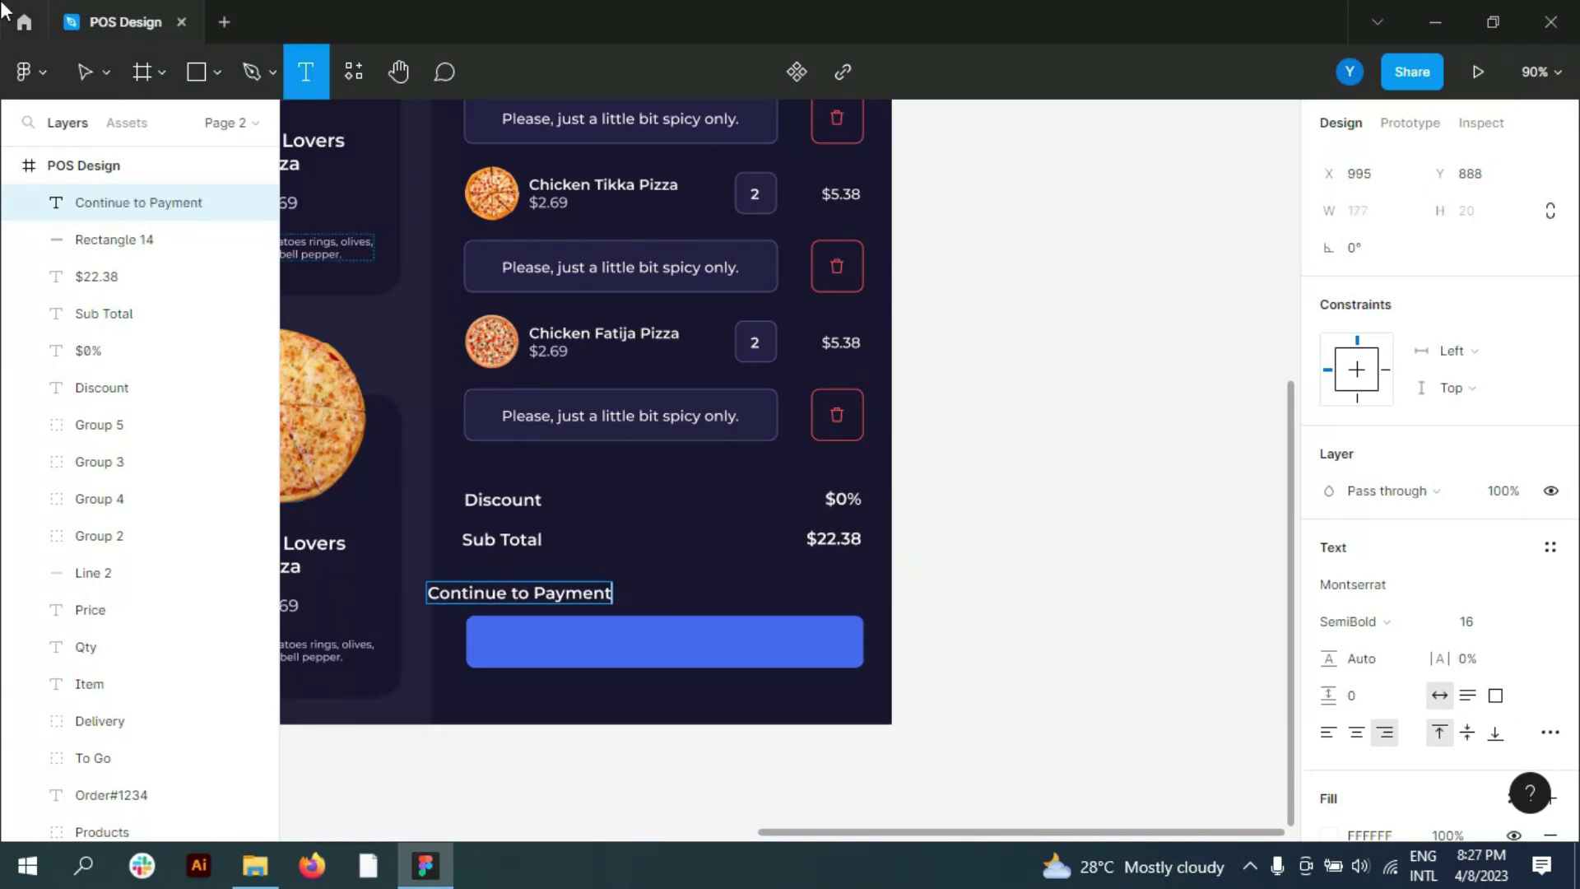
left_click_drag(541, 599, 683, 650)
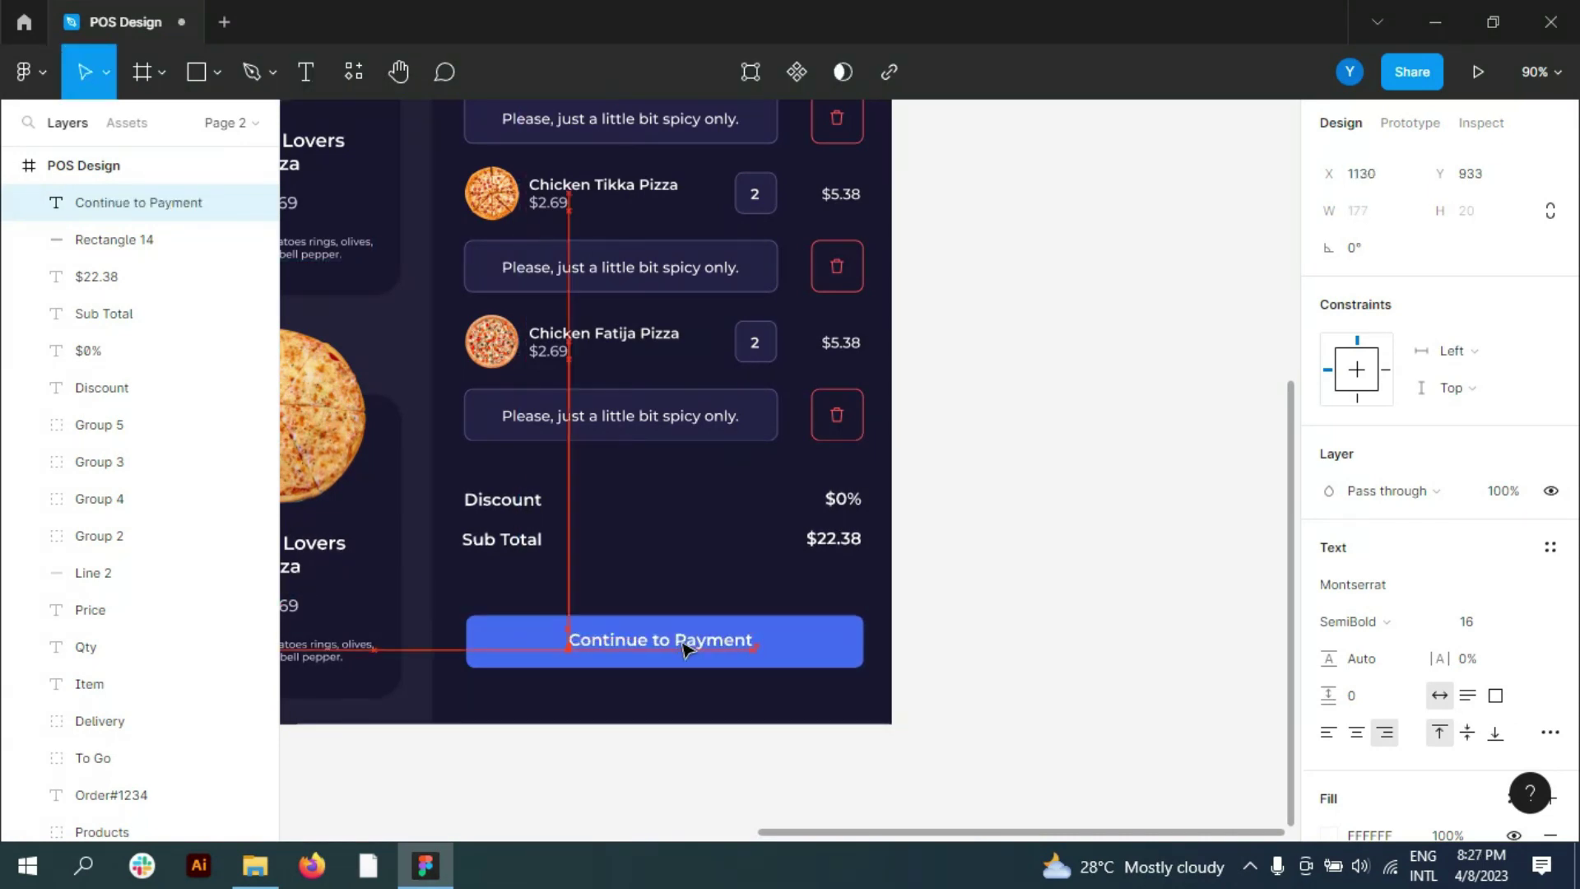
Step: Centre the Continue to Payment label horizontally and vertically on the blue bar
left_click(126, 241, "shift")
left_click(1365, 162)
left_click(1509, 162)
left_click(1121, 498)
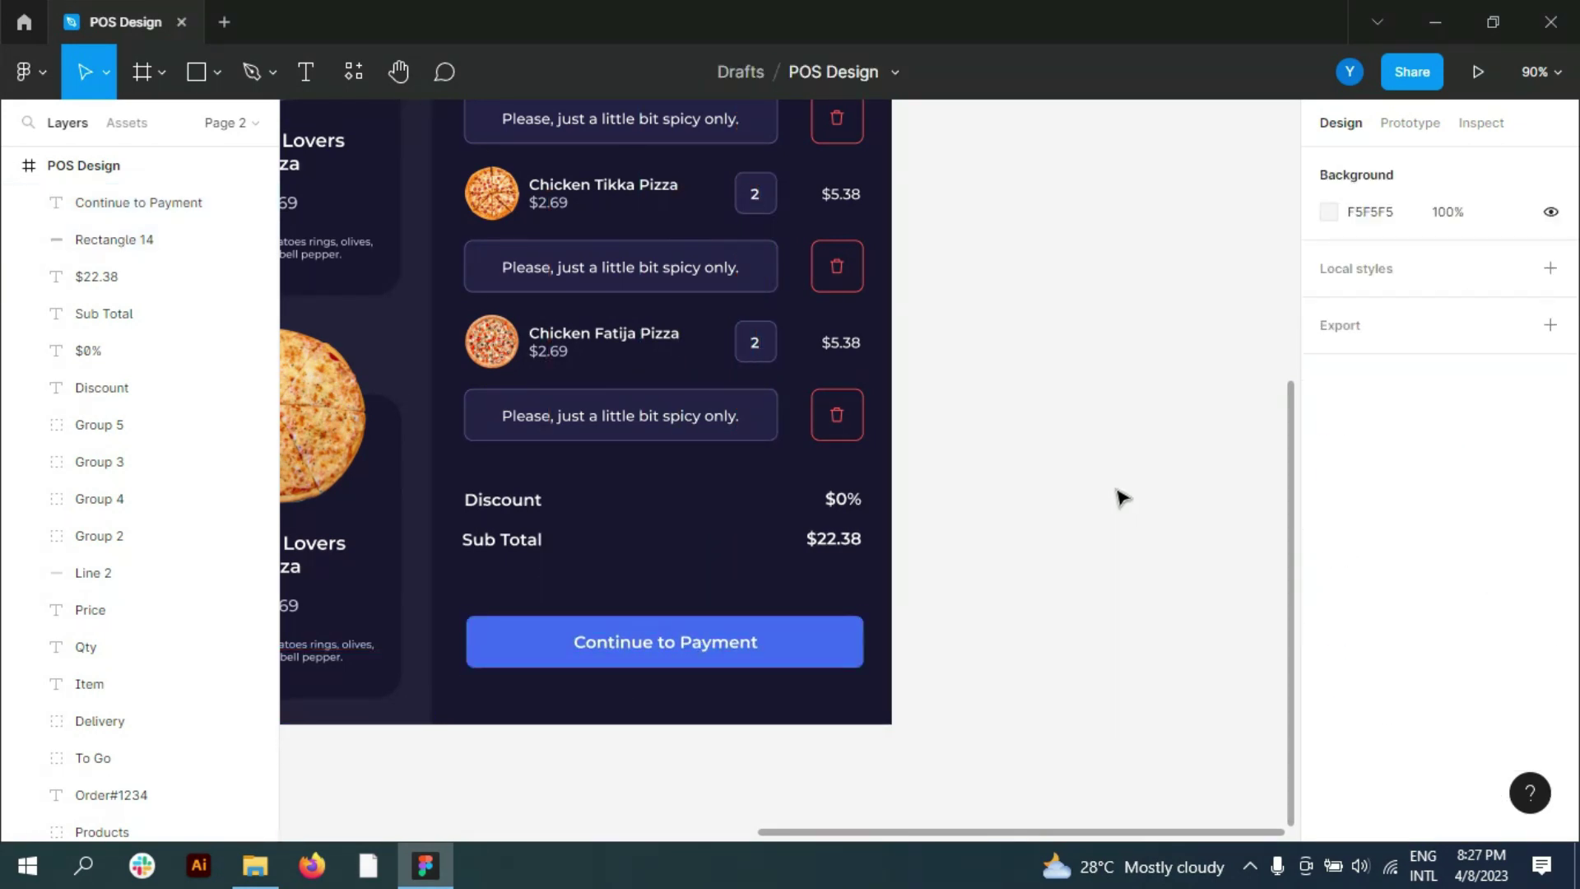
Step: Nudge the payment button and the four totals texts slightly downward
left_click(99, 212)
left_click(99, 239, "shift")
left_click_drag(767, 647, 764, 643)
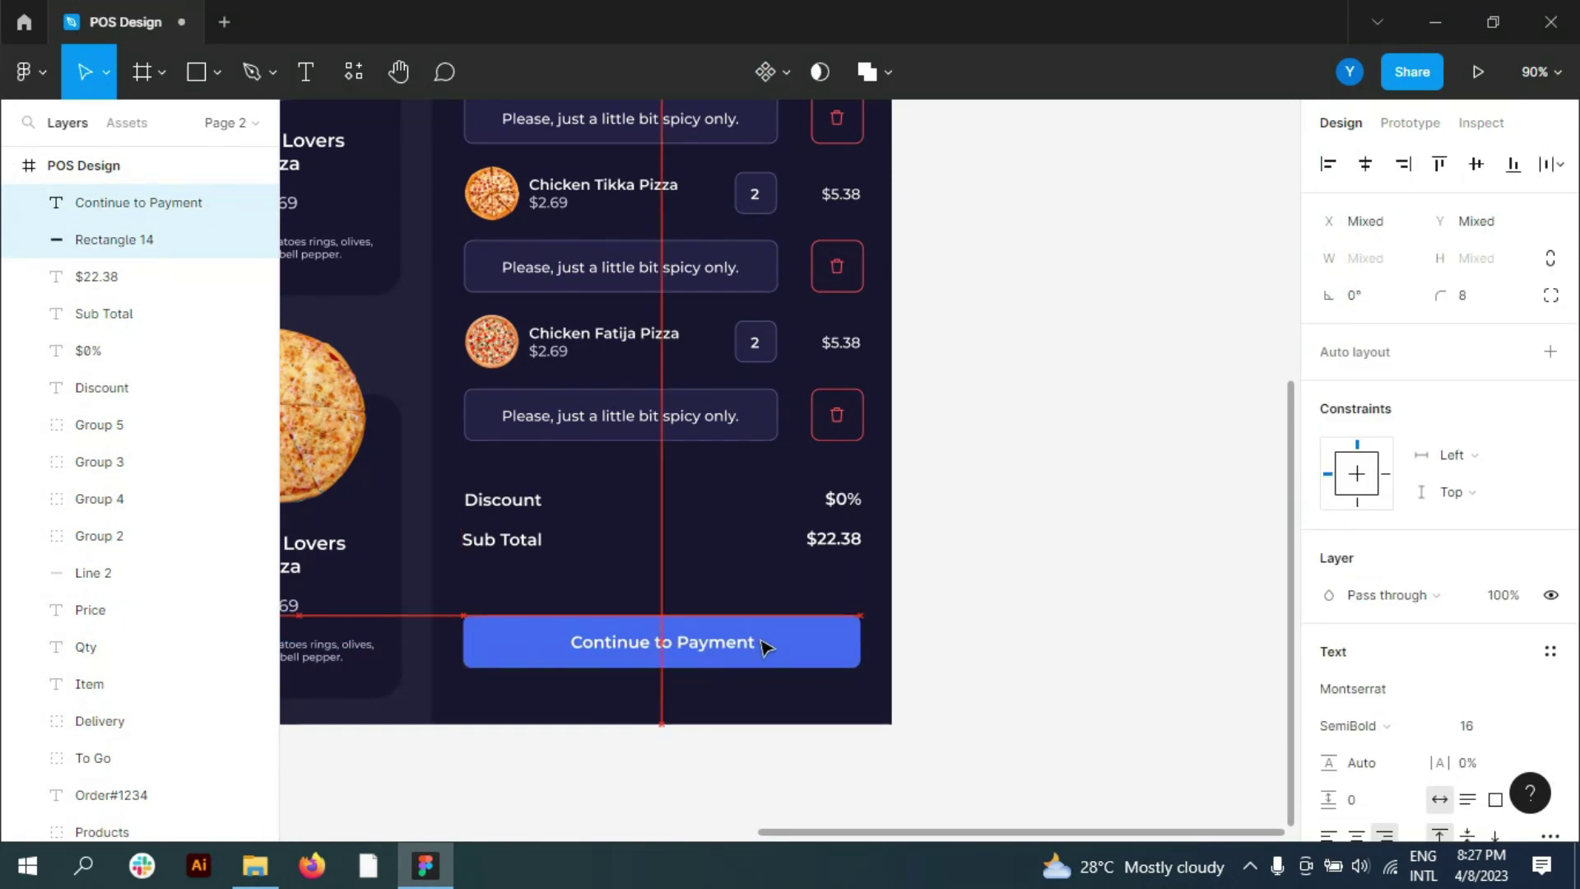
key("shift+Down")
left_click(97, 276)
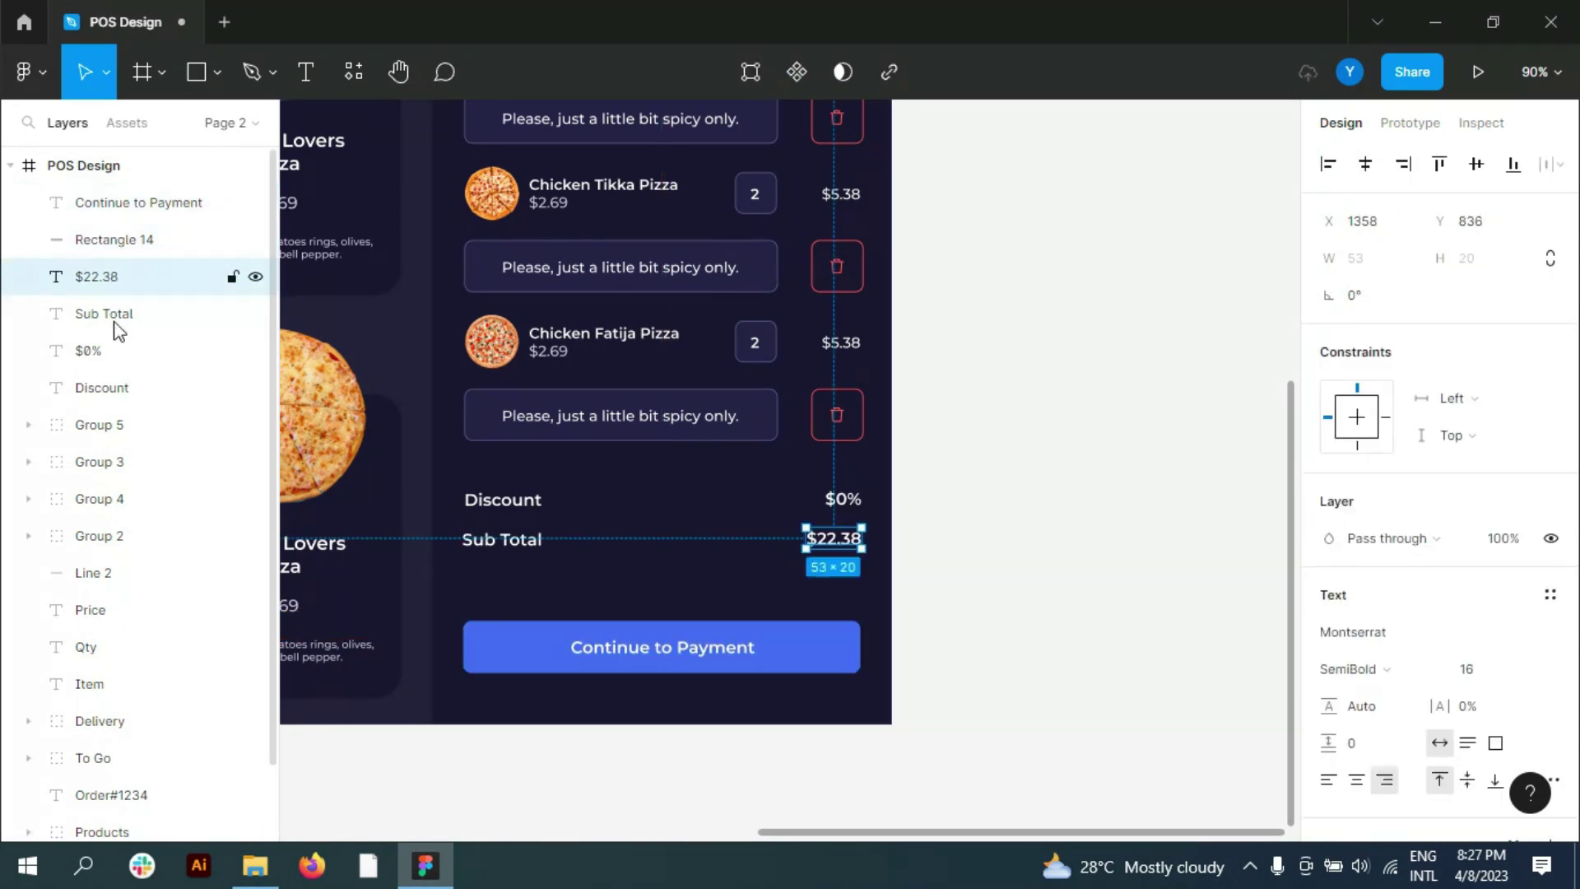
left_click(106, 392, "shift")
key("shift+Down")
left_click(1032, 338)
Step: Group the layers from Continue to Payment through Order#1234 into a group named Payment
scroll(1032, 338, "down", 5)
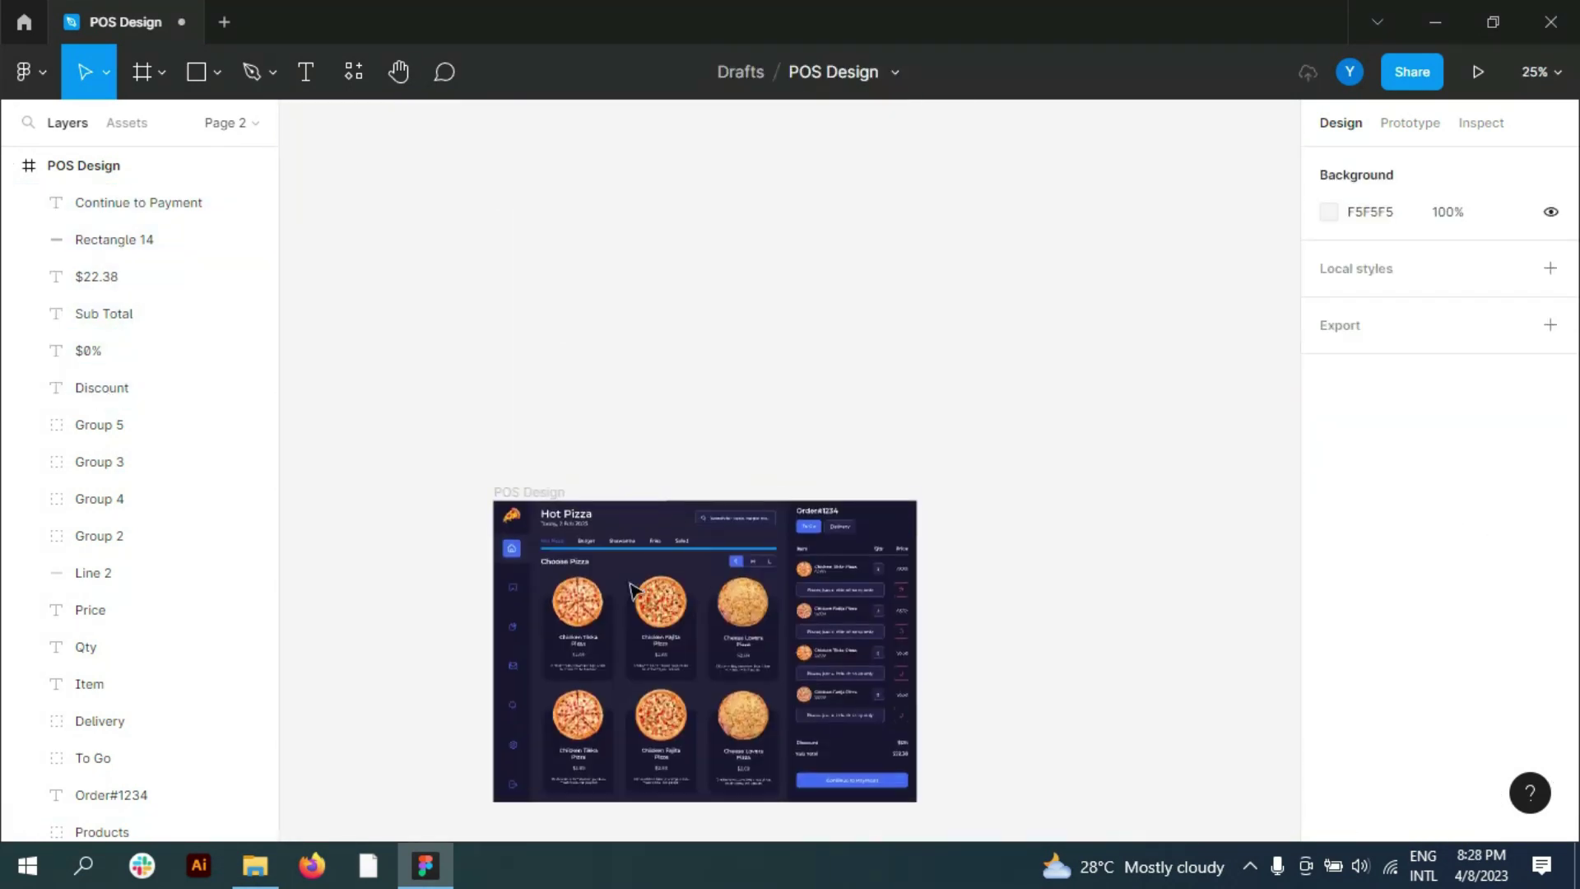
scroll(776, 268, "up", 3)
scroll(652, 632, "up", 1)
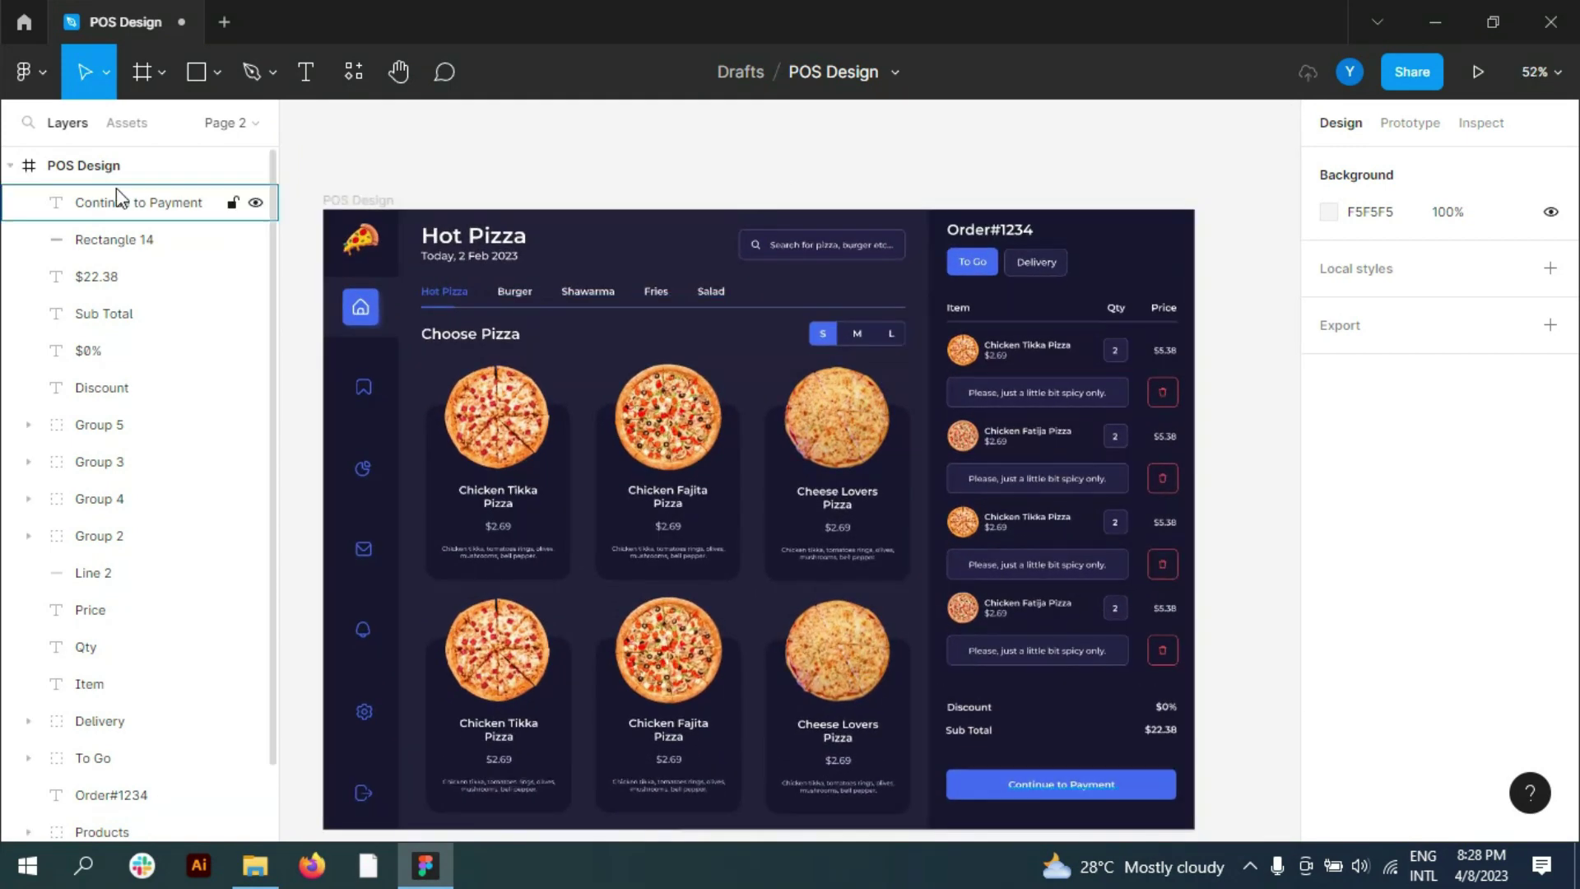
left_click(116, 202)
scroll(131, 493, "down", 2)
left_click(132, 712, "shift")
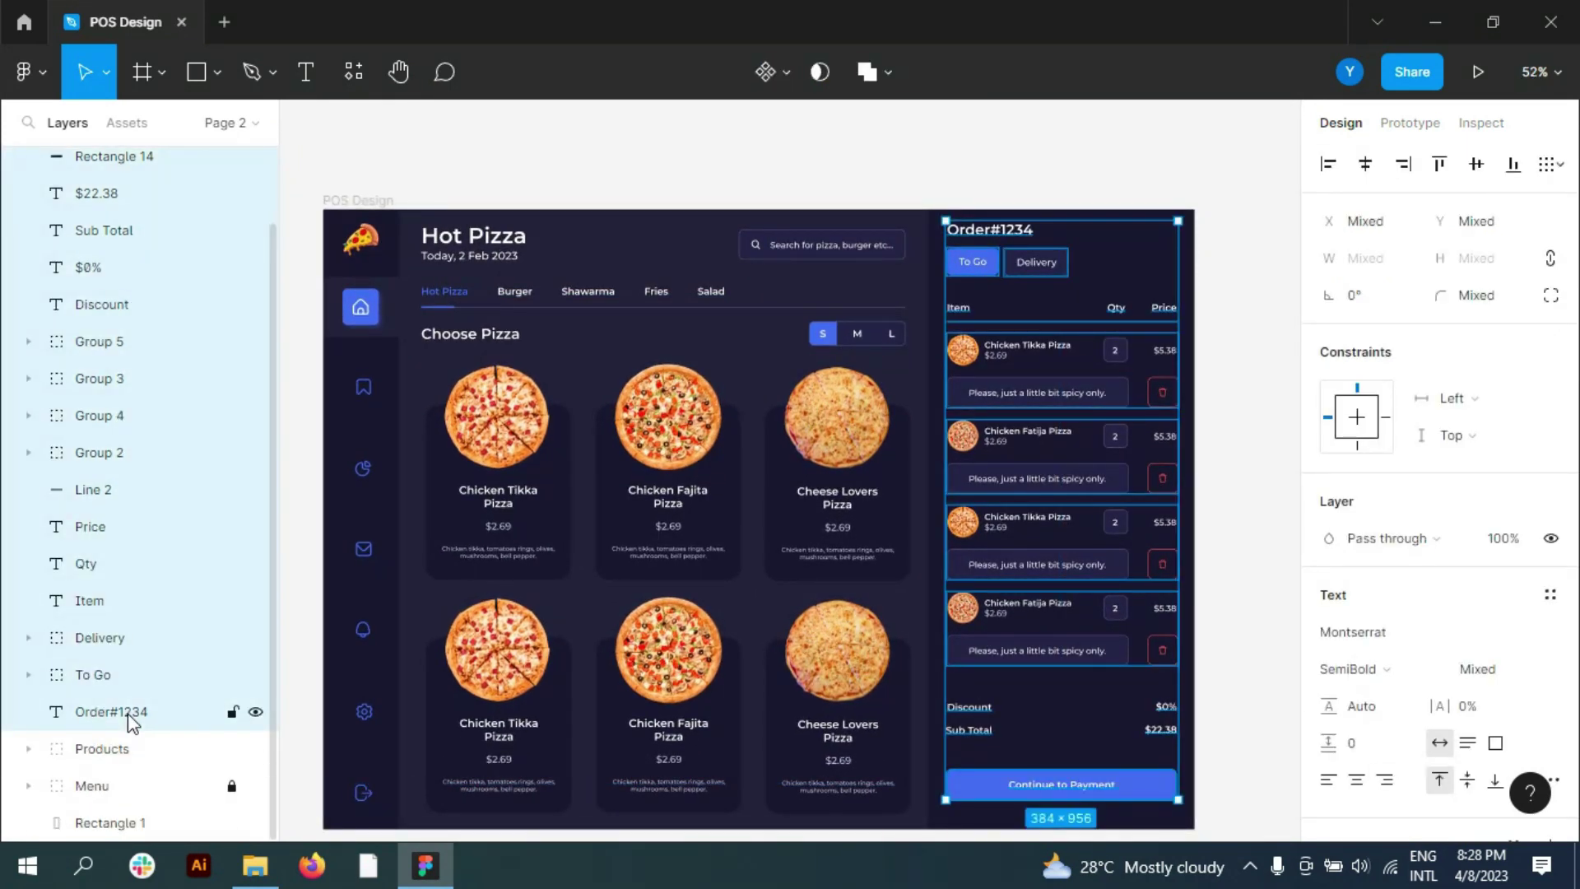
key("ctrl+g")
type("P")
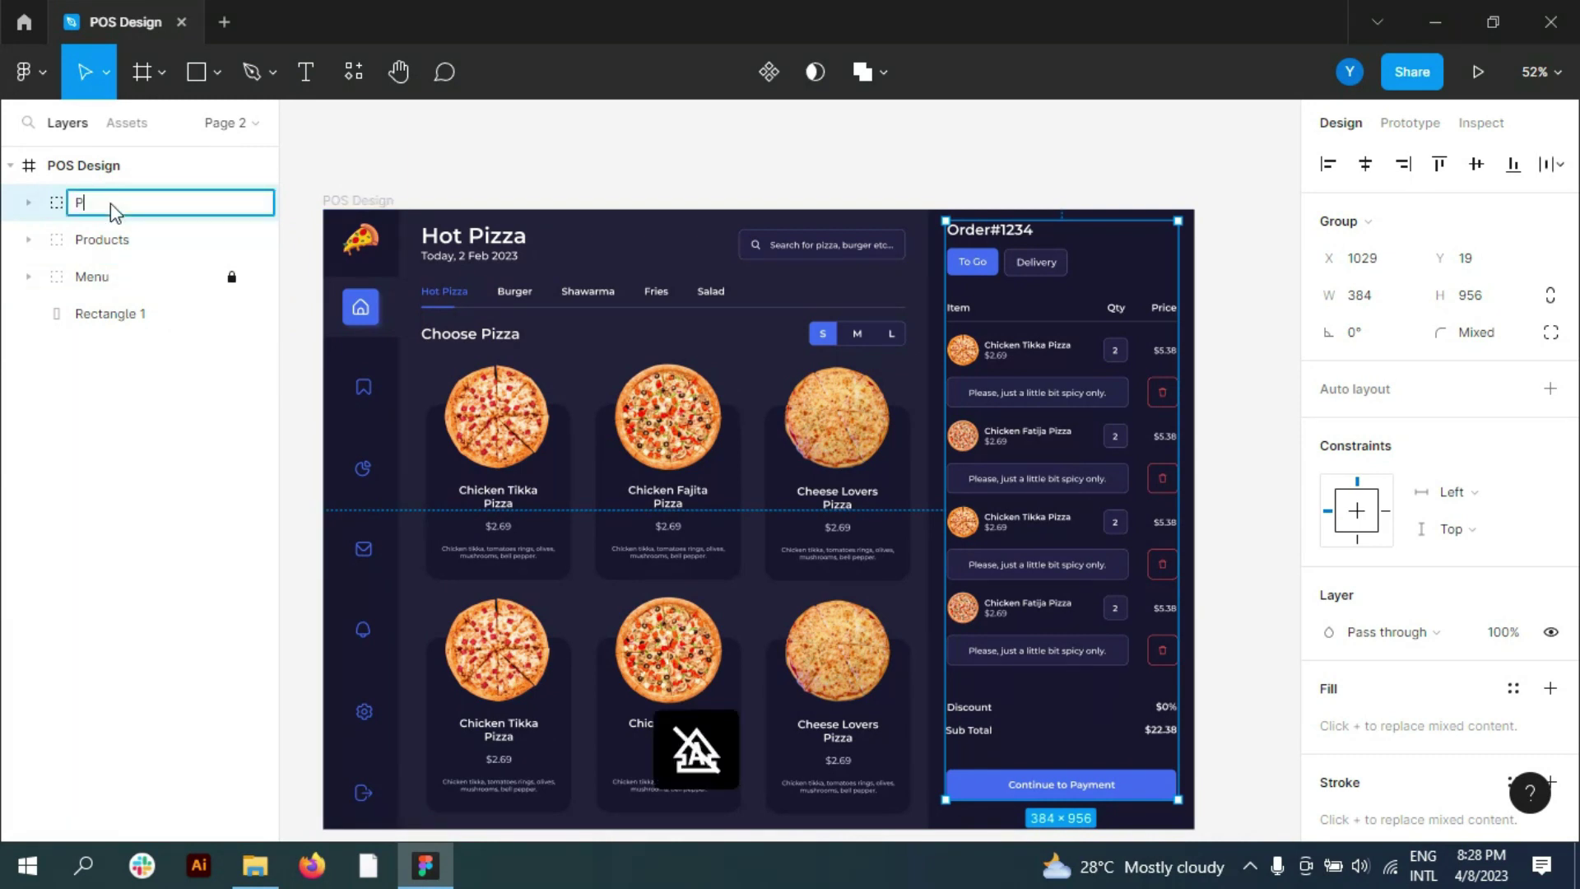
type("ayment")
left_click(1205, 174)
scroll(1214, 171, "down", 1)
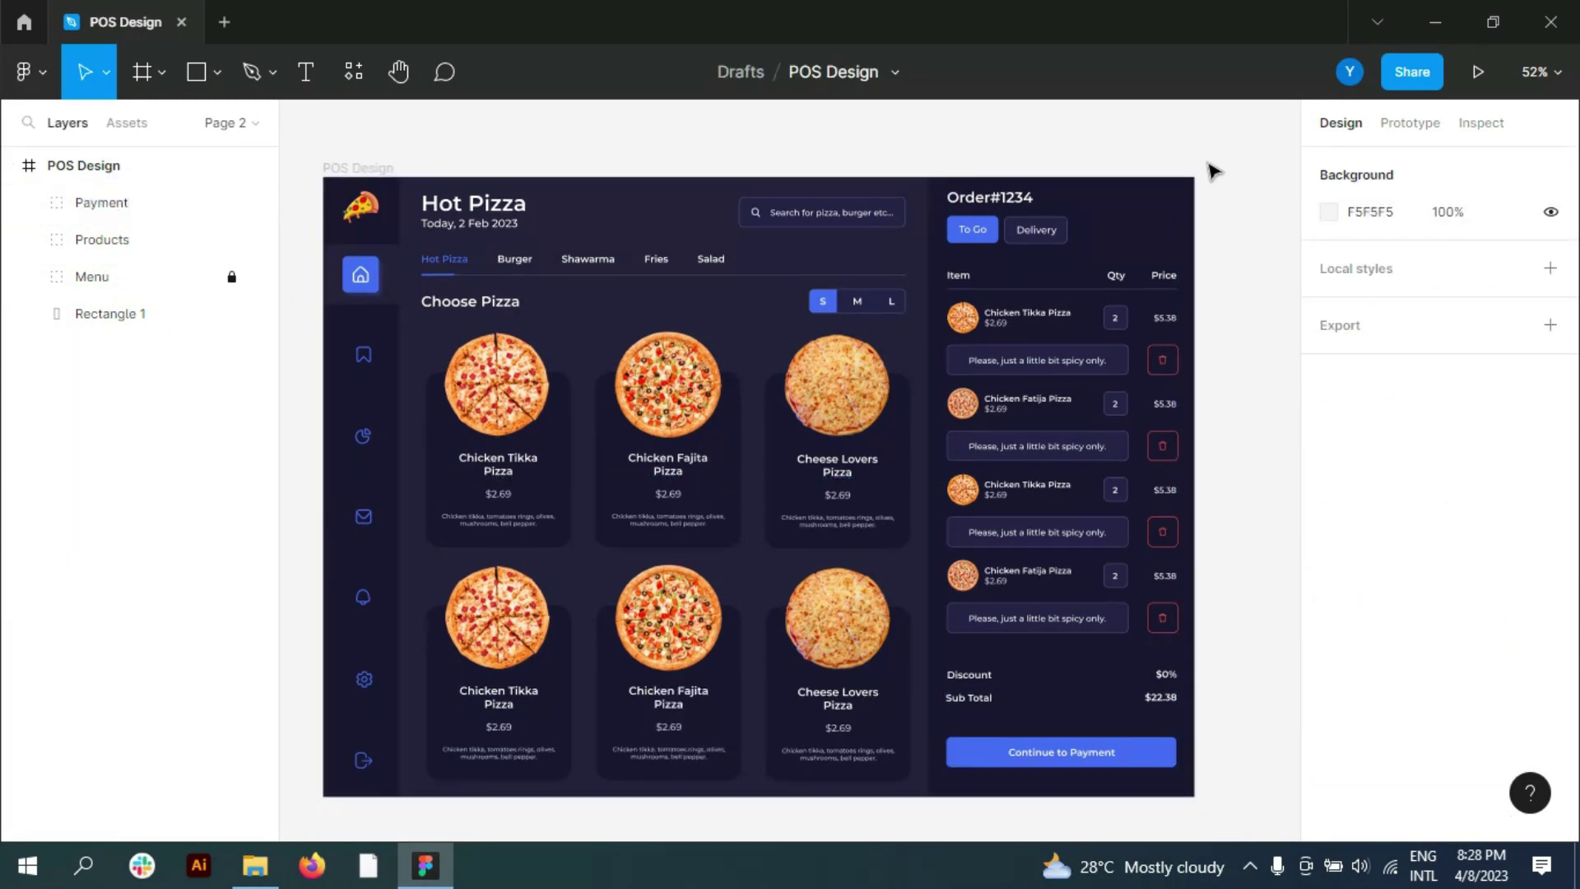